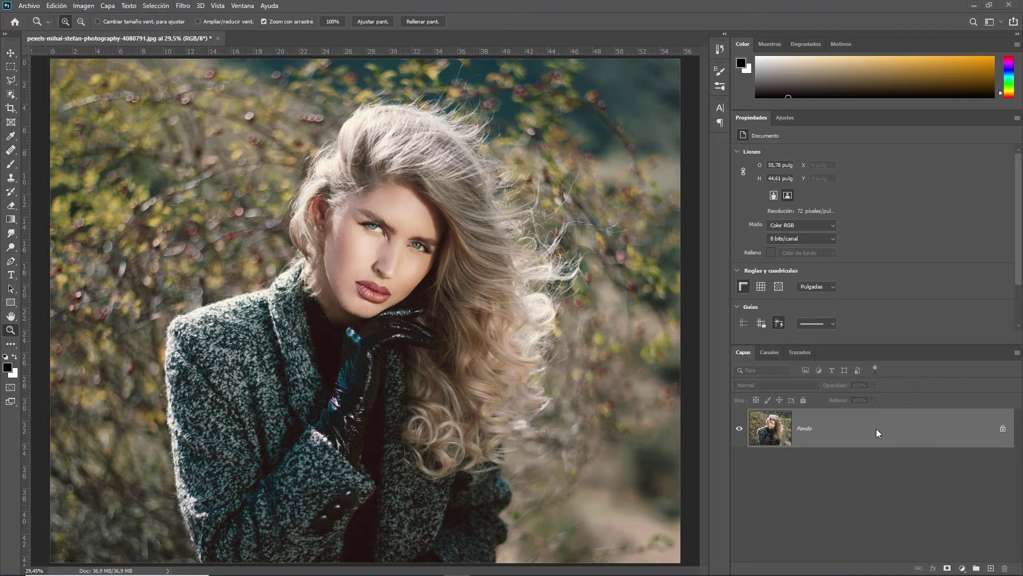
Duplicate the Fondo photo layer to create the working layer Capa 1.
key(ctrl+j)
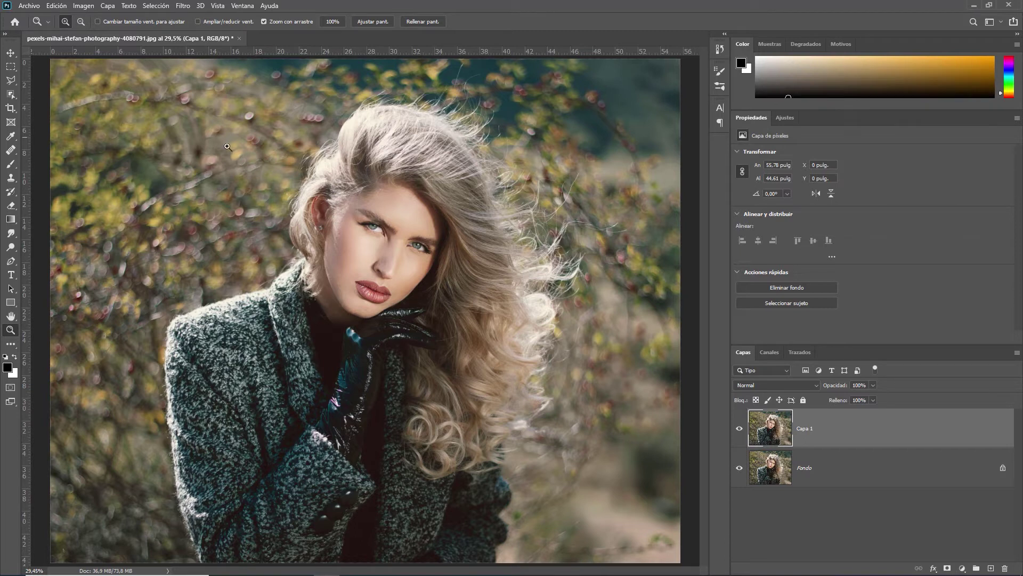
click(12, 261)
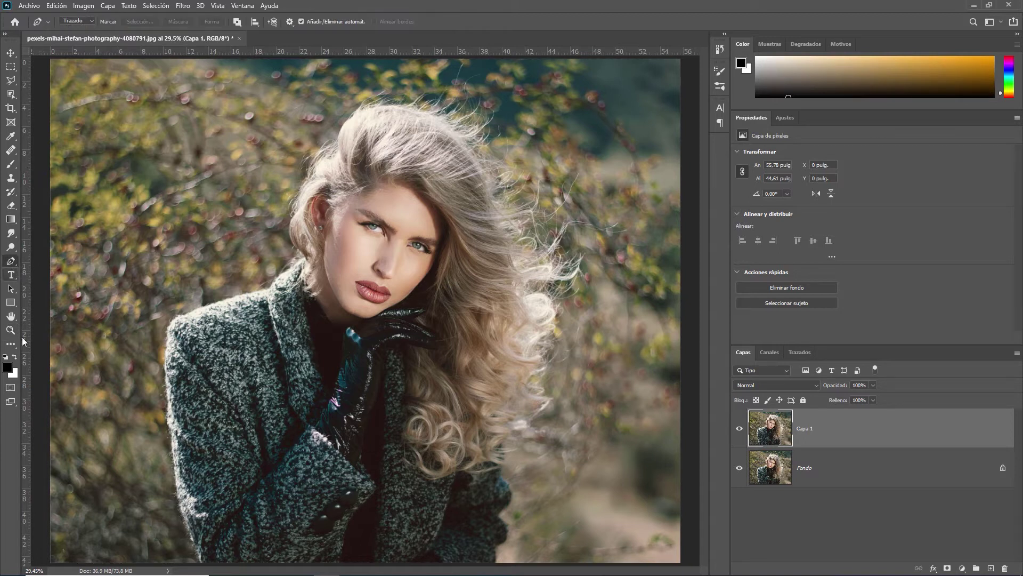
Zoom to 100% and start the Pen path at the bottom edge, up the coat's left side.
click(10, 332)
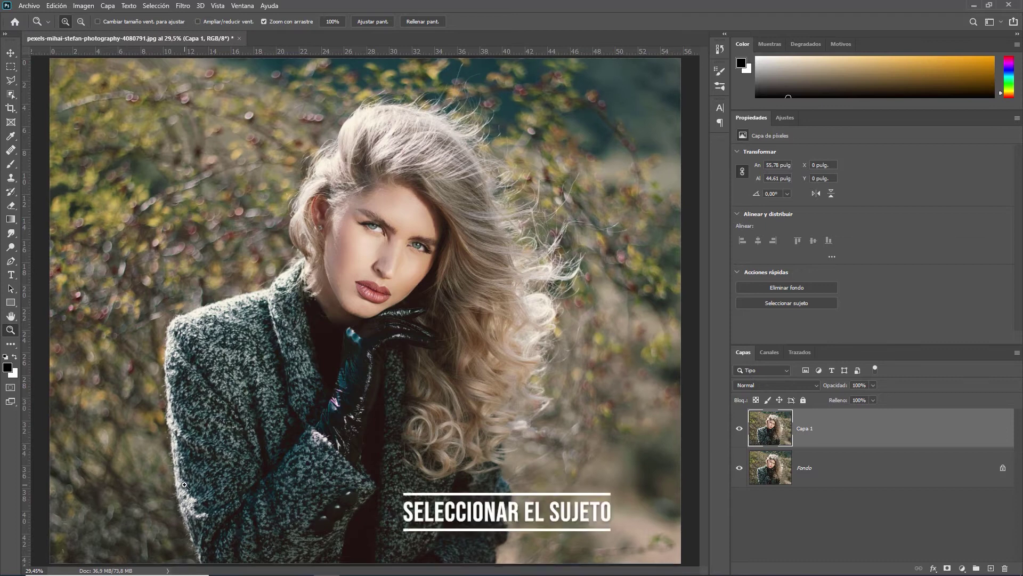
drag(188, 486, 275, 444)
scroll(274, 444, down, 5)
scroll(240, 416, down, 5)
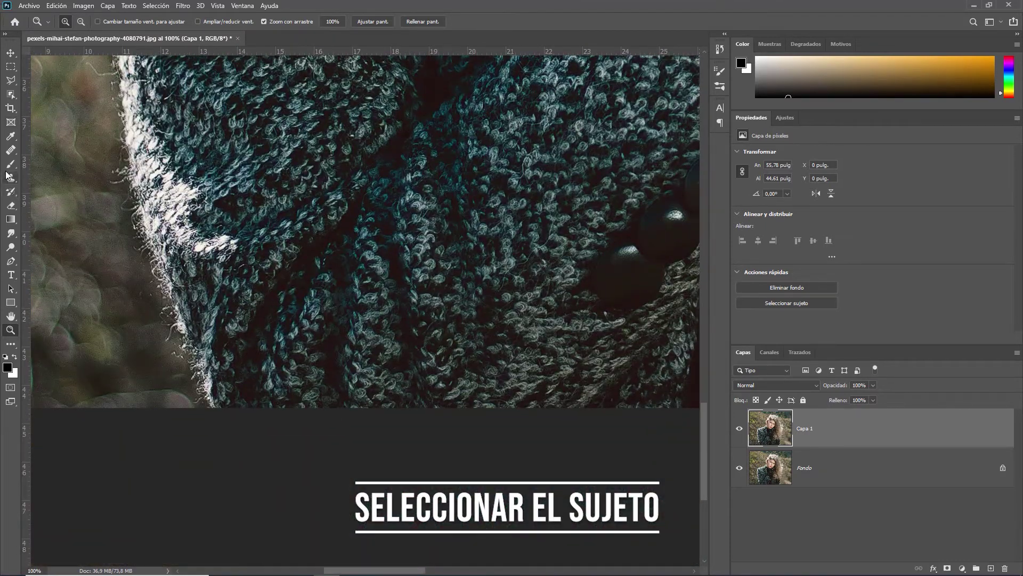
click(11, 261)
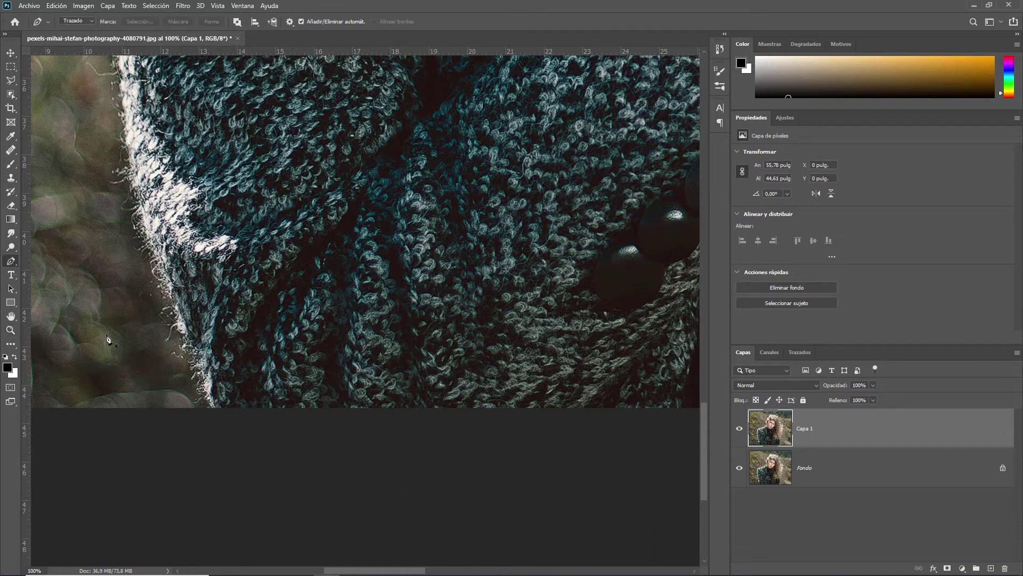
click(213, 408)
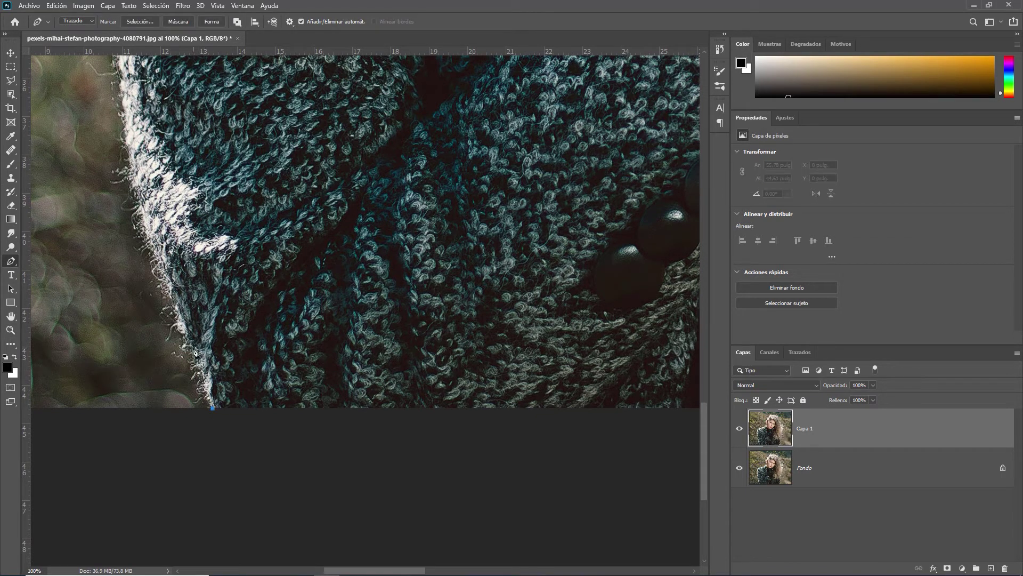
click(190, 344)
click(142, 228)
drag(142, 229, 221, 417)
click(195, 230)
Continue the path's anchors up the coat edge toward the shoulder.
drag(186, 144, 231, 282)
click(223, 213)
click(218, 134)
drag(218, 101, 256, 245)
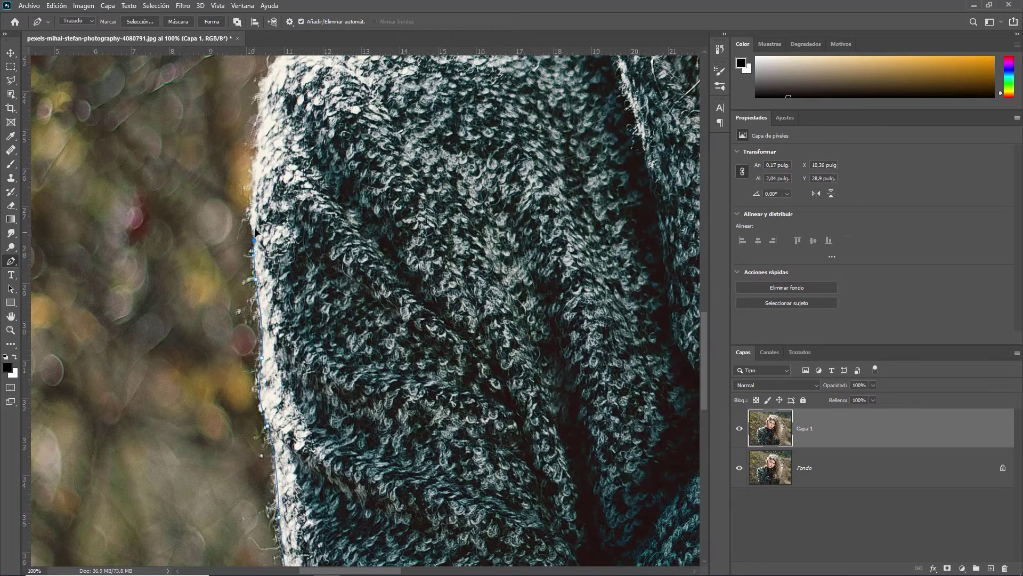
click(254, 240)
click(253, 207)
click(257, 151)
click(263, 120)
Curve the path around the shoulder to where it meets the hair.
drag(263, 121, 225, 299)
click(242, 234)
drag(281, 220, 309, 225)
click(345, 190)
click(507, 142)
click(570, 127)
click(638, 64)
mouse_move(638, 64)
mouse_down()
mouse_move(394, 274)
mouse_move(459, 248)
mouse_up()
Trace the path up past the ear and along the hairline over the top of the hair.
click(436, 271)
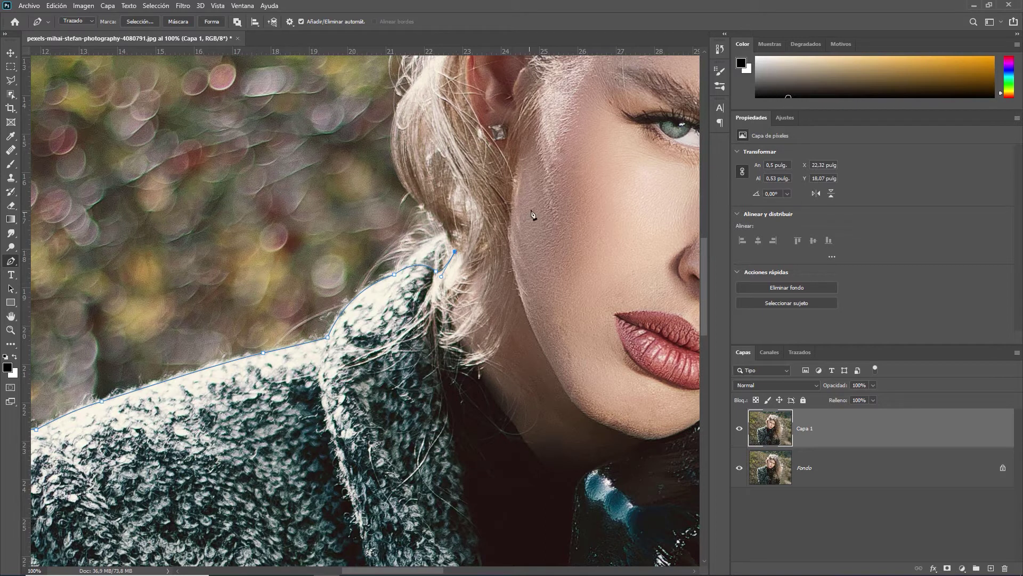
mouse_move(548, 179)
mouse_down()
mouse_move(402, 327)
mouse_move(378, 370)
mouse_up()
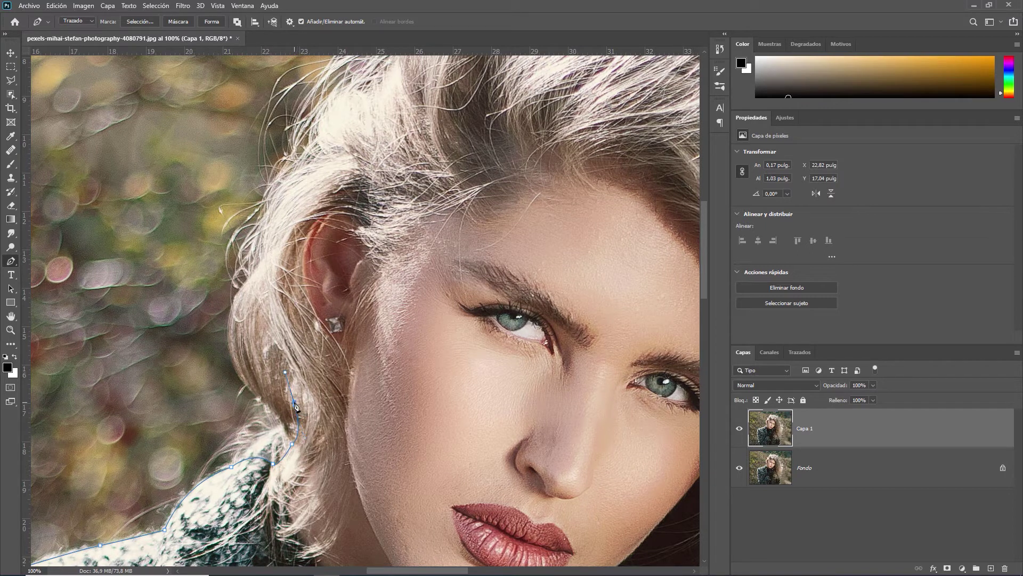
drag(262, 314, 261, 312)
click(259, 335)
click(270, 334)
drag(278, 286, 297, 263)
click(321, 195)
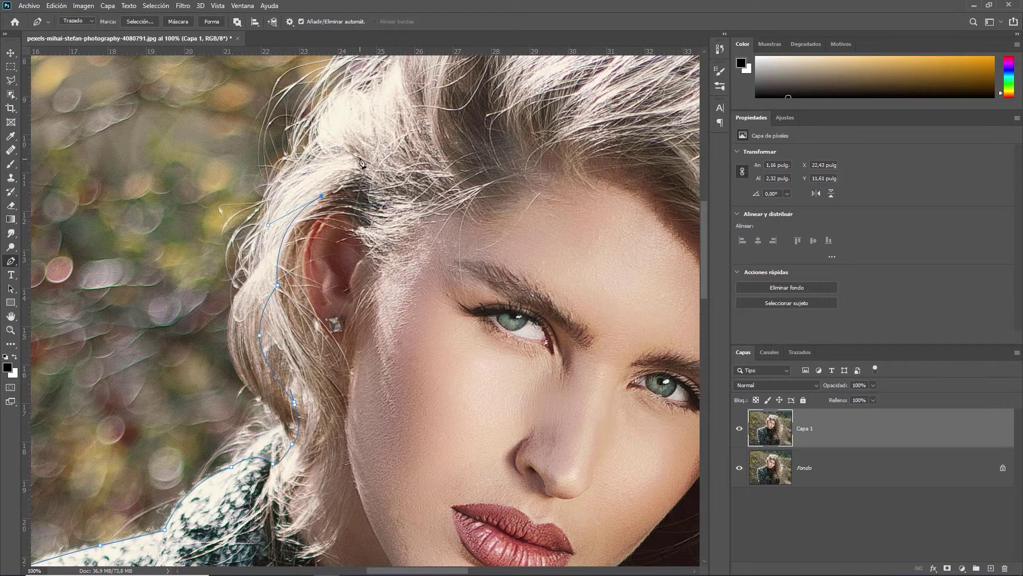
drag(359, 154, 338, 242)
click(396, 179)
drag(396, 180, 334, 291)
Trace down the hair's right side and coat, fit the view, and close the path at the bottom.
drag(569, 165, 622, 185)
scroll(634, 193, right, 5)
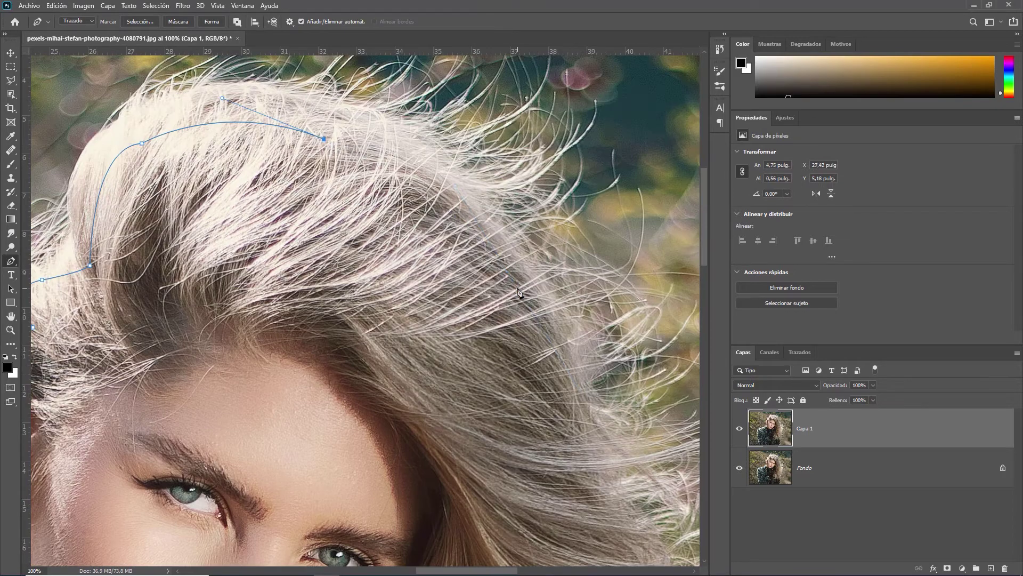
scroll(635, 193, down, 4)
scroll(634, 193, down, 5)
click(436, 148)
drag(434, 292, 461, 354)
scroll(435, 297, down, 5)
click(540, 379)
click(535, 498)
scroll(535, 499, down, 5)
click(497, 498)
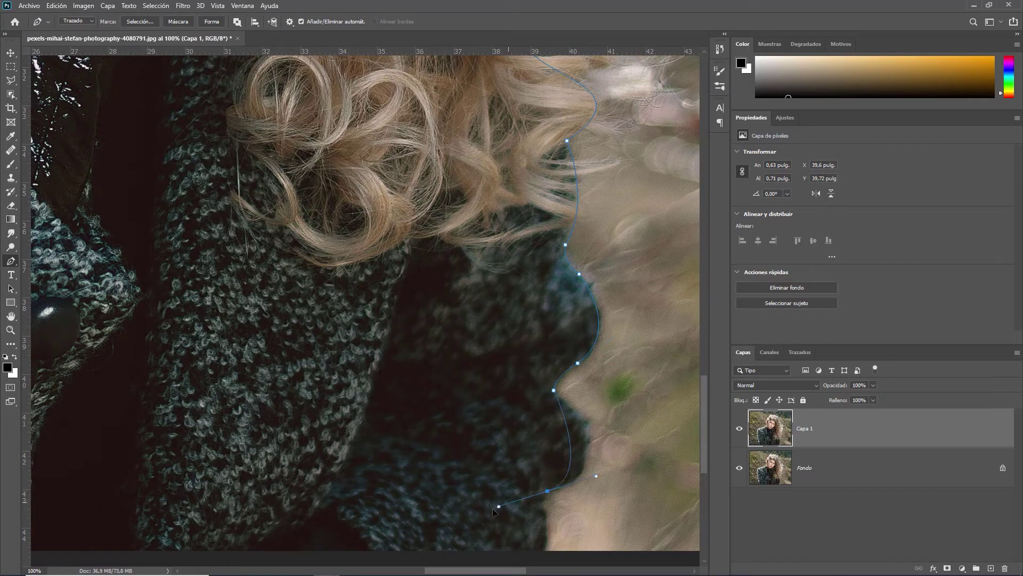
scroll(533, 427, down, 5)
key(z)
key(ctrl+0)
click(800, 352)
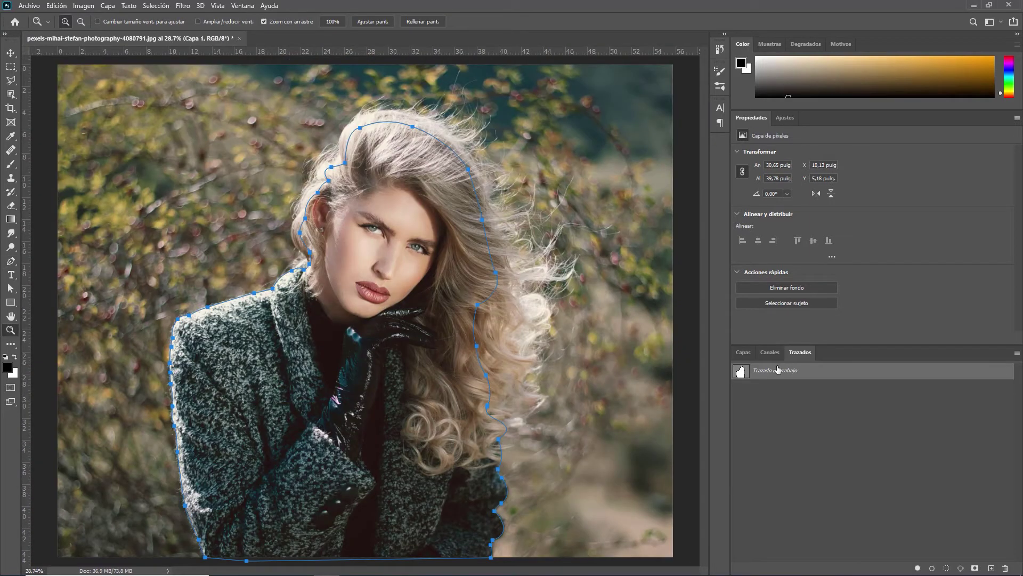
Save the work path in the Paths panel under the name 'Silueta'.
double_click(779, 371)
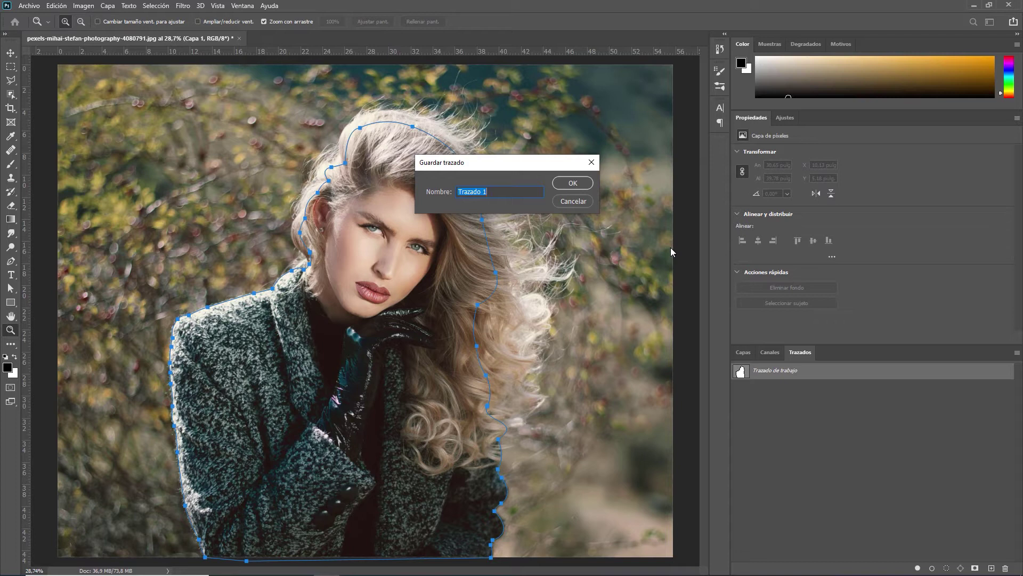
text(Silieta)
click(572, 183)
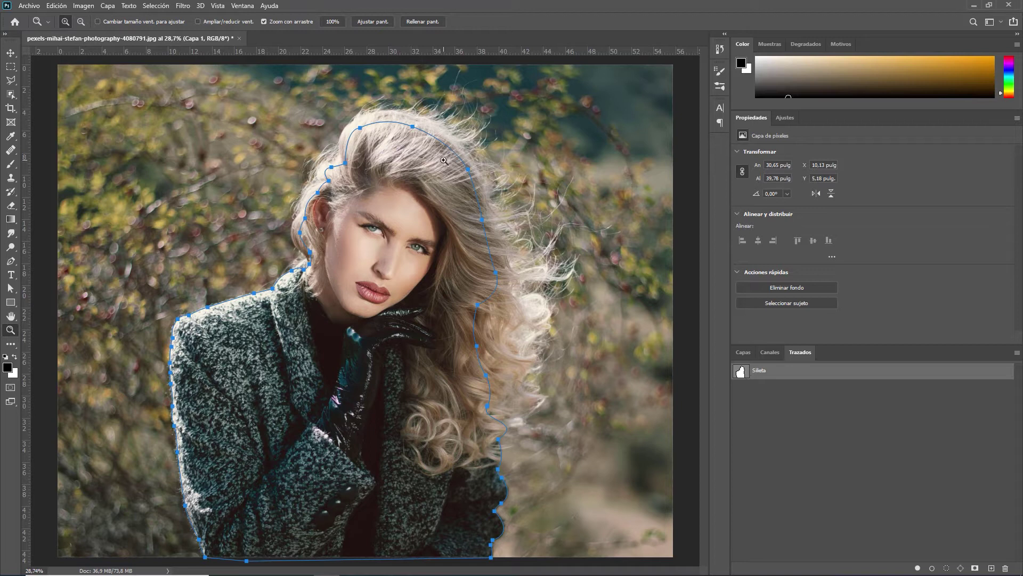
Load the Silueta path as a selection and turn it into a layer mask on Capa 1.
click(11, 261)
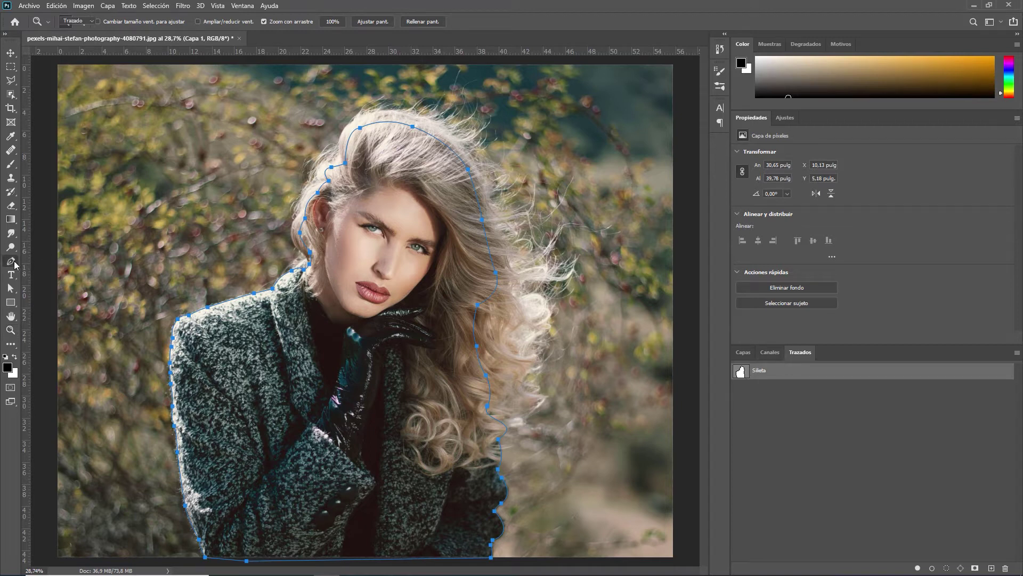
right_click(362, 156)
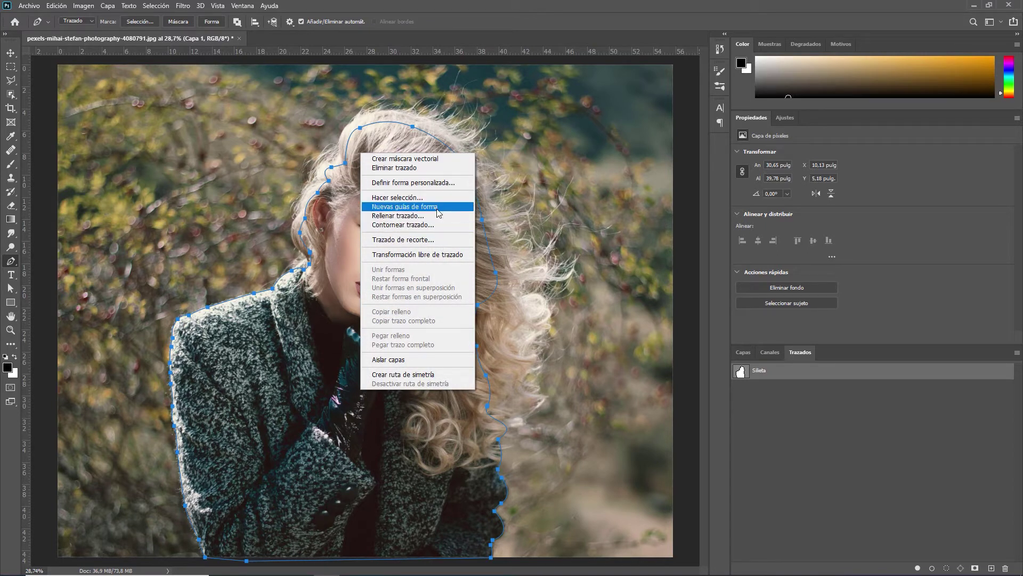
click(794, 376)
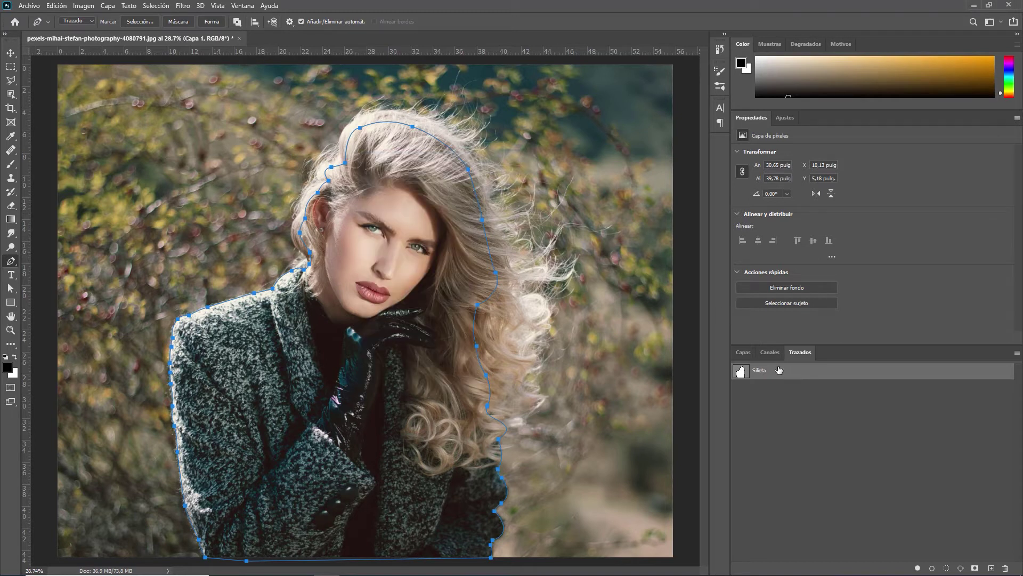
ctrl+click(742, 371)
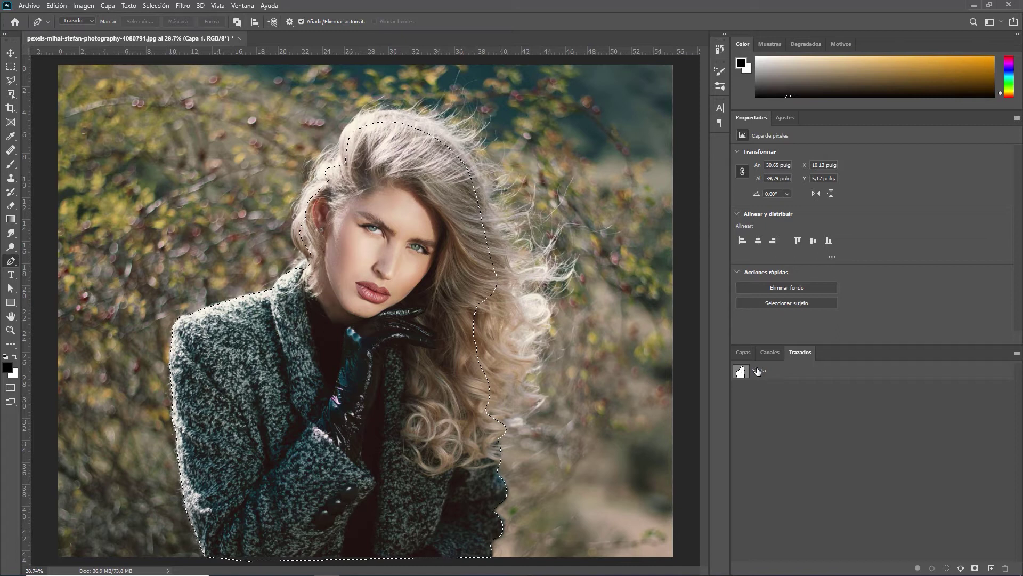
click(742, 353)
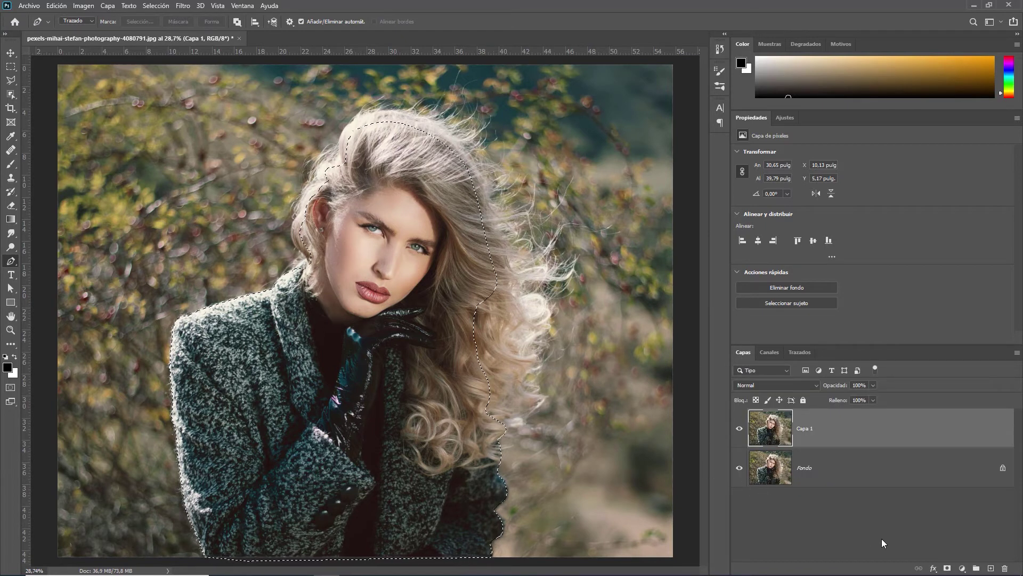
click(947, 568)
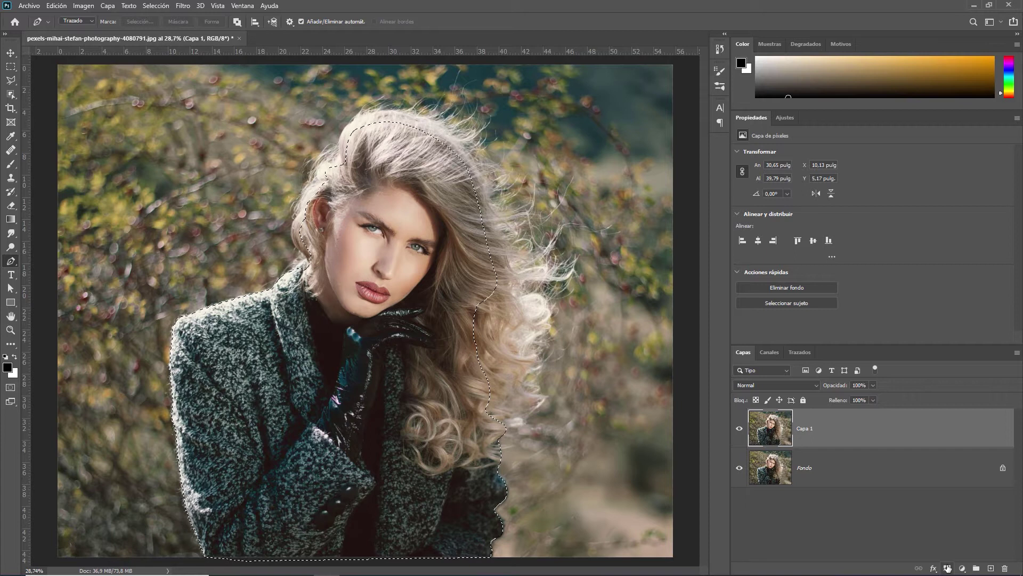
With Fondo selected, add a black Solid Color fill layer above it.
click(740, 469)
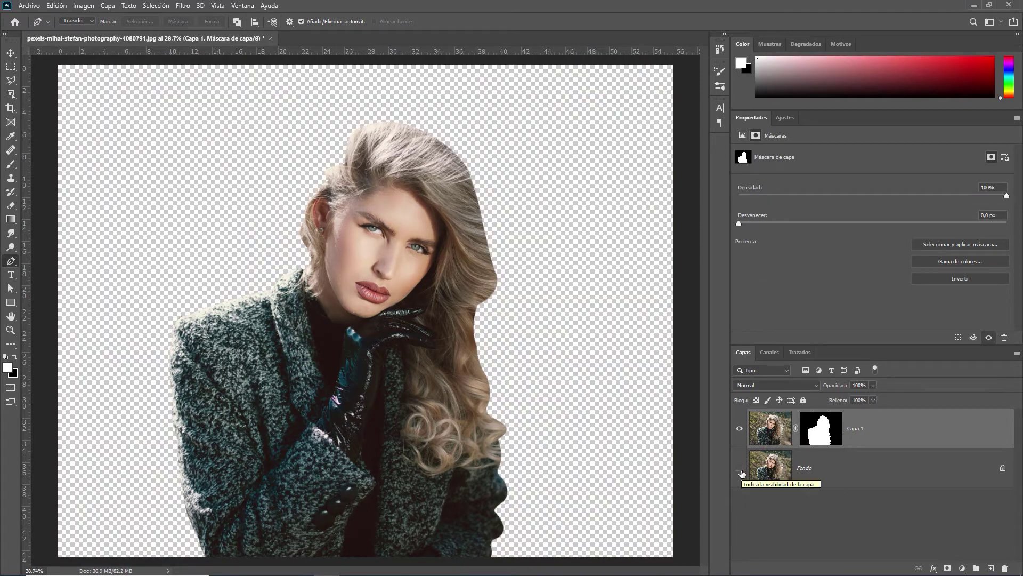
click(852, 472)
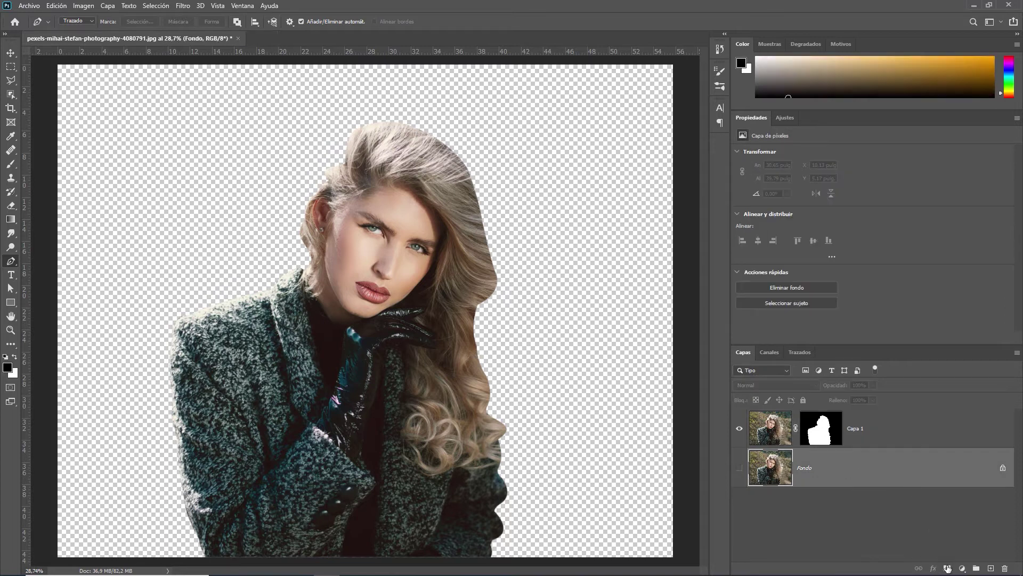
click(738, 468)
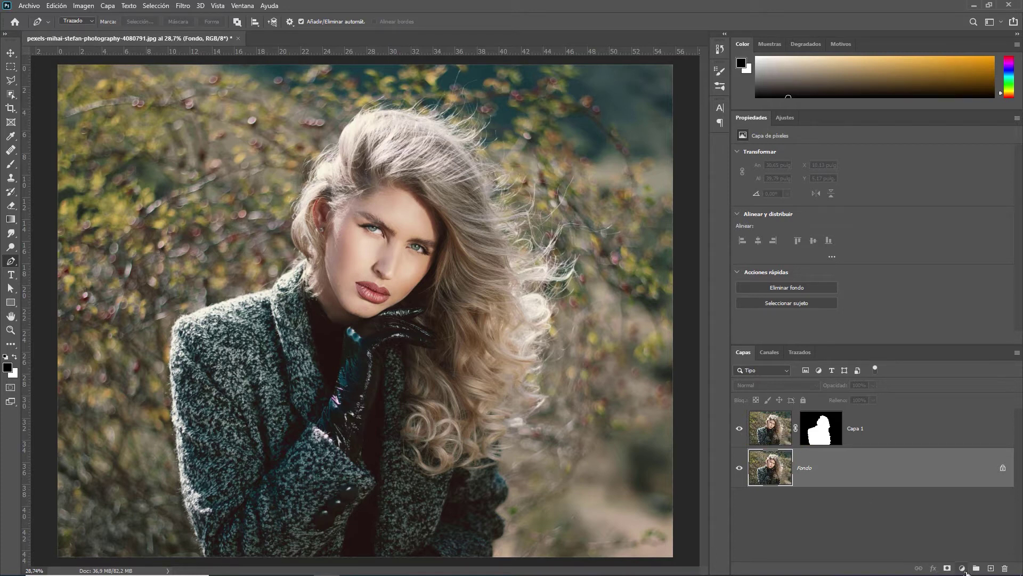
click(964, 569)
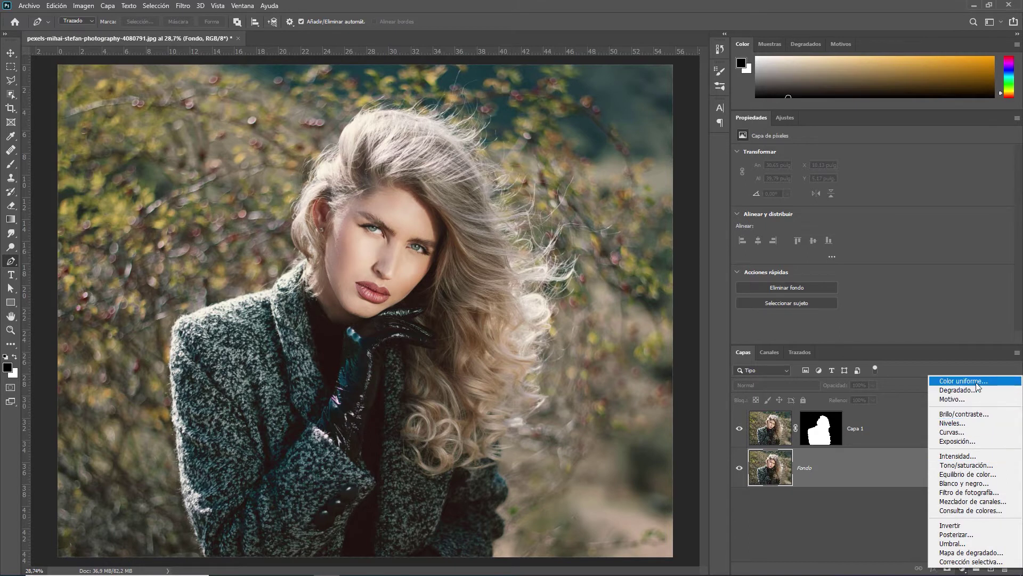
click(954, 380)
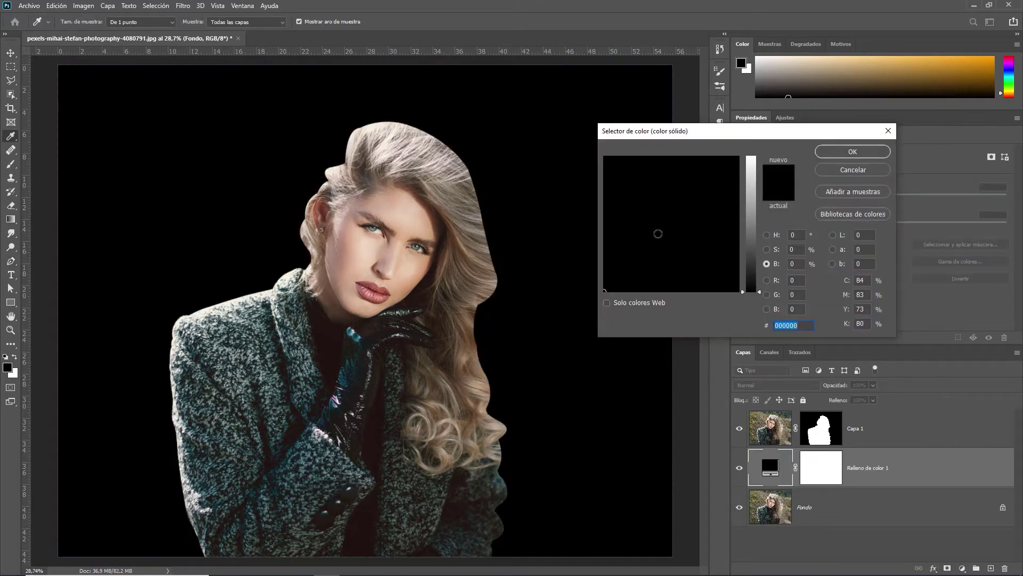
drag(659, 233, 647, 227)
click(828, 159)
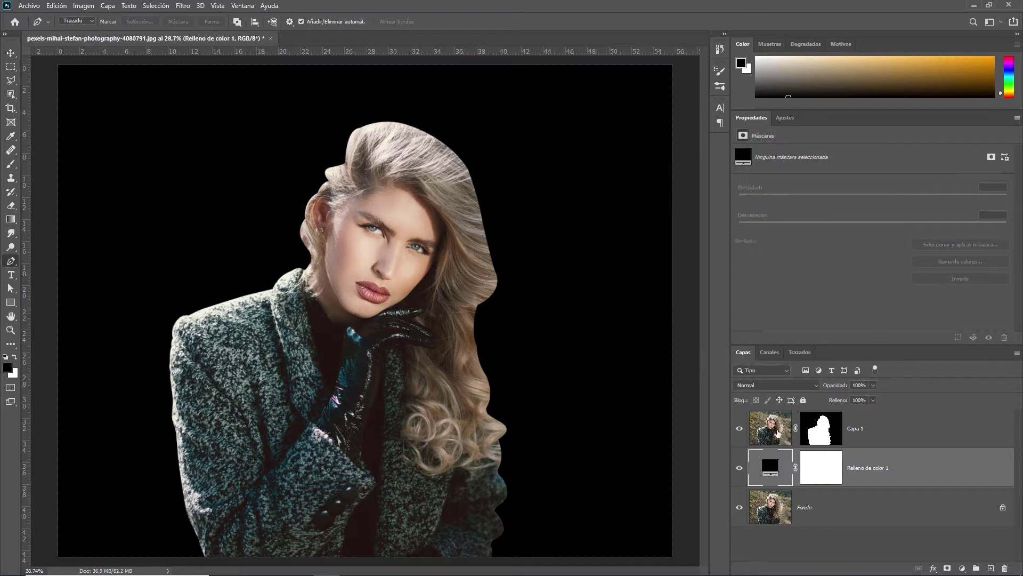
Hide the black fill layer and add a new empty layer, Capa 2, on top.
click(778, 434)
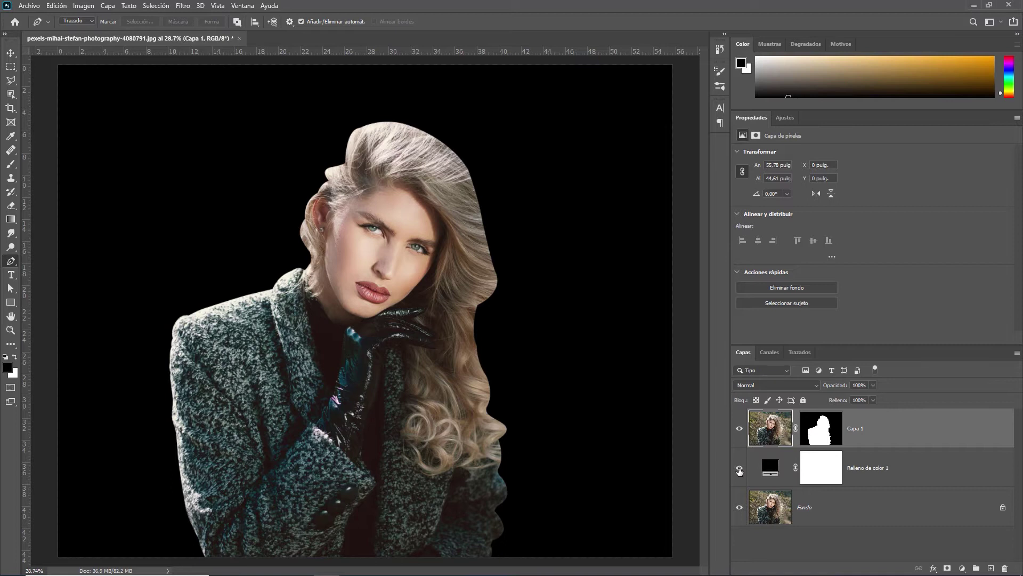
click(740, 469)
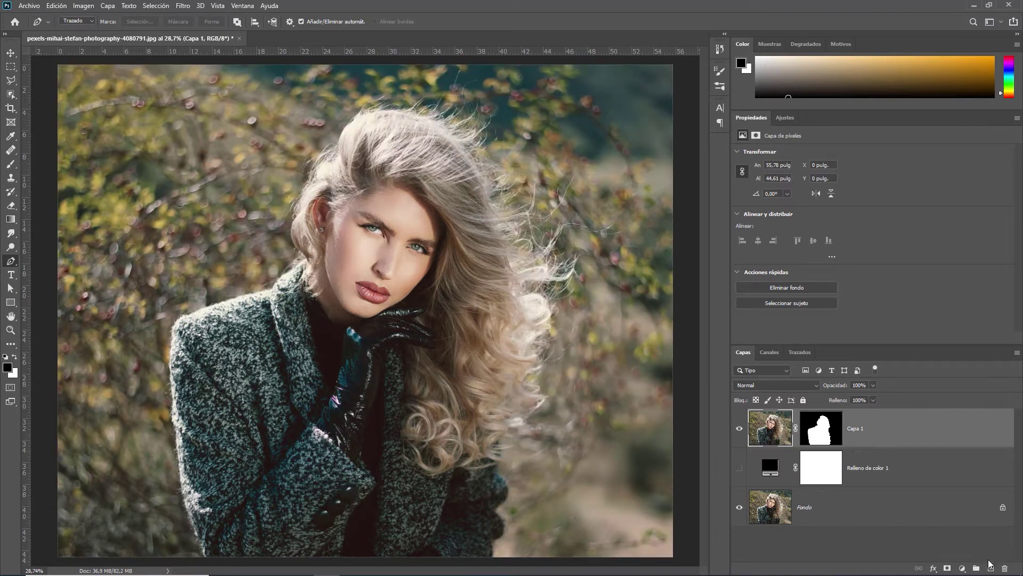
click(990, 568)
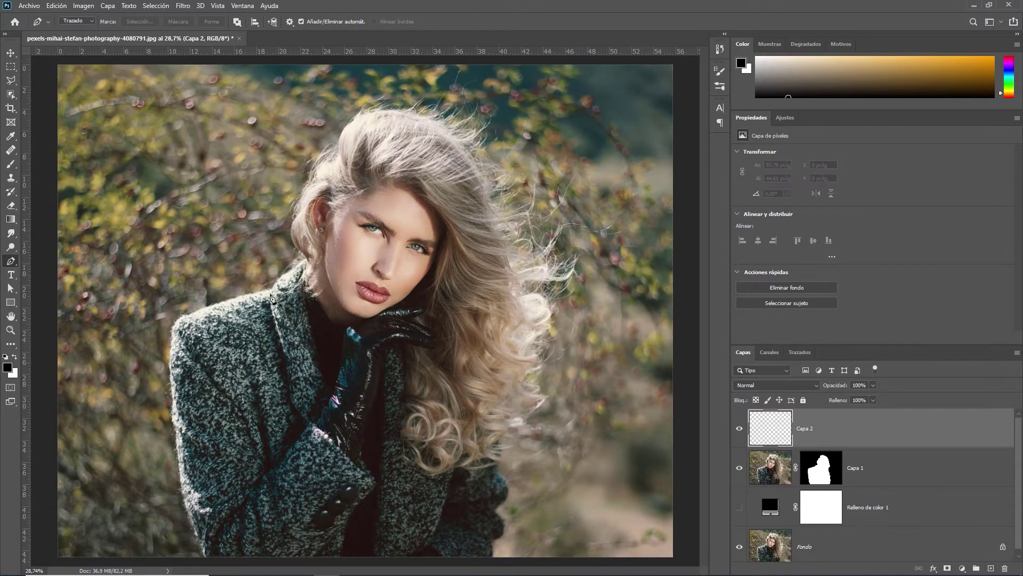
Zoom in to about 200% on the stray hairs at the top of her head.
click(11, 330)
drag(273, 193, 357, 173)
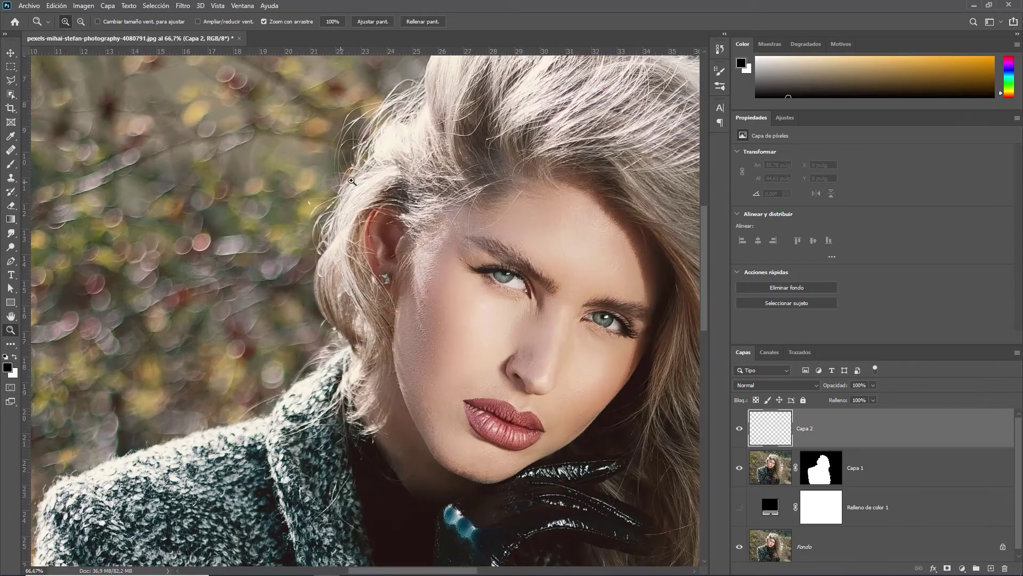
click(357, 174)
drag(364, 160, 309, 271)
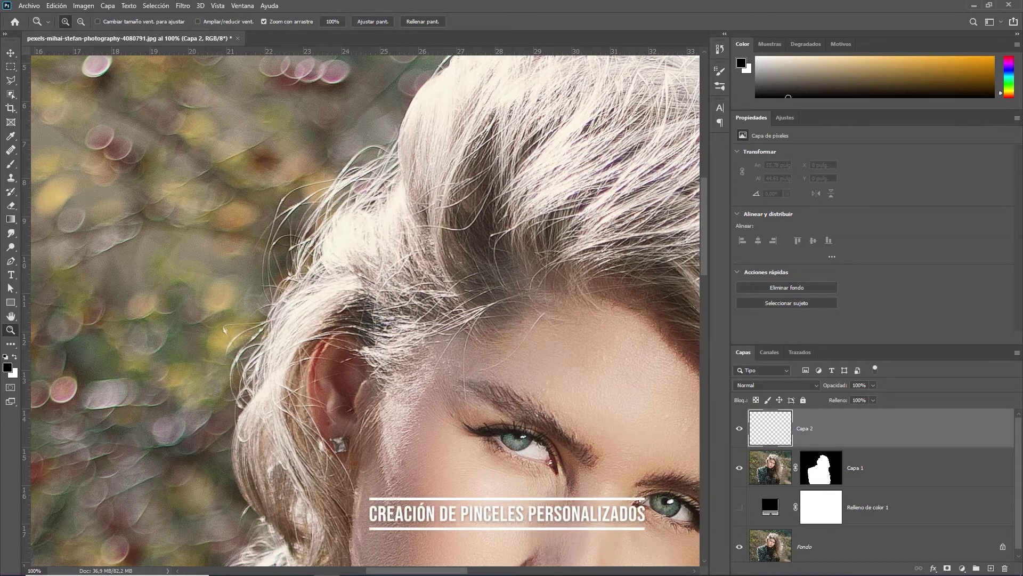
click(309, 195)
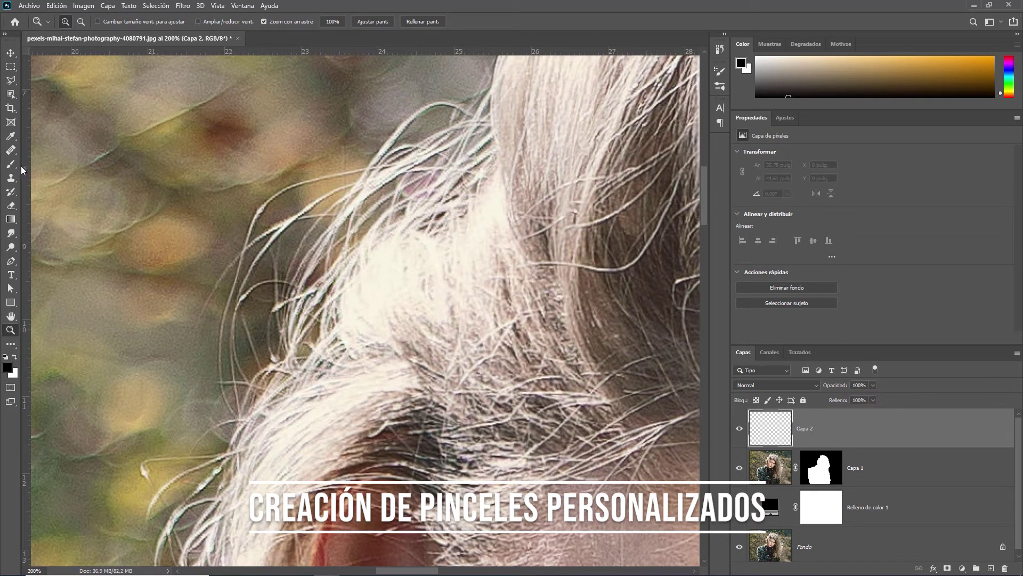
Choose the Circular difuso brush from Pinceles generales at 4 px, test a stroke, and undo it.
click(17, 160)
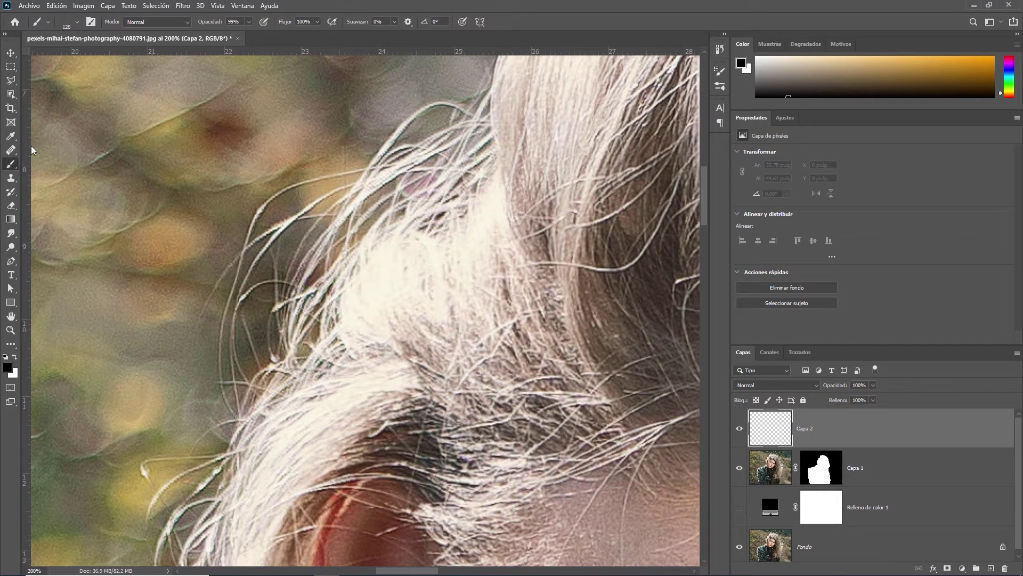
click(72, 30)
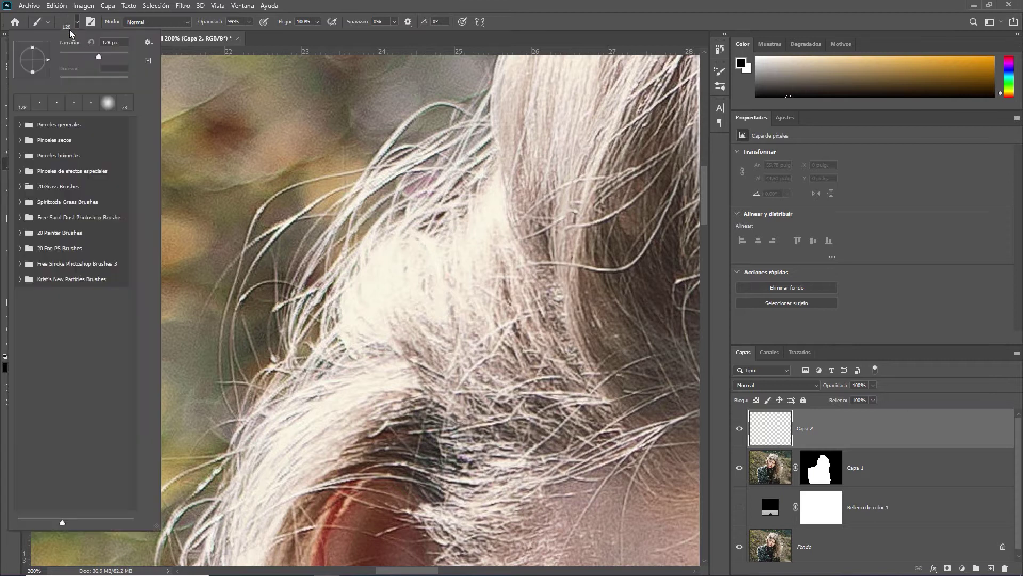
click(20, 125)
click(75, 143)
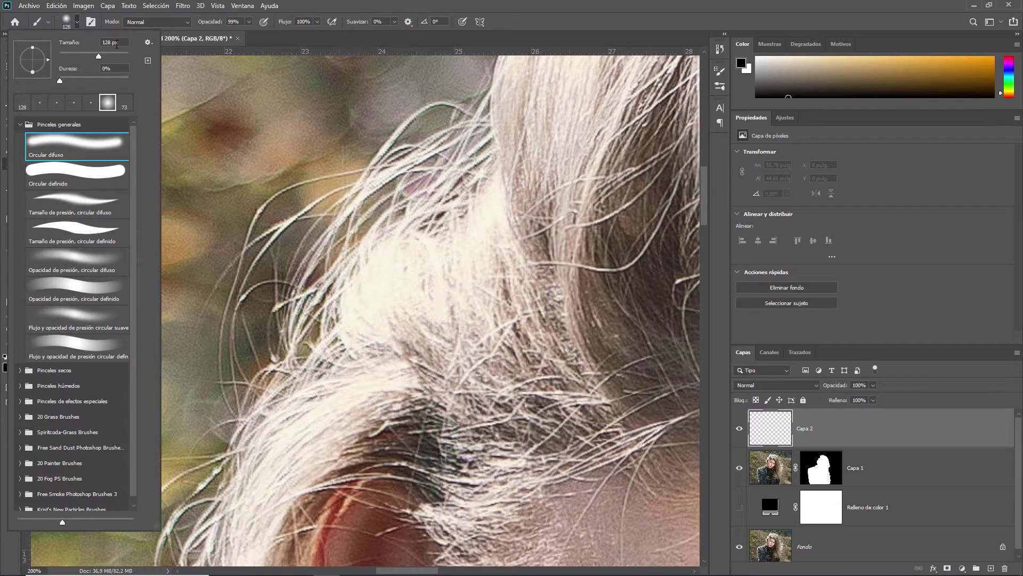
click(107, 41)
text(4)
key(Return)
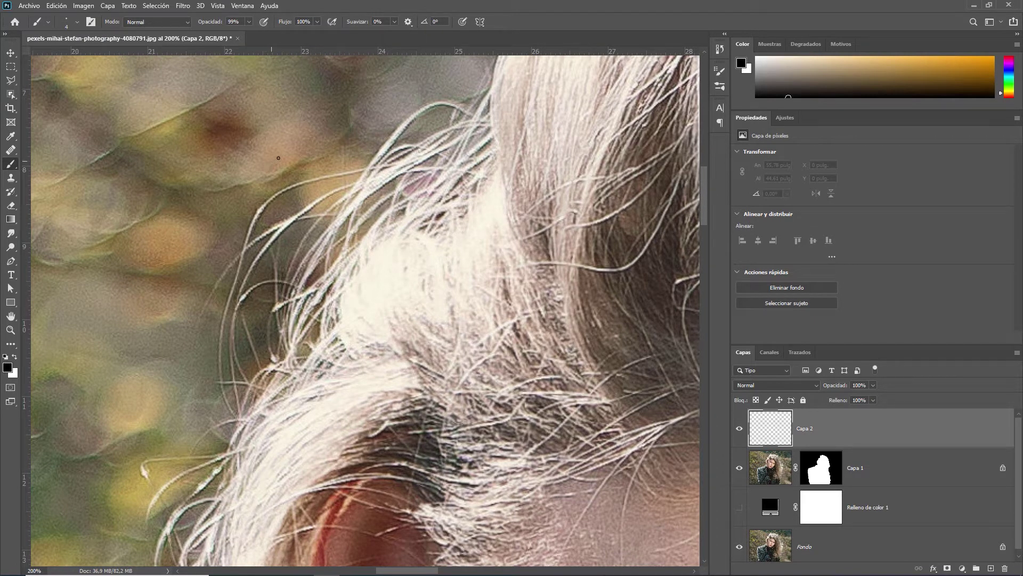
mouse_move(299, 155)
mouse_down()
mouse_move(229, 213)
mouse_move(207, 252)
mouse_up()
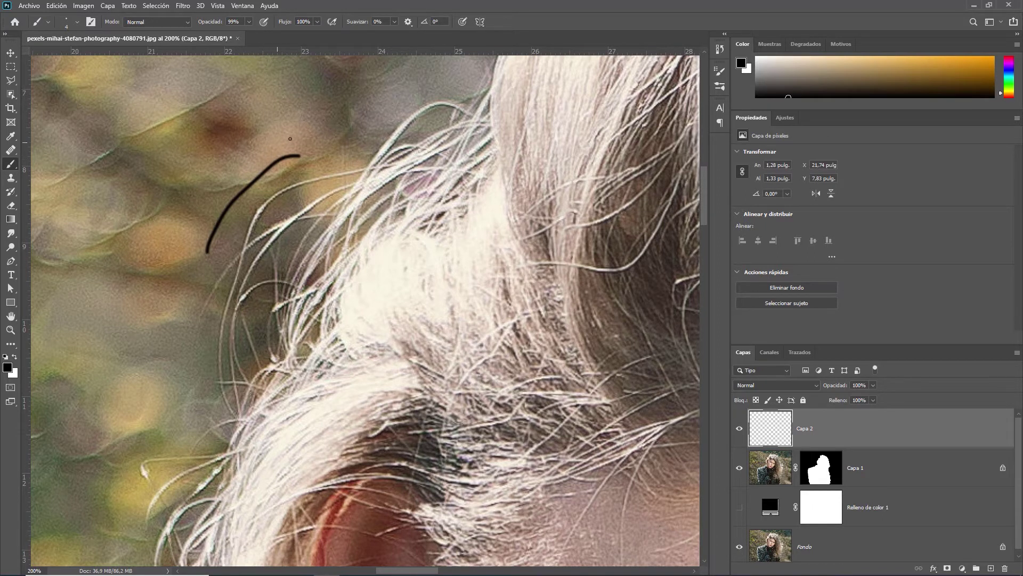
key(ctrl+z)
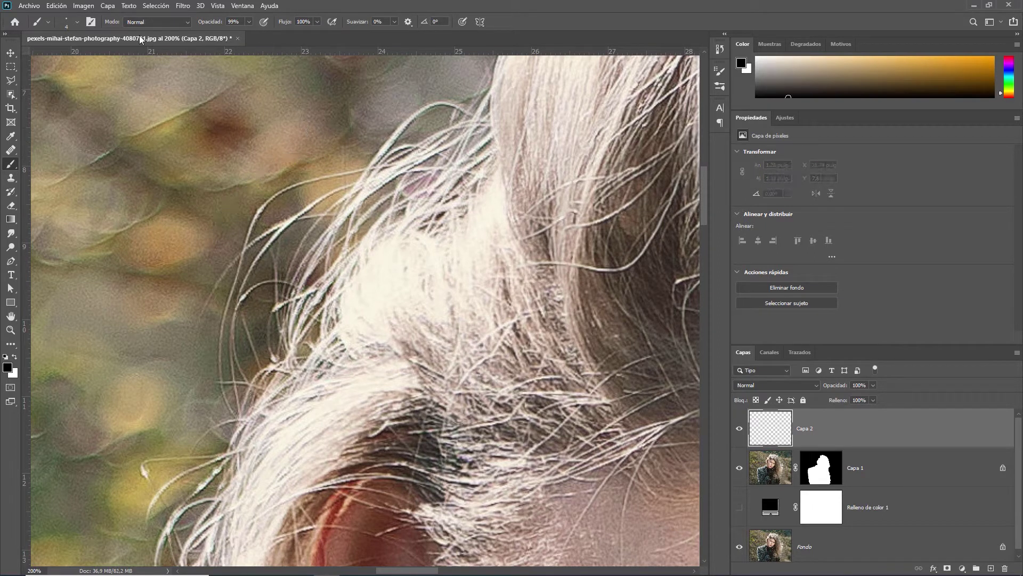
Reduce the brush to 3 px, then paint and undo test strands beside the hair.
click(77, 22)
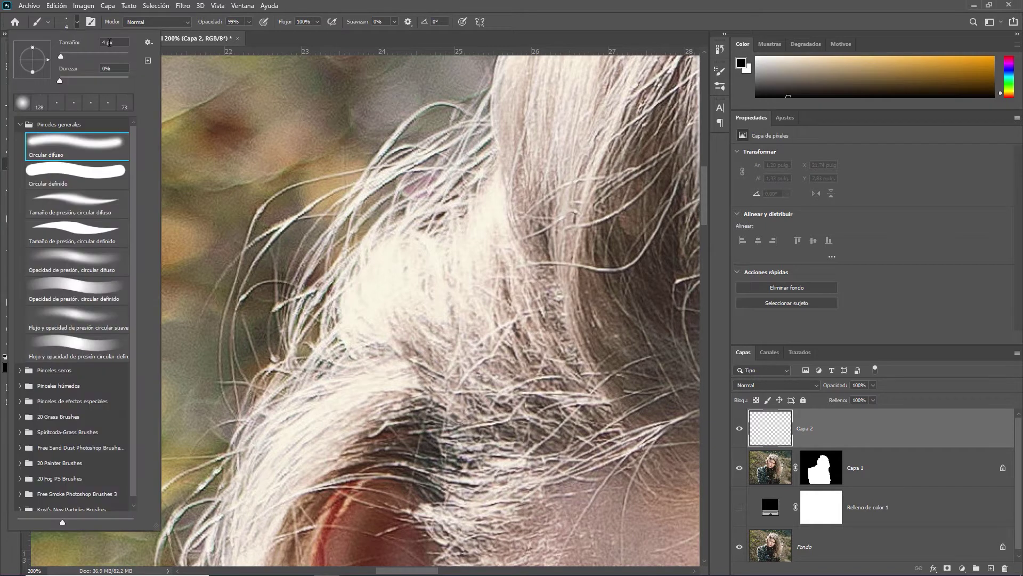
click(115, 42)
text(3)
key(Return)
drag(279, 152, 218, 232)
drag(262, 190, 224, 270)
key(ctrl+z)
key(ctrl+z)
drag(276, 152, 210, 252)
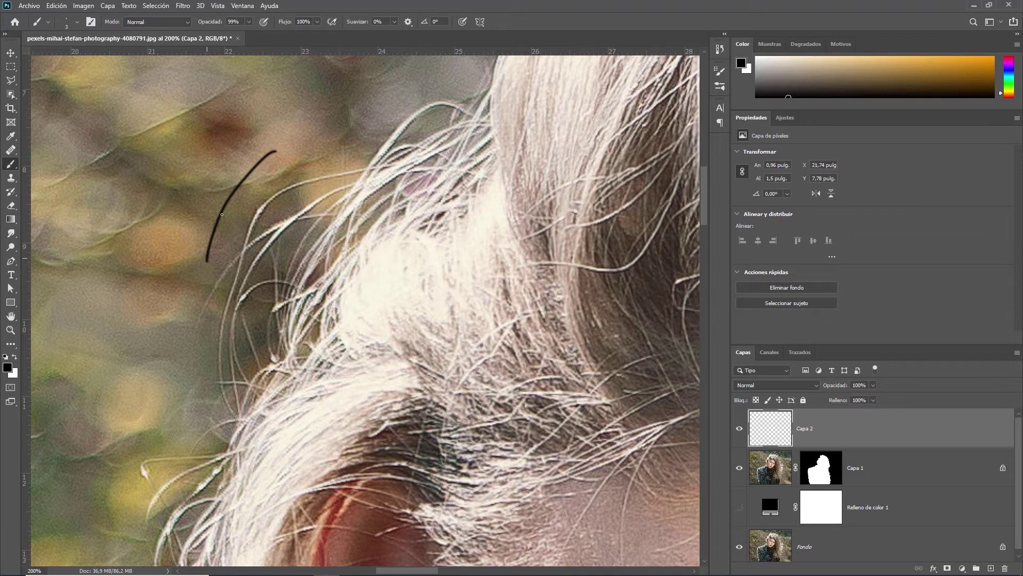
key(ctrl)
key(ctrl+z)
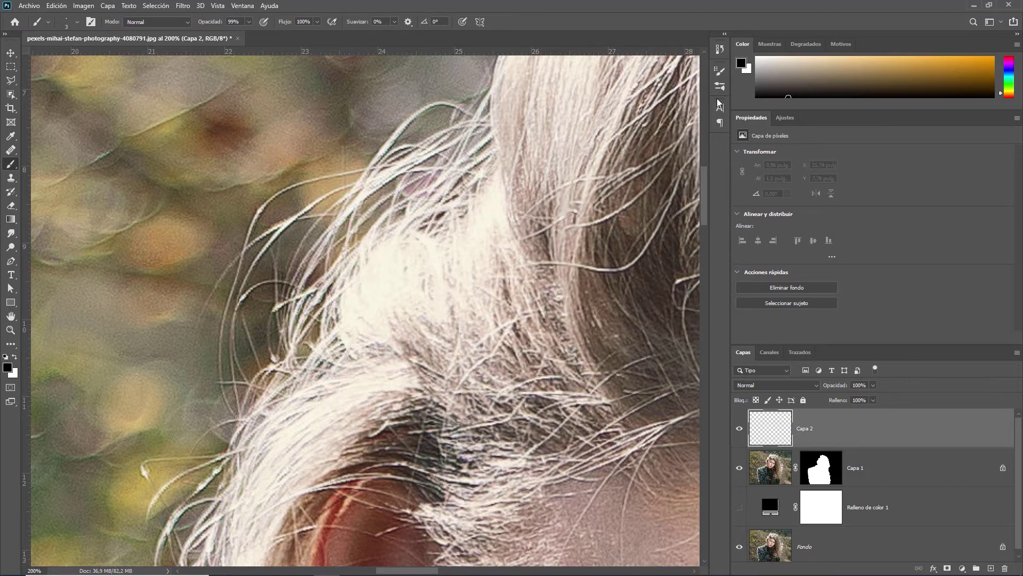
Set Espaciado to 5% under Forma de la punta del pincel and enable Dinámica de forma.
click(720, 73)
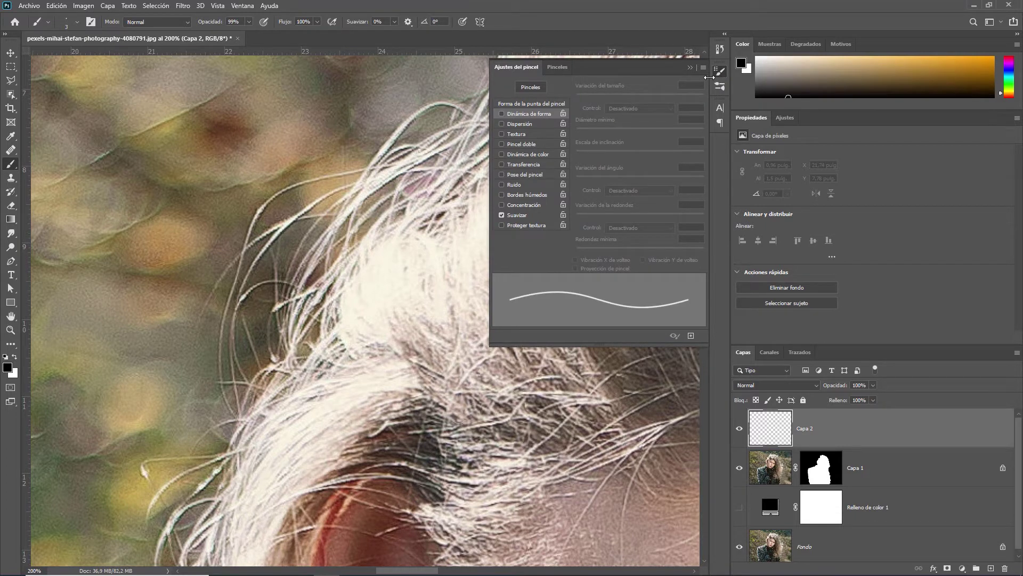
click(526, 104)
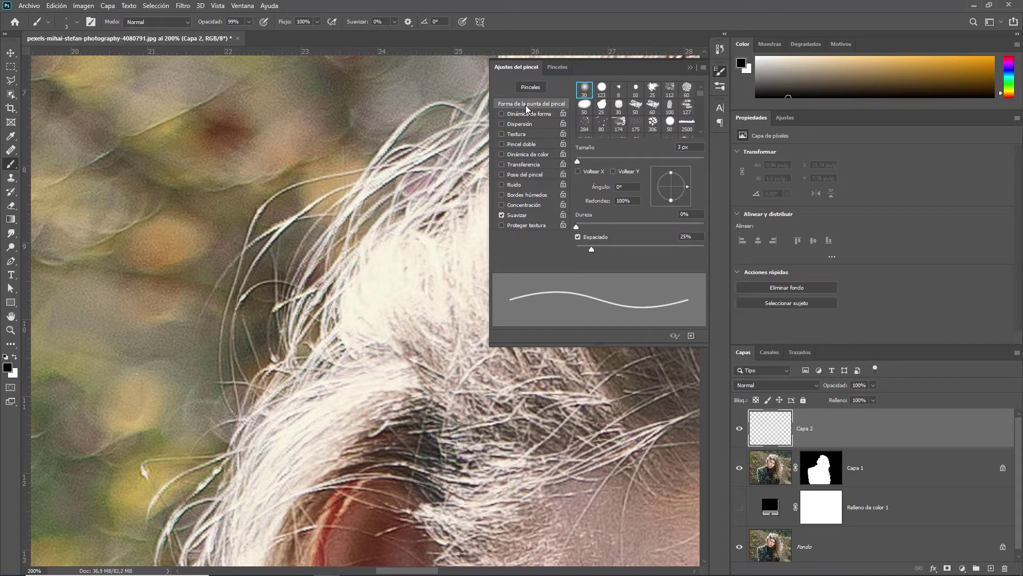
click(680, 235)
drag(697, 236, 666, 239)
text(5)
key(Return)
click(526, 114)
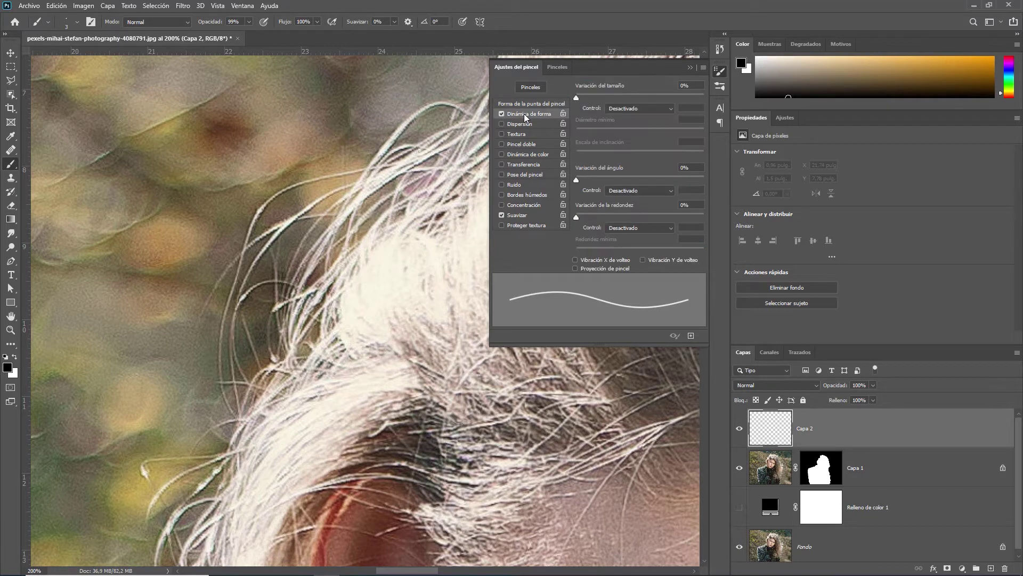
Set Dinámica de forma size control to Presión de la pluma, then paint and undo test strands.
click(646, 108)
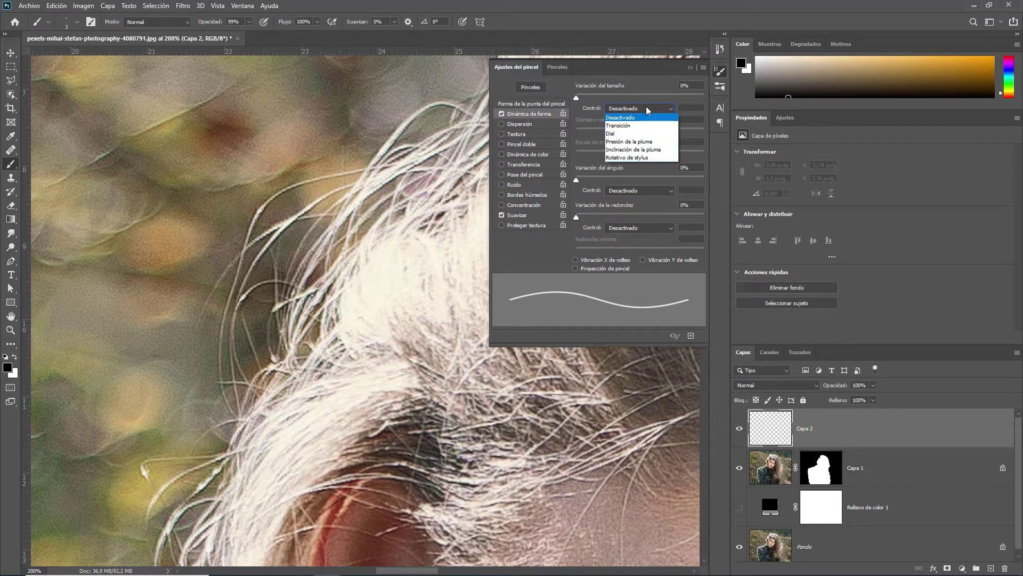
click(648, 142)
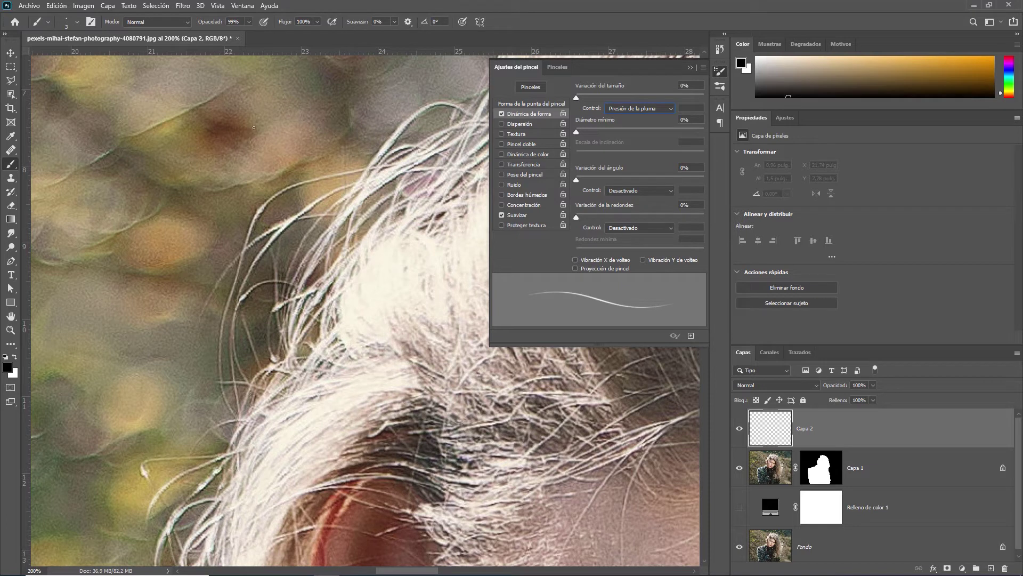
drag(262, 125, 195, 248)
drag(280, 144, 206, 261)
drag(212, 135, 169, 239)
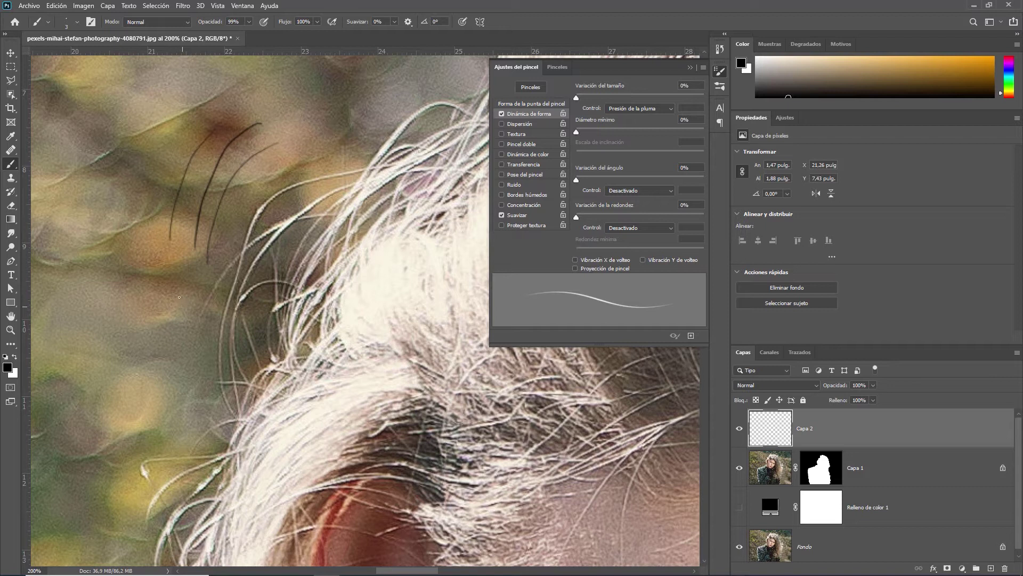
drag(172, 266, 227, 128)
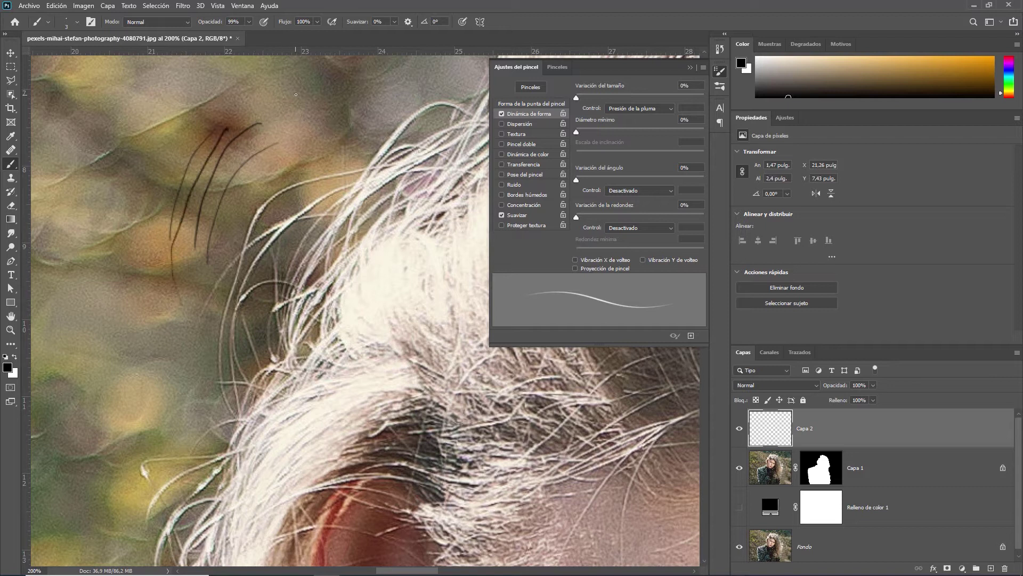
mouse_move(282, 101)
mouse_down()
mouse_move(298, 94)
mouse_move(241, 195)
mouse_move(220, 287)
mouse_up()
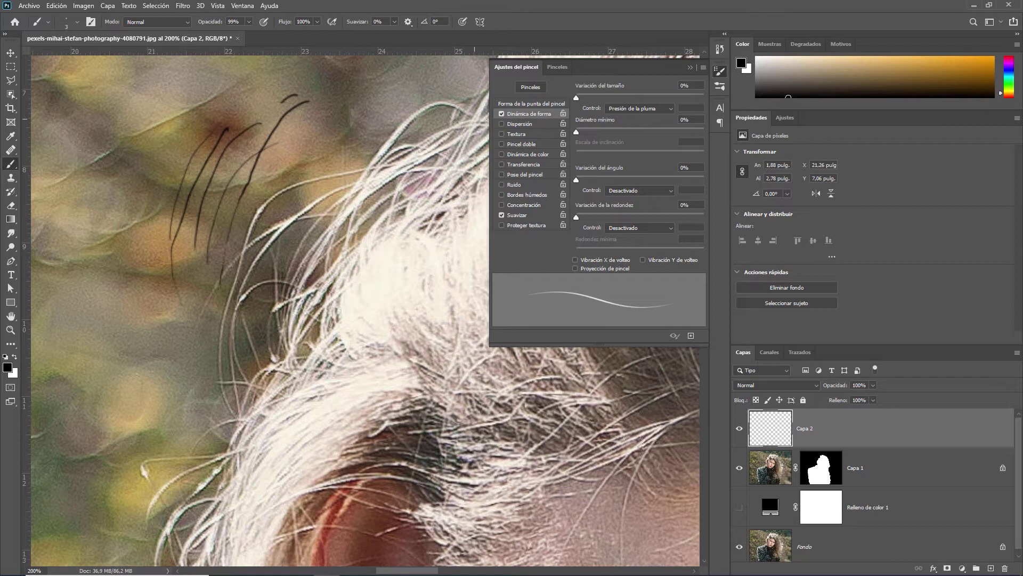
key(ctrl+z)
key(ctrl+z)
key(ctrl+z)
key(ctrl+z)
key(ctrl+z)
key(ctrl+z)
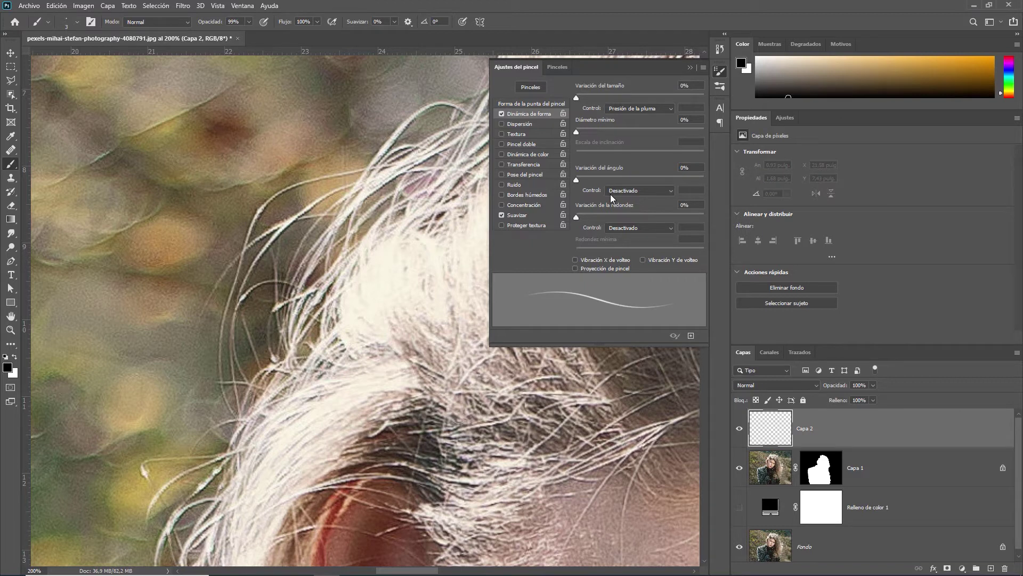
Enable Transfer with both opacity and flow controlled by pen pressure.
click(522, 165)
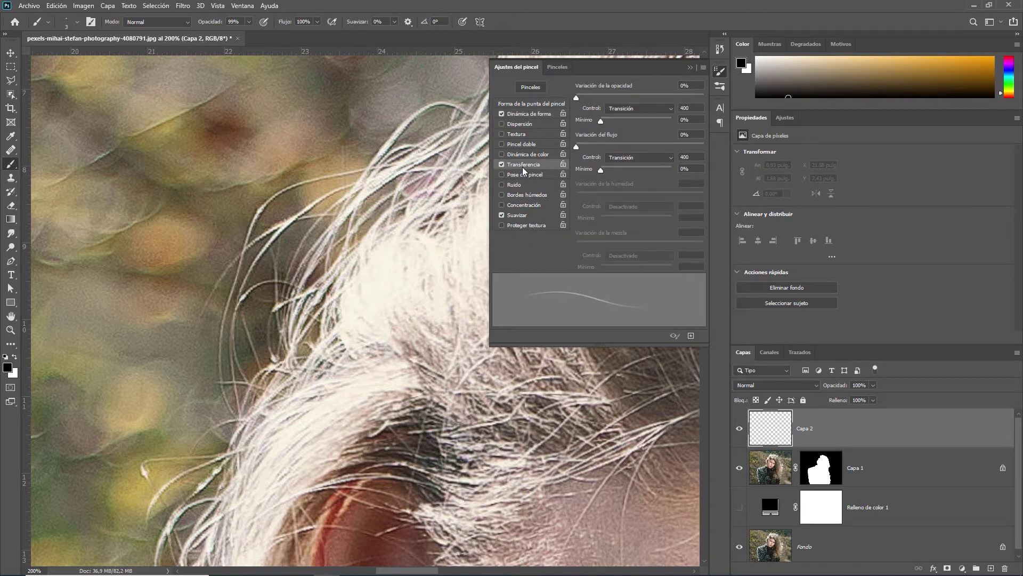
click(639, 108)
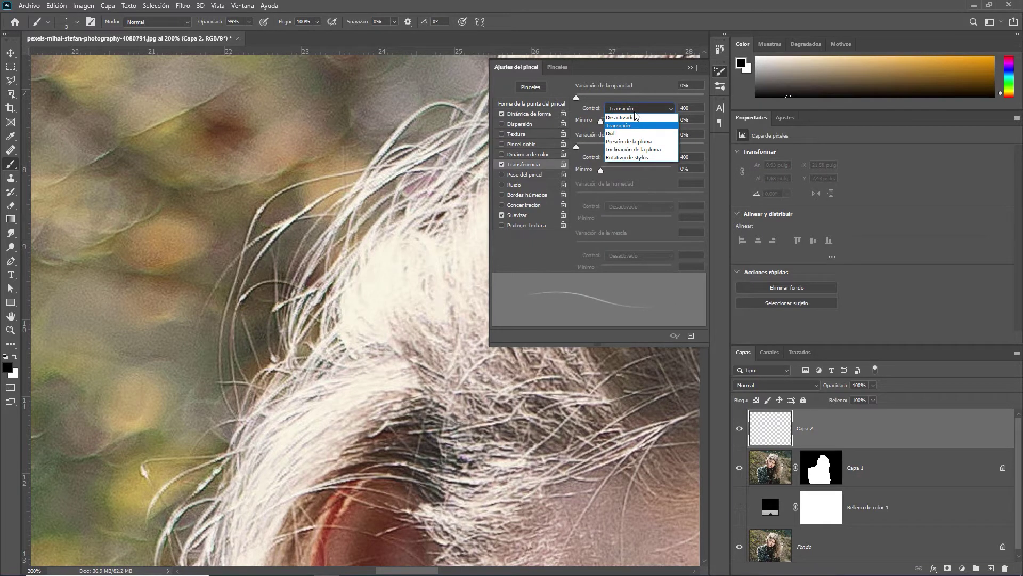
click(653, 142)
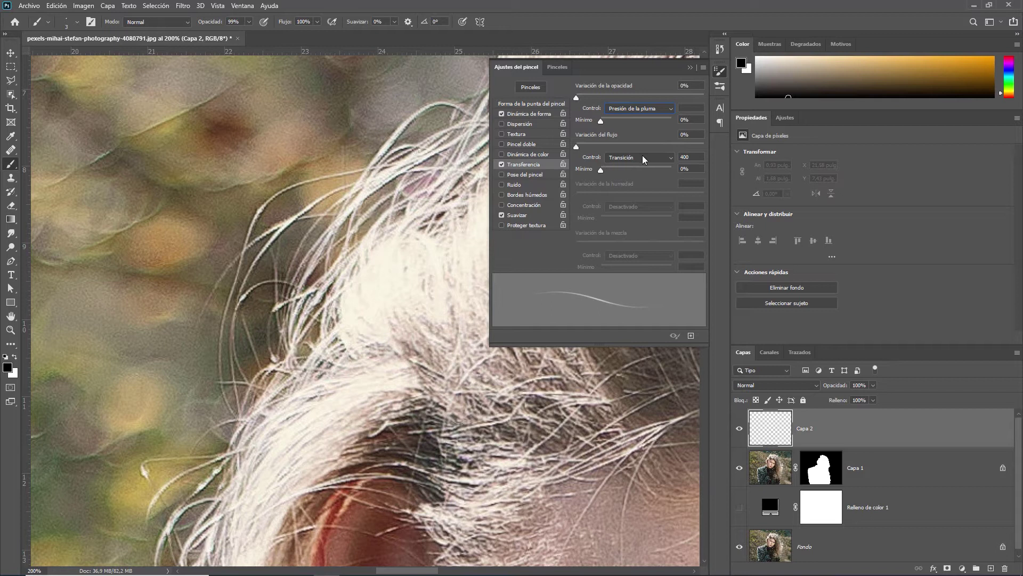
click(643, 156)
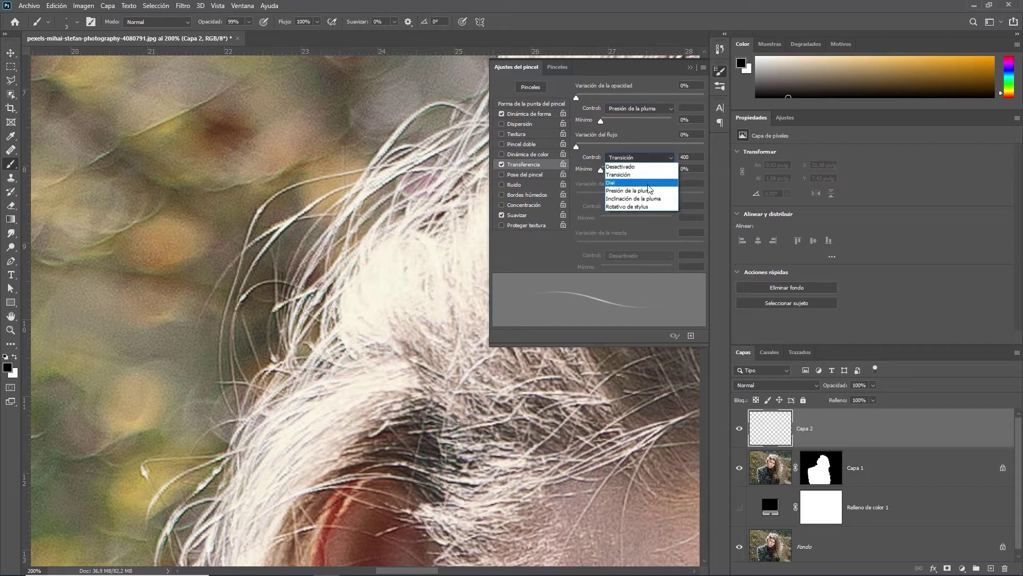
click(649, 191)
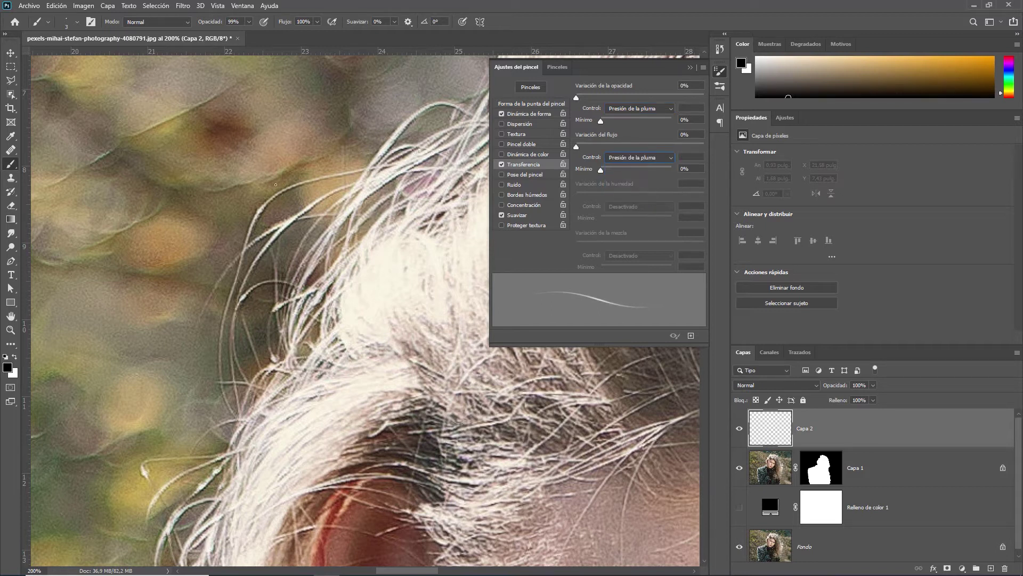
Paint fine test hair strands along the hair edge, then undo them.
drag(198, 320, 201, 219)
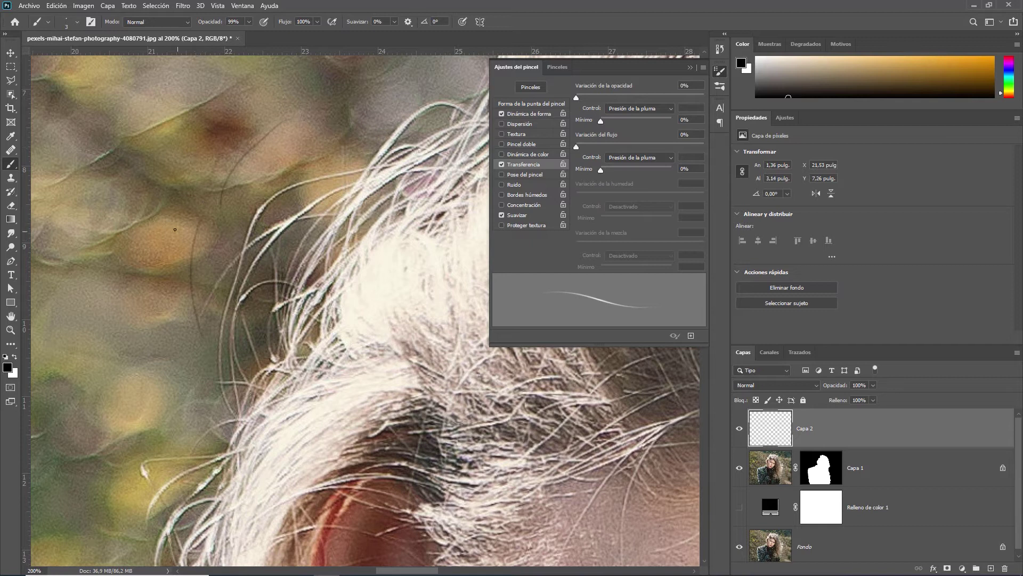
drag(160, 324, 175, 214)
mouse_move(210, 257)
mouse_down()
mouse_move(259, 164)
mouse_move(273, 151)
mouse_move(267, 189)
mouse_move(322, 153)
mouse_up()
mouse_move(191, 237)
mouse_down()
mouse_move(223, 151)
mouse_move(205, 145)
mouse_up()
drag(235, 250, 288, 145)
drag(355, 153, 257, 250)
drag(259, 250, 244, 303)
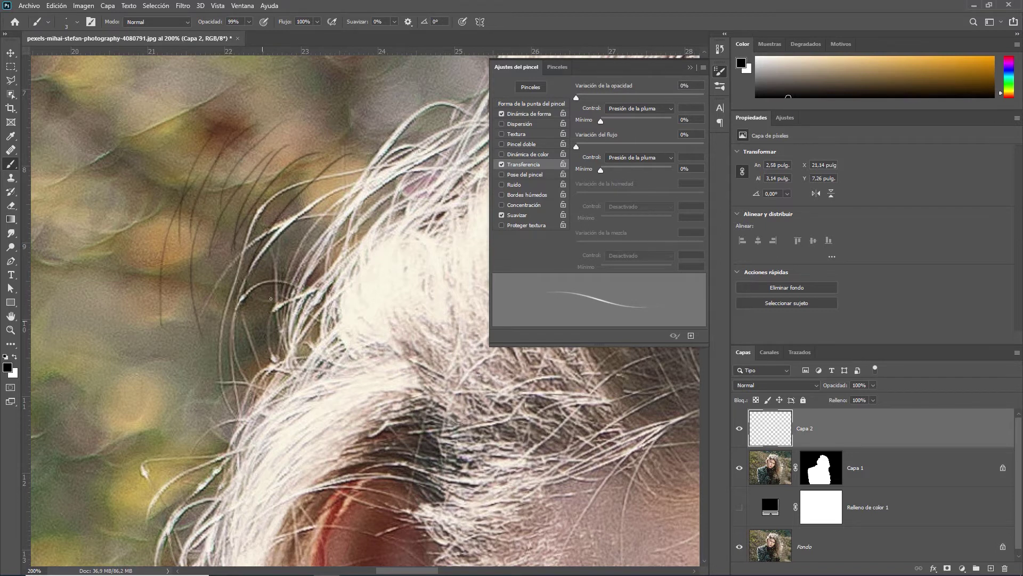
drag(326, 134, 252, 277)
key(ctrl+z)
key(ctrl+z)
key(ctrl+z)
key(ctrl+z)
key(ctrl+z)
key(ctrl+z)
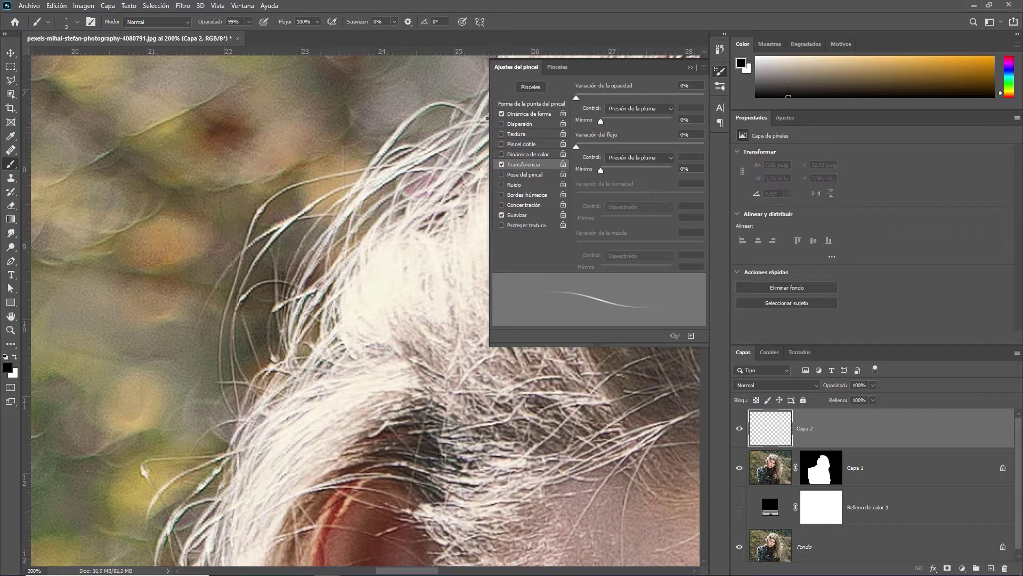
Save the pressure-sensitive hair brush as a new brush preset named 'Pelo simple'.
click(703, 68)
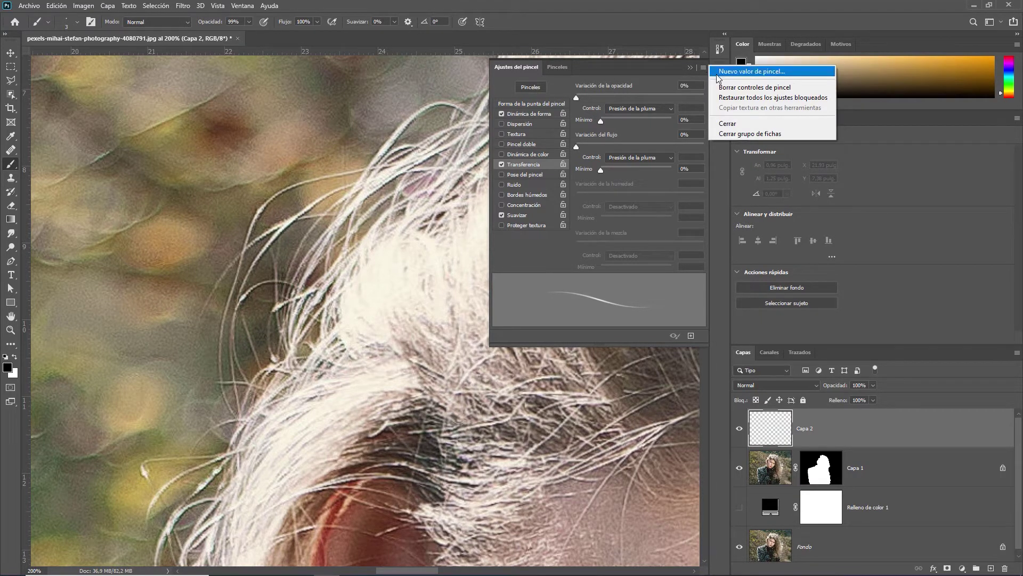
click(768, 73)
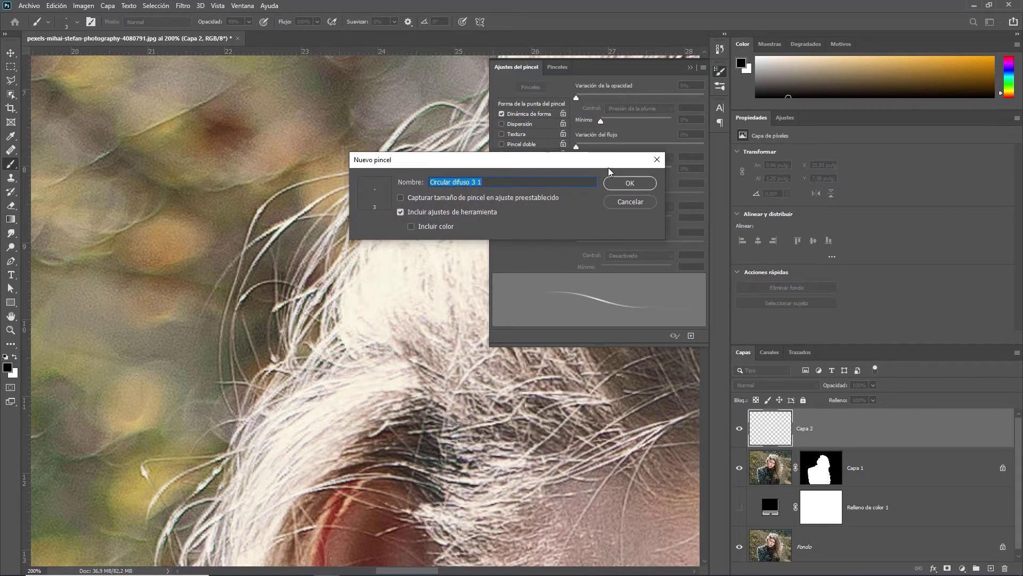
text(Pelo simple)
click(643, 184)
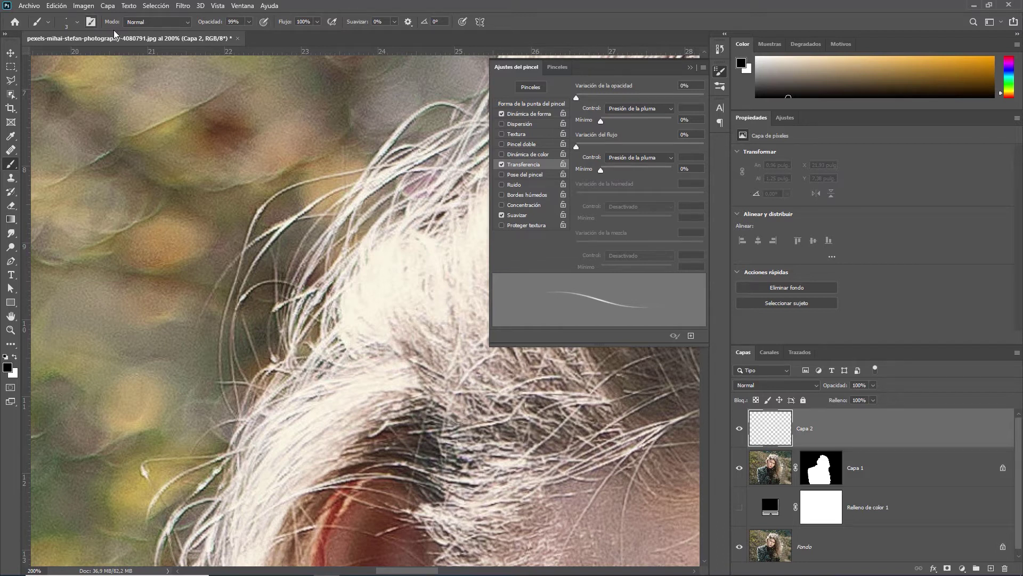
click(69, 21)
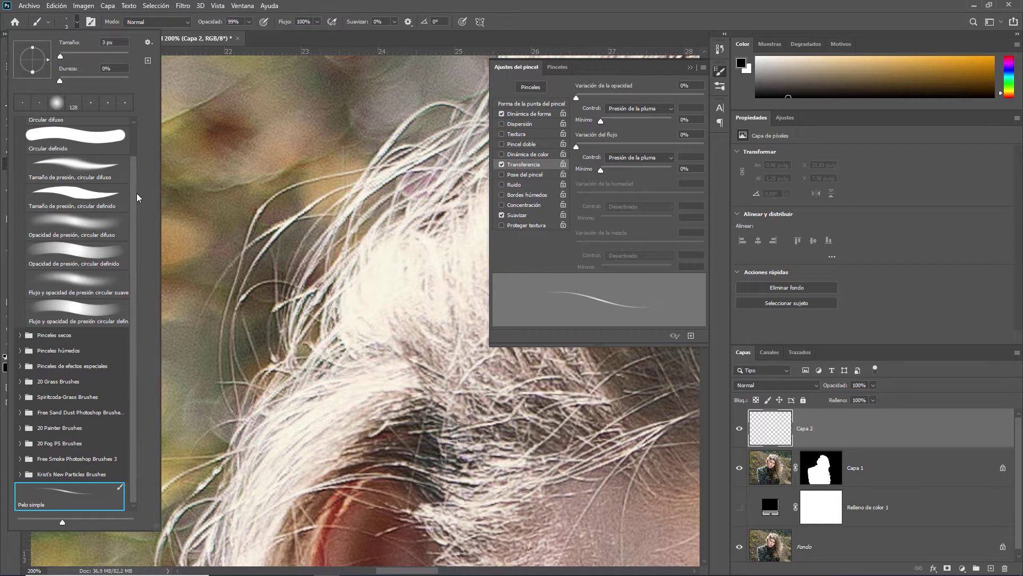
Create a new brush group named 'Pinceles Pelo' followed by the author's name.
click(148, 42)
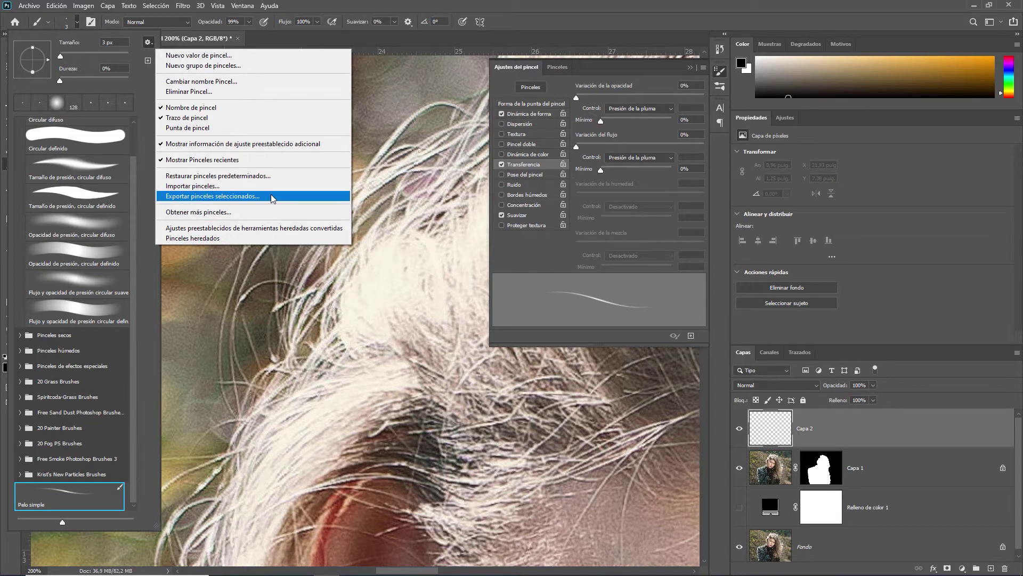
click(235, 69)
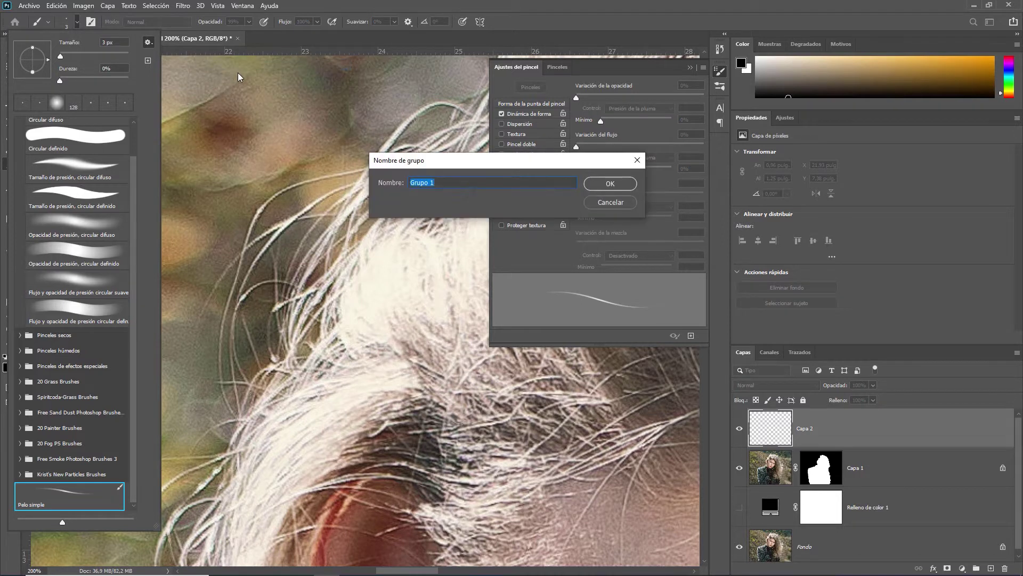
text(Pinceles P)
text(elo - )
text(Sixto Ramos)
click(625, 185)
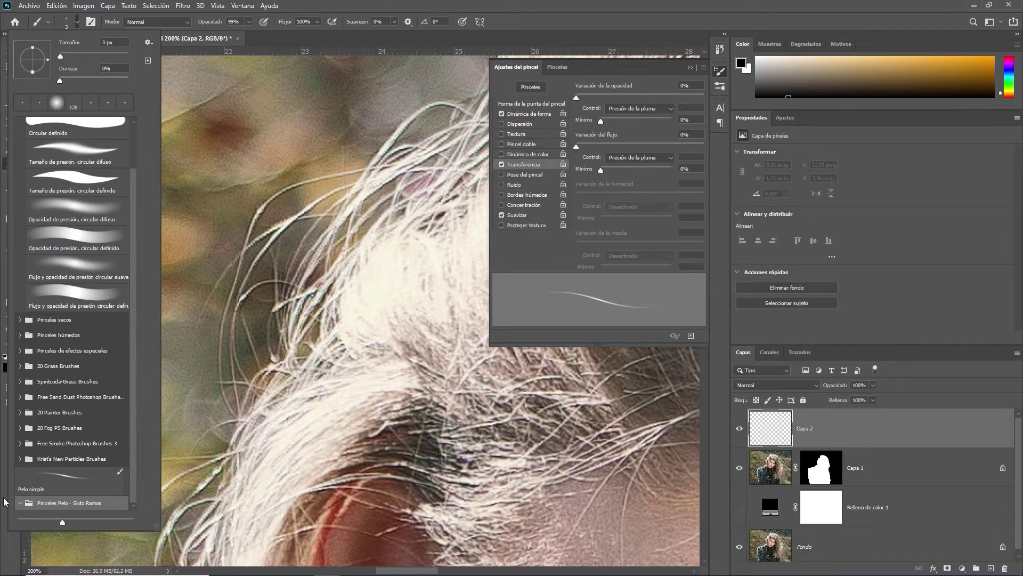
Drag the Pelo simple preset into the new brush group and close the picker.
click(75, 481)
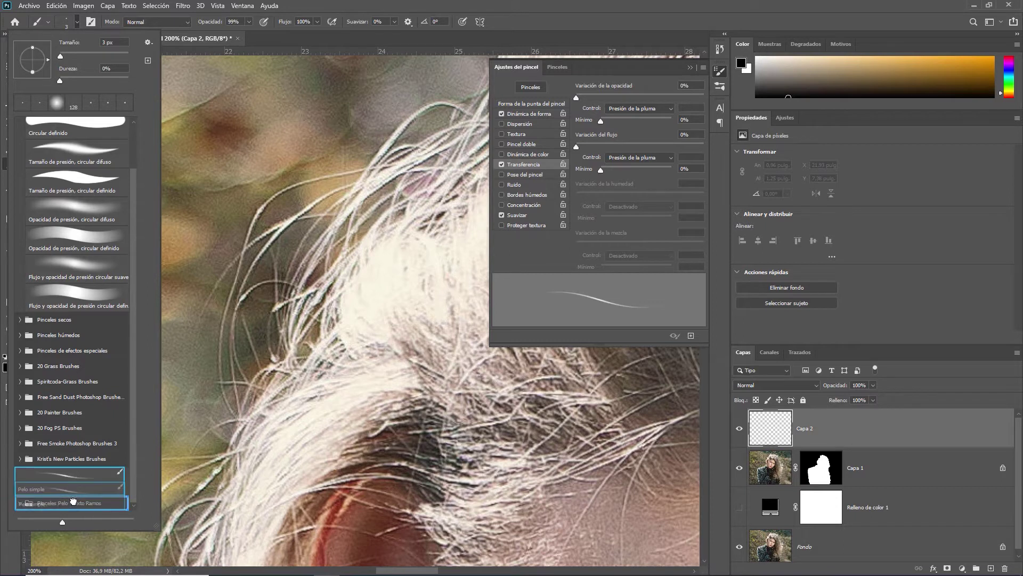
drag(75, 480, 74, 502)
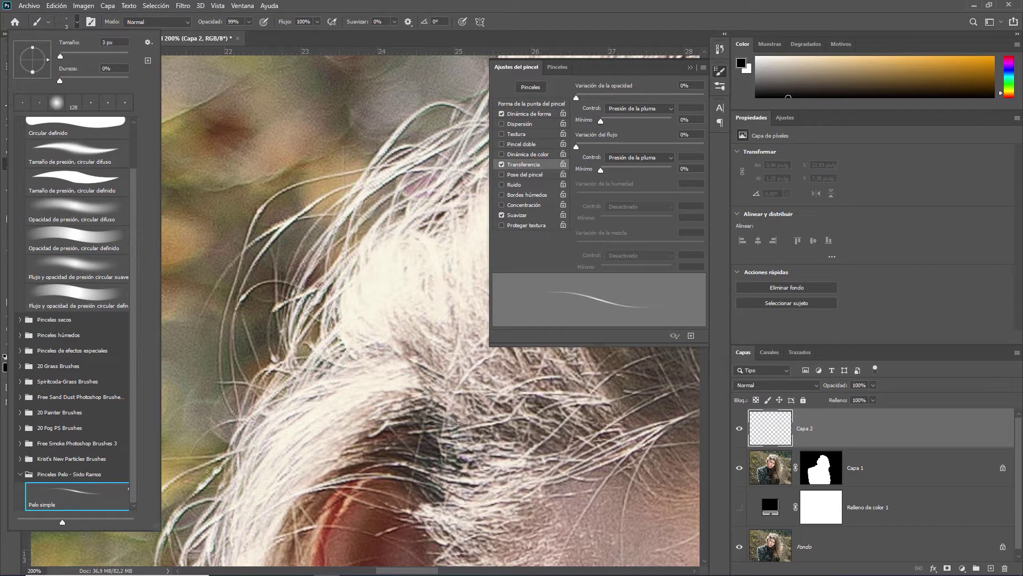
click(539, 24)
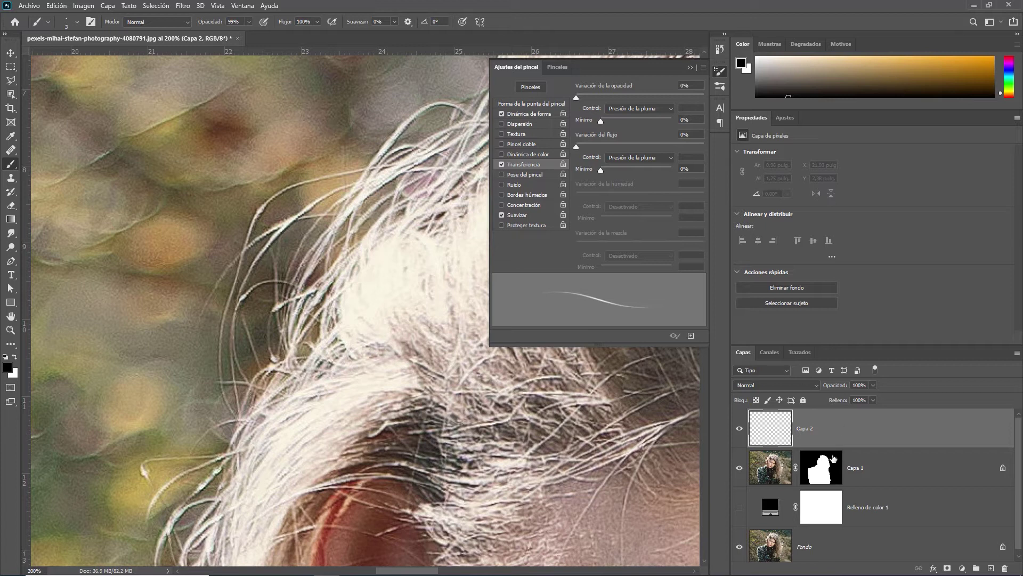
Close Brush Settings and pan the view to the flyaway hairs at the hair edge.
click(720, 71)
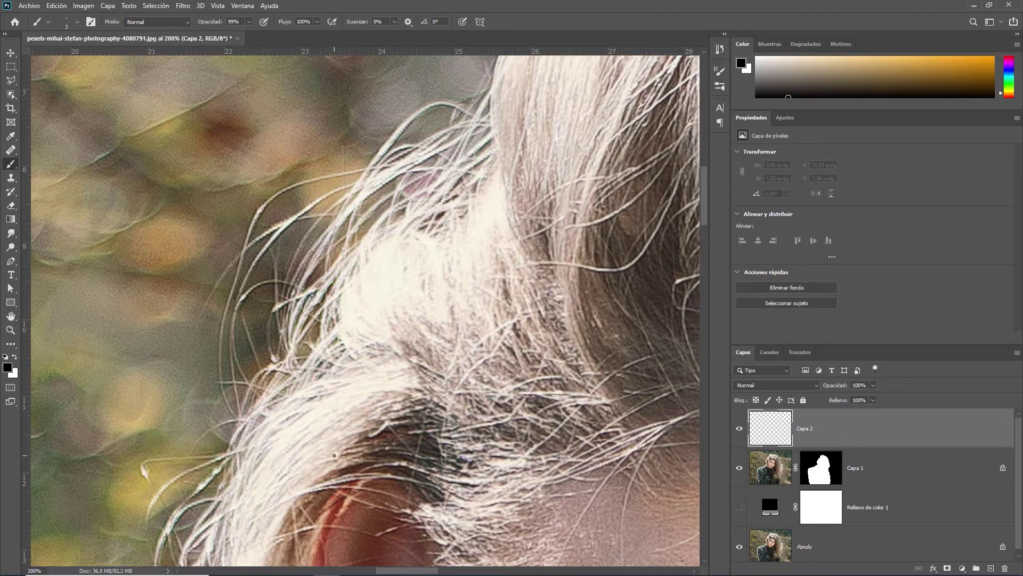
mouse_move(286, 341)
mouse_down()
mouse_move(460, 357)
mouse_move(356, 325)
mouse_up()
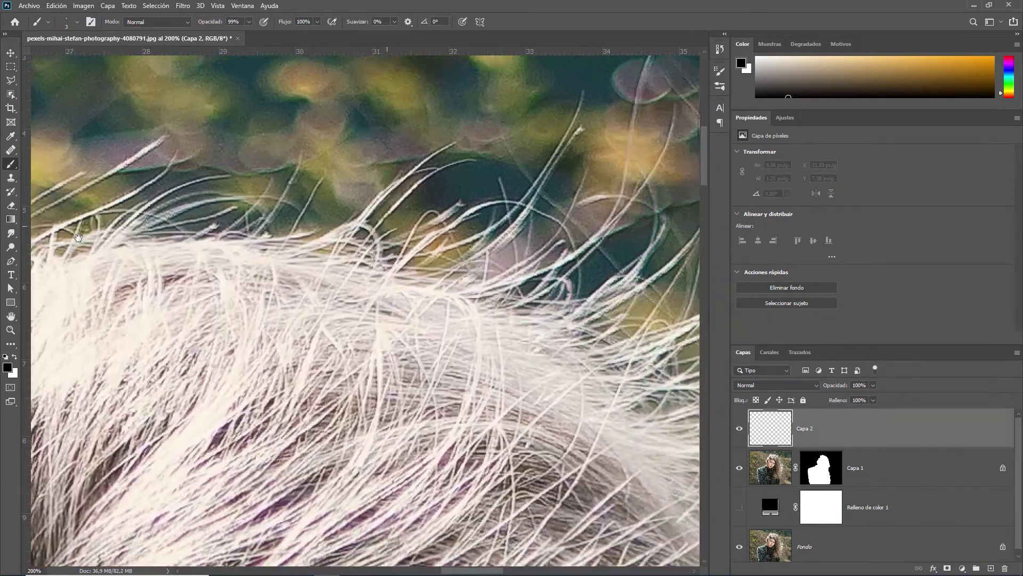
mouse_move(356, 325)
mouse_down()
mouse_move(403, 308)
mouse_move(434, 230)
mouse_move(438, 265)
mouse_move(298, 144)
mouse_up()
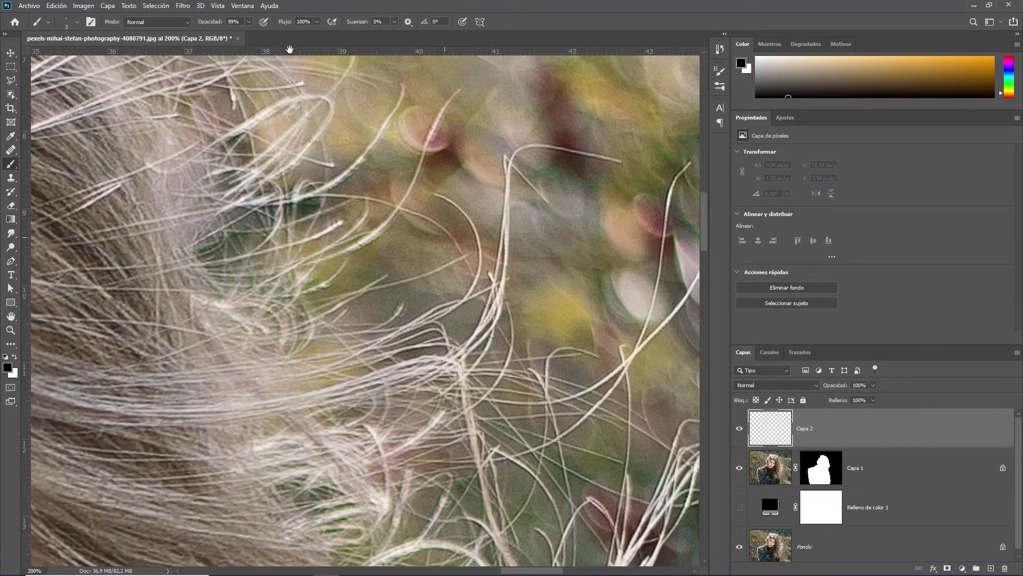
mouse_move(496, 262)
mouse_down()
mouse_move(479, 210)
mouse_move(383, 137)
mouse_move(424, 178)
mouse_move(332, 76)
mouse_up()
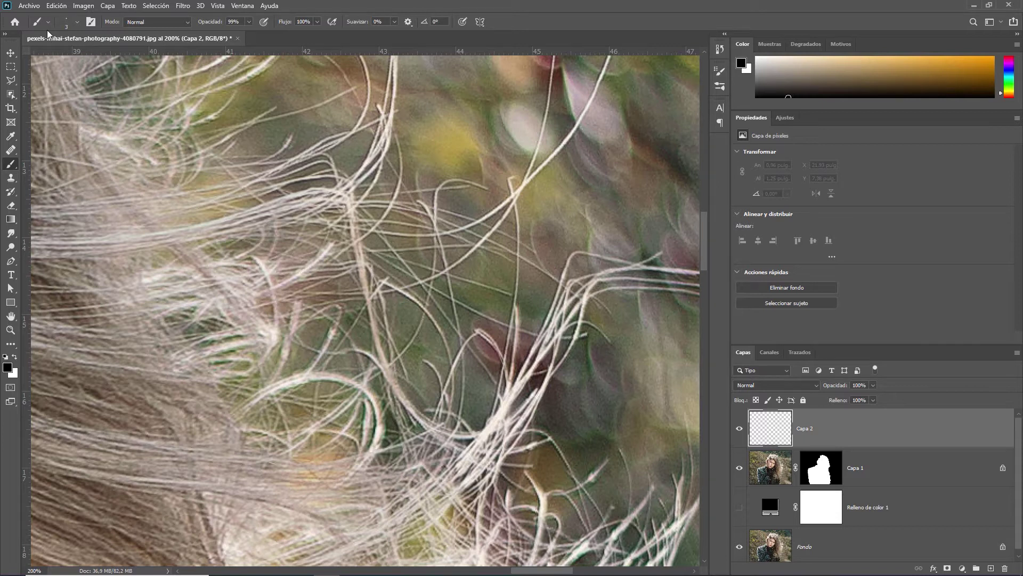
Pick the soft round Circular difuso brush and dab two dark dots on Capa 2.
click(74, 24)
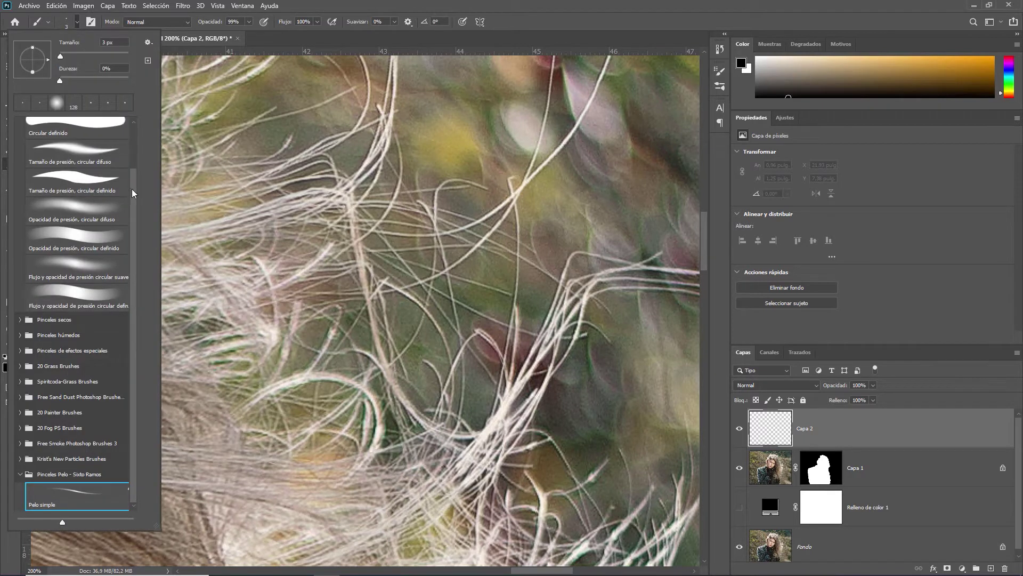
drag(130, 187, 129, 134)
click(107, 147)
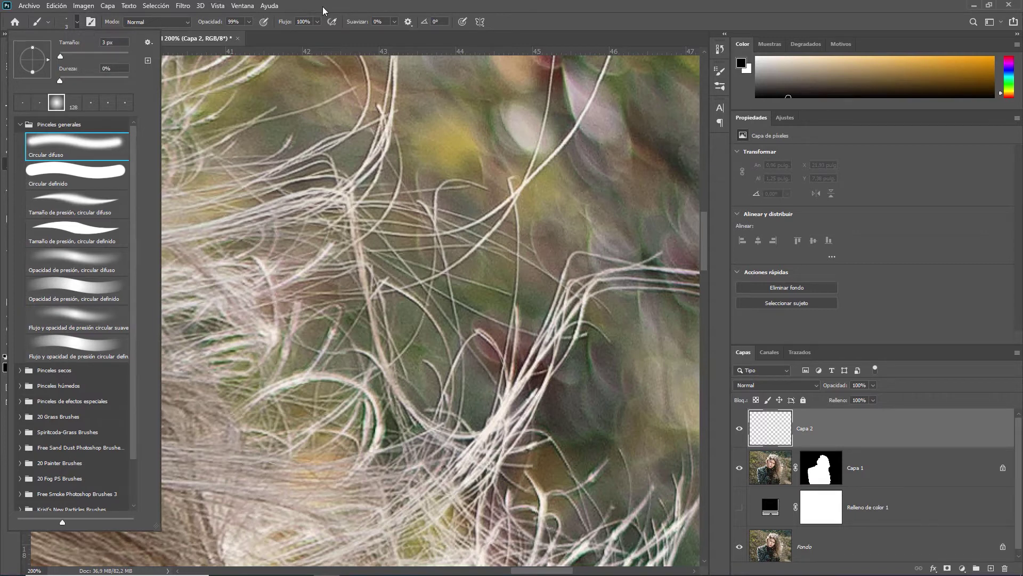
click(323, 10)
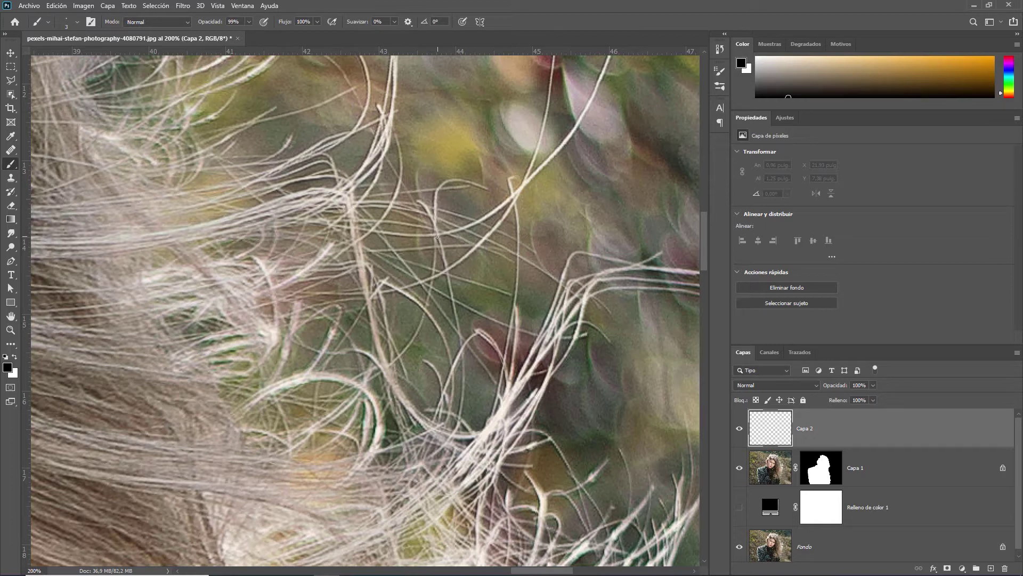
click(422, 282)
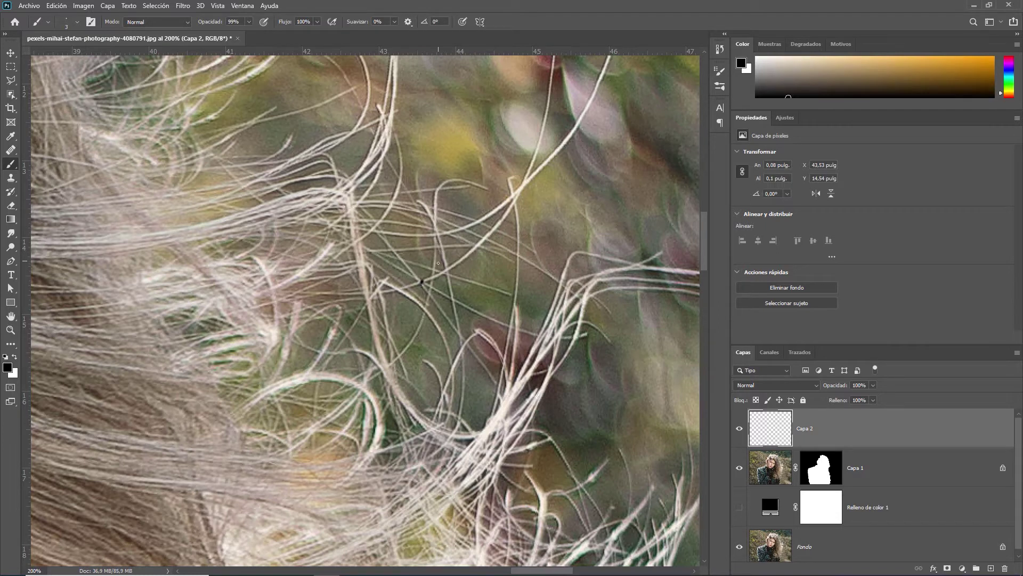
click(435, 270)
Marquee-select a square around the painted dots and hide the Capa 1 and Fondo layers.
key(bracketright)
key(bracketright)
key(bracketright)
key(m)
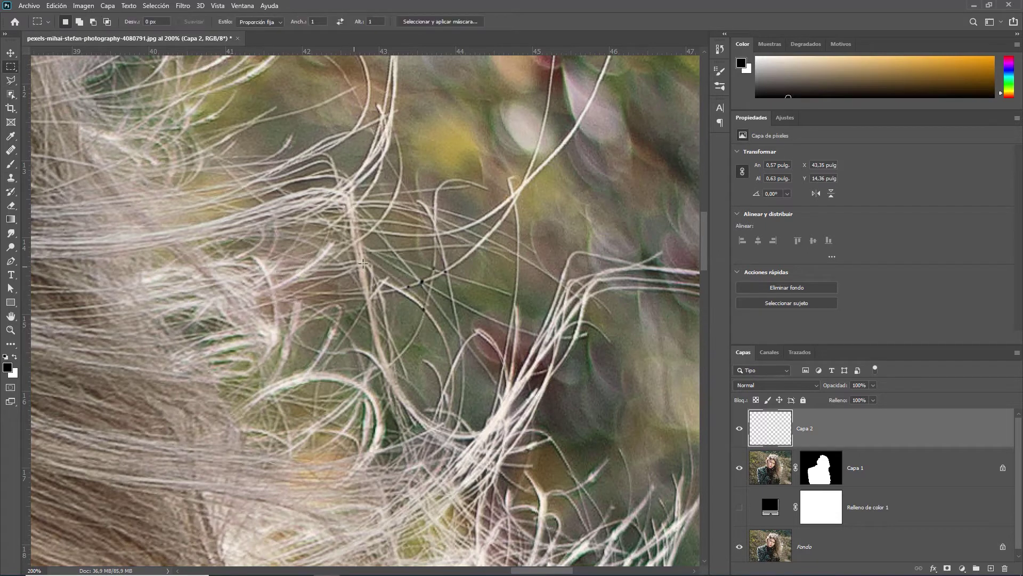
drag(388, 253, 454, 329)
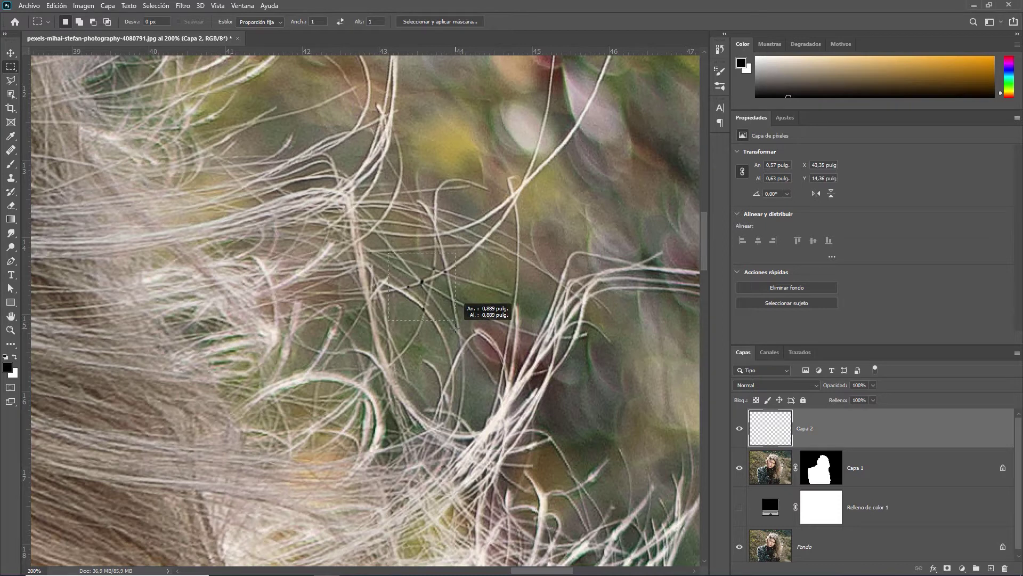
drag(454, 330, 456, 322)
click(739, 467)
click(740, 547)
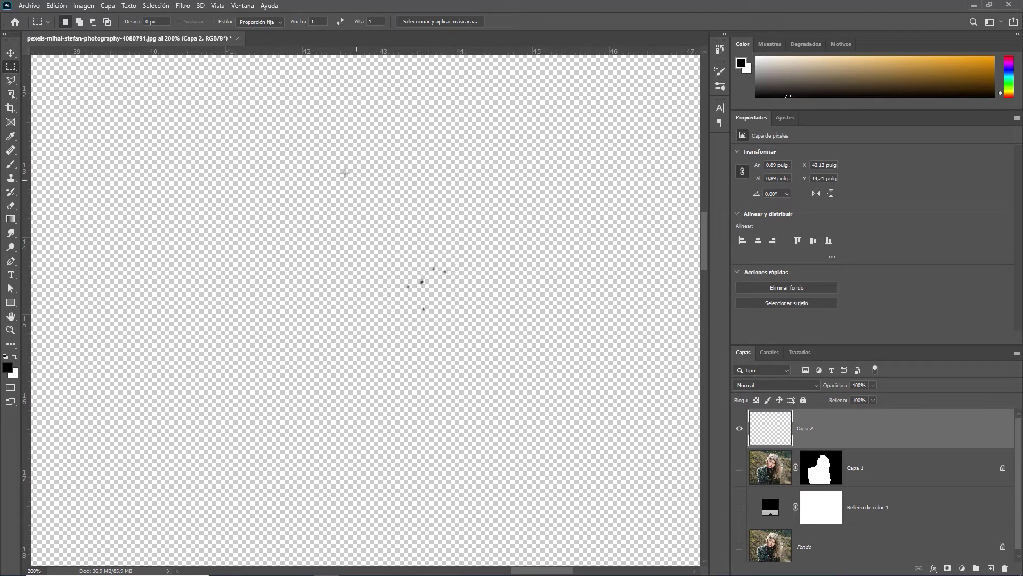
Define the selection as brush 'Pincel Mechon Junto', then deselect and show the black fill.
click(63, 9)
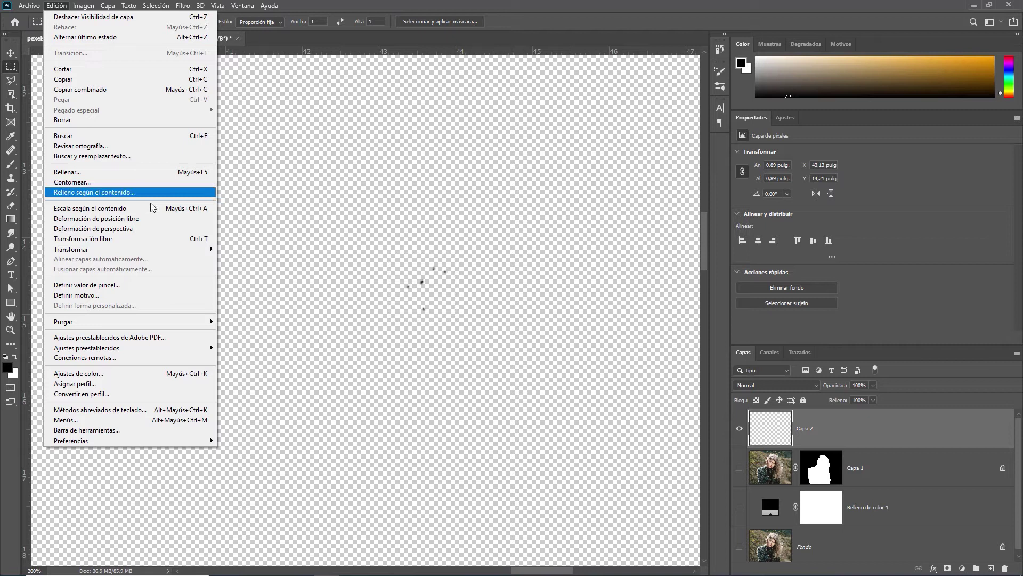
click(113, 285)
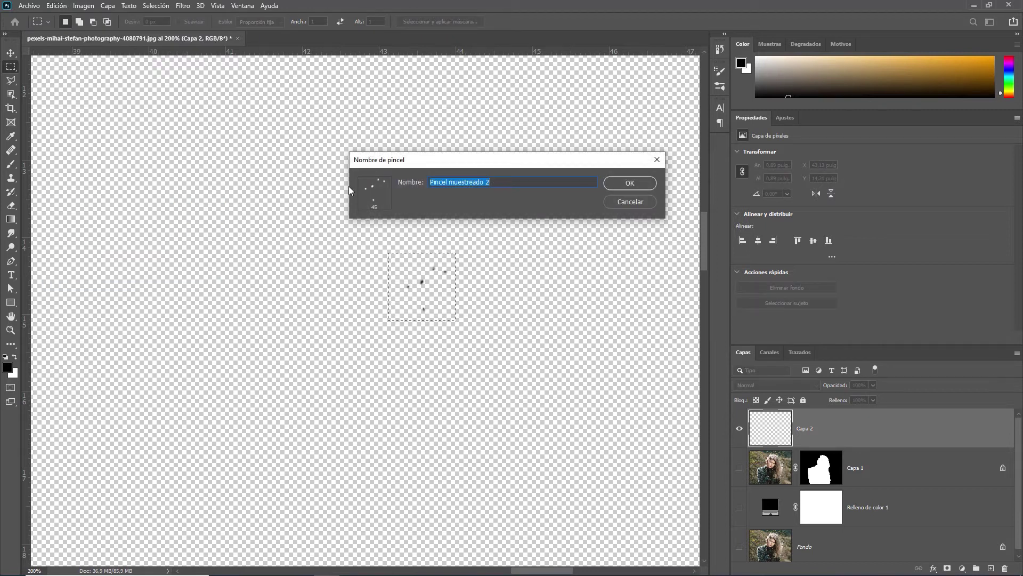
text(Pincel)
text( Mech)
text(on Junto)
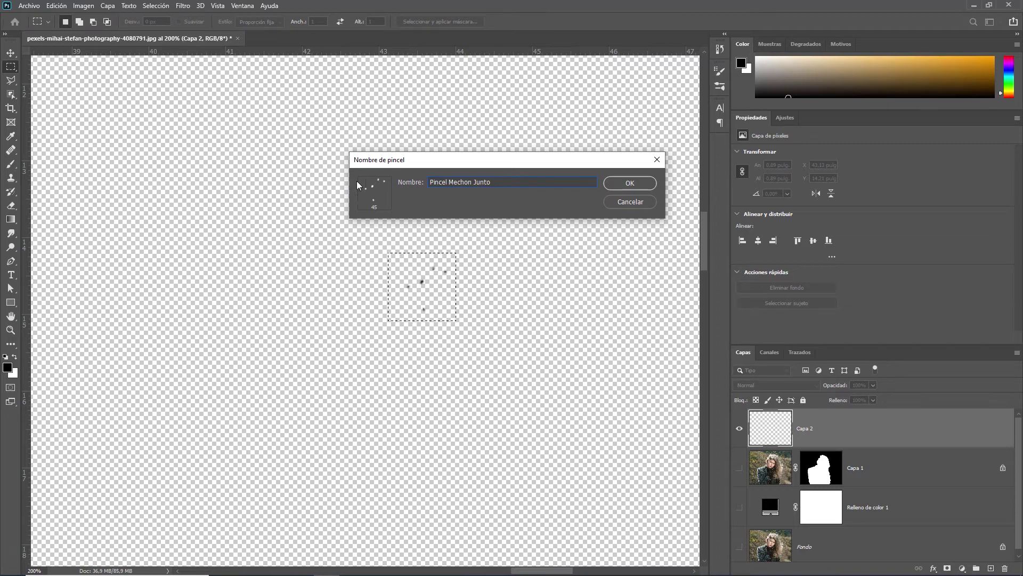
click(630, 183)
key(b)
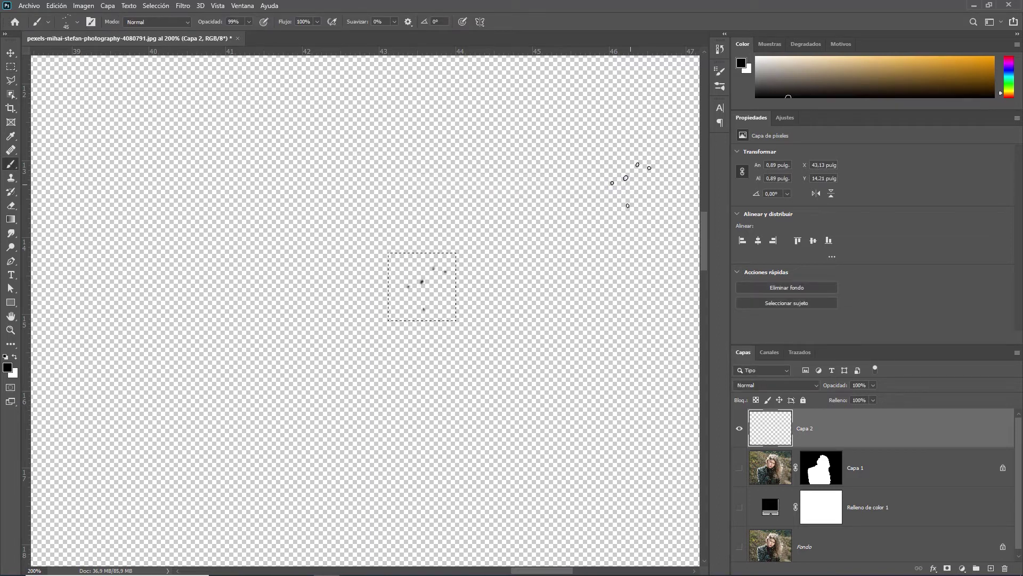
key(ctrl)
click(738, 507)
Show Capa 1, hide the black fill, and stamp a test cluster with Pincel Mechon Junto.
click(739, 467)
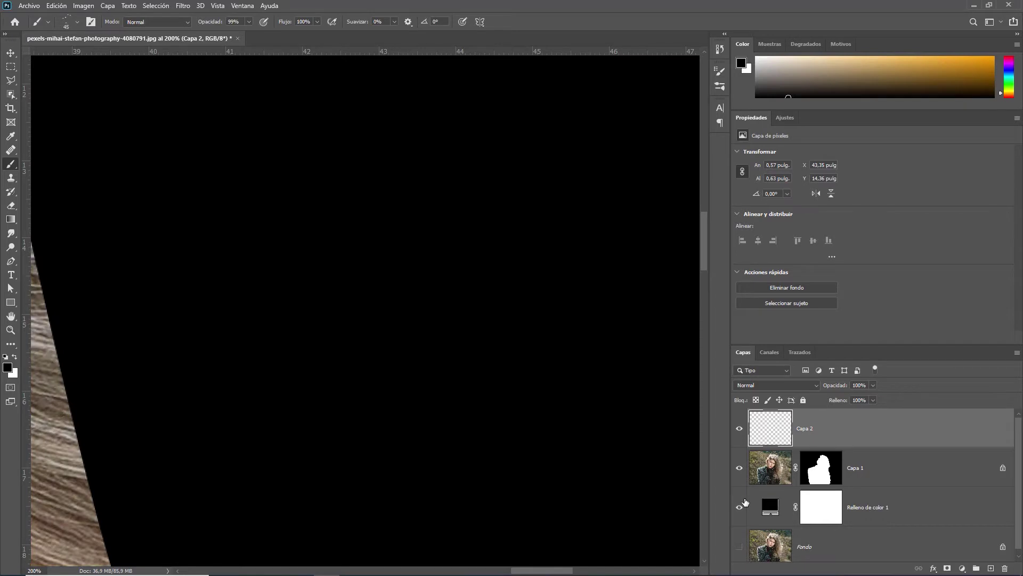
click(740, 545)
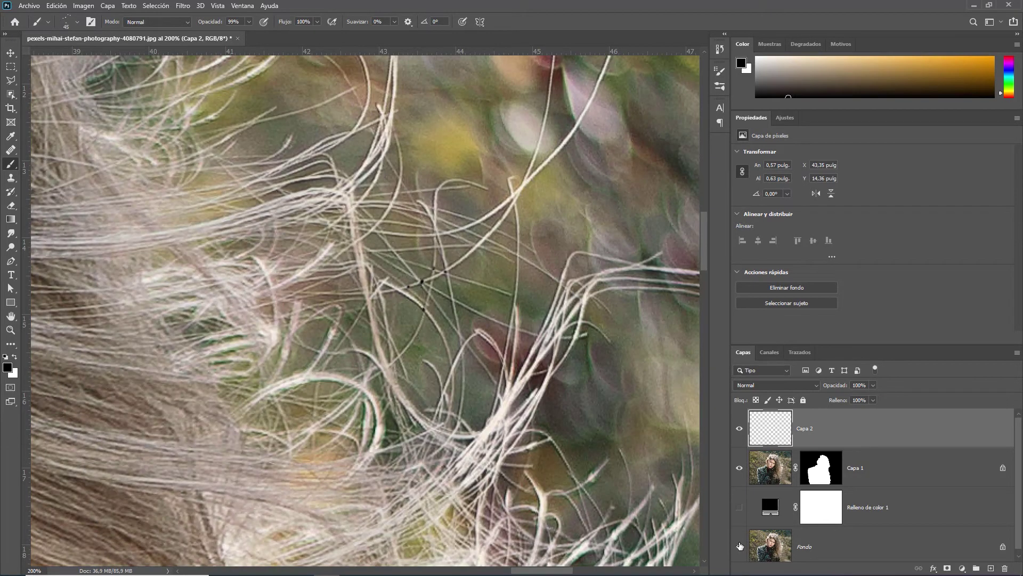
click(547, 196)
drag(544, 232, 513, 326)
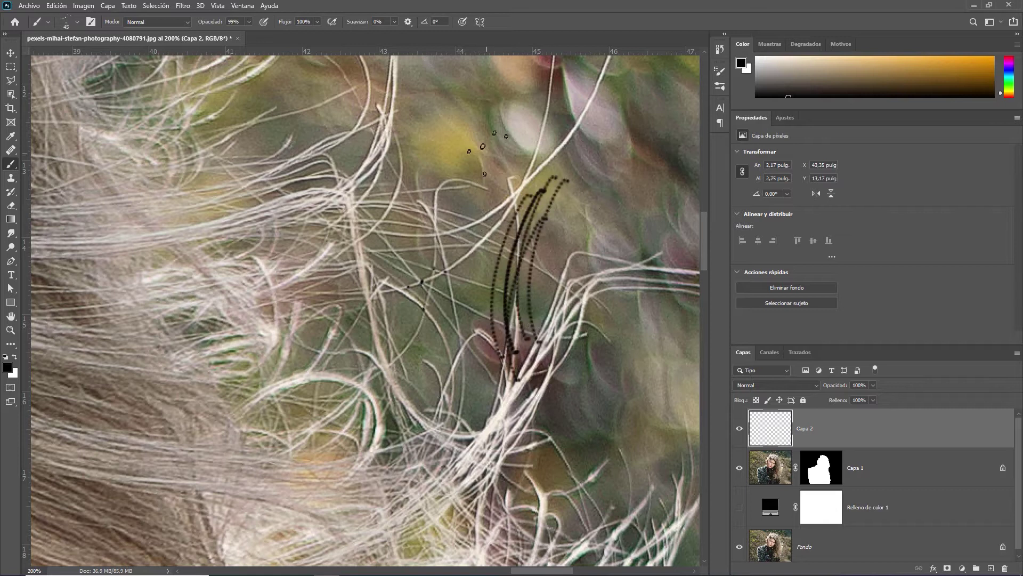
Paint more test strands over the hair edge, undo them, and bring up Brush Settings.
drag(475, 176, 447, 320)
mouse_move(419, 133)
mouse_down()
mouse_move(379, 256)
mouse_move(503, 425)
mouse_up()
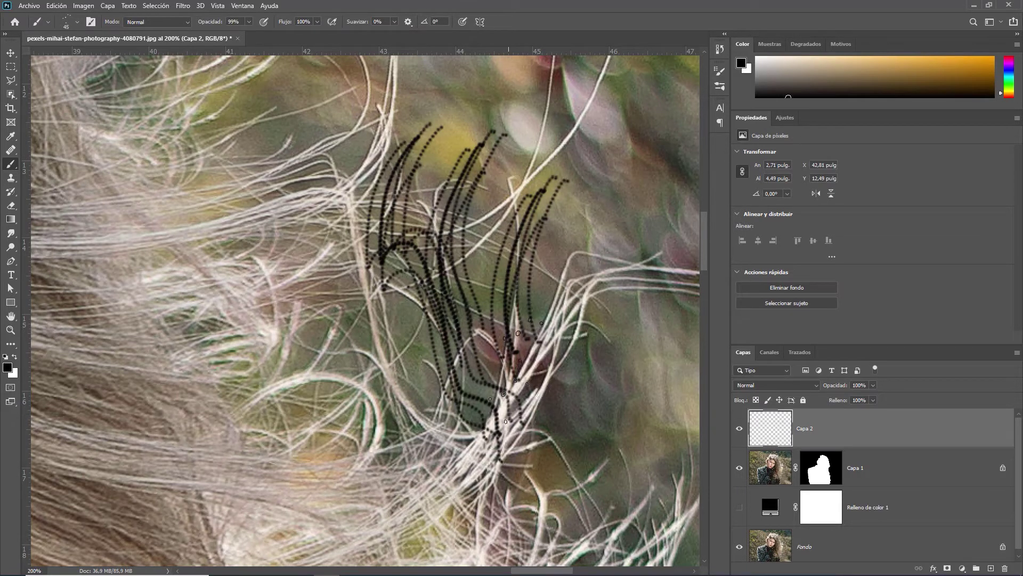
drag(559, 128, 572, 375)
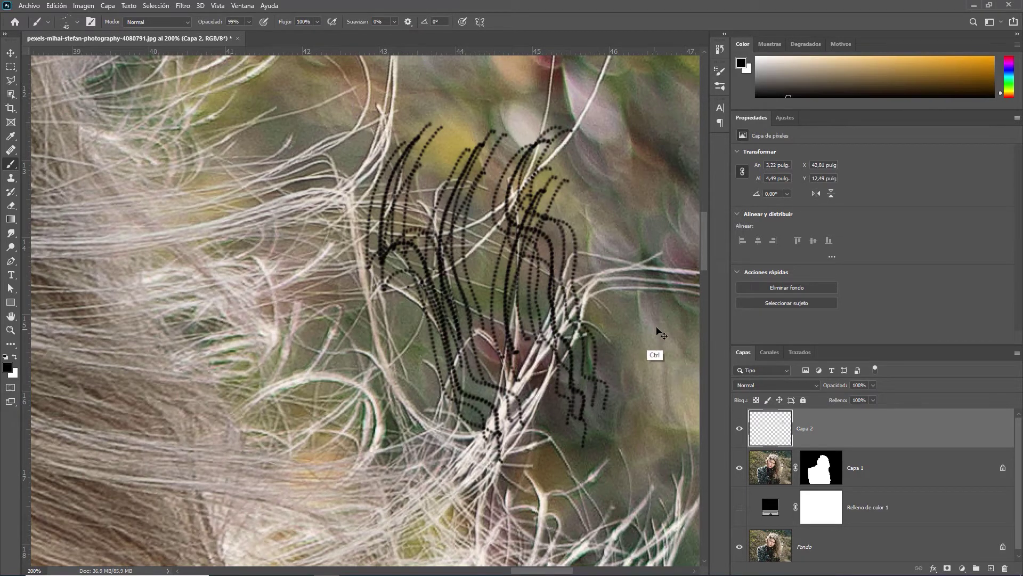
key(ctrl+z)
key(ctrl+z)
key(ctrl+z)
key(ctrl+z)
key(ctrl+z)
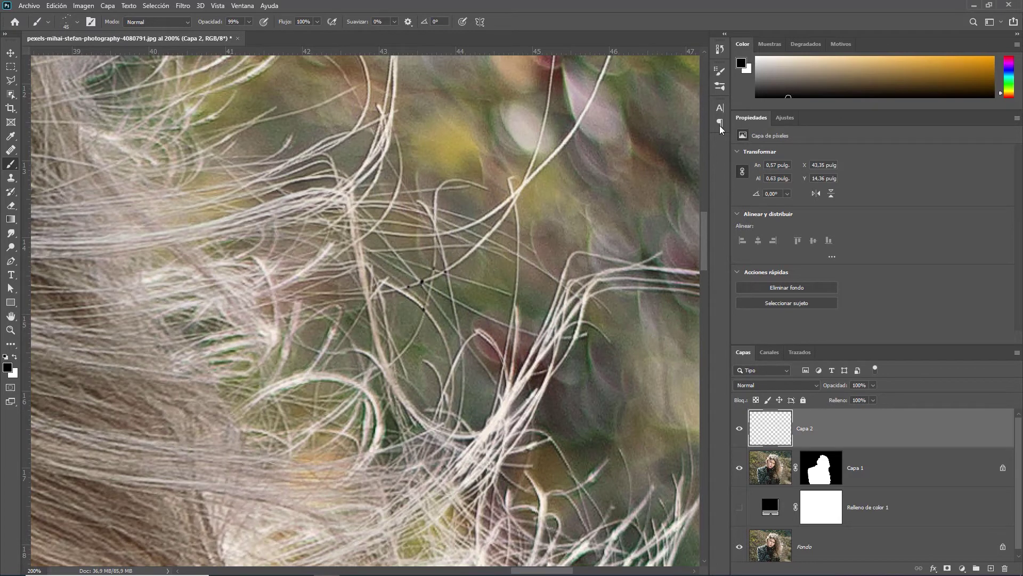
click(719, 72)
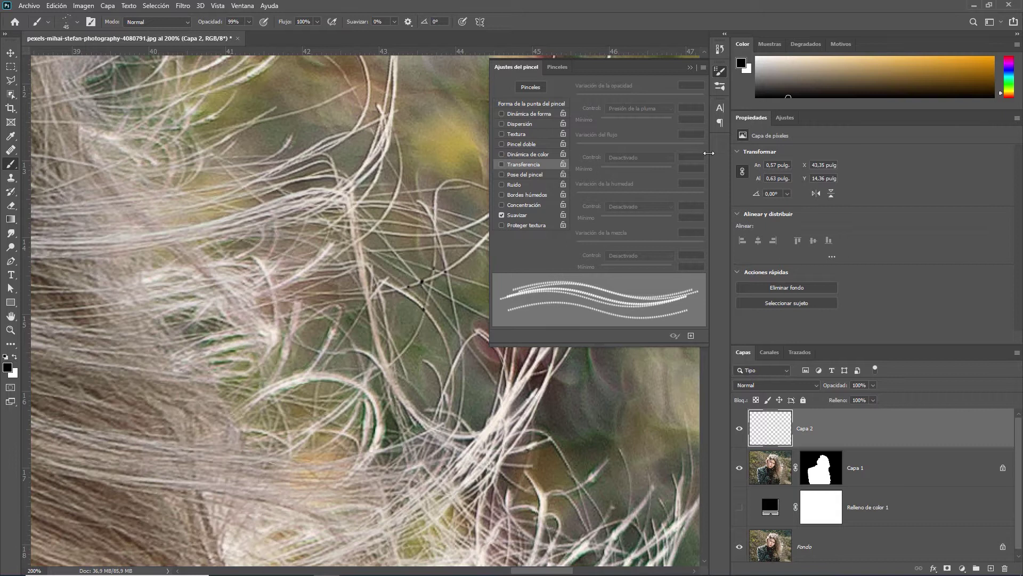
Set brush spacing to 5% and enable Shape Dynamics (Pen Pressure size) plus Transfer.
click(535, 104)
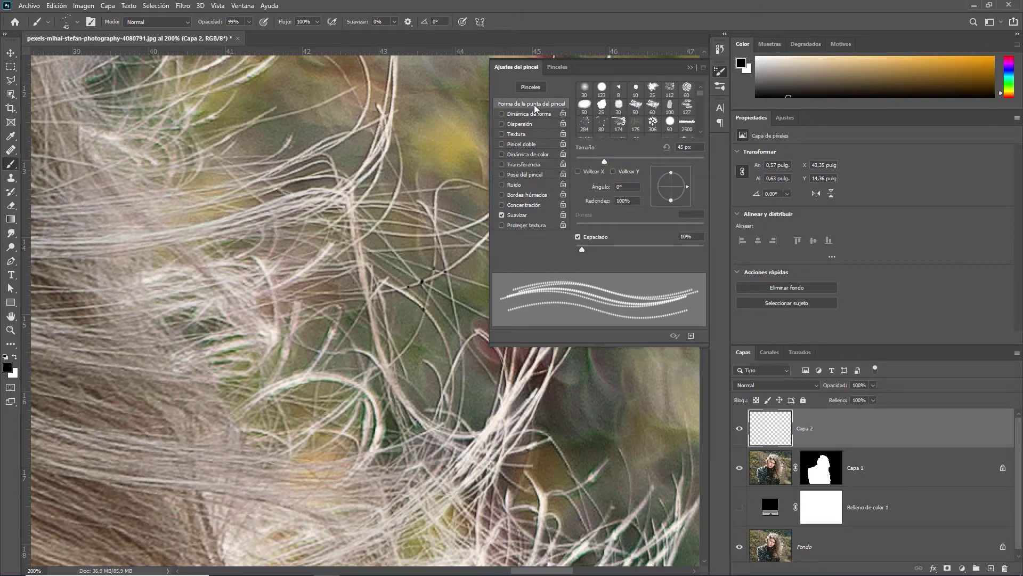
click(583, 248)
mouse_move(584, 247)
mouse_down()
mouse_move(599, 247)
mouse_move(578, 254)
mouse_up()
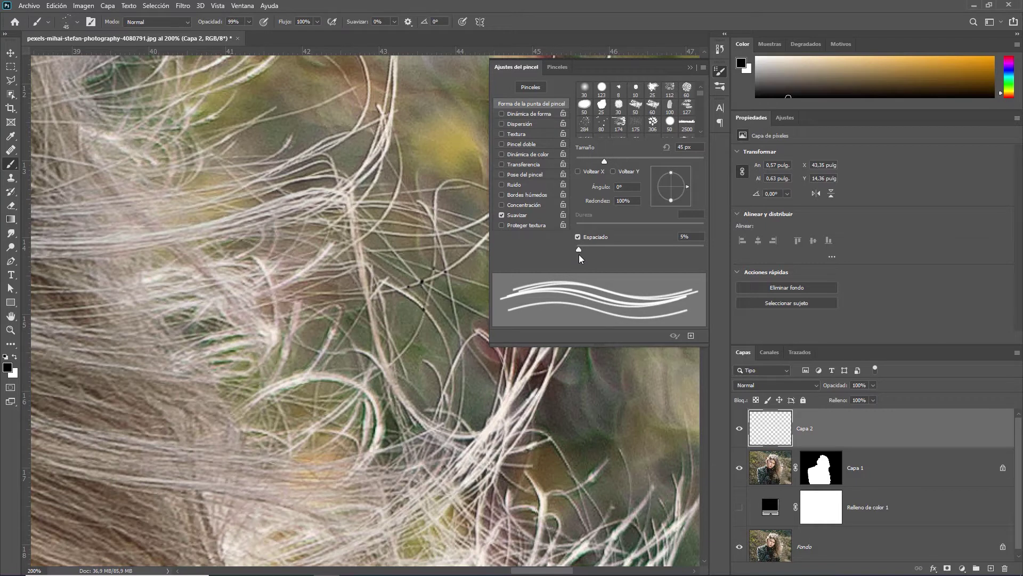
click(529, 113)
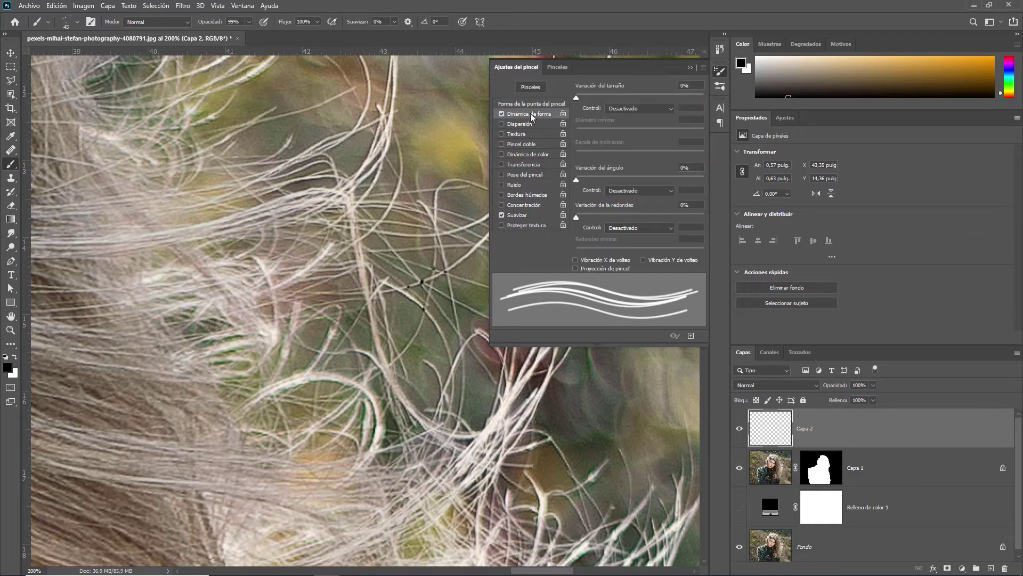
click(635, 108)
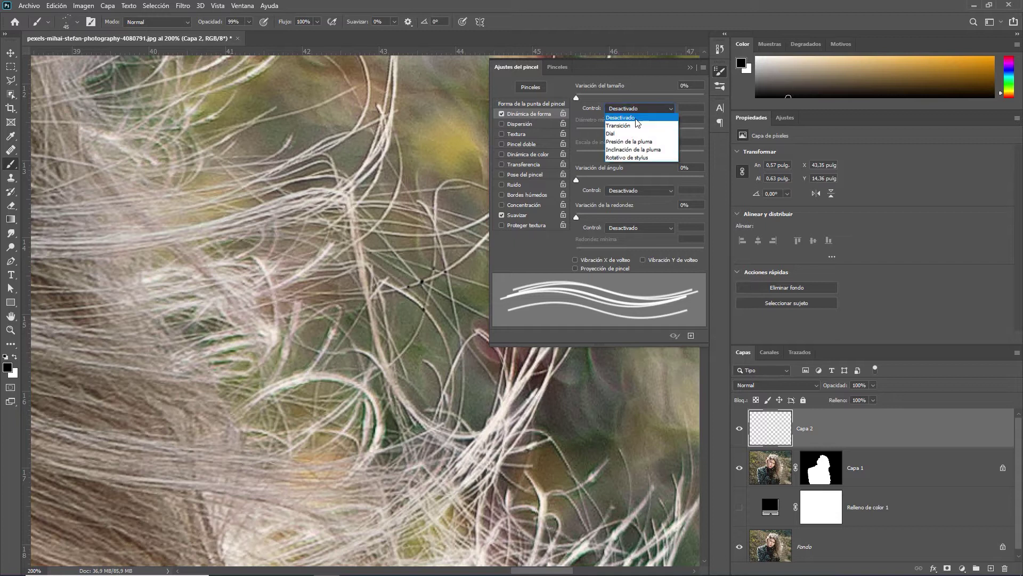
click(652, 142)
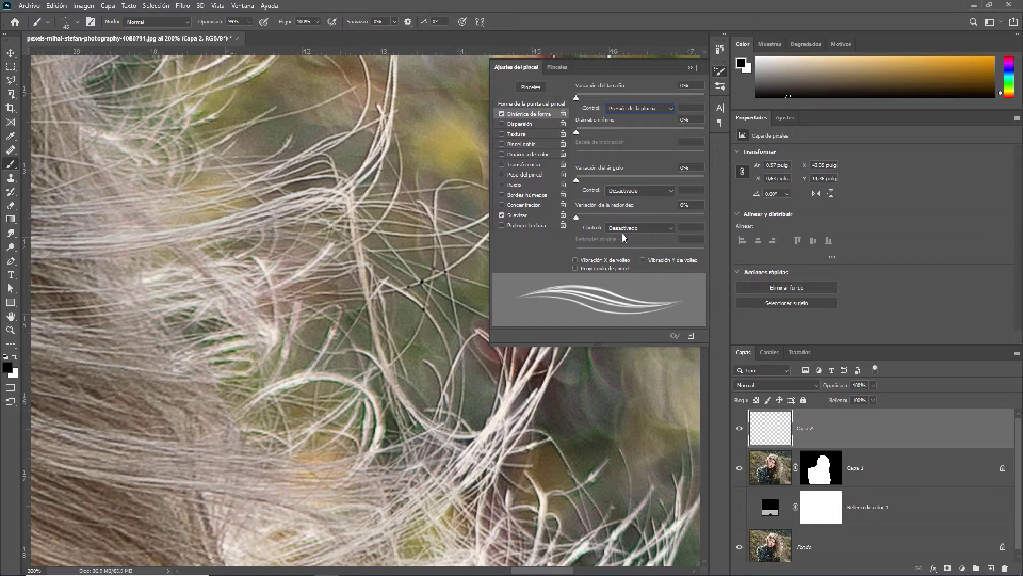
click(522, 165)
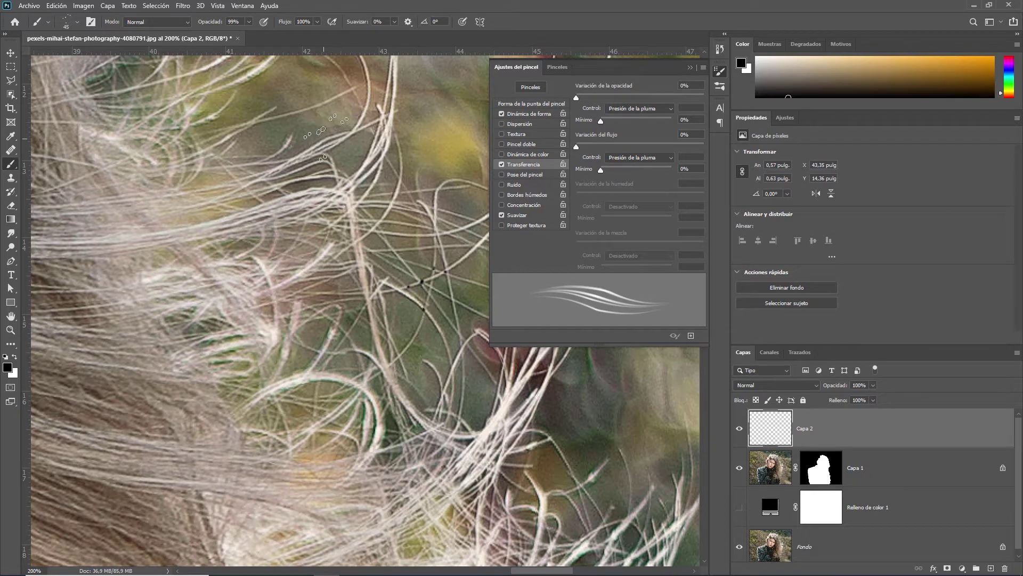
Paint test hair strands with the tuned brush over the hair, then undo them.
drag(349, 112, 317, 269)
drag(362, 160, 330, 267)
mouse_move(374, 192)
mouse_down()
mouse_move(405, 278)
mouse_move(349, 445)
mouse_up()
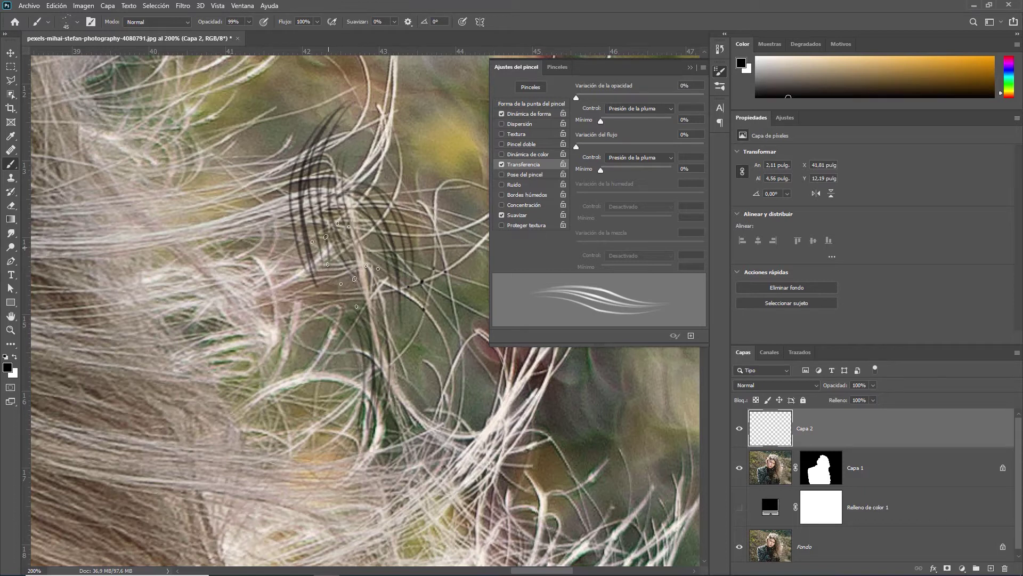
drag(320, 232, 361, 459)
drag(387, 320, 331, 196)
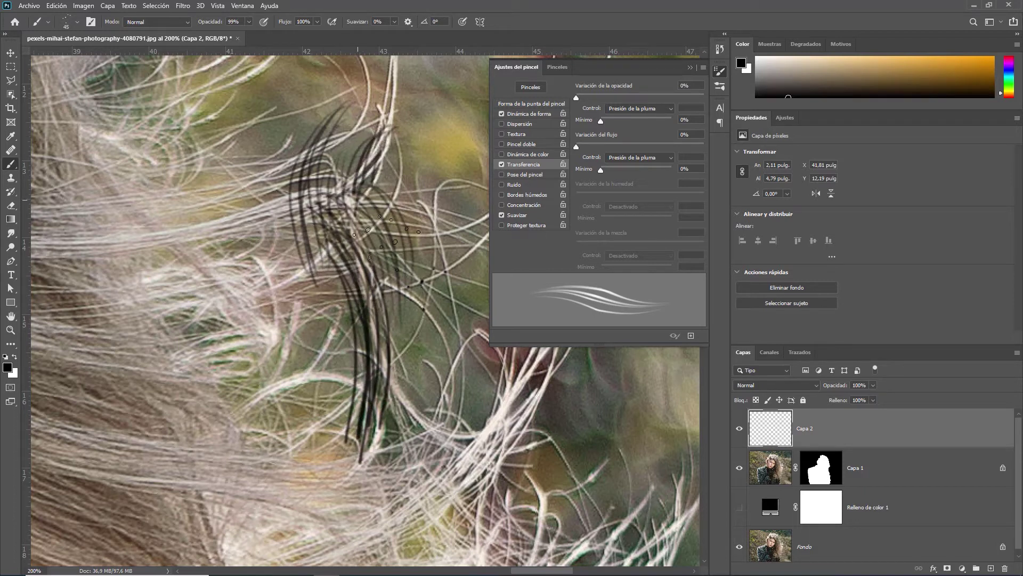
drag(373, 128, 410, 336)
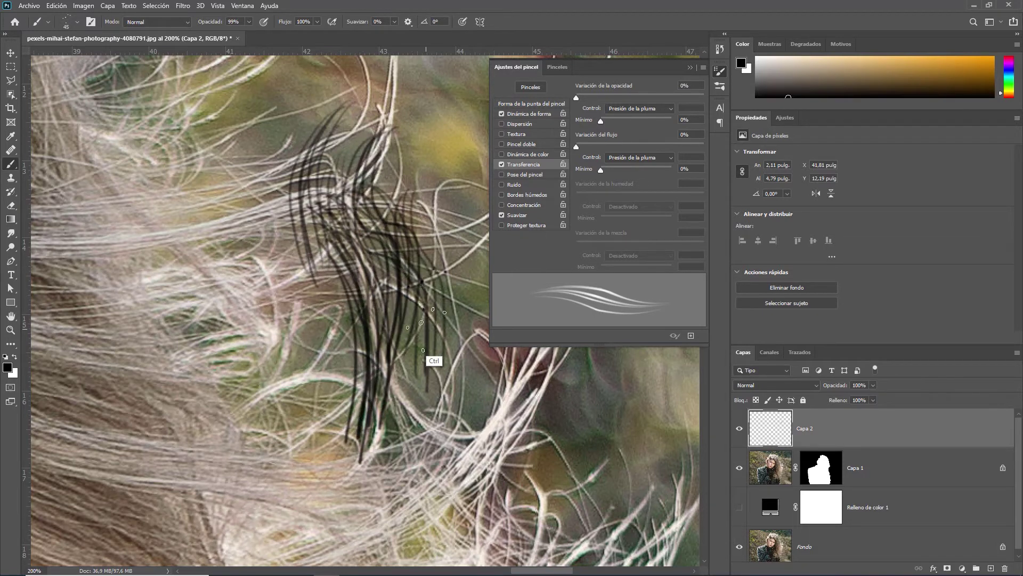
key(ctrl+z)
key(ctrl+z)
key(ctrl+z)
key(ctrl+z)
key(ctrl+z)
key(ctrl+z)
key(ctrl+z)
key(ctrl+z)
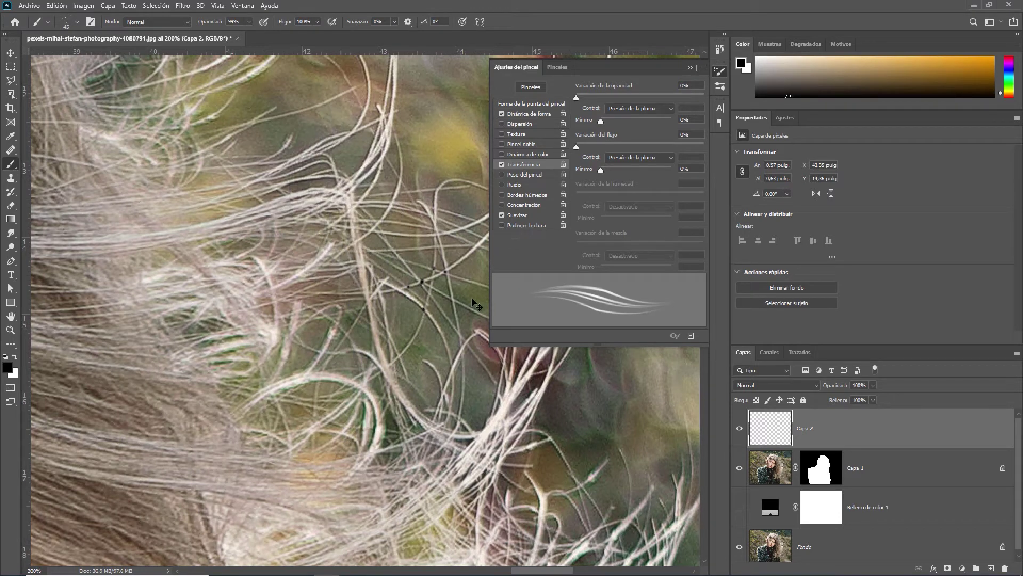
click(702, 68)
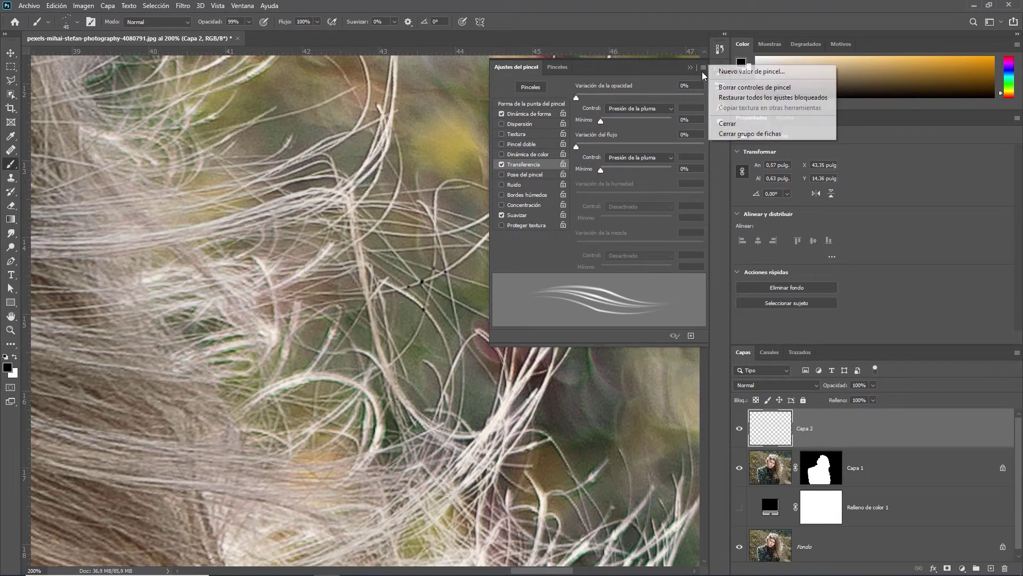
Save the tuned brush as a new preset, completing its name as 'Pincel Mechon Junto Final'.
click(713, 75)
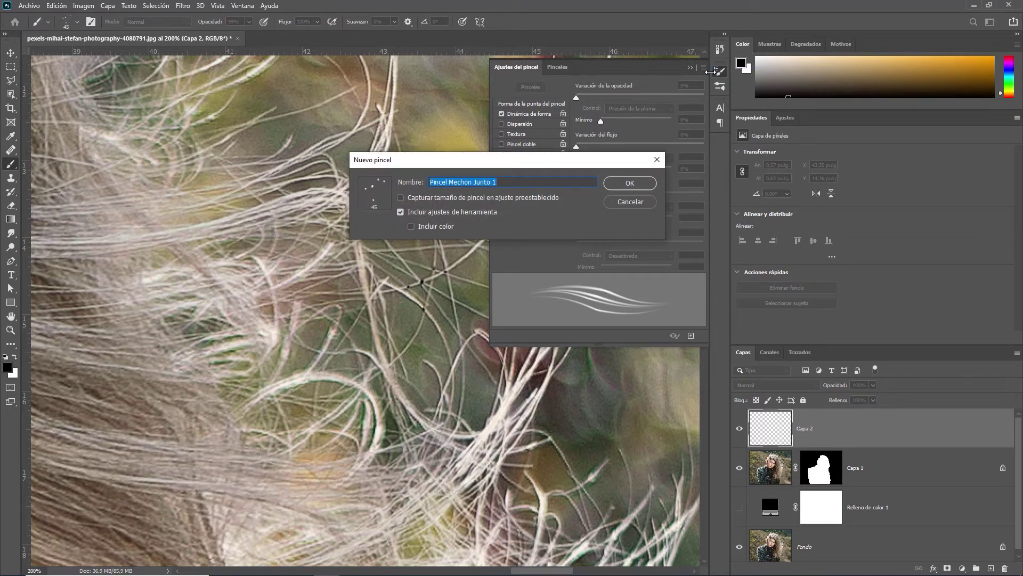
click(513, 182)
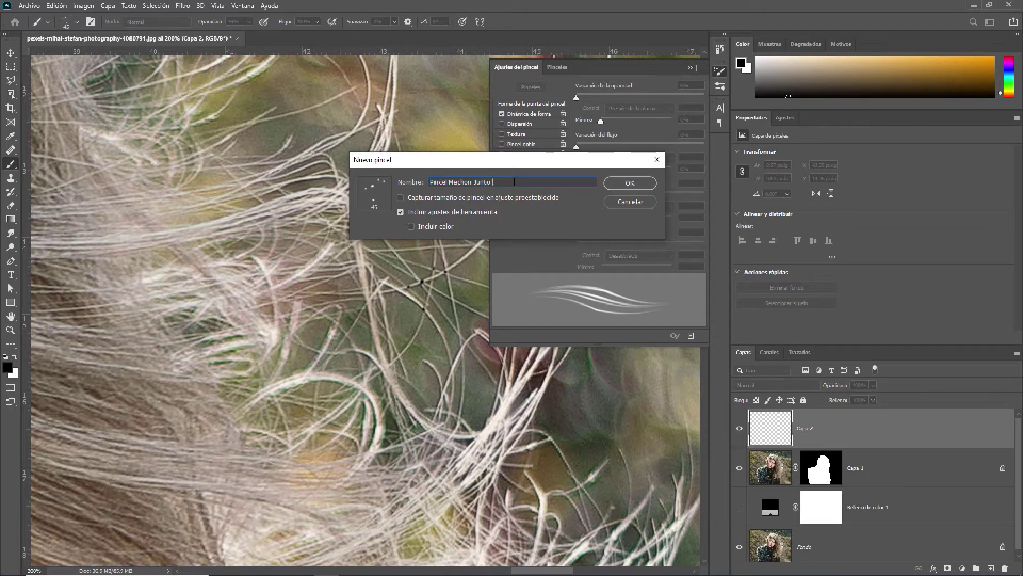
text(Final)
click(621, 183)
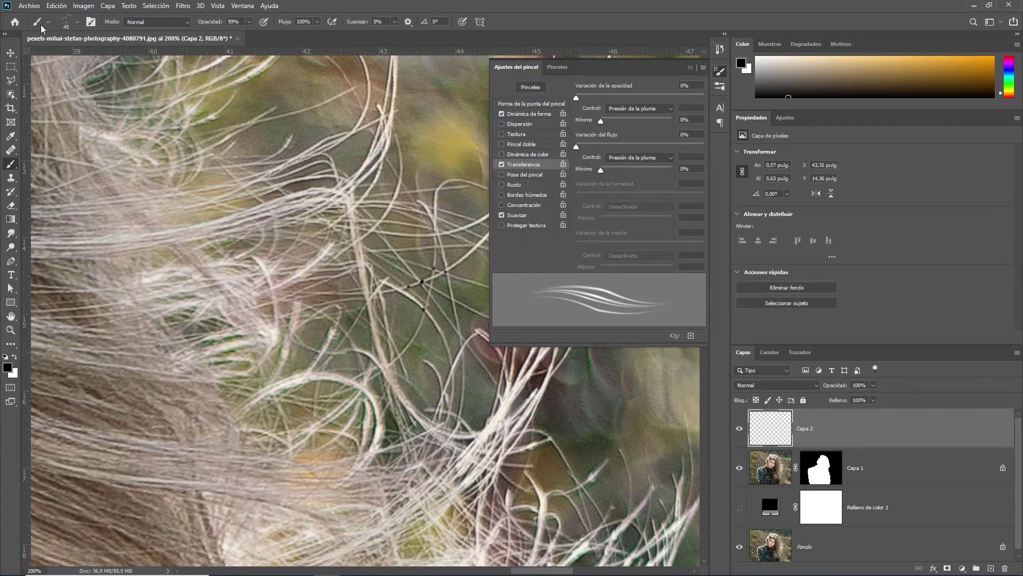
Move Pincel Mechon Junto Final to the top of the hair brushes and delete Pincel muestreado 1.
click(65, 22)
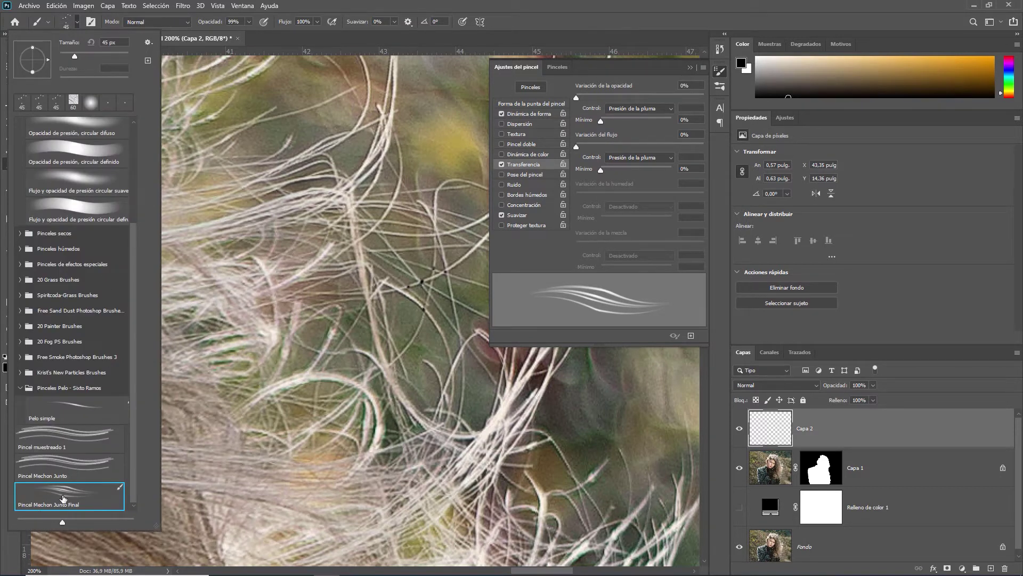
drag(63, 499, 62, 389)
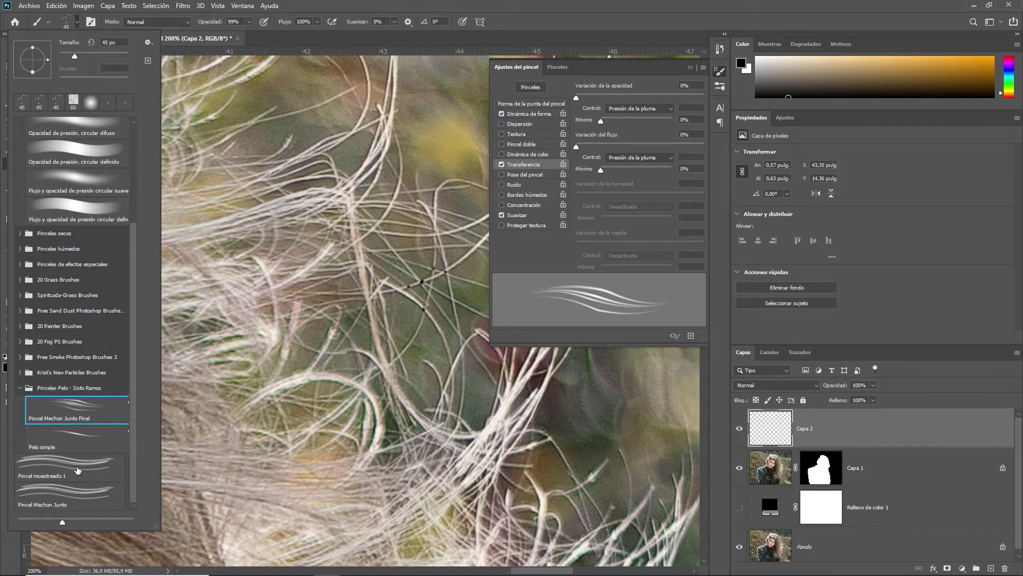
click(76, 467)
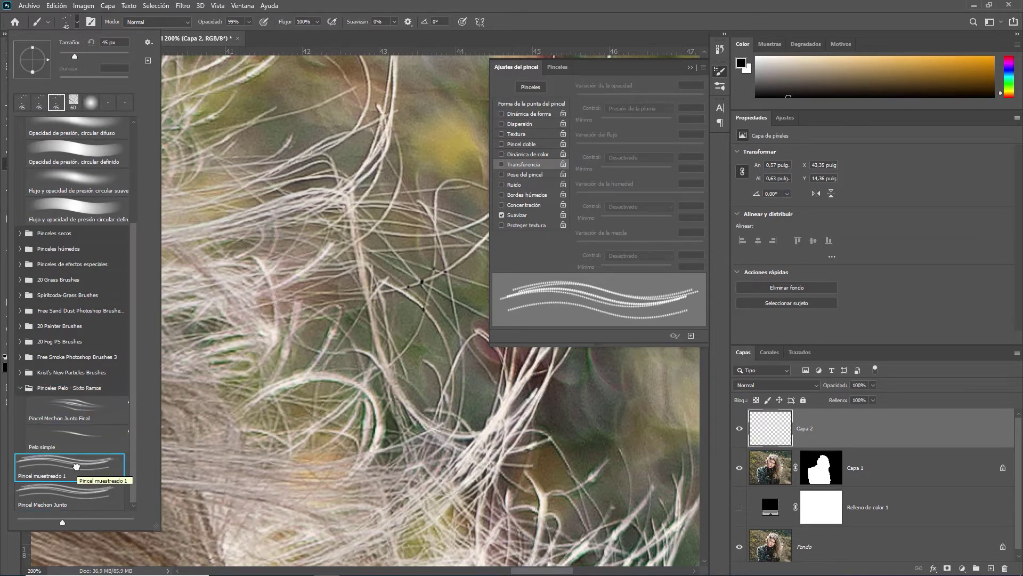
right_click(78, 469)
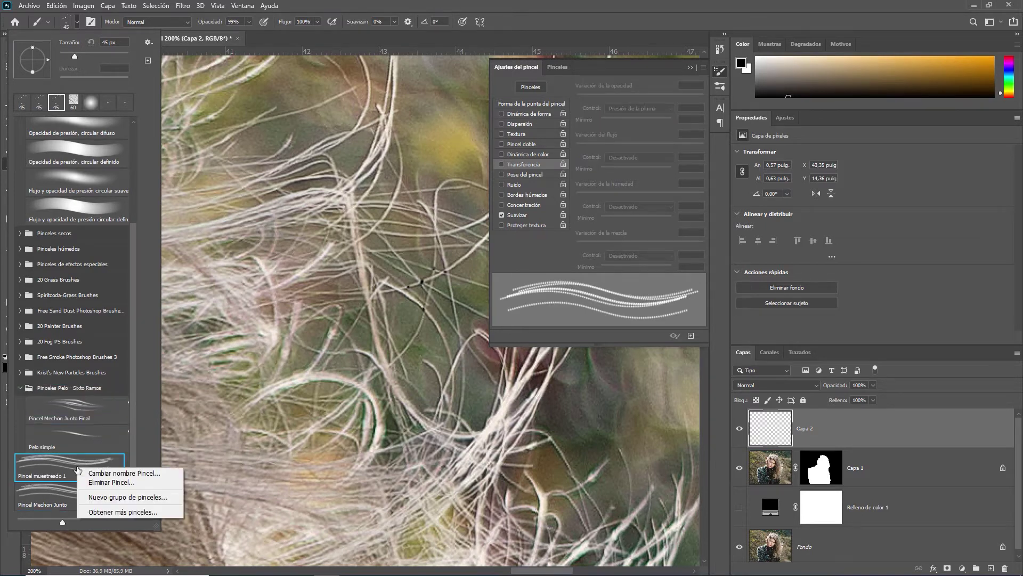
click(108, 482)
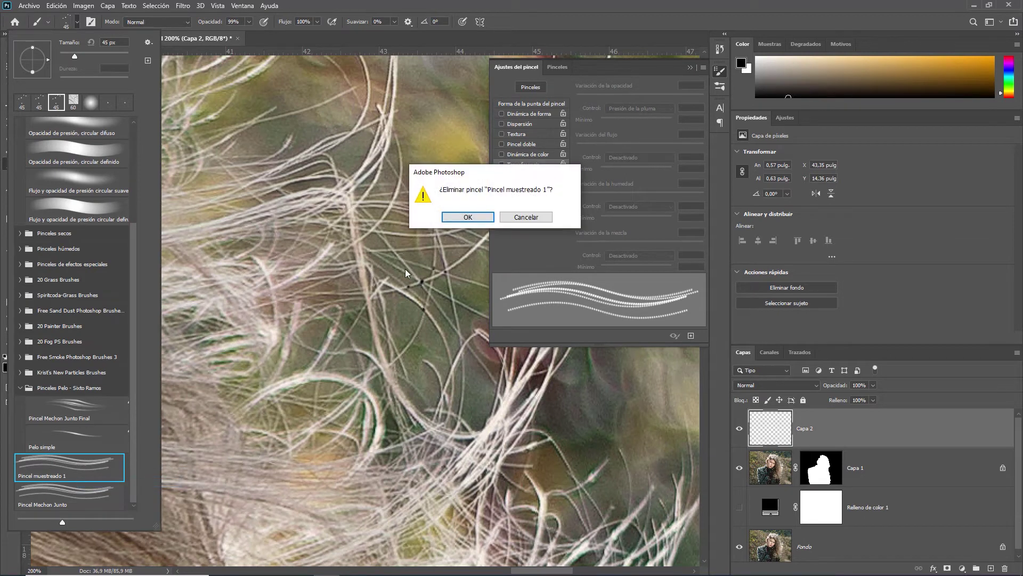
click(464, 216)
Delete the Pincel Mechon Junto preset and remove the Capa 2 test layer.
click(87, 493)
right_click(87, 493)
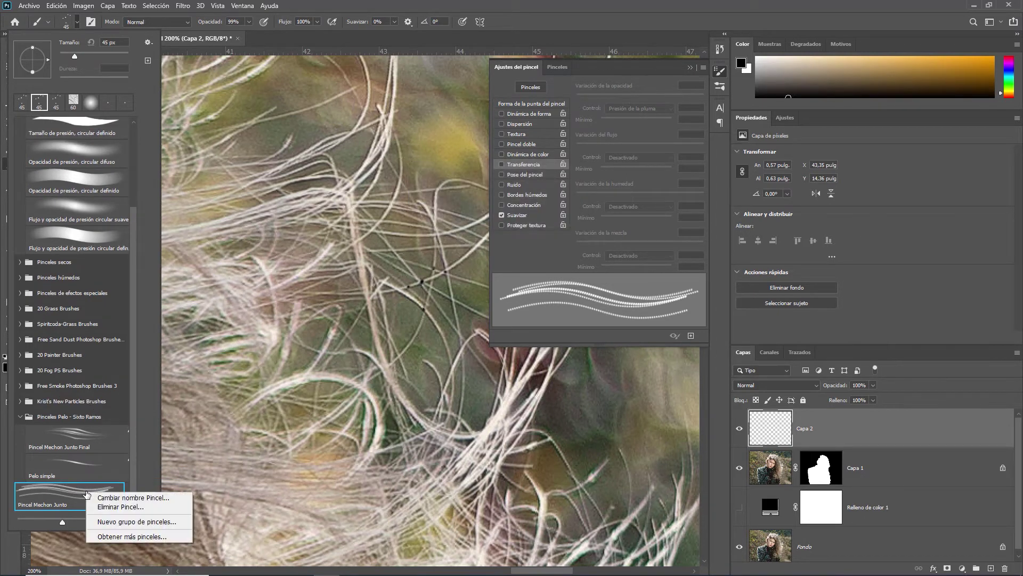
click(125, 507)
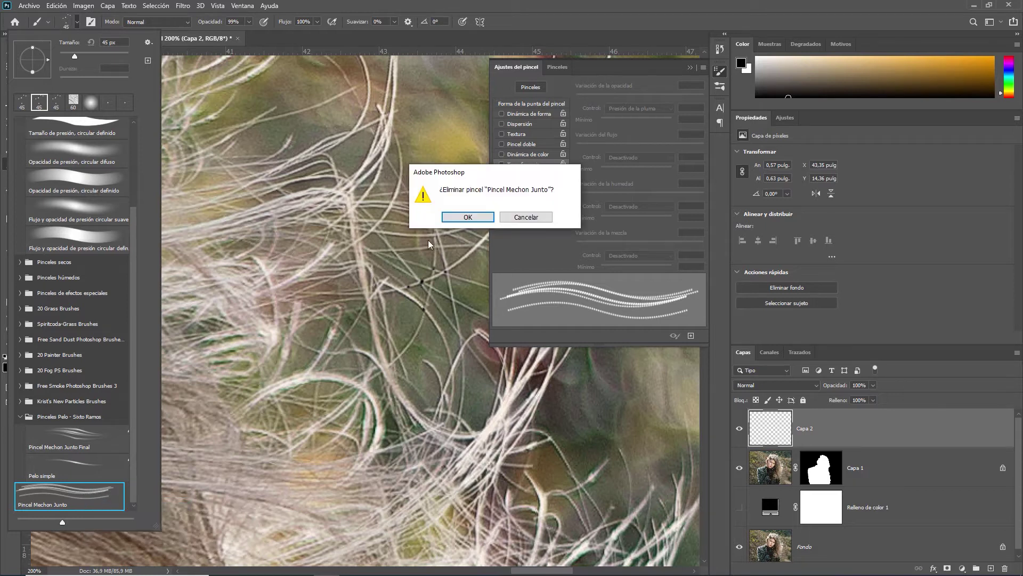
click(468, 217)
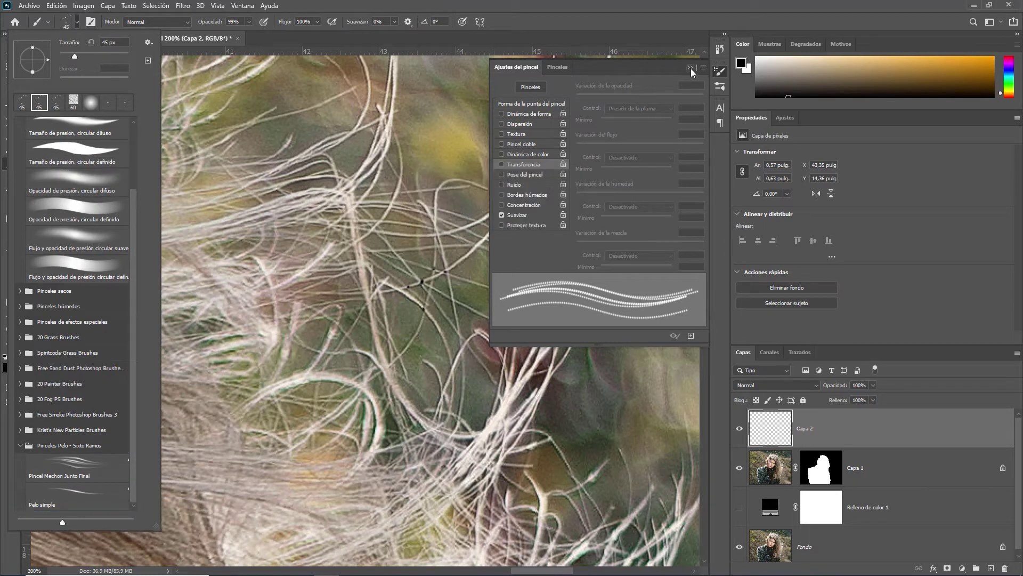
click(691, 68)
key(Delete)
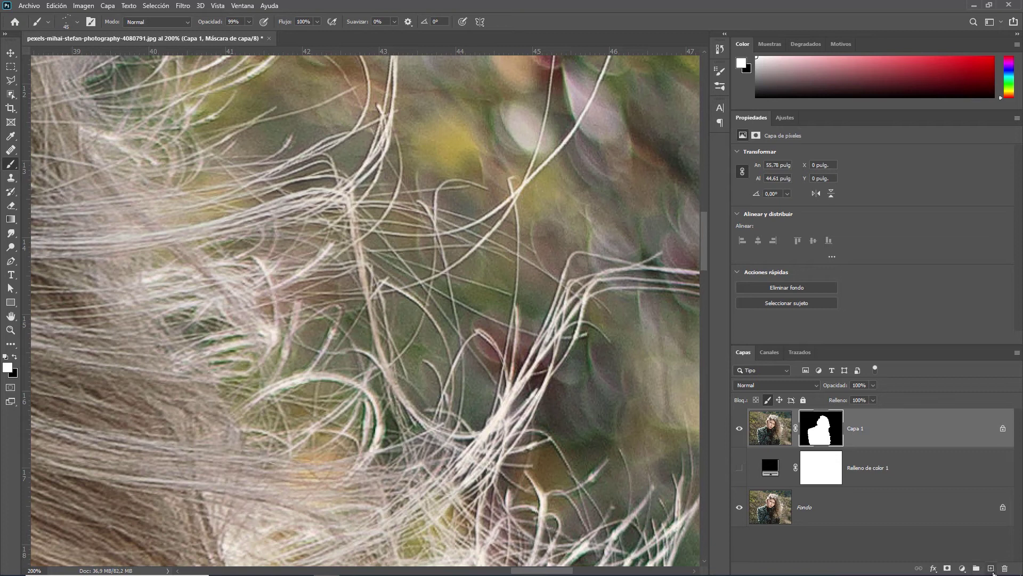
Add a new empty Capa 2 layer and pick the Circular difuso soft round brush at 3 px.
click(991, 568)
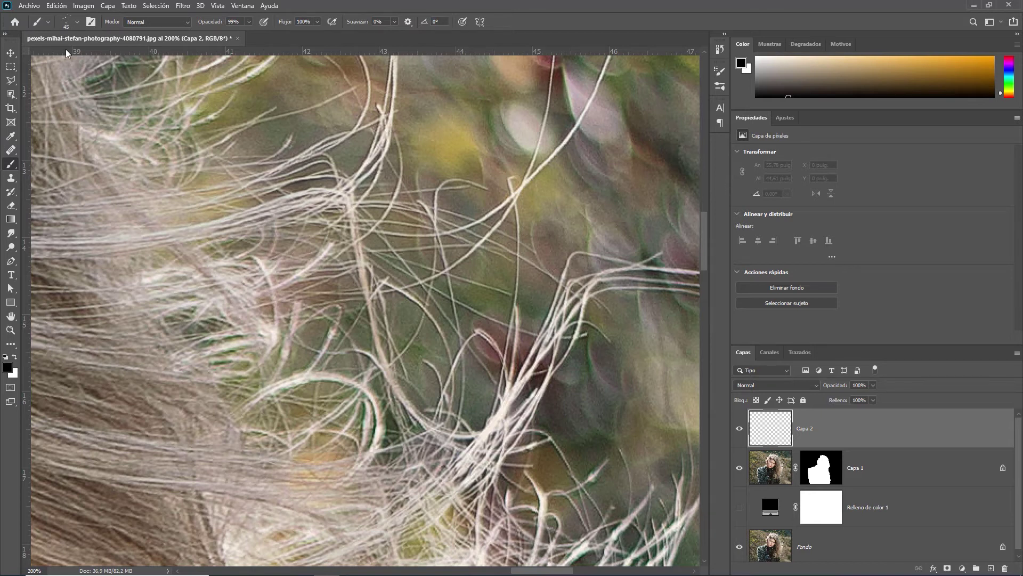
click(69, 24)
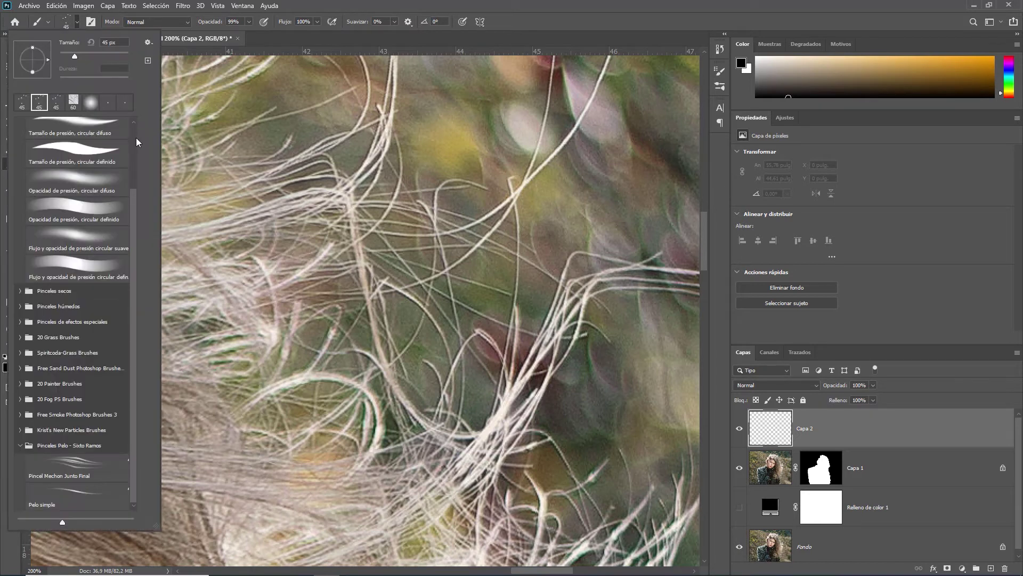
scroll(136, 138, up, 3)
click(91, 144)
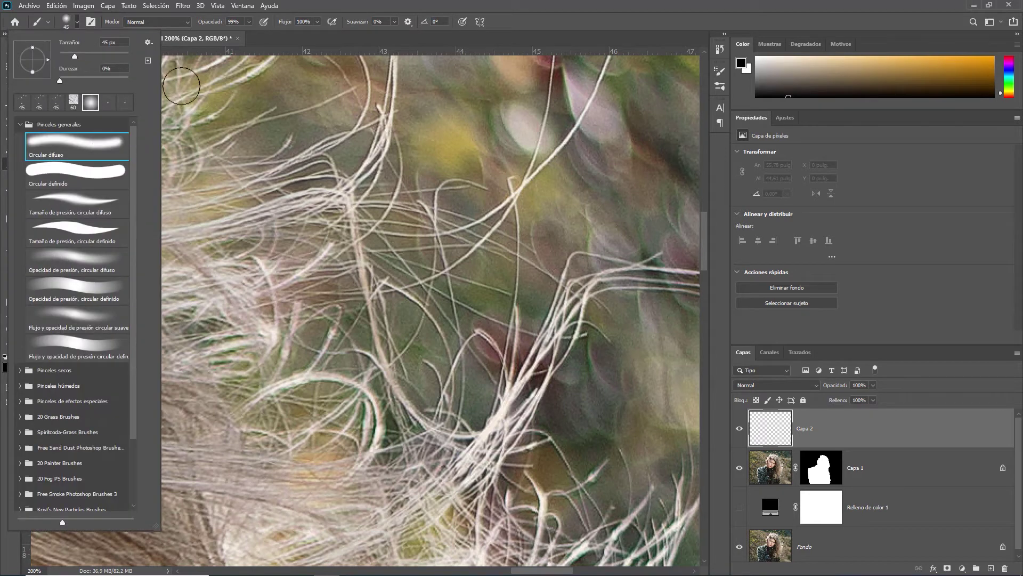
text(3)
key(Return)
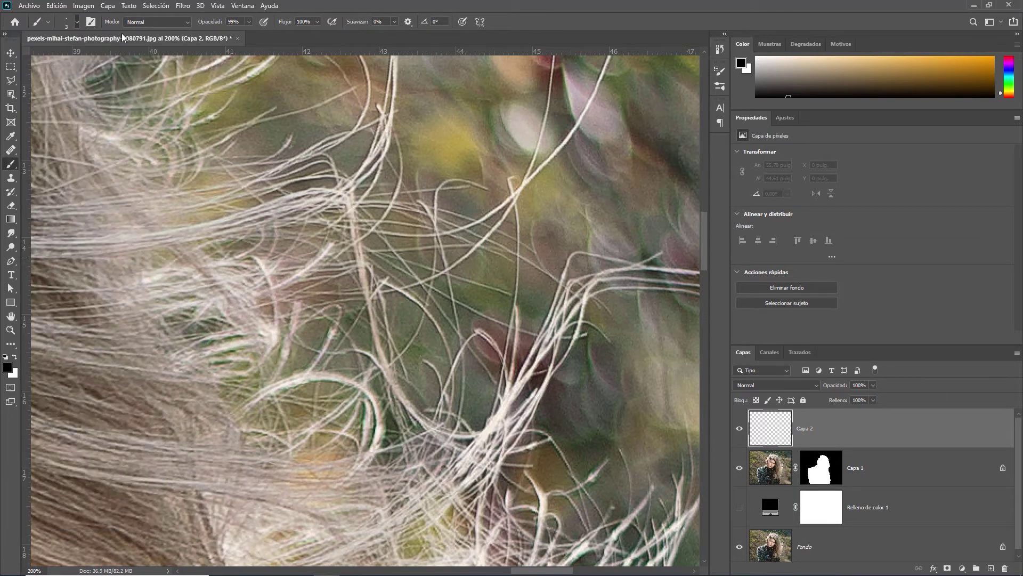
right_click(379, 231)
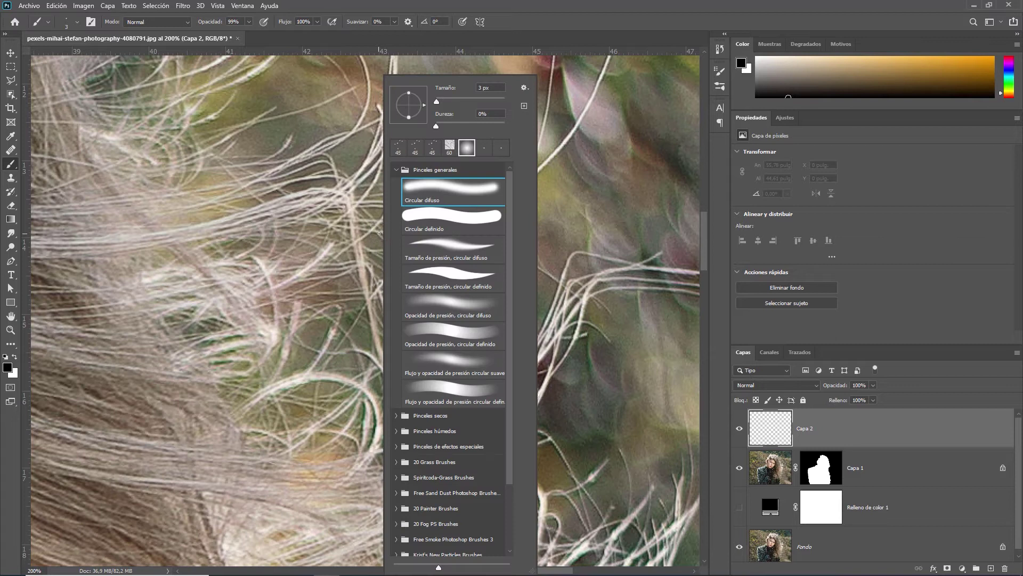
click(381, 236)
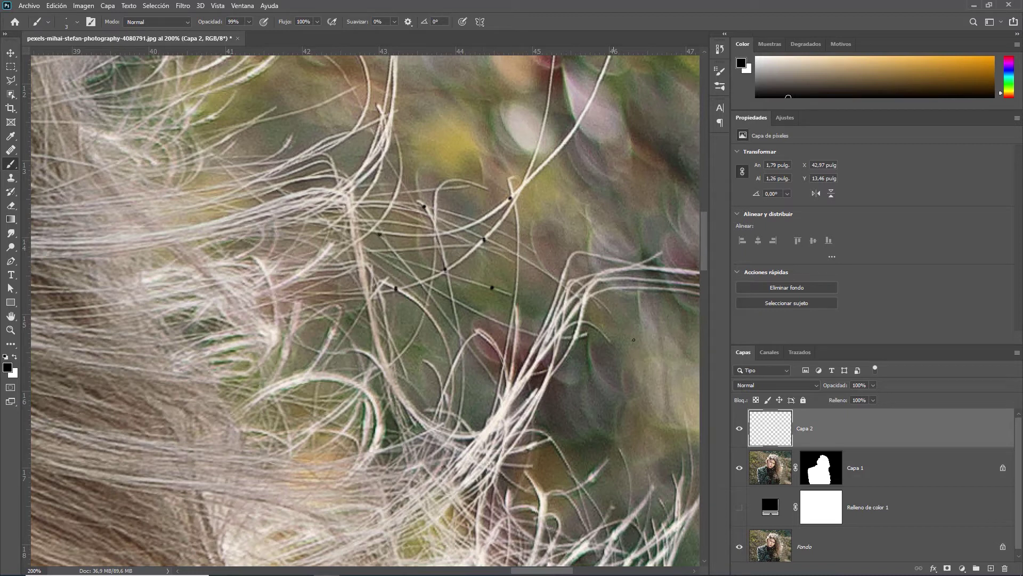
Hide Capa 1 and Fondo and marquee-select a square around the dot cluster.
click(740, 467)
click(740, 546)
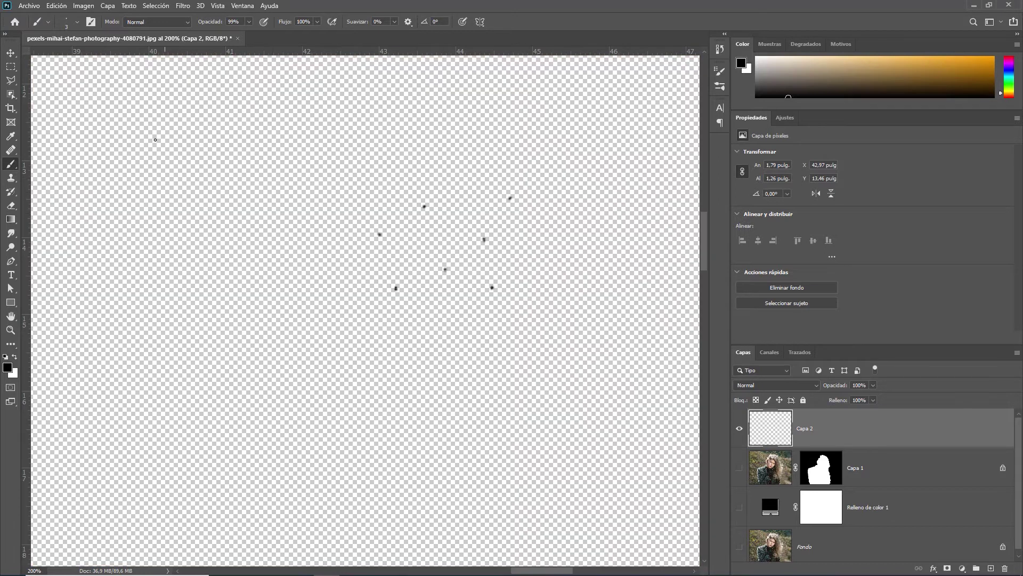
key(m)
mouse_move(350, 152)
mouse_down()
mouse_move(457, 293)
mouse_move(535, 338)
mouse_up()
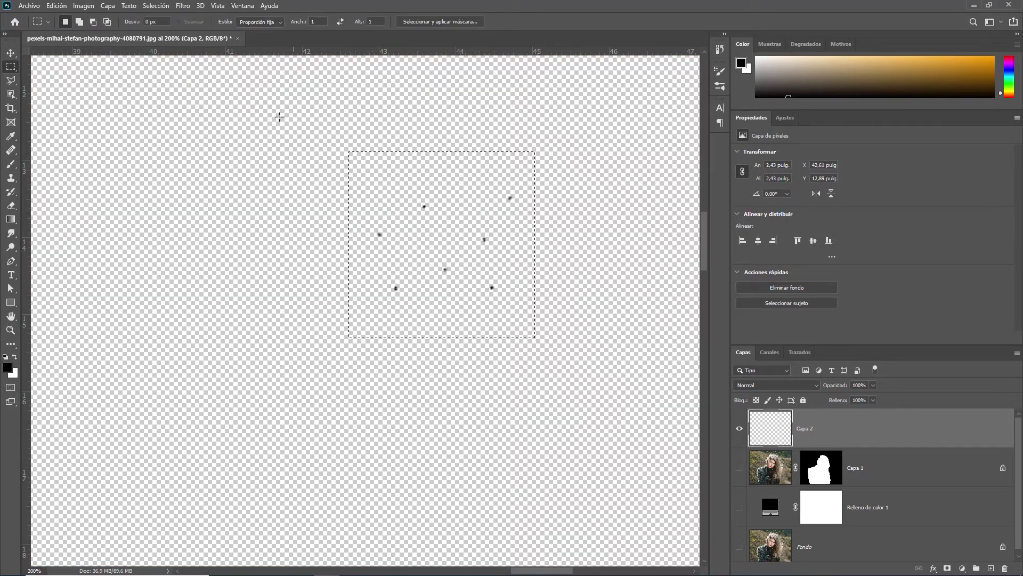
Define the selected dots as a new brush named 'Pincel Mechon Separado'.
click(56, 5)
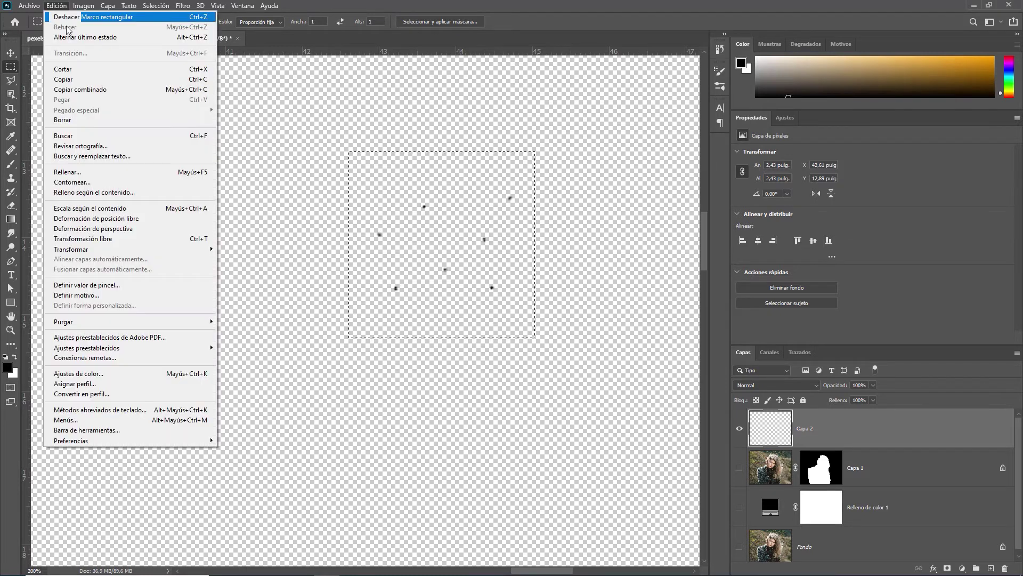
click(153, 284)
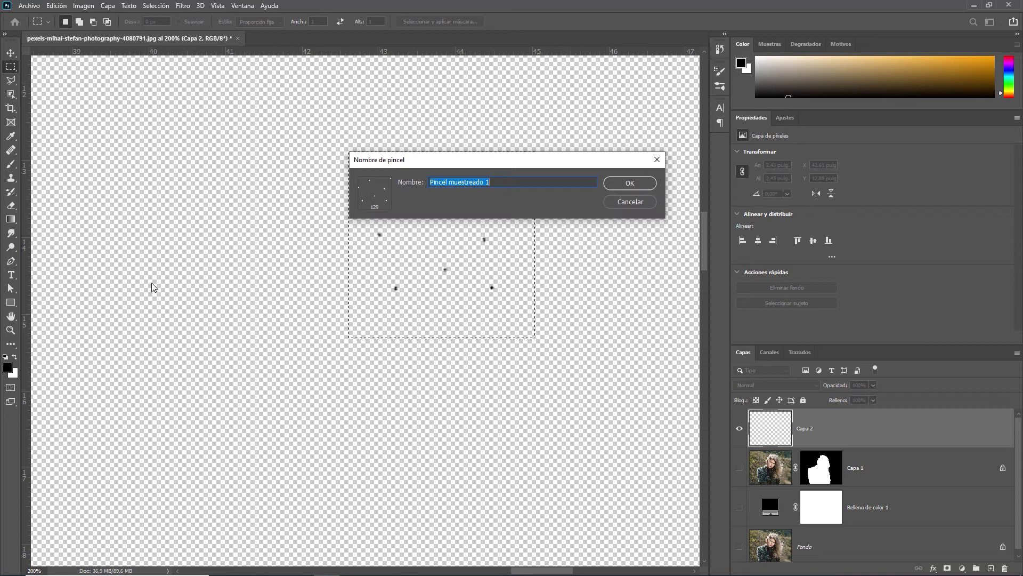
text(P)
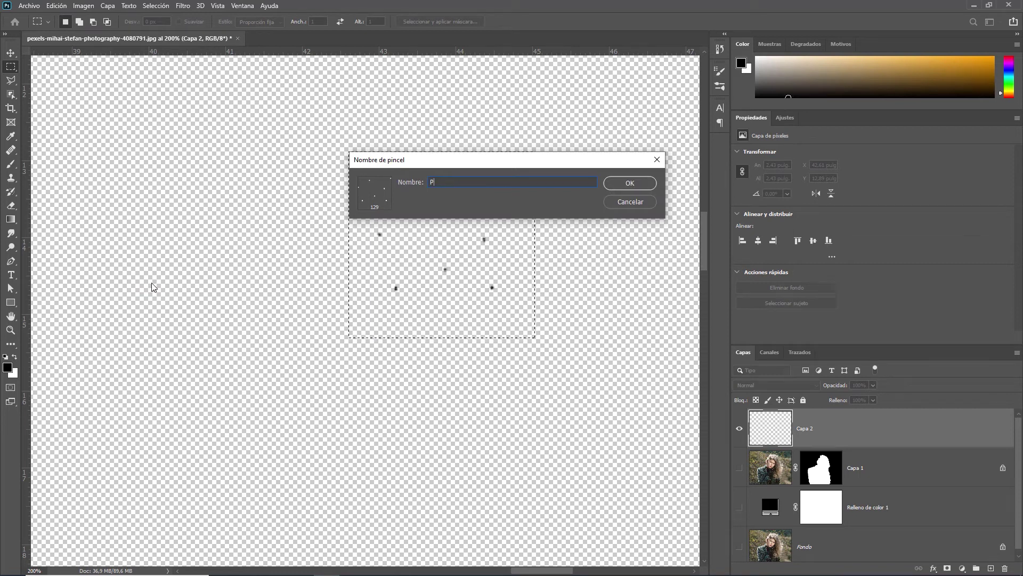
text(incel Mw)
key(BackSpace)
text(echon)
text( Sepe)
text(arado)
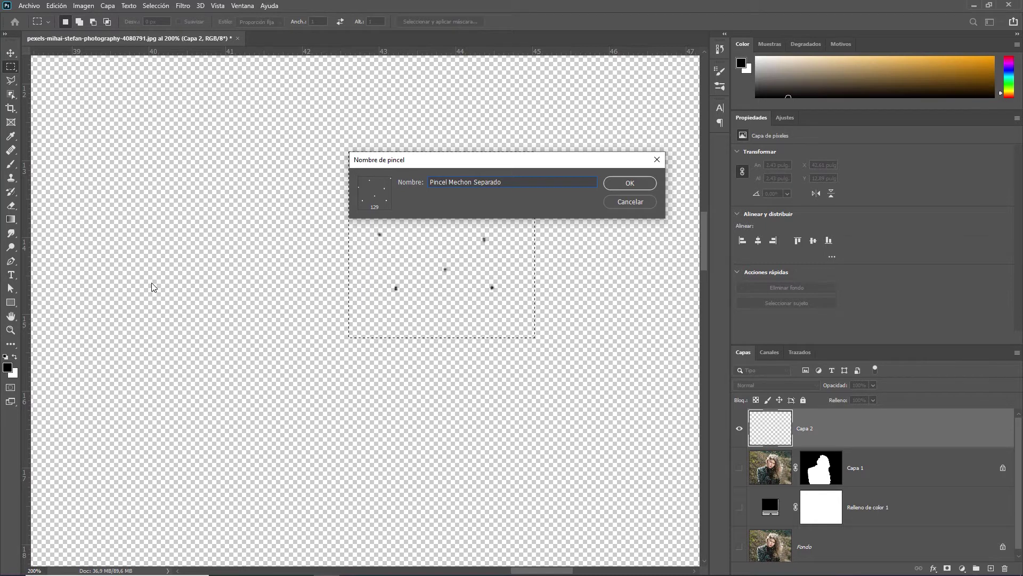
click(629, 183)
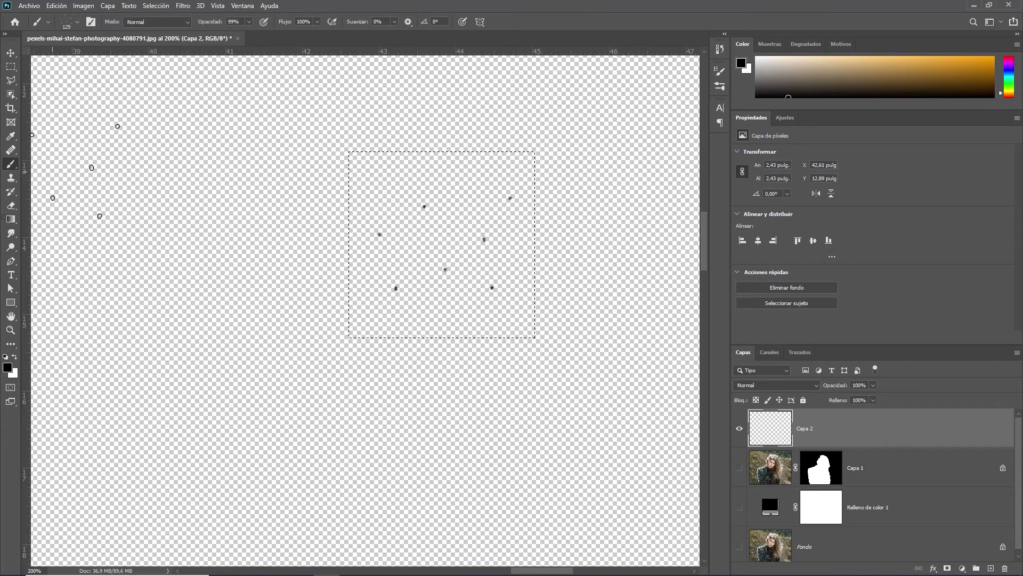
Deselect, show Capa 1 and Fondo again, and paint dotted test trails with Pincel Mechon Separado.
key(ctrl+d)
click(739, 468)
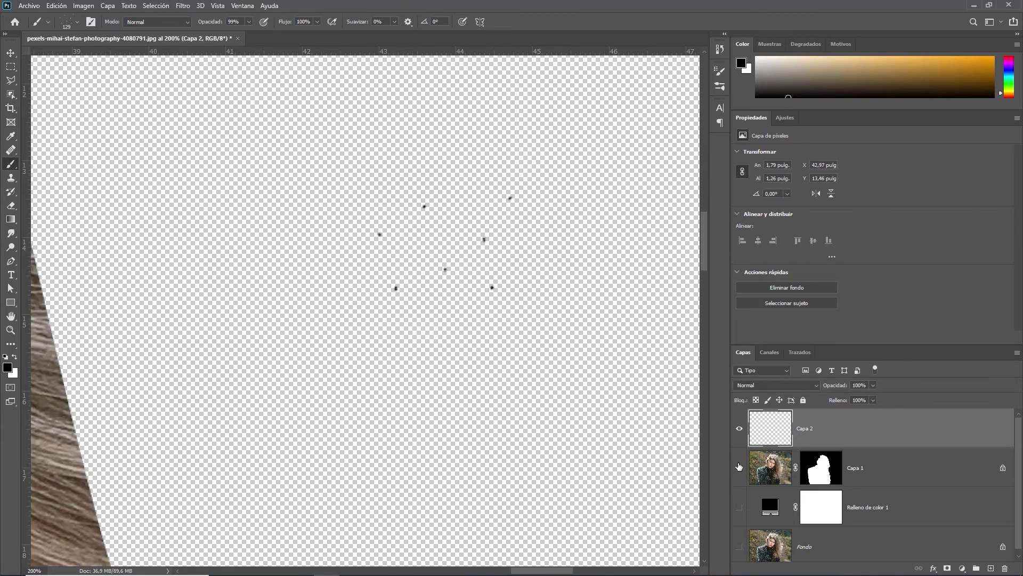
click(739, 546)
drag(507, 149, 509, 305)
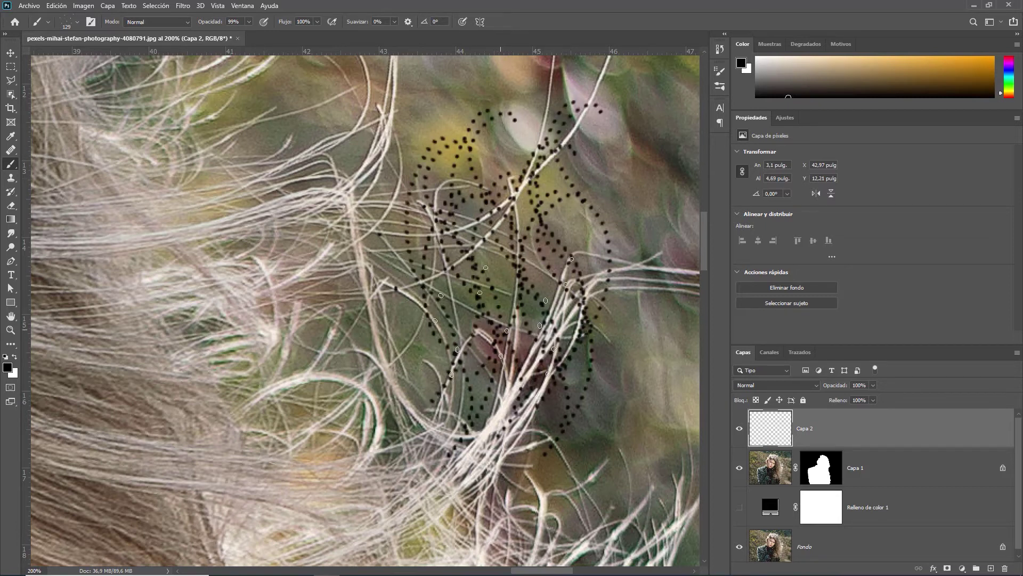
drag(504, 317, 479, 176)
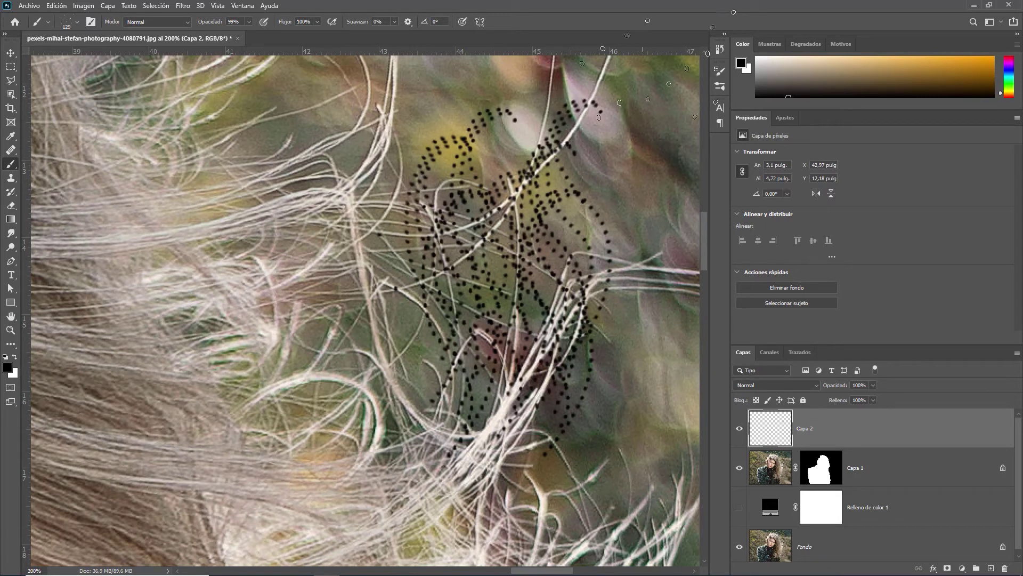
click(720, 72)
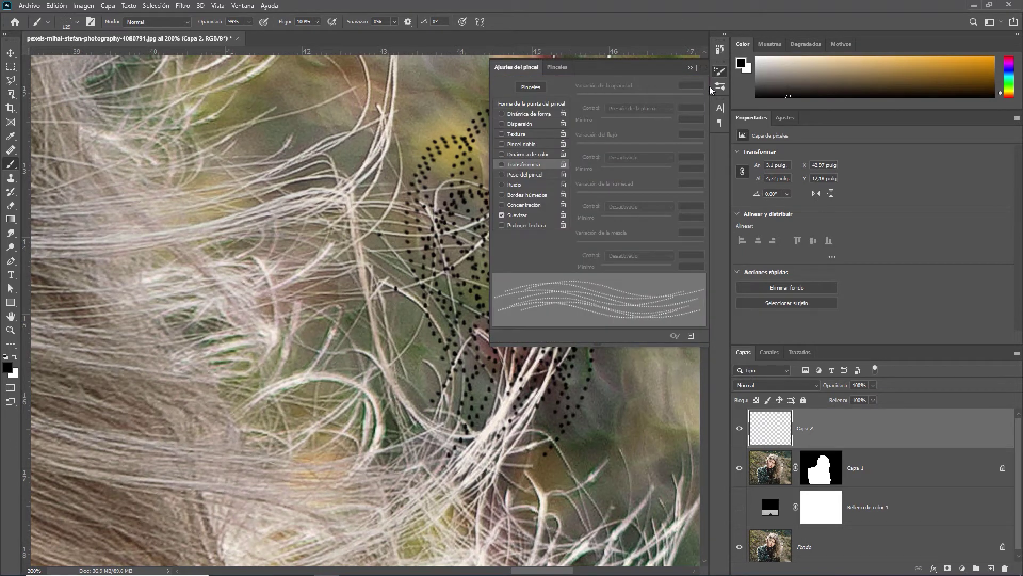
Enable Shape Dynamics with Pen Pressure size control and Transfer, then paint a test stroke.
click(528, 113)
click(640, 109)
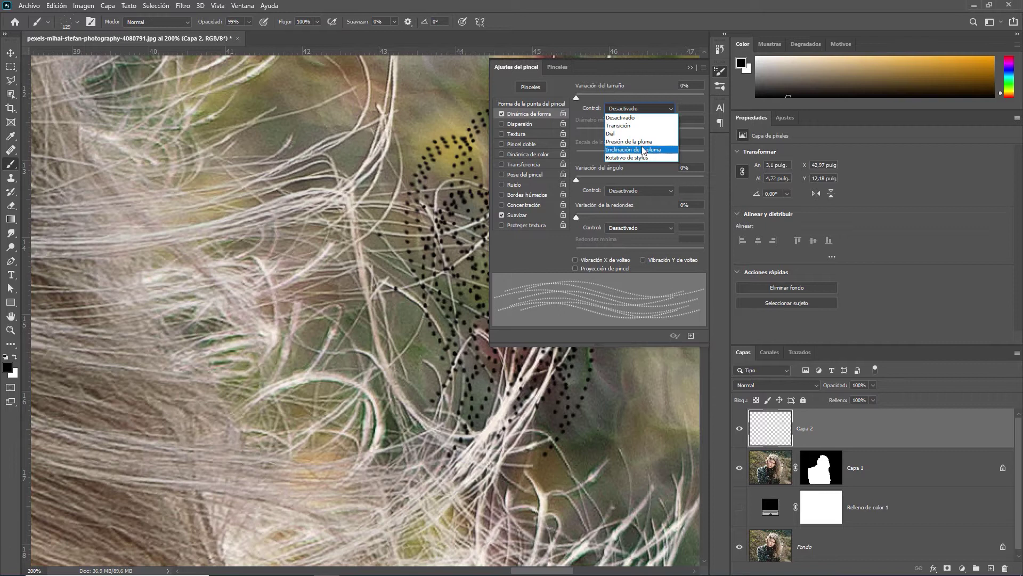
click(641, 142)
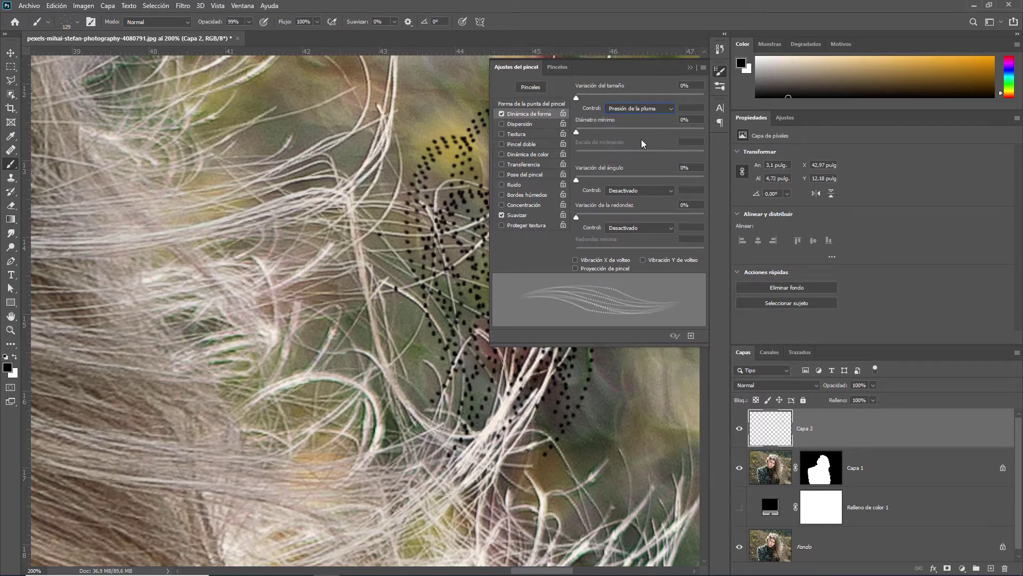
click(531, 165)
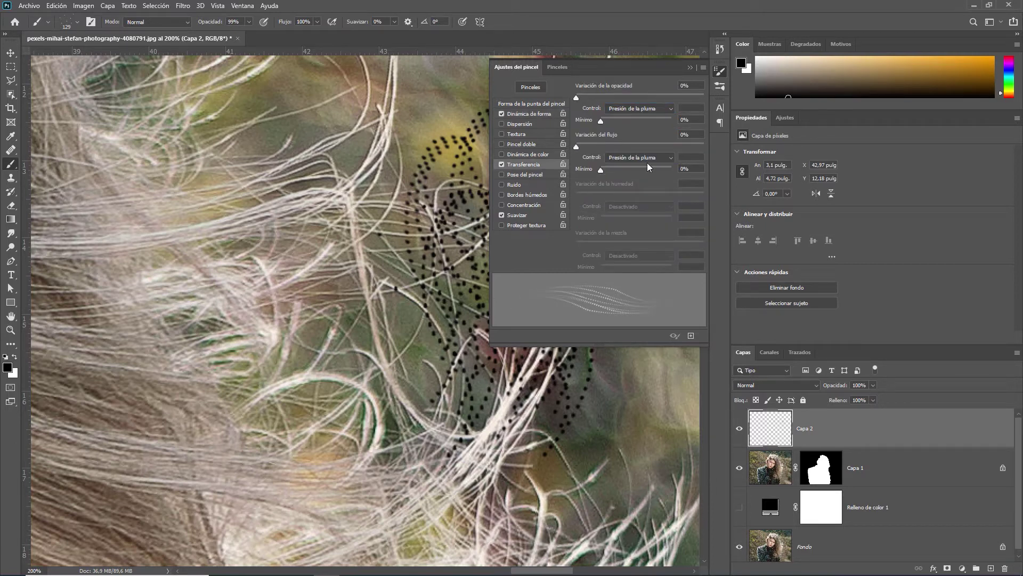
drag(293, 128, 299, 384)
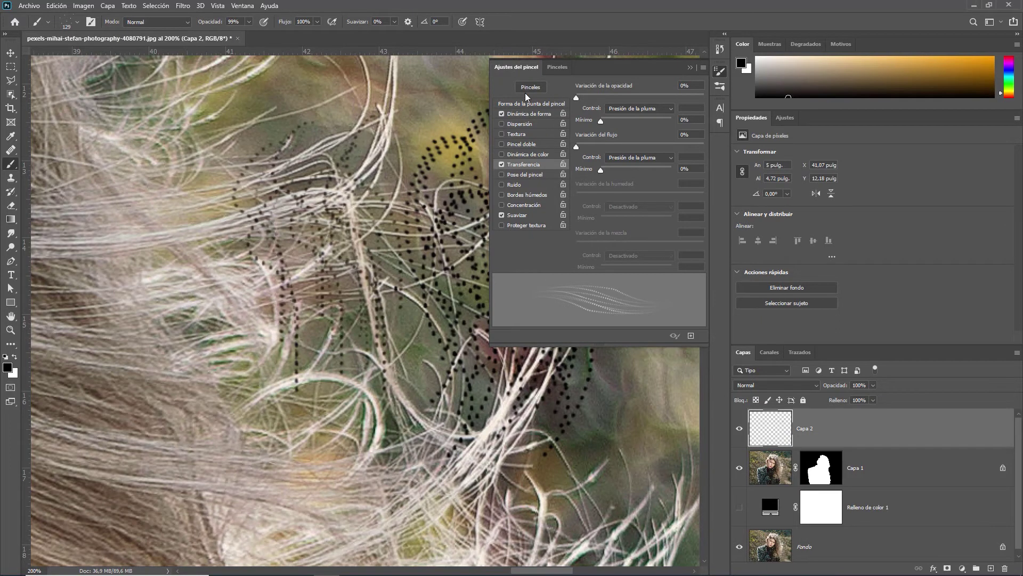
Drop brush spacing to 1% and paint wavy test strands over the dotted trails.
click(526, 93)
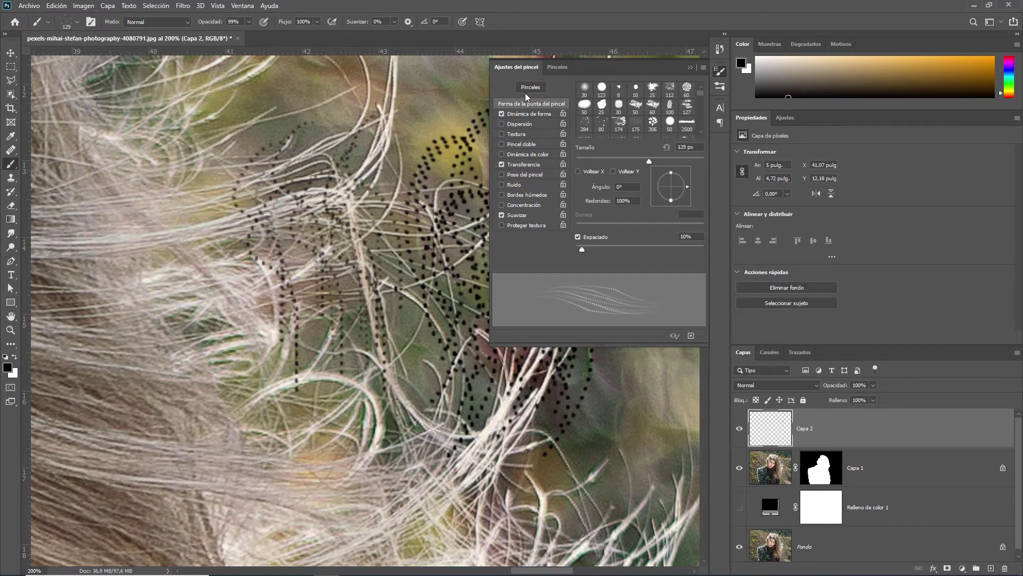
click(582, 250)
click(568, 251)
drag(314, 123, 354, 319)
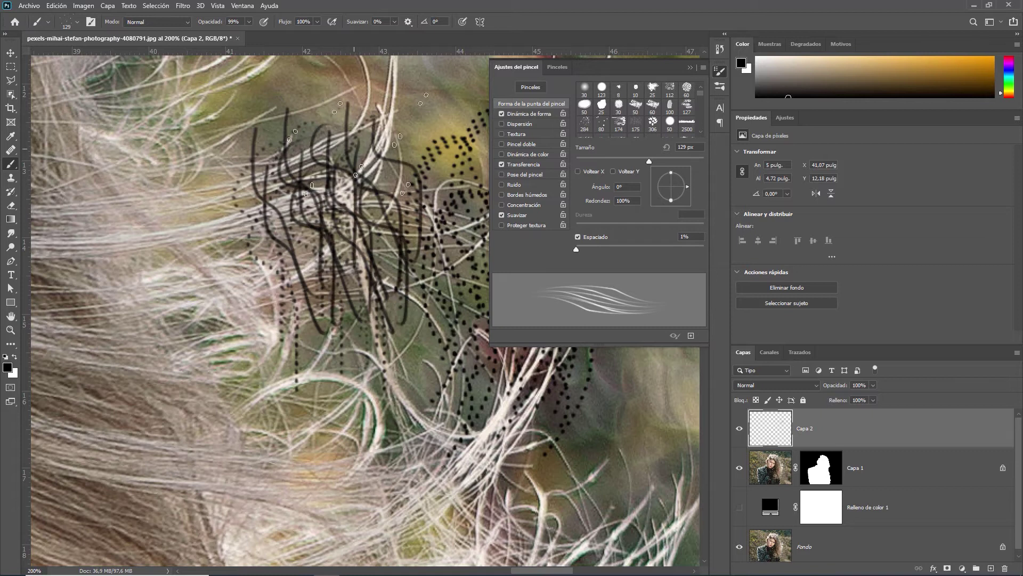
drag(368, 133, 488, 180)
Set spacing to 3%, paint more test strands, and delete the Capa 2 test layer.
double_click(688, 237)
text(3)
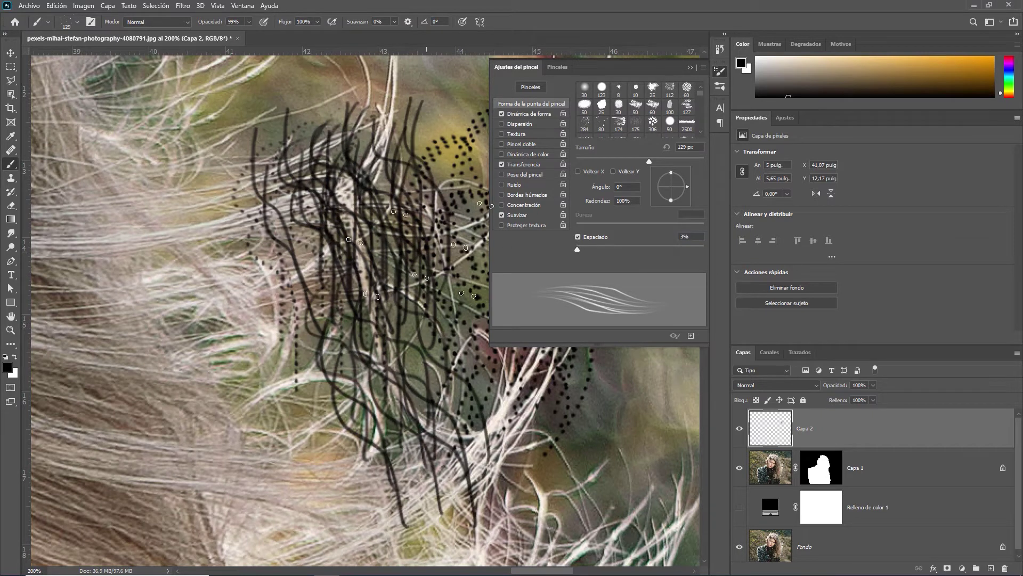
drag(205, 160, 218, 383)
drag(208, 213, 230, 405)
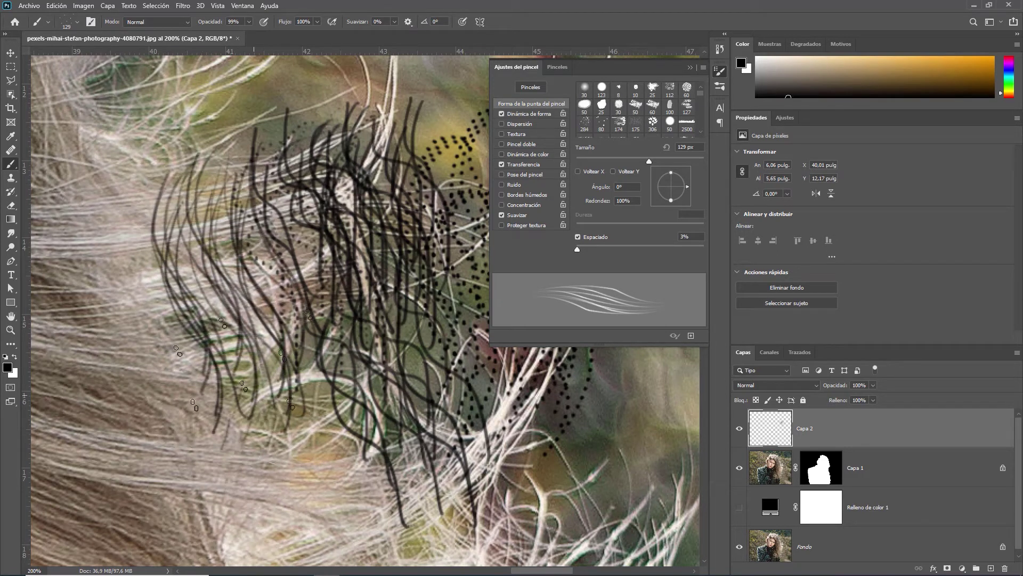
drag(240, 319, 270, 408)
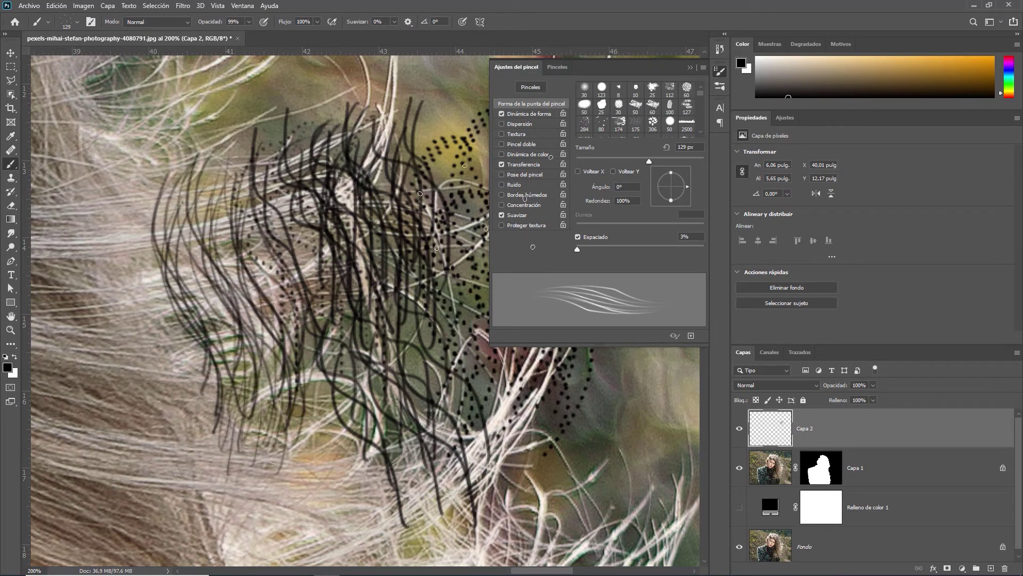
key(Delete)
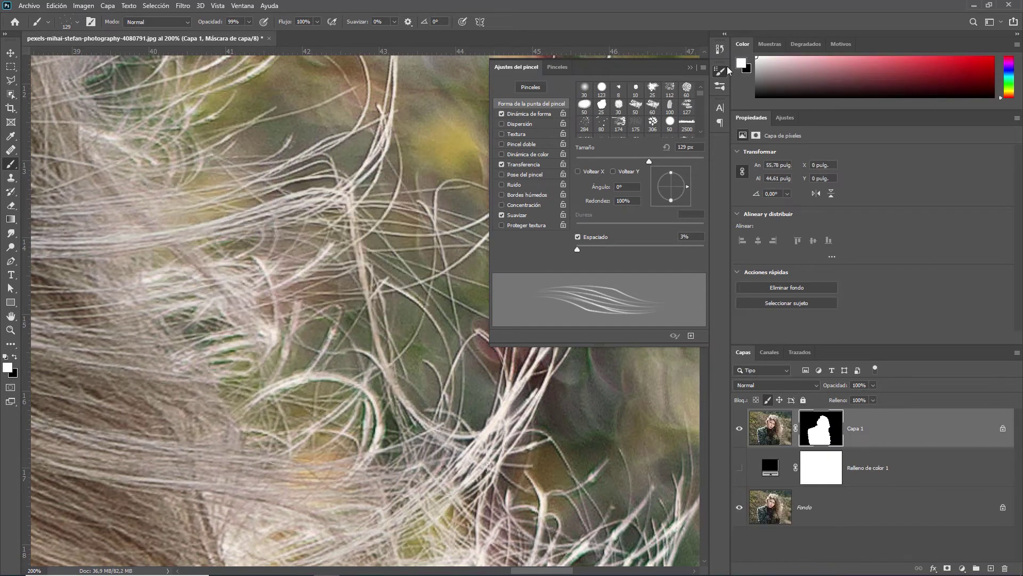
Save the 3%-spacing strand brush as a new preset named 'Pincel Mechon Separado Final'.
click(703, 69)
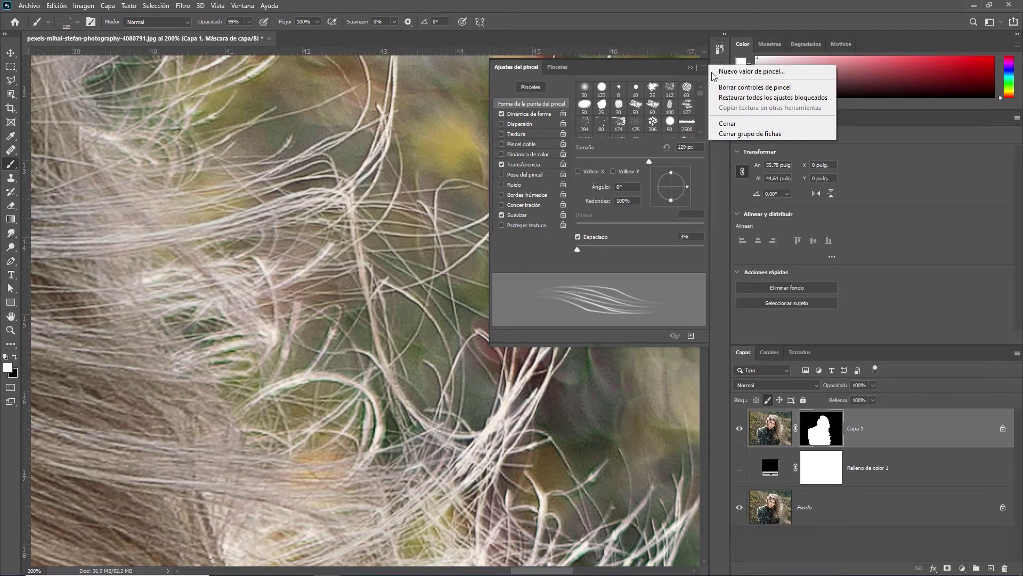
click(740, 72)
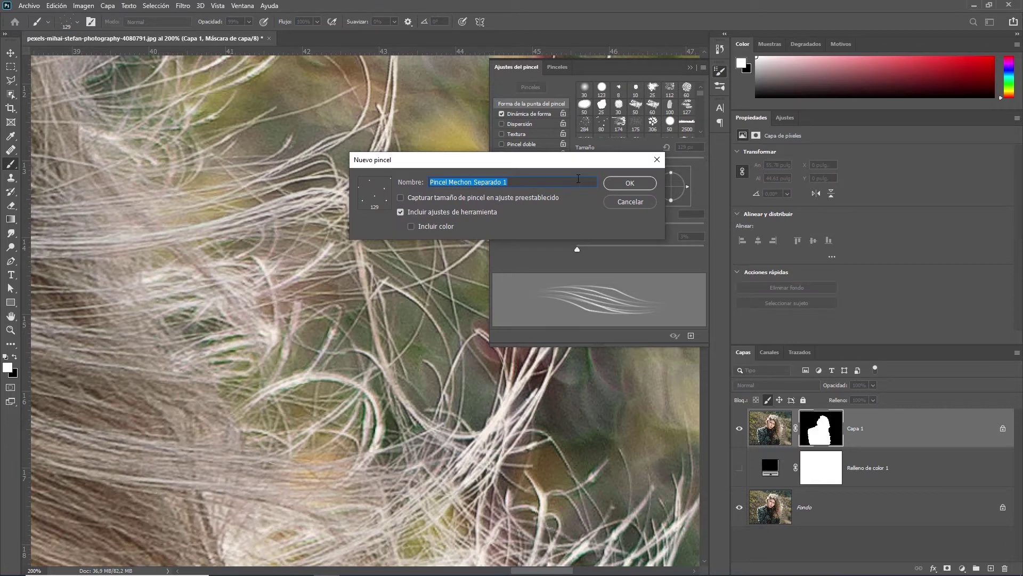
click(521, 181)
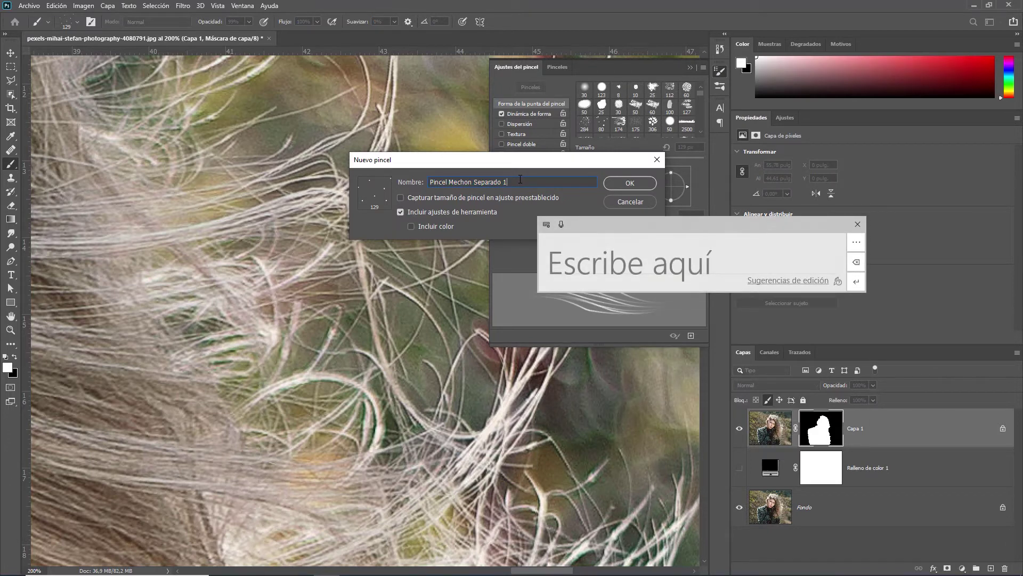
key(BackSpace)
key(BackSpace)
text(Fi)
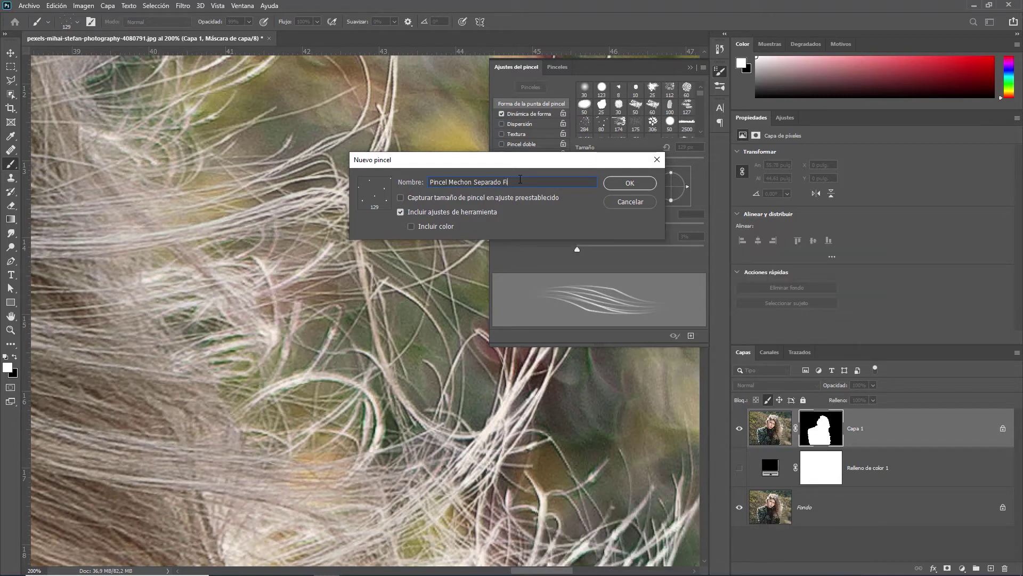
text(nal)
click(630, 183)
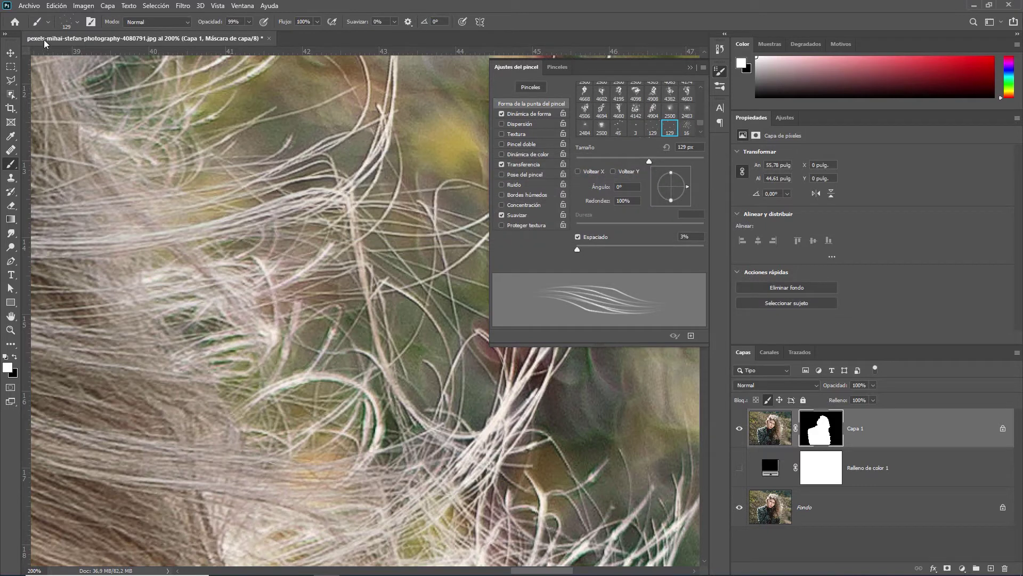
click(64, 26)
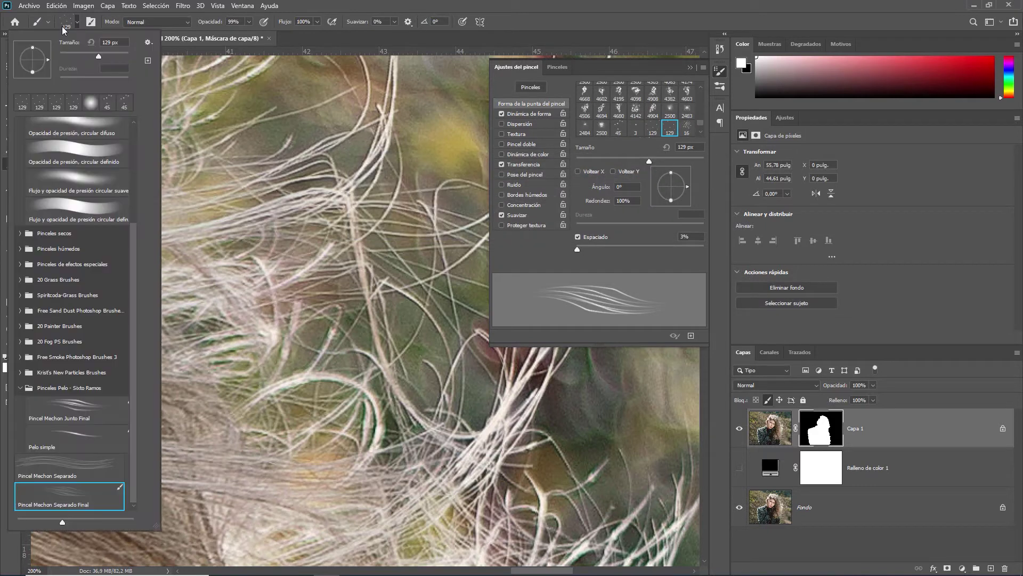
Move the new preset into the hair brushes folder and delete the old 'Pincel Mechon Separado' brush.
drag(64, 497, 82, 388)
click(69, 496)
right_click(68, 496)
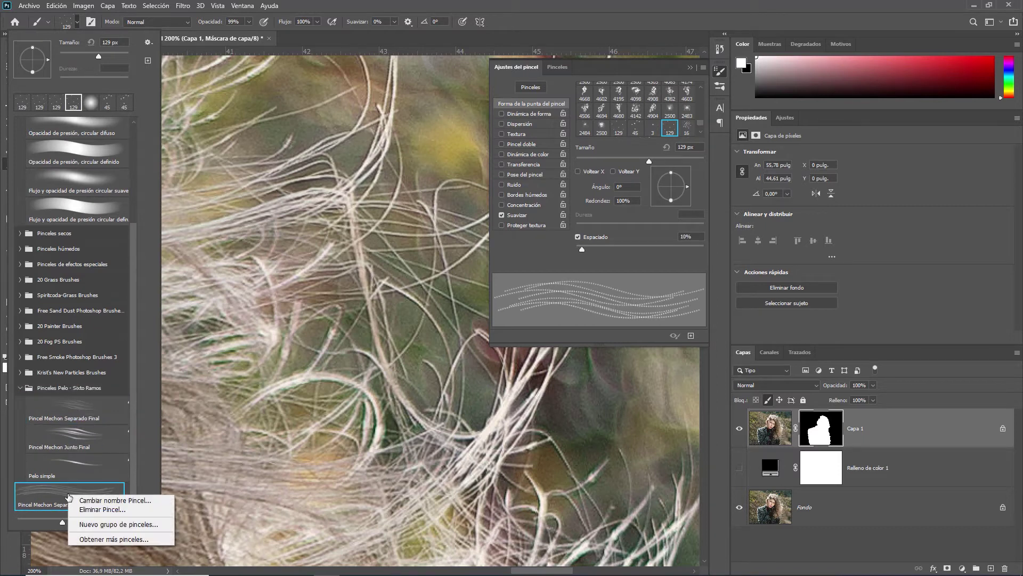
click(88, 509)
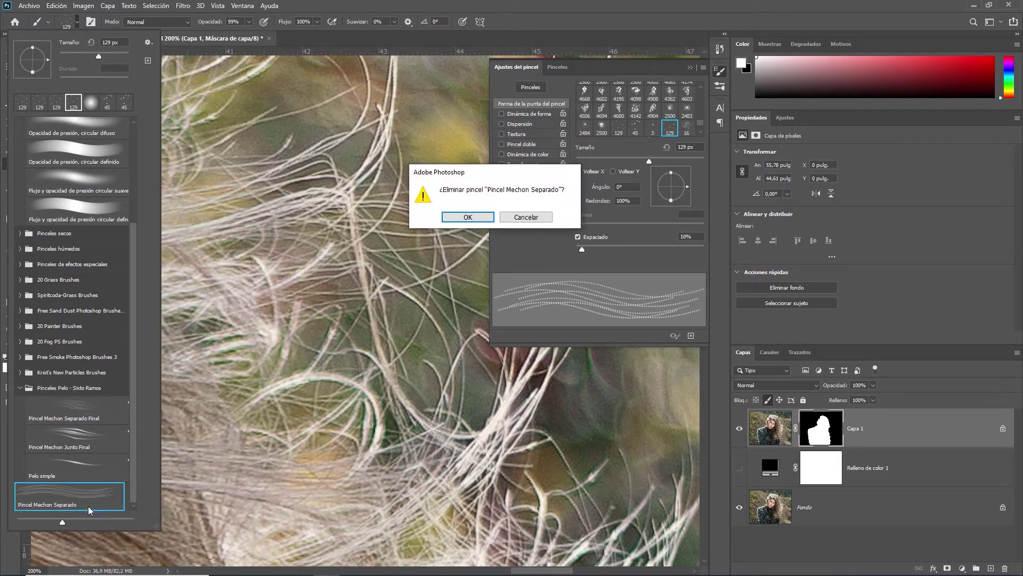
click(468, 216)
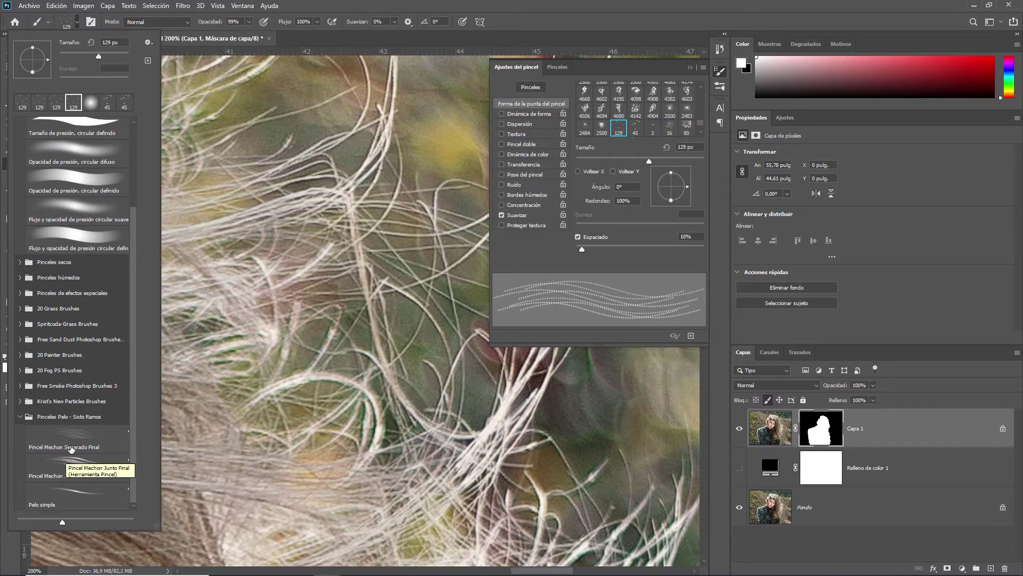
Make 'Pincel Mechon Junto Final' the active brush and close the brush panels.
click(74, 456)
key(Return)
key(F5)
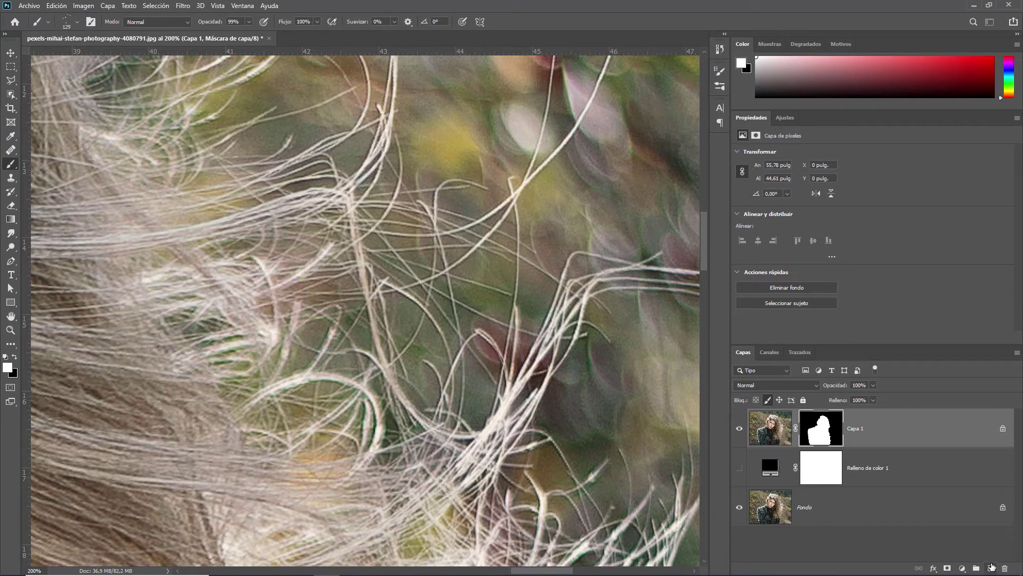
Add a test layer, try a stroke and undo it, then set the brush size to 14.
click(990, 568)
drag(283, 215, 414, 317)
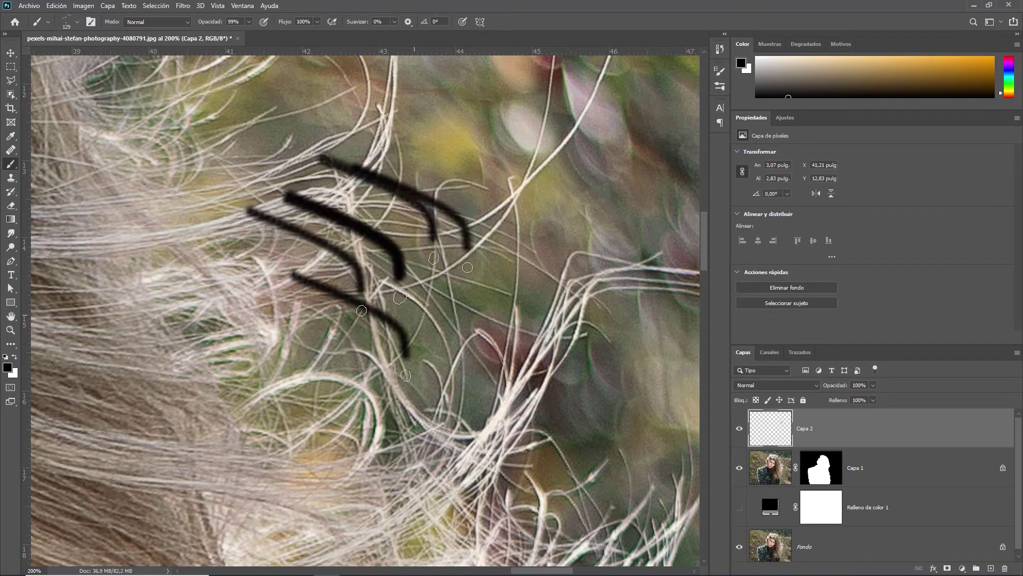
key(ctrl+z)
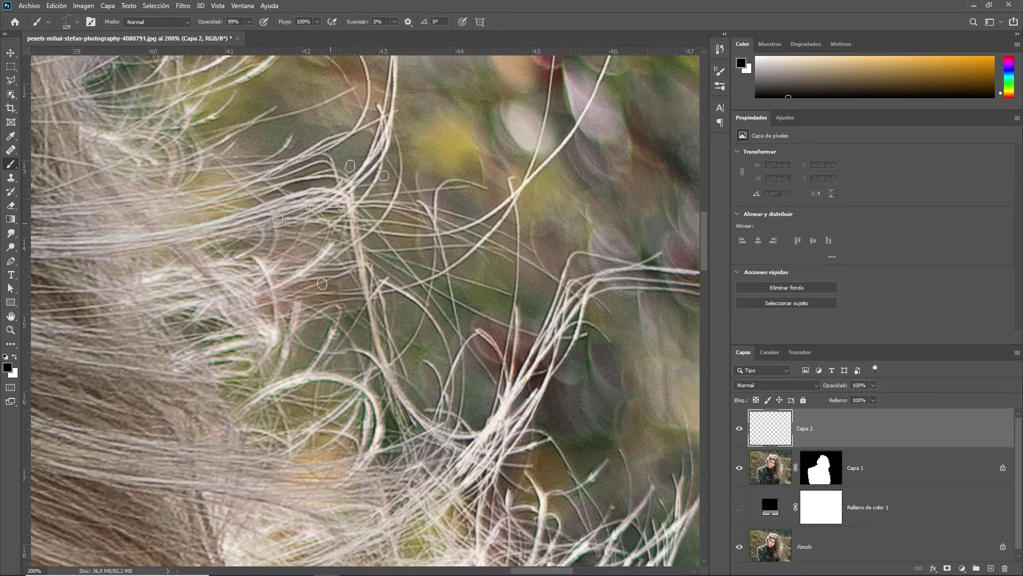
click(78, 22)
text(14)
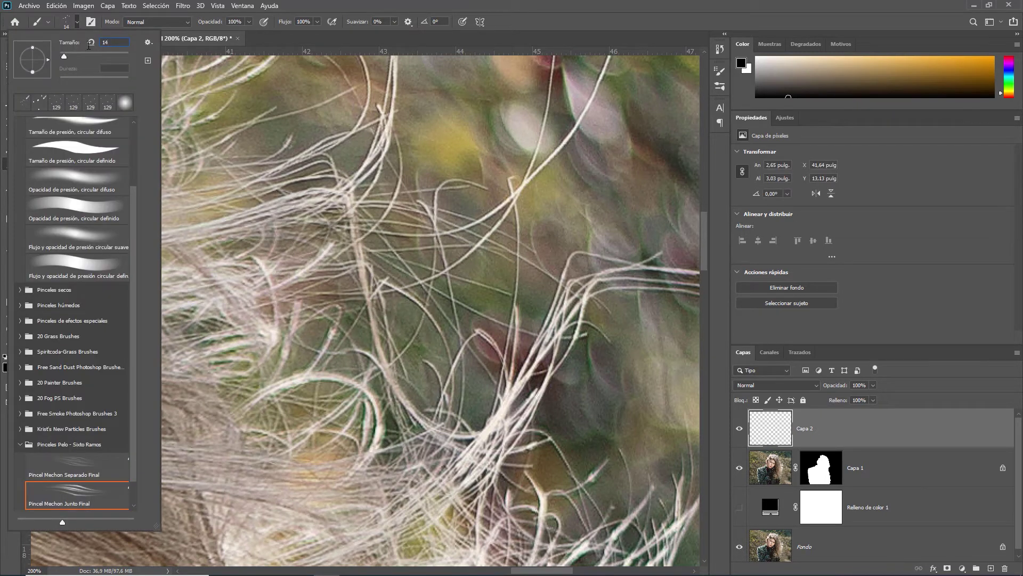
key(Return)
Paint test hair strands at size 14 on Capa 2, then delete the test layer.
drag(163, 198, 286, 157)
drag(184, 223, 296, 165)
drag(198, 251, 322, 206)
drag(228, 246, 334, 214)
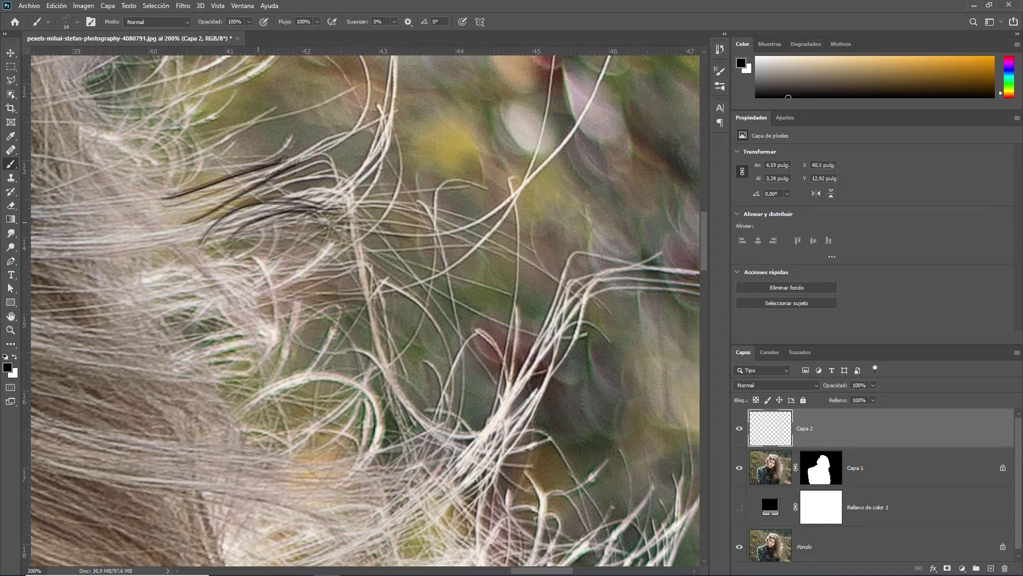
drag(171, 240, 322, 203)
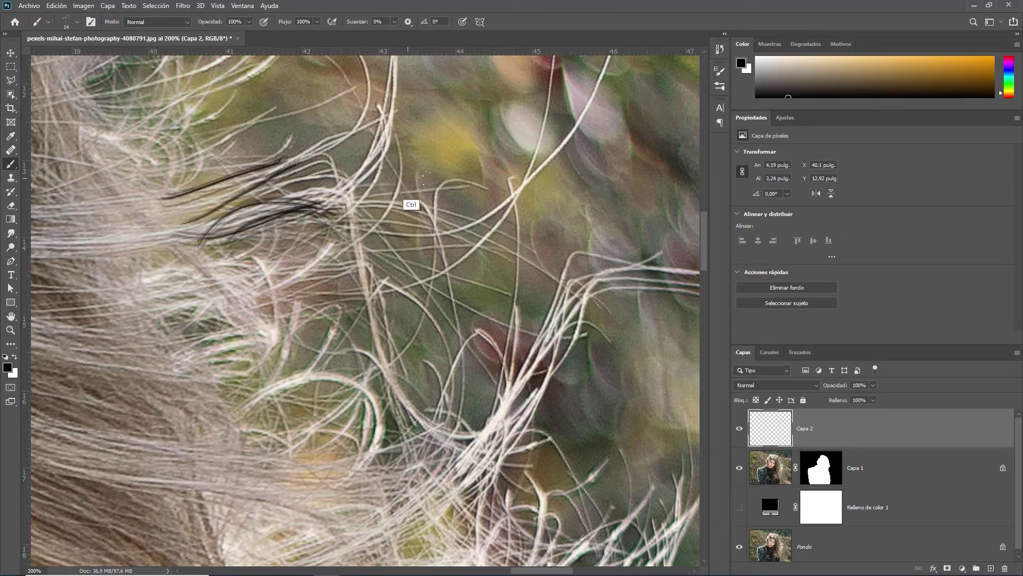
key(Delete)
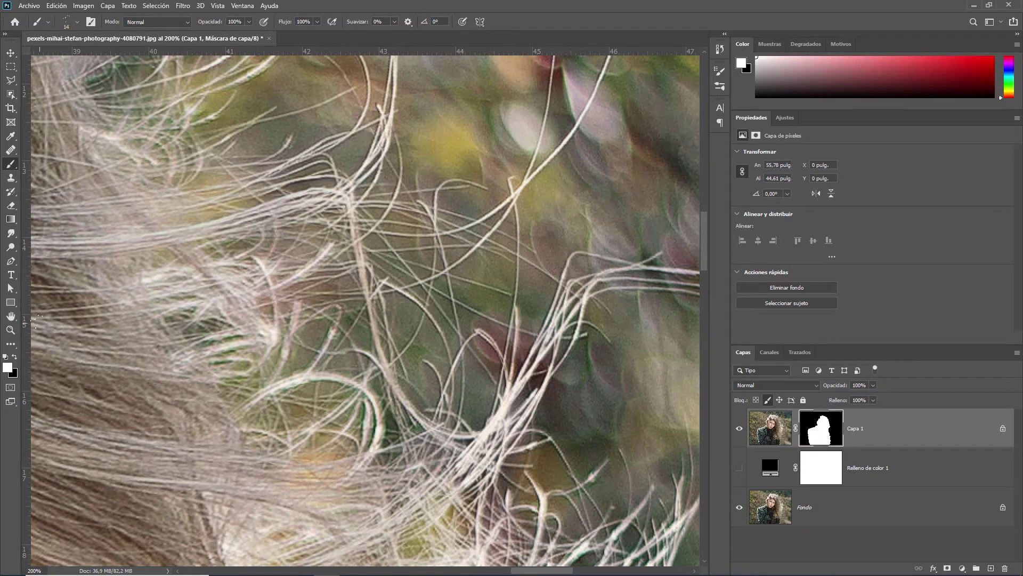
Show the black 'Relleno de color 1' fill behind the portrait and zoom into the ear.
click(10, 330)
alt+click(359, 294)
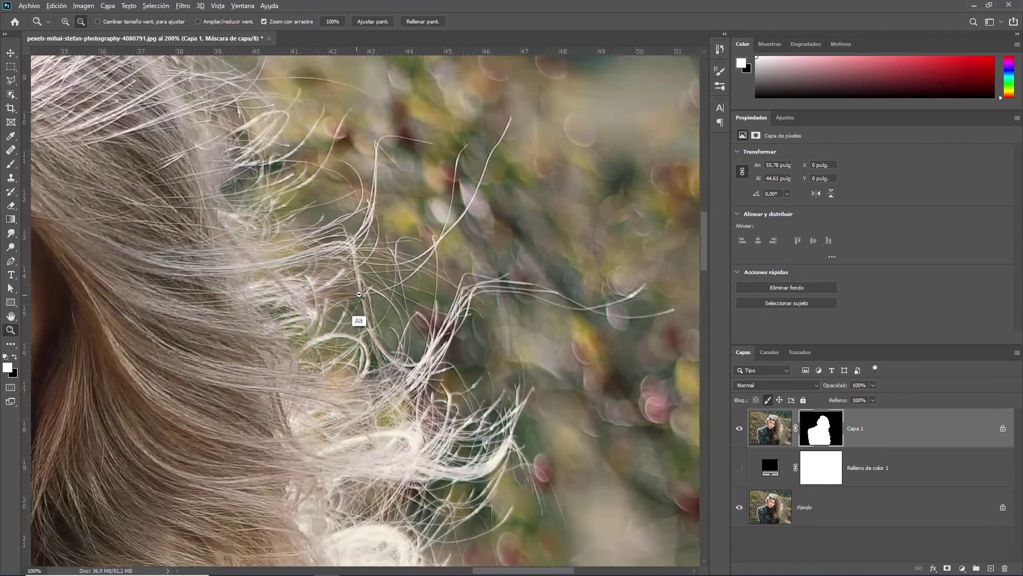
alt+click(359, 294)
drag(304, 302, 398, 236)
click(255, 291)
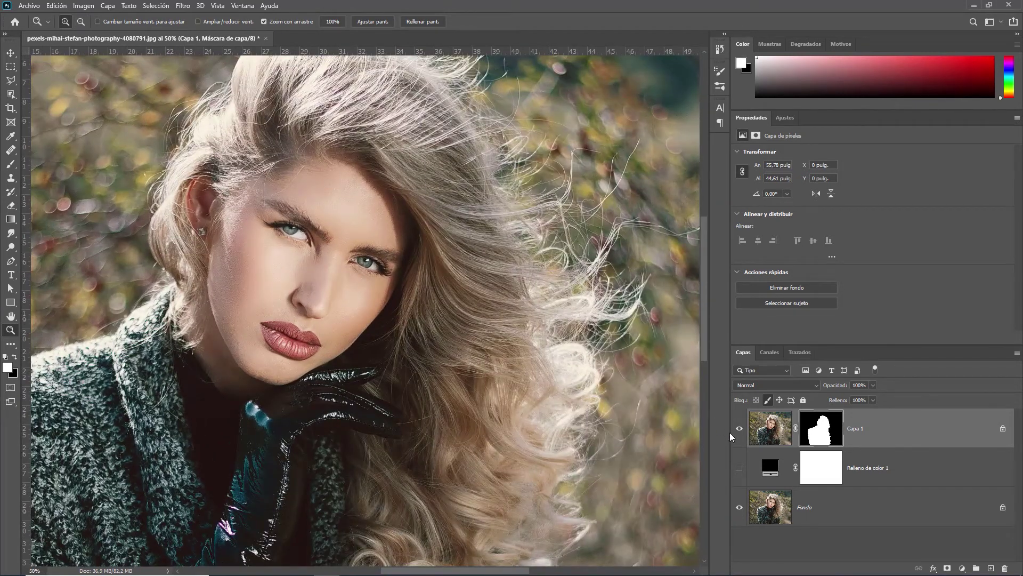
click(740, 467)
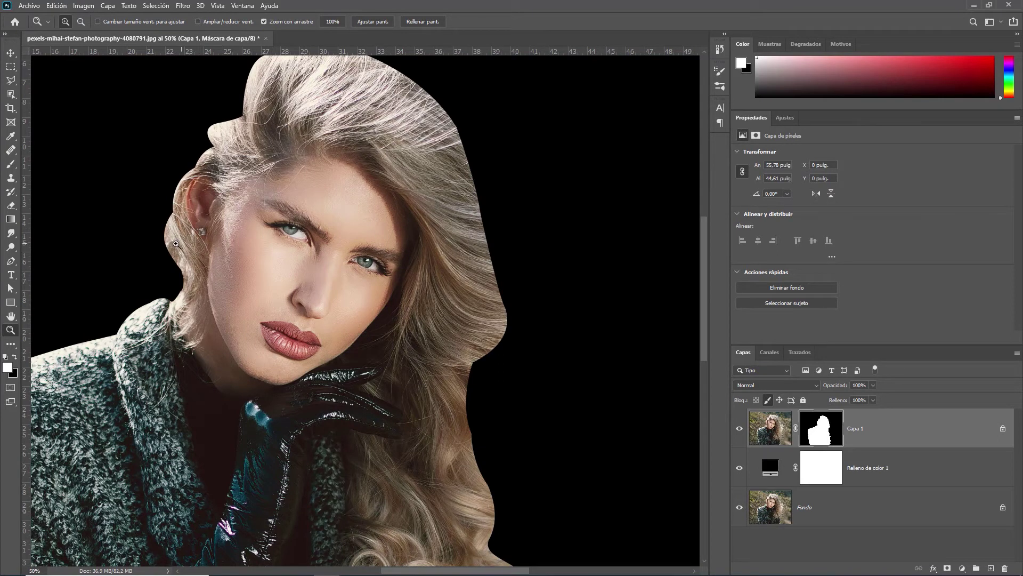
drag(160, 246, 245, 248)
Lower Capa 1's mask density to 76% and switch to the Brush tool near the earring.
click(829, 434)
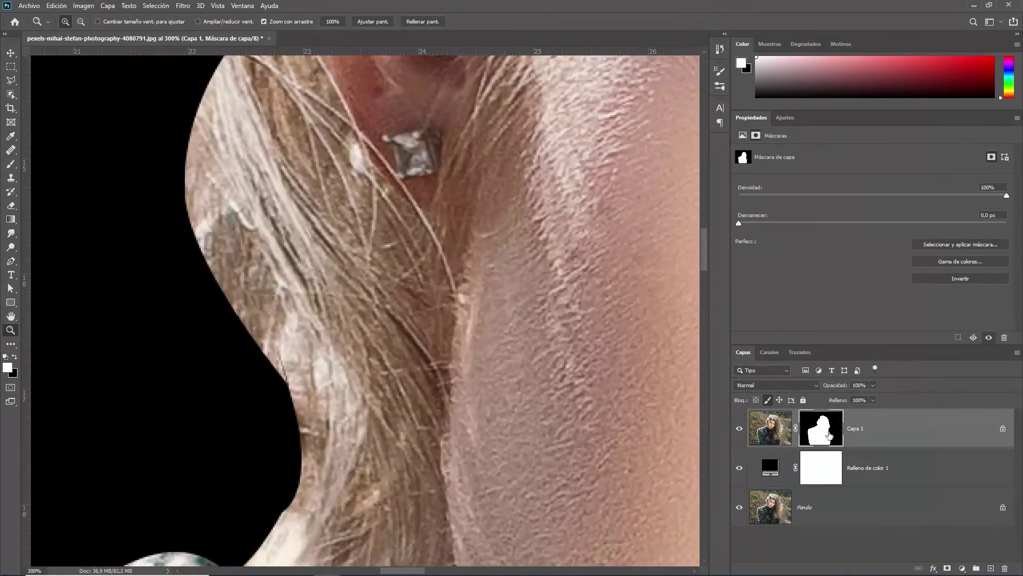
click(243, 6)
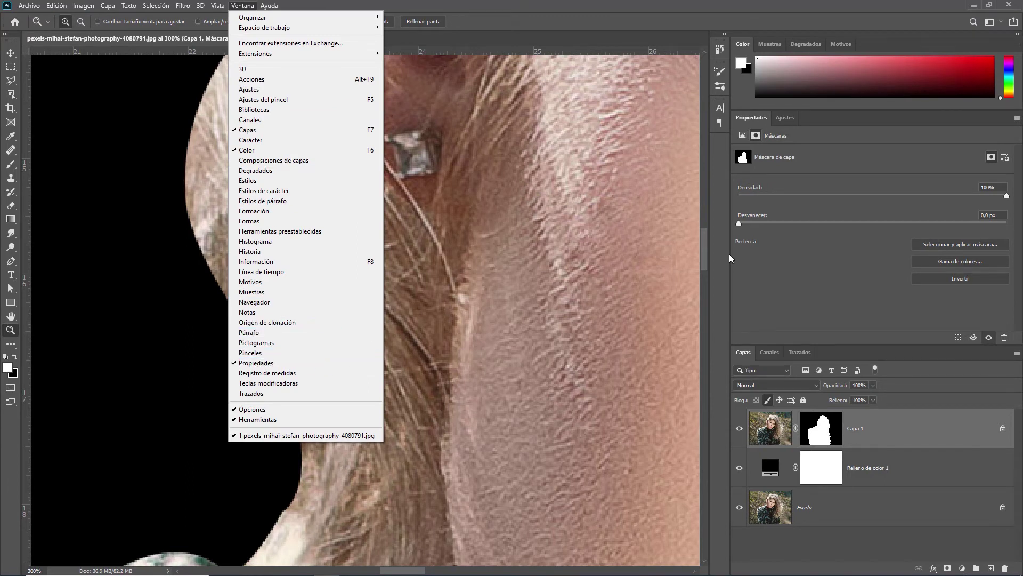
click(795, 264)
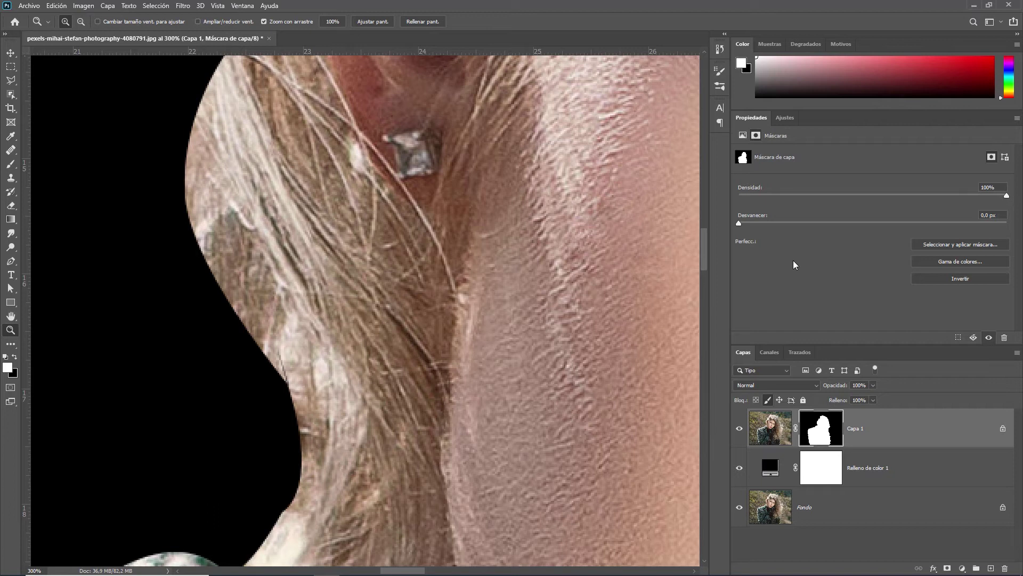
drag(1007, 195, 944, 196)
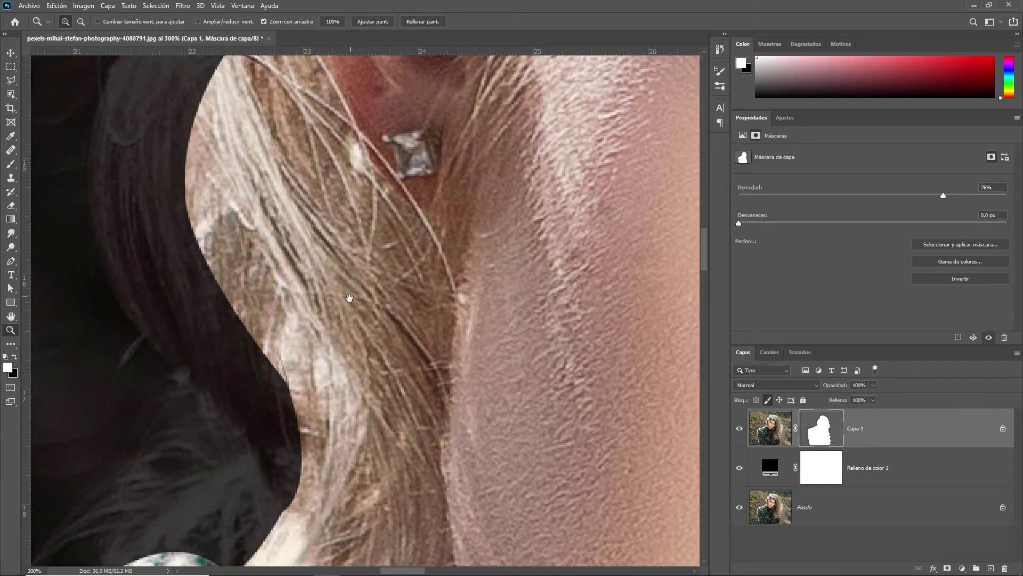
drag(349, 297, 356, 227)
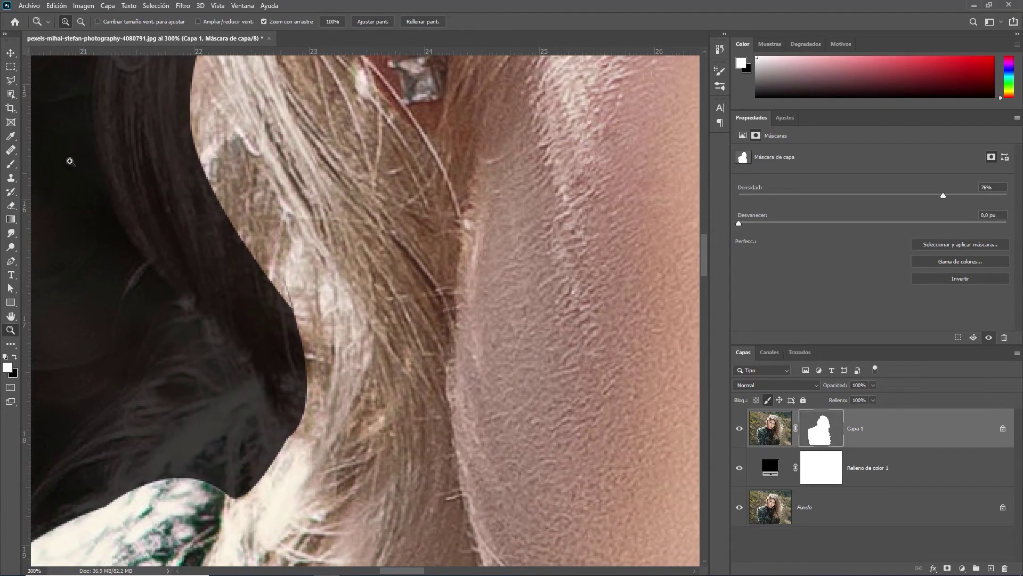
key(b)
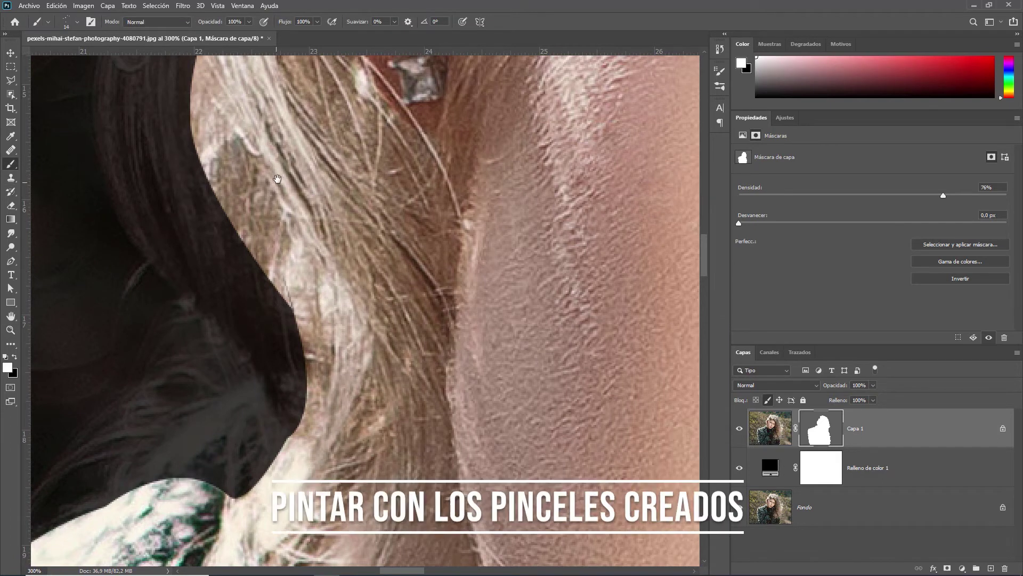
drag(253, 189, 294, 244)
drag(310, 179, 325, 191)
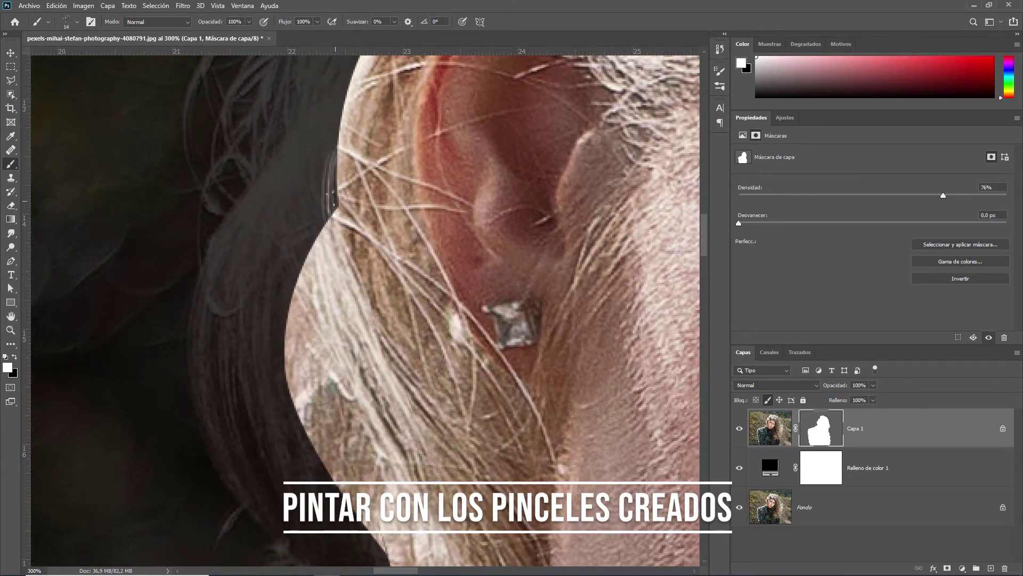
Paint white hair strands into Capa 1's mask along the hair edge beside the ear.
mouse_move(329, 141)
mouse_down()
mouse_move(332, 226)
mouse_move(317, 133)
mouse_up()
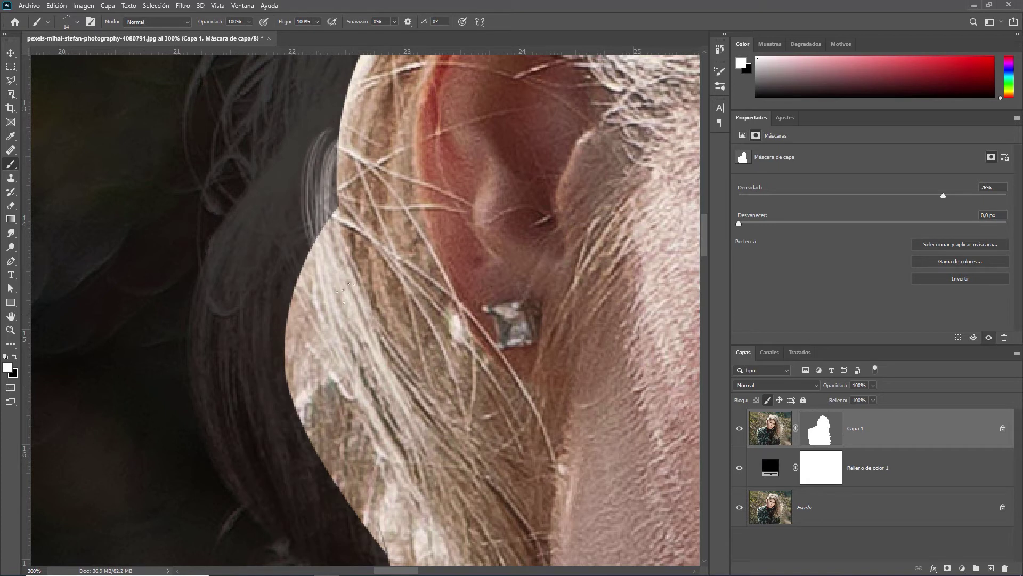
drag(318, 205, 314, 283)
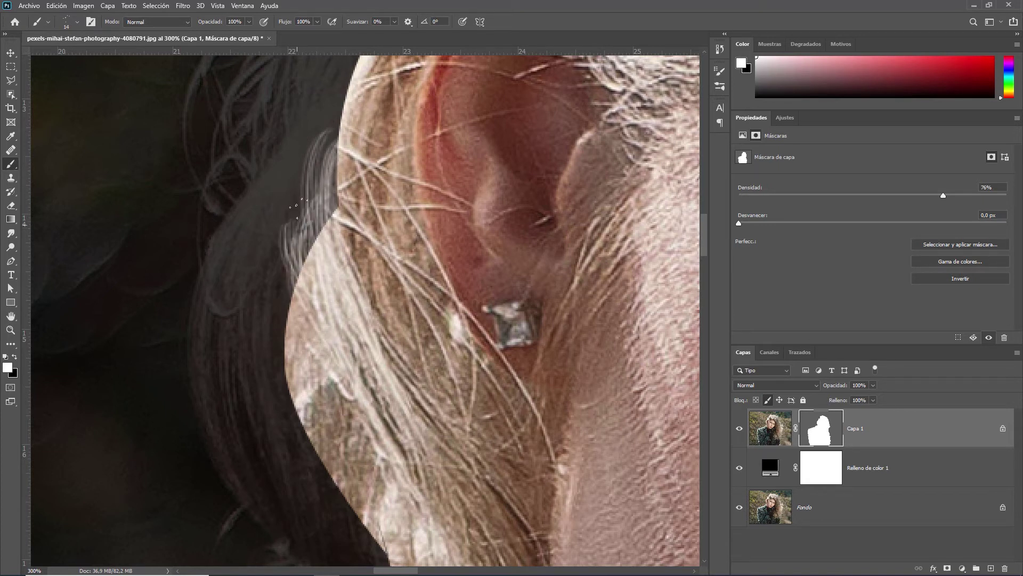
drag(345, 184, 326, 263)
drag(287, 228, 306, 209)
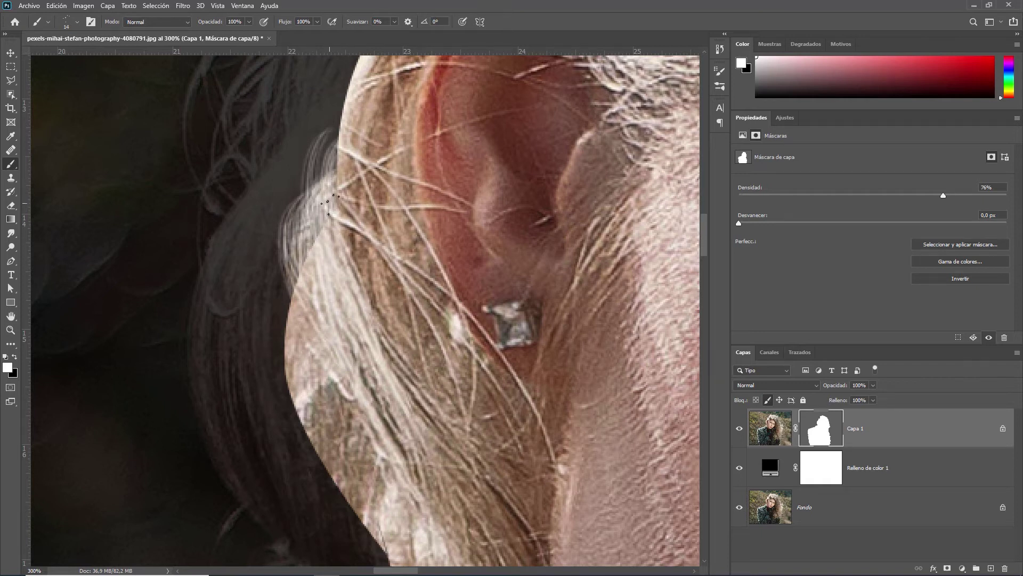
Resize the strand brush to 21 px and paint more wispy strands lower along the edge.
click(77, 22)
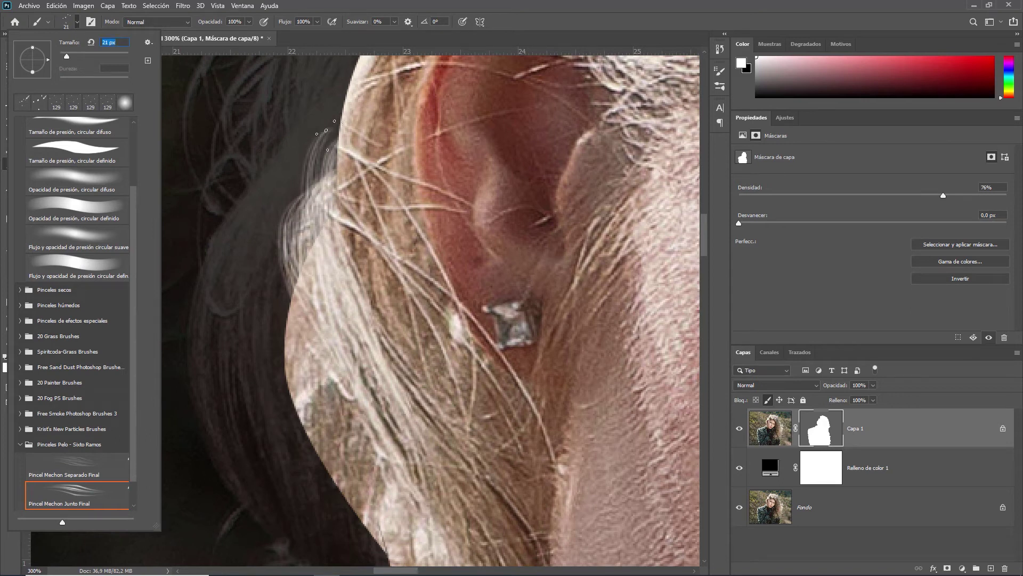
key(Return)
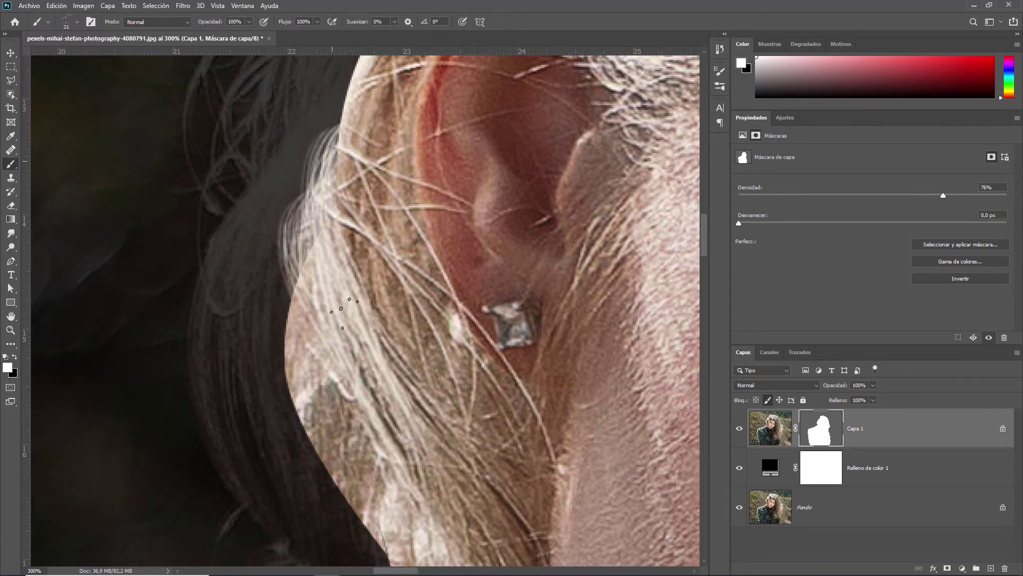
drag(356, 120, 345, 255)
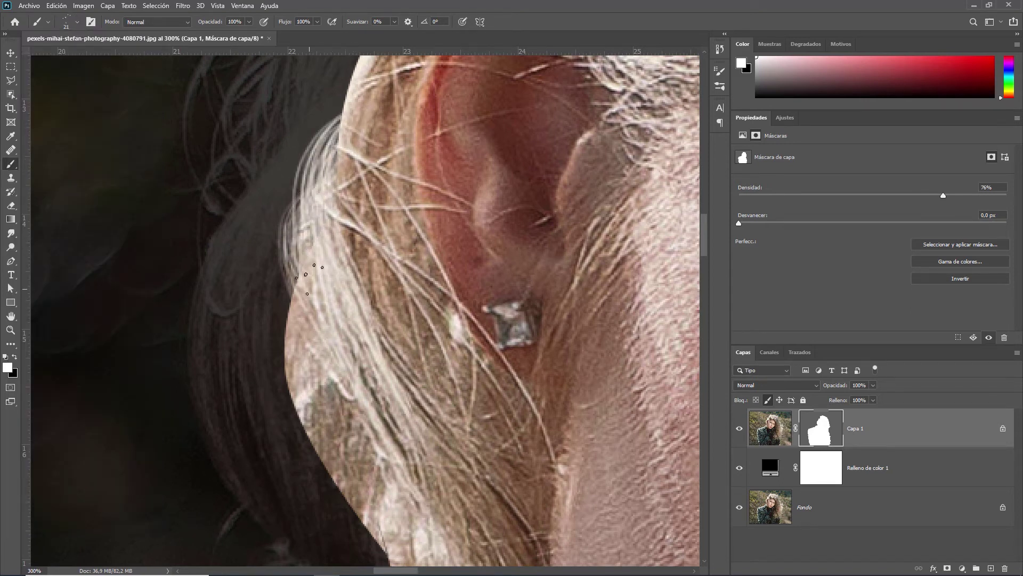
drag(315, 229, 324, 308)
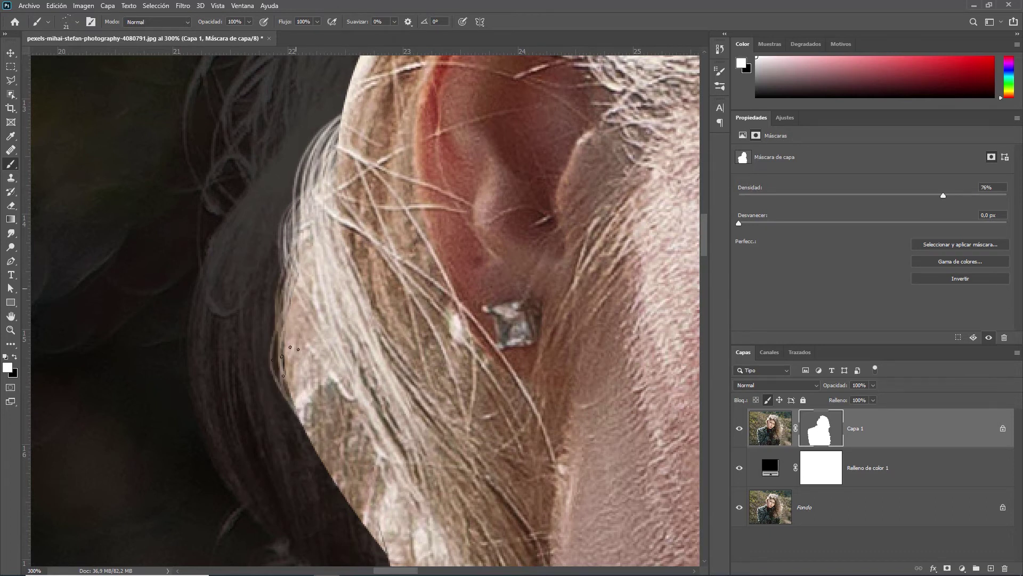
Pan to the hair edge and paint the first white strands along the mask edge.
scroll(299, 381, down, 3)
scroll(307, 351, down, 1)
scroll(319, 315, down, 5)
scroll(315, 312, left, 4)
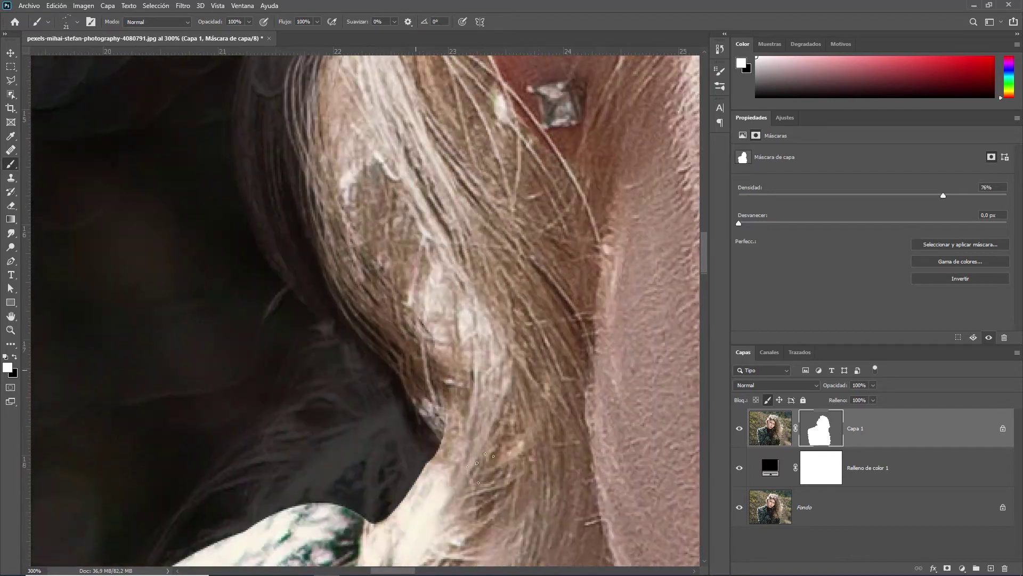
scroll(373, 347, up, 6)
scroll(453, 405, left, 4)
scroll(484, 436, right, 3)
scroll(484, 436, down, 3)
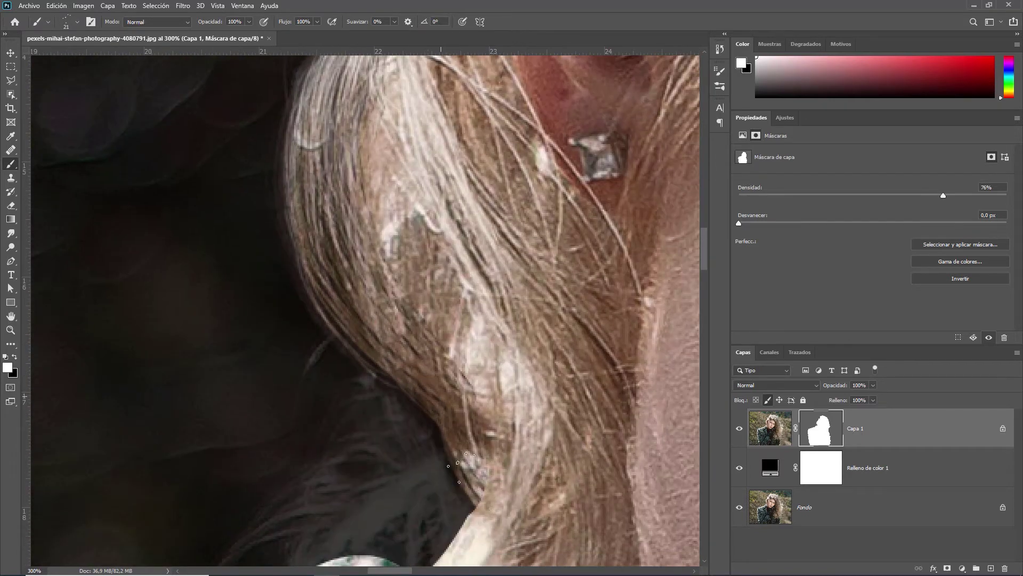
scroll(533, 320, up, 12)
scroll(613, 240, up, 6)
scroll(677, 168, right, 3)
scroll(676, 168, up, 2)
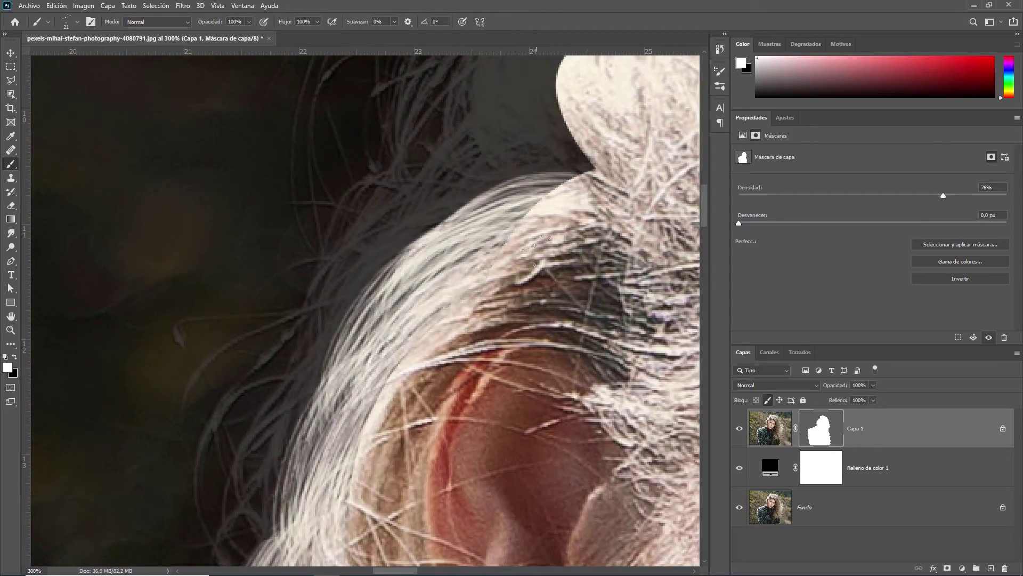
scroll(587, 213, right, 2)
scroll(559, 229, up, 4)
scroll(511, 248, up, 1)
mouse_move(510, 248)
mouse_down()
mouse_move(480, 277)
mouse_move(549, 274)
mouse_move(511, 250)
mouse_up()
scroll(512, 319, up, 3)
scroll(512, 320, right, 2)
drag(565, 277, 453, 368)
drag(469, 320, 331, 416)
scroll(479, 320, up, 4)
scroll(480, 320, right, 2)
Restore a batch of hair strands on the mask around the hair edge.
drag(582, 209, 444, 161)
drag(341, 224, 288, 437)
drag(299, 240, 298, 411)
drag(437, 298, 331, 469)
drag(522, 246, 346, 442)
mouse_move(429, 354)
mouse_down()
mouse_move(343, 423)
mouse_move(373, 402)
mouse_up()
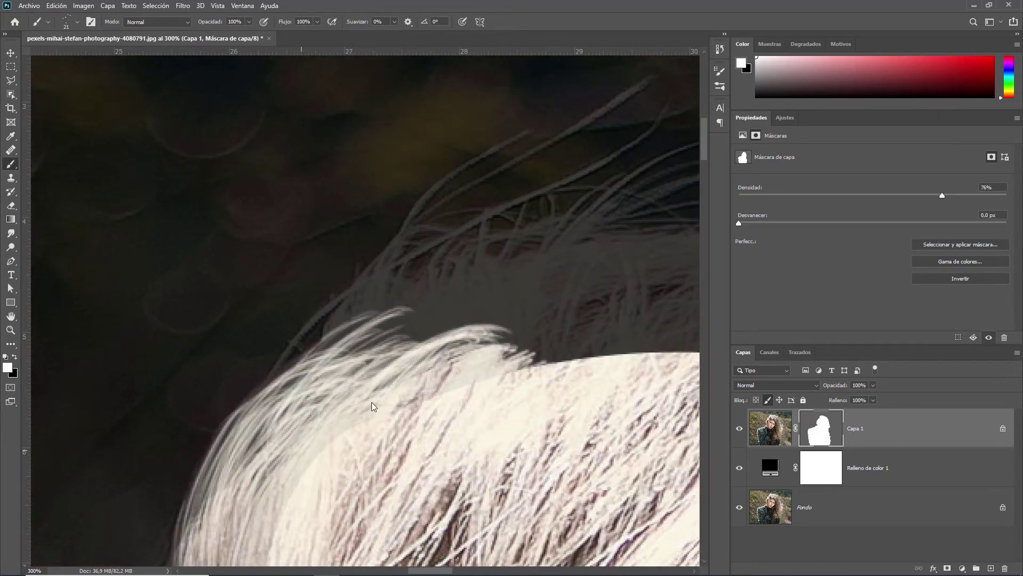
scroll(373, 402, right, 2)
scroll(373, 402, down, 1)
Paint wispy strands along the top hair edge and over the crown.
mouse_move(229, 320)
mouse_down()
mouse_move(277, 250)
mouse_move(243, 308)
mouse_move(330, 278)
mouse_move(209, 237)
mouse_up()
drag(256, 267, 458, 192)
drag(347, 288, 501, 245)
drag(501, 245, 380, 205)
drag(405, 277, 520, 234)
drag(608, 291, 427, 208)
scroll(426, 208, left, 2)
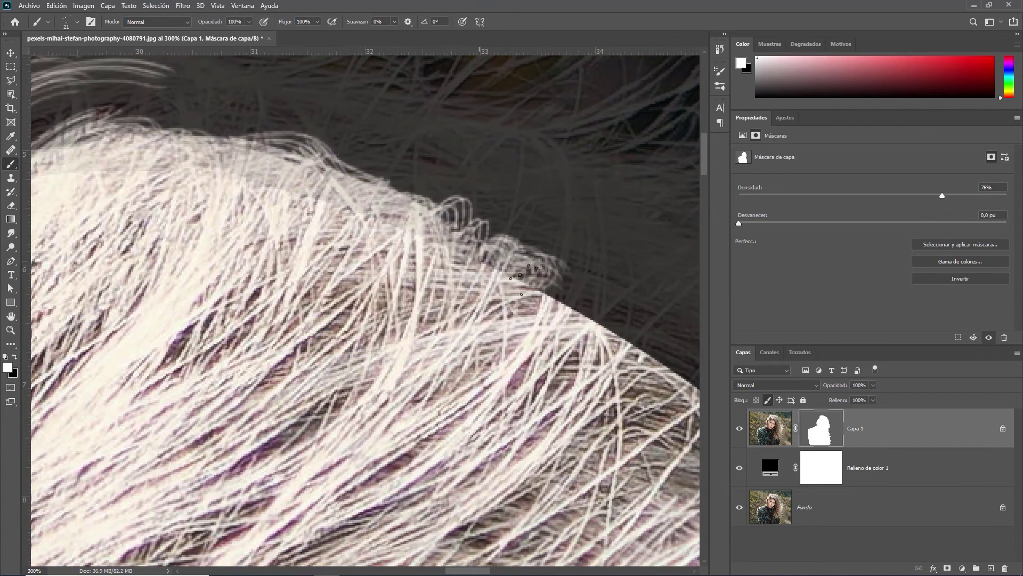
drag(621, 331, 432, 219)
scroll(432, 219, up, 1)
mouse_move(456, 285)
mouse_down()
mouse_move(214, 197)
mouse_move(213, 176)
mouse_up()
drag(565, 267, 291, 190)
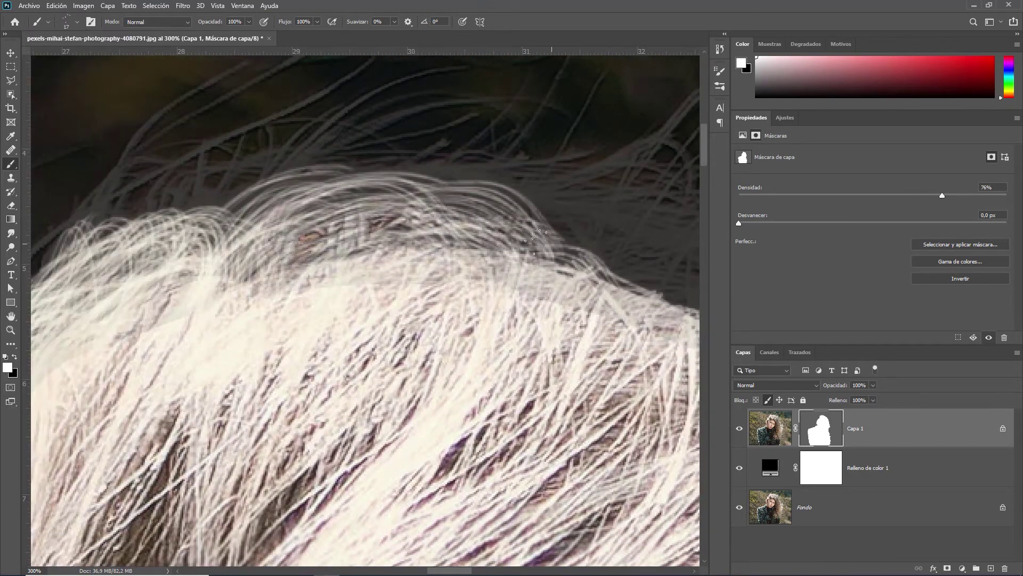
drag(610, 282, 237, 189)
scroll(373, 239, right, 5)
Extend strands outward from the hair edge into the background.
drag(595, 469, 181, 216)
drag(272, 283, 53, 213)
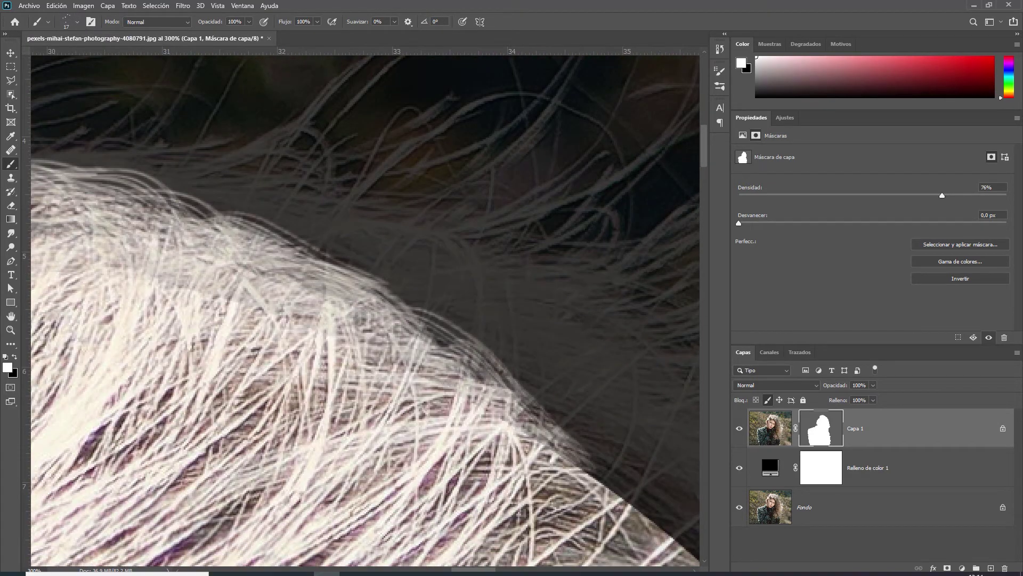
drag(352, 271, 635, 507)
scroll(533, 346, down, 3)
scroll(533, 346, right, 2)
mouse_move(506, 299)
mouse_down()
mouse_move(586, 392)
mouse_move(405, 234)
mouse_up()
scroll(479, 320, down, 2)
scroll(480, 320, right, 4)
Add more strands along the right hair edge.
drag(555, 479, 416, 267)
drag(479, 319, 342, 160)
drag(390, 393, 554, 437)
drag(448, 304, 251, 127)
scroll(427, 266, down, 4)
scroll(427, 266, right, 3)
mouse_move(506, 352)
mouse_down()
mouse_move(388, 313)
mouse_move(453, 426)
mouse_up()
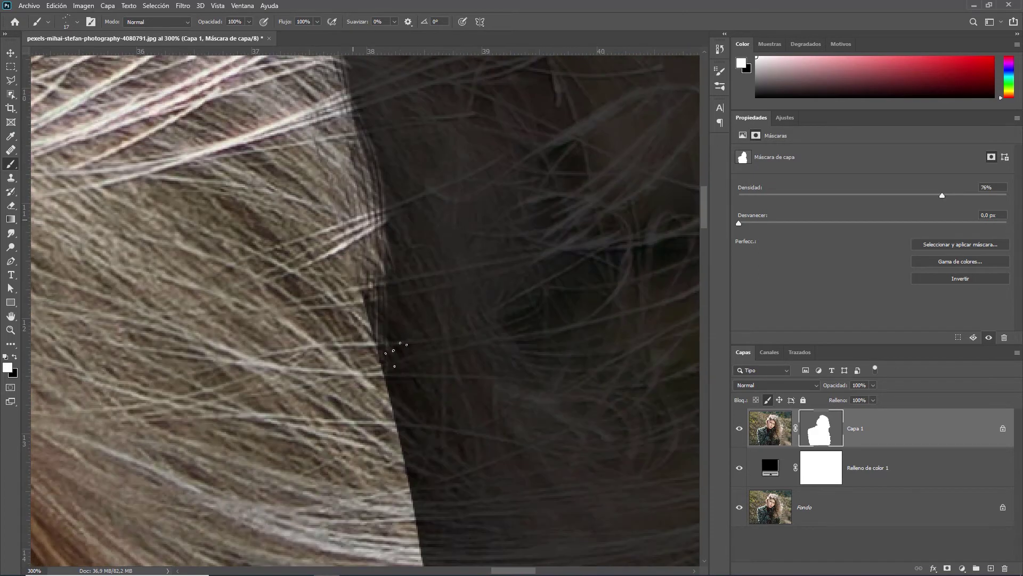
drag(459, 469, 368, 224)
drag(522, 533, 395, 214)
drag(419, 95, 467, 214)
scroll(467, 214, down, 4)
scroll(468, 214, right, 2)
Brush many light new strands near the hair edge.
drag(448, 373, 320, 325)
drag(373, 480, 309, 282)
mouse_move(560, 421)
mouse_down()
mouse_move(385, 415)
mouse_move(367, 245)
mouse_up()
mouse_move(469, 422)
mouse_down()
mouse_move(363, 245)
mouse_move(298, 69)
mouse_up()
scroll(435, 254, down, 3)
scroll(435, 254, right, 2)
mouse_move(434, 254)
mouse_down()
mouse_move(224, 464)
mouse_move(320, 480)
mouse_up()
mouse_move(251, 416)
mouse_down()
mouse_move(224, 118)
mouse_move(384, 256)
mouse_up()
mouse_move(245, 368)
mouse_down()
mouse_move(458, 479)
mouse_move(304, 282)
mouse_move(373, 458)
mouse_up()
drag(299, 426, 501, 479)
mouse_move(282, 315)
mouse_down()
mouse_move(368, 410)
mouse_move(405, 373)
mouse_up()
scroll(341, 341, down, 3)
Extend the hair edge with strands reaching right and downward.
mouse_move(235, 347)
mouse_down()
mouse_move(351, 152)
mouse_move(330, 373)
mouse_move(533, 384)
mouse_up()
drag(282, 149, 410, 282)
mouse_move(319, 187)
mouse_down()
mouse_move(336, 370)
mouse_move(319, 496)
mouse_up()
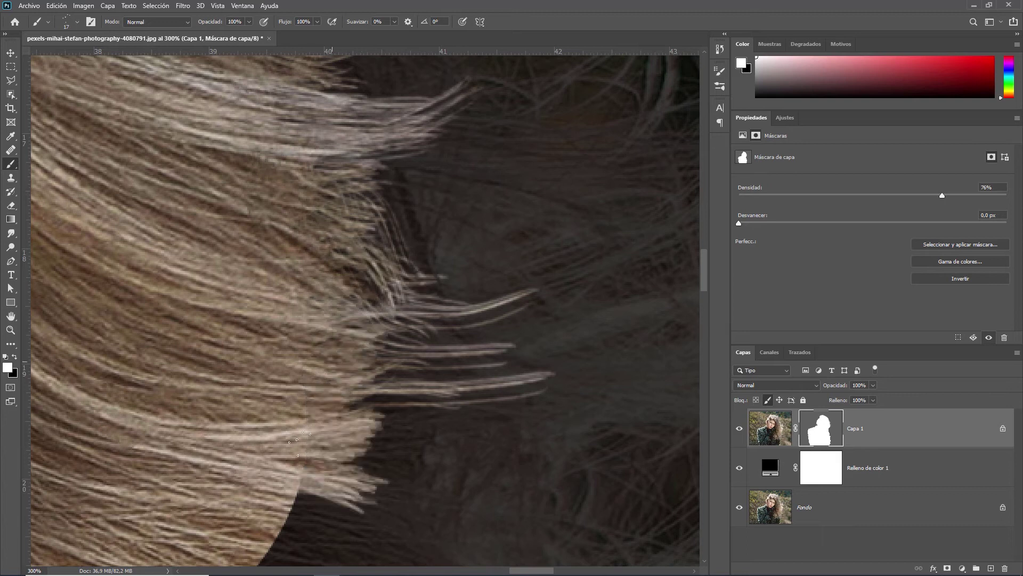
scroll(331, 426, down, 3)
drag(256, 309, 427, 160)
mouse_move(267, 287)
mouse_down()
mouse_move(139, 399)
mouse_move(269, 292)
mouse_move(491, 256)
mouse_up()
drag(256, 319, 506, 331)
drag(272, 299, 475, 298)
mouse_move(362, 240)
mouse_down()
mouse_move(480, 165)
mouse_move(559, 278)
mouse_up()
drag(384, 319, 213, 426)
Paint lower-left strands flowing downward and curved strands in the hair tips.
drag(220, 298, 122, 480)
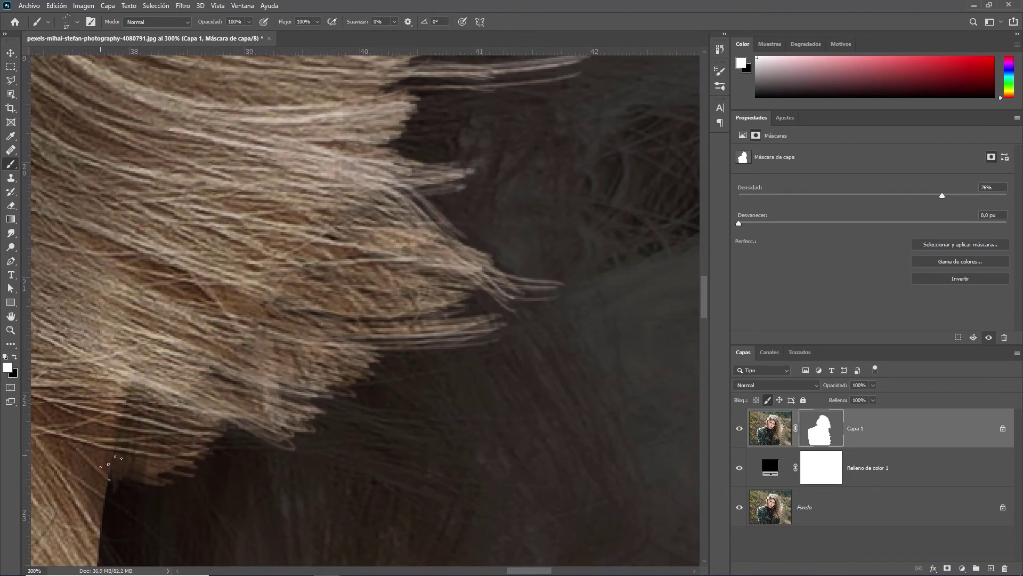
drag(176, 394, 106, 554)
drag(261, 368, 298, 528)
mouse_move(416, 251)
mouse_down()
mouse_move(512, 427)
mouse_move(501, 432)
mouse_up()
mouse_move(480, 298)
mouse_down()
mouse_move(296, 389)
mouse_move(480, 341)
mouse_up()
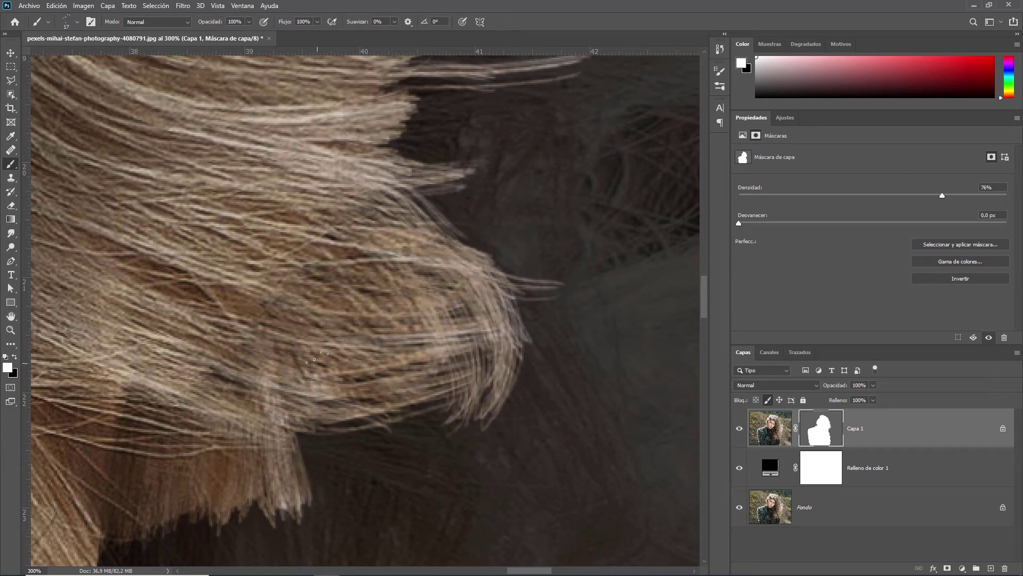
drag(373, 378, 549, 330)
drag(421, 288, 568, 213)
drag(490, 351, 597, 266)
scroll(215, 230, down, 4)
Brush light strands along the edge, around the hair loop and upper edge.
drag(215, 232, 277, 93)
drag(266, 224, 399, 72)
mouse_move(218, 224)
mouse_down()
mouse_move(320, 352)
mouse_move(251, 533)
mouse_up()
scroll(229, 320, down, 3)
drag(246, 304, 319, 485)
drag(230, 338, 297, 407)
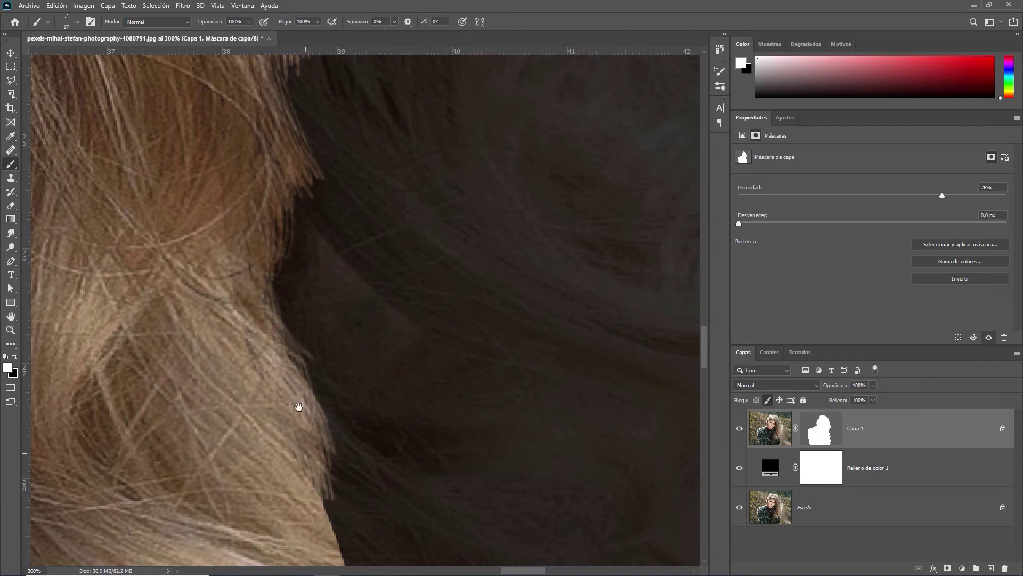
scroll(297, 407, down, 2)
drag(213, 198, 320, 379)
drag(251, 320, 357, 400)
scroll(357, 400, down, 2)
mouse_move(575, 427)
mouse_down()
mouse_move(489, 398)
mouse_move(576, 426)
mouse_up()
mouse_move(373, 384)
mouse_down()
mouse_move(480, 453)
mouse_move(405, 437)
mouse_up()
mouse_move(459, 235)
mouse_down()
mouse_move(368, 271)
mouse_move(480, 202)
mouse_up()
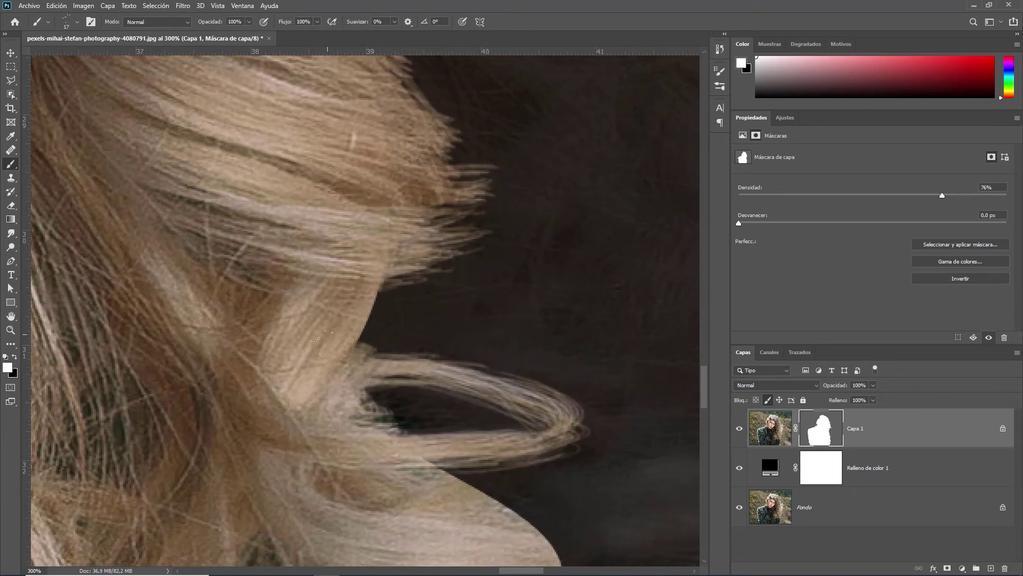
At brush size 10, paint fine strands and a small curl outward from the hair edge.
scroll(426, 267, down, 5)
drag(527, 235, 605, 303)
click(77, 22)
text(10)
key(Return)
drag(489, 402, 613, 392)
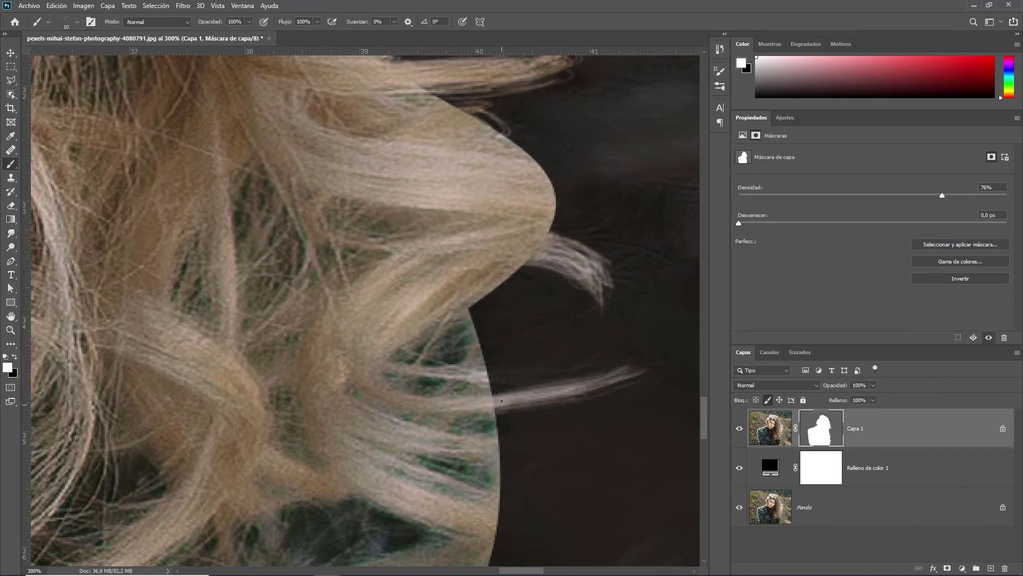
drag(488, 373, 645, 368)
scroll(535, 267, down, 2)
drag(421, 354, 445, 395)
Hide stray hair in black, undo, then mask hair over the lower jacket at size 15.
key(x)
mouse_move(373, 171)
mouse_down()
mouse_move(373, 213)
mouse_move(430, 288)
mouse_move(373, 351)
mouse_up()
key(ctrl+z)
key(ctrl+z)
key(ctrl+z)
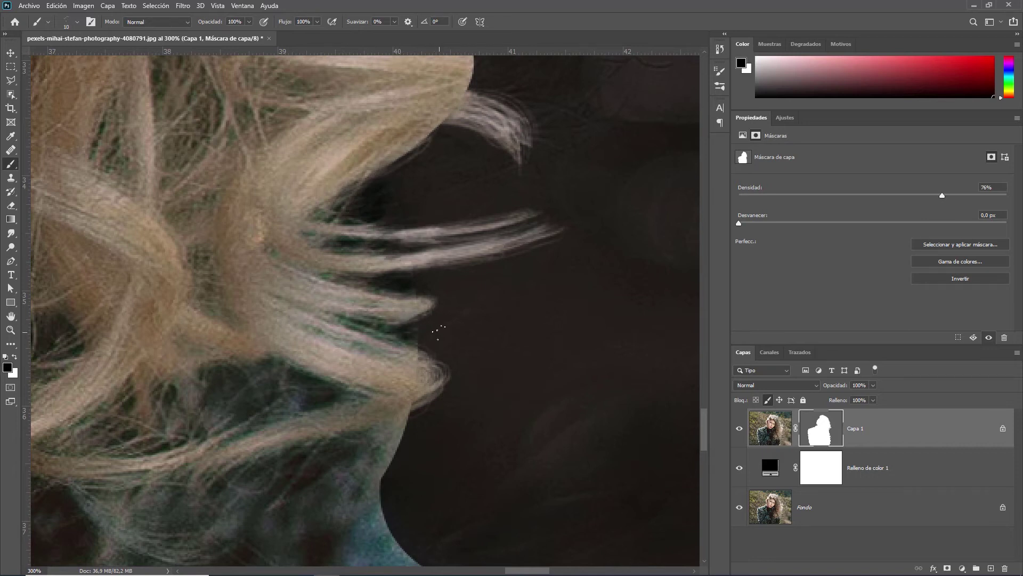
click(48, 22)
key(Return)
drag(394, 533, 287, 421)
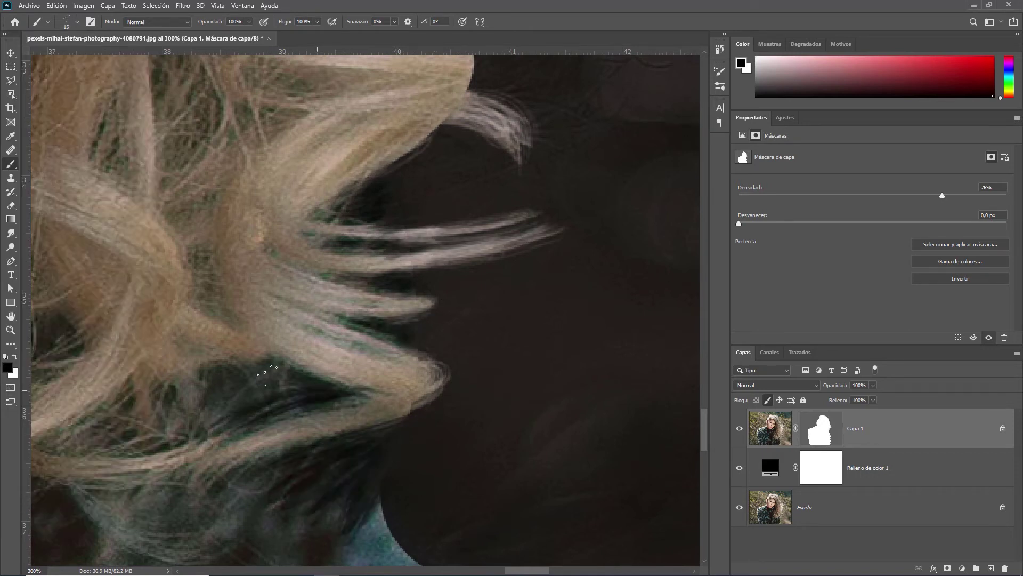
drag(341, 362, 224, 410)
drag(378, 320, 245, 373)
drag(373, 421, 338, 197)
Paint white again to restore strands along the jacket, upper edge and hair loop.
key(x)
drag(240, 282, 373, 181)
mouse_move(341, 309)
mouse_down()
mouse_move(379, 182)
mouse_move(296, 565)
mouse_up()
drag(443, 214, 373, 267)
drag(378, 203, 261, 128)
drag(341, 165, 405, 480)
drag(224, 298, 405, 320)
drag(256, 298, 421, 373)
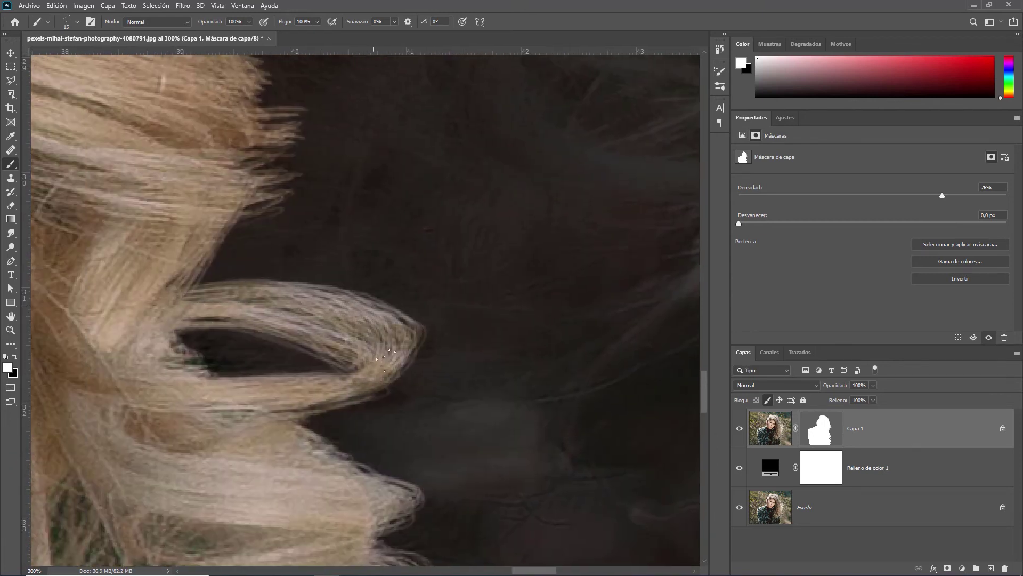
Fit the whole image on screen, then zoom in on the right hair edge.
scroll(304, 200, up, 3)
key(z)
key(ctrl+0)
click(482, 462)
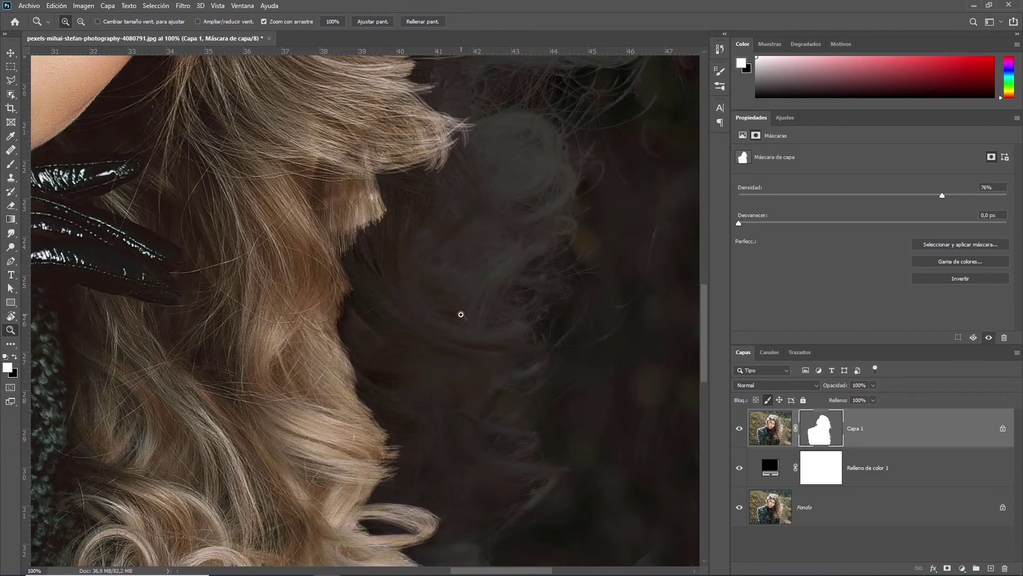
Rotate the canvas view to an easier angle for painting hair strands.
key(b)
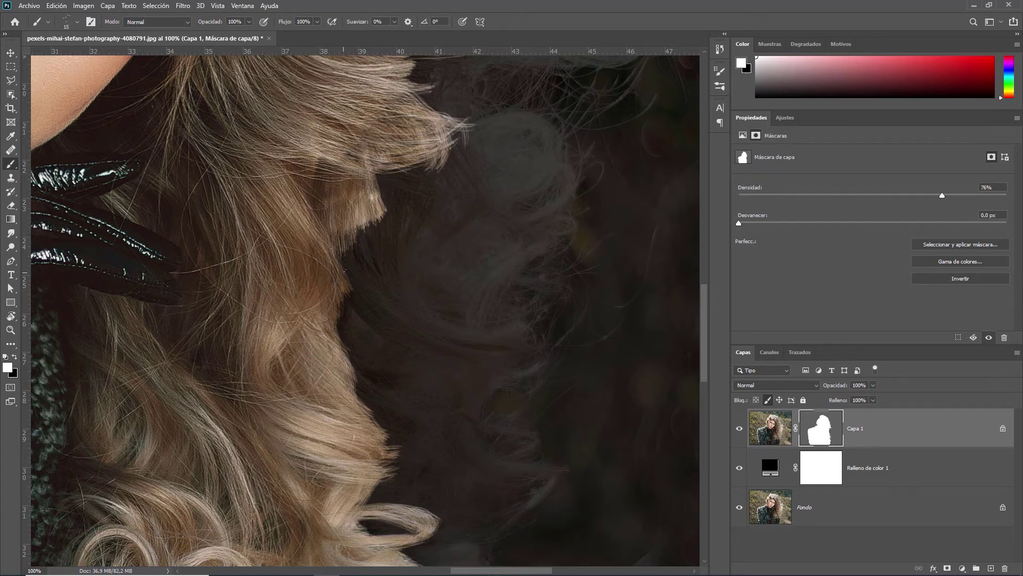
key(r)
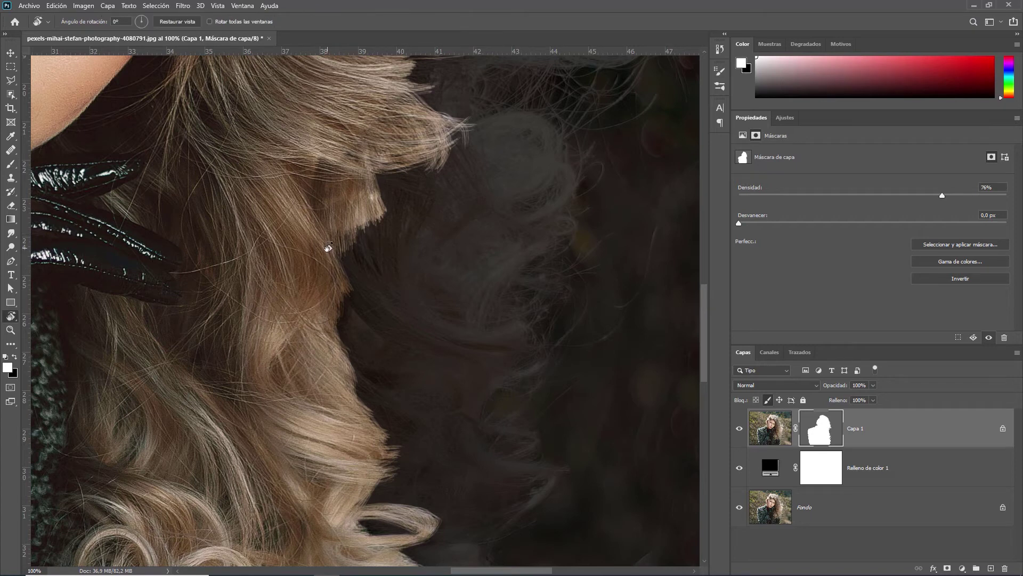
mouse_move(325, 246)
mouse_down()
mouse_move(297, 258)
mouse_move(286, 283)
mouse_move(300, 336)
mouse_move(291, 263)
mouse_up()
Paint white strands on the mask along the top of the hair, enlarging the brush to 17, then 22.
key(b)
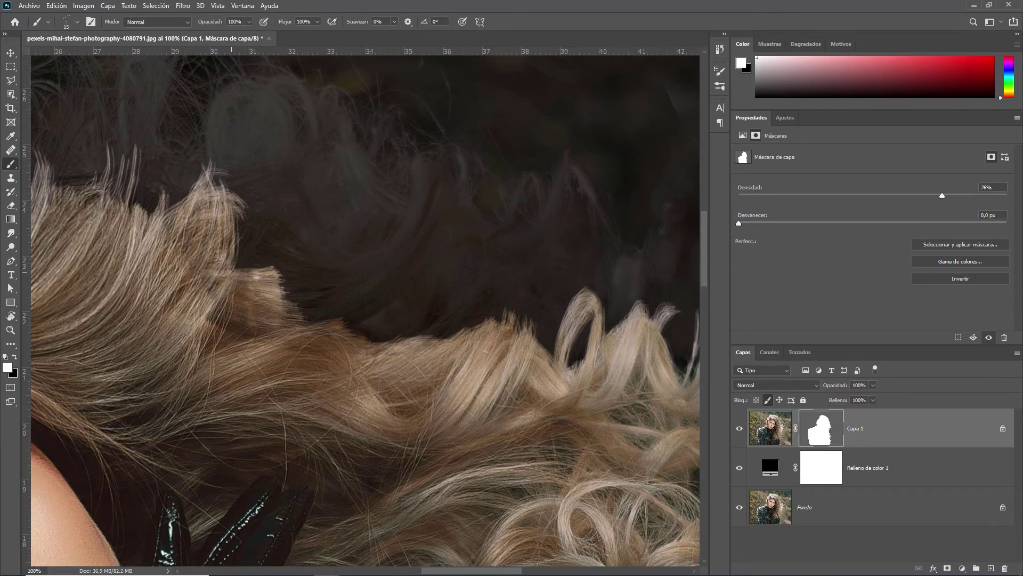
drag(231, 271, 320, 298)
click(48, 22)
drag(245, 176, 258, 267)
mouse_move(256, 213)
mouse_down()
mouse_move(249, 271)
mouse_move(437, 170)
mouse_move(286, 303)
mouse_move(395, 256)
mouse_move(384, 213)
mouse_move(437, 298)
mouse_move(426, 364)
mouse_move(502, 320)
mouse_move(548, 341)
mouse_move(582, 274)
mouse_move(401, 362)
mouse_move(507, 327)
mouse_up()
click(48, 22)
Add looping strands above the forehead and along the hairline, then reset rotation and fit the image.
mouse_move(416, 533)
mouse_down()
mouse_move(481, 296)
mouse_move(53, 559)
mouse_up()
mouse_move(341, 272)
mouse_down()
mouse_move(373, 165)
mouse_move(416, 160)
mouse_move(453, 330)
mouse_up()
drag(250, 127, 288, 282)
mouse_move(271, 229)
mouse_down()
mouse_move(293, 301)
mouse_move(202, 296)
mouse_move(277, 160)
mouse_up()
mouse_move(277, 160)
mouse_down()
mouse_move(245, 255)
mouse_move(395, 176)
mouse_move(368, 317)
mouse_up()
drag(319, 320, 426, 266)
drag(362, 287, 558, 286)
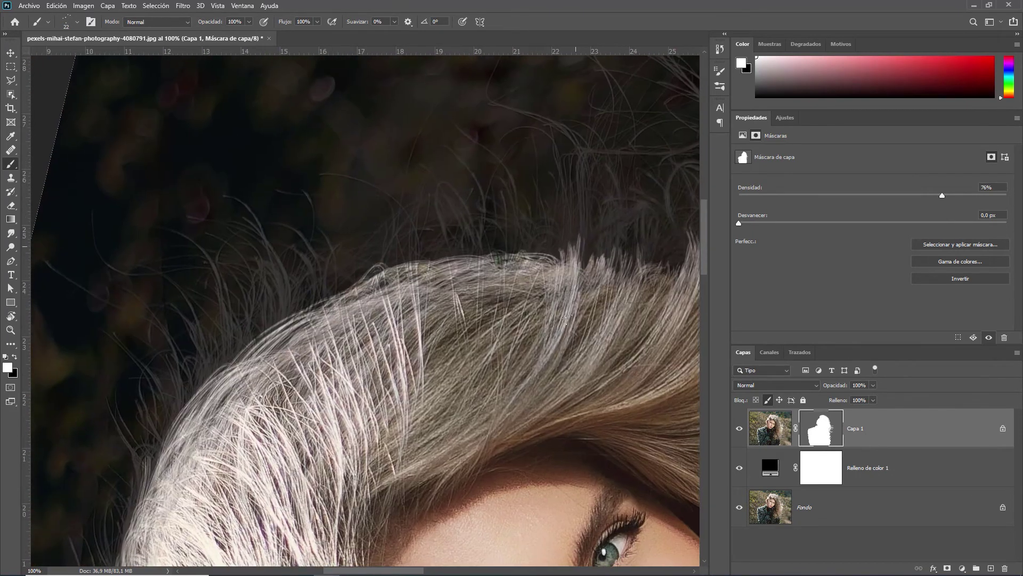
key(r)
key(ctrl+0)
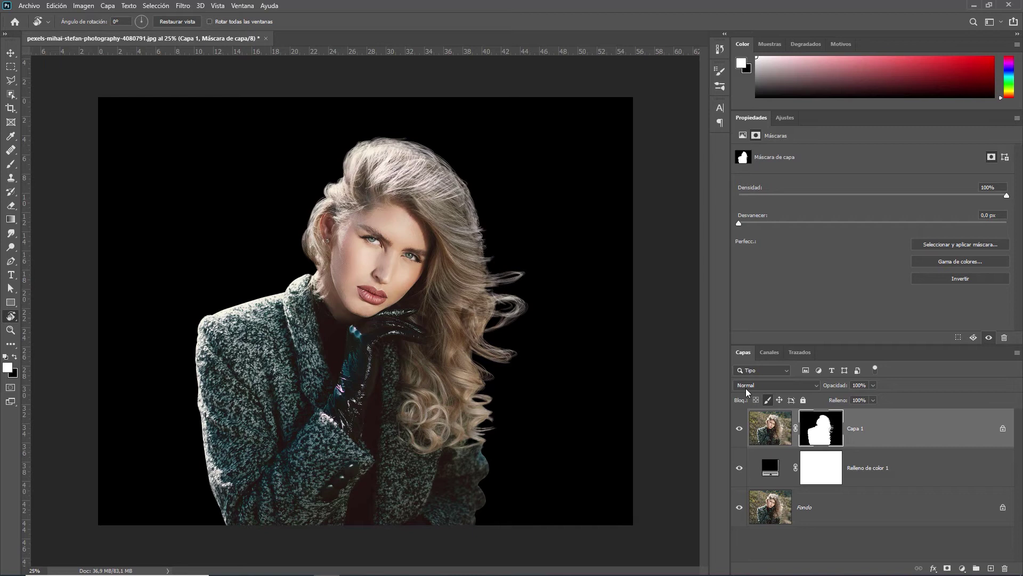
Zoom in closely on the face and the windblown strands on the right side of the hair.
key(z)
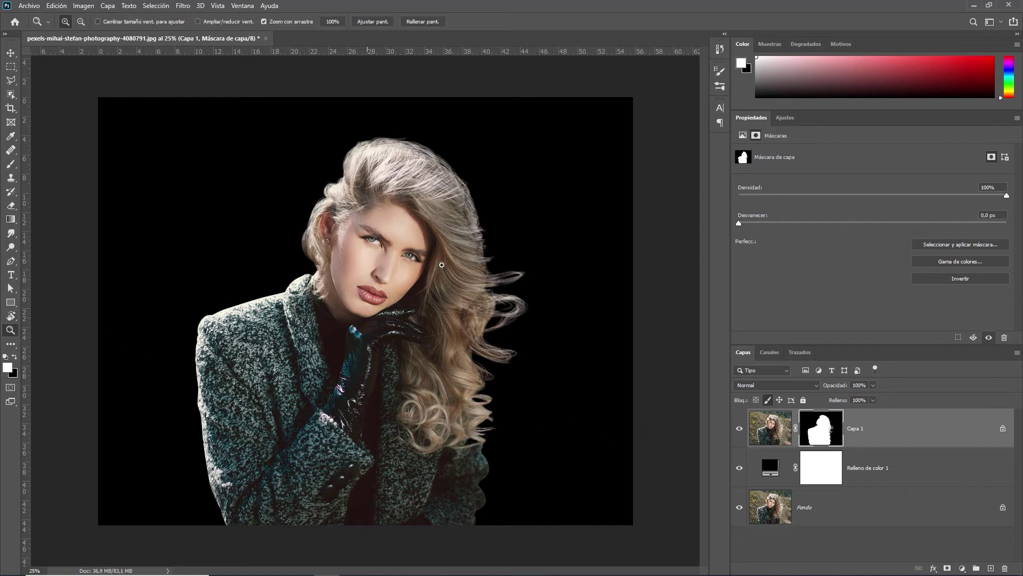
click(513, 262)
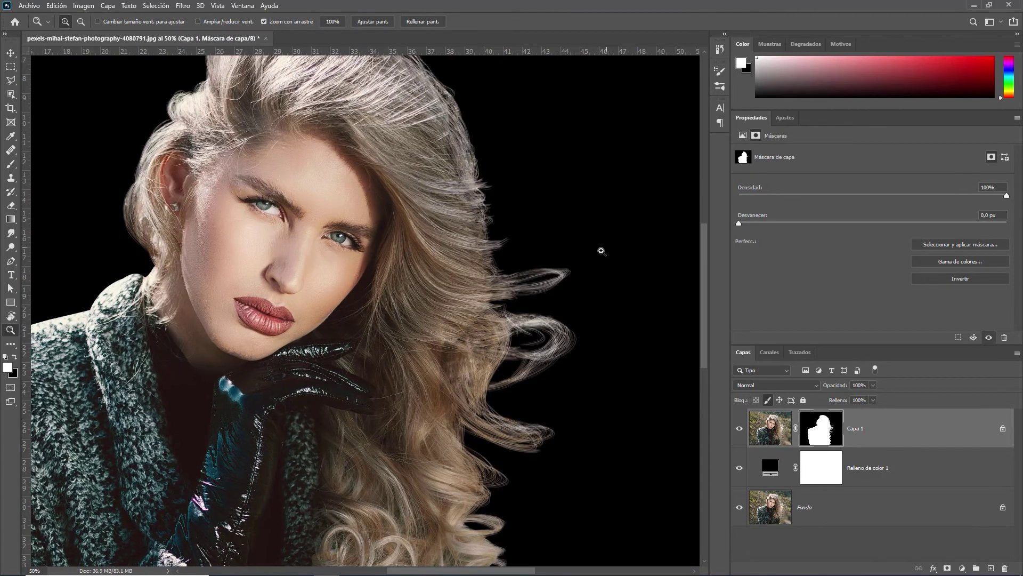
drag(514, 249, 571, 339)
drag(573, 403, 725, 412)
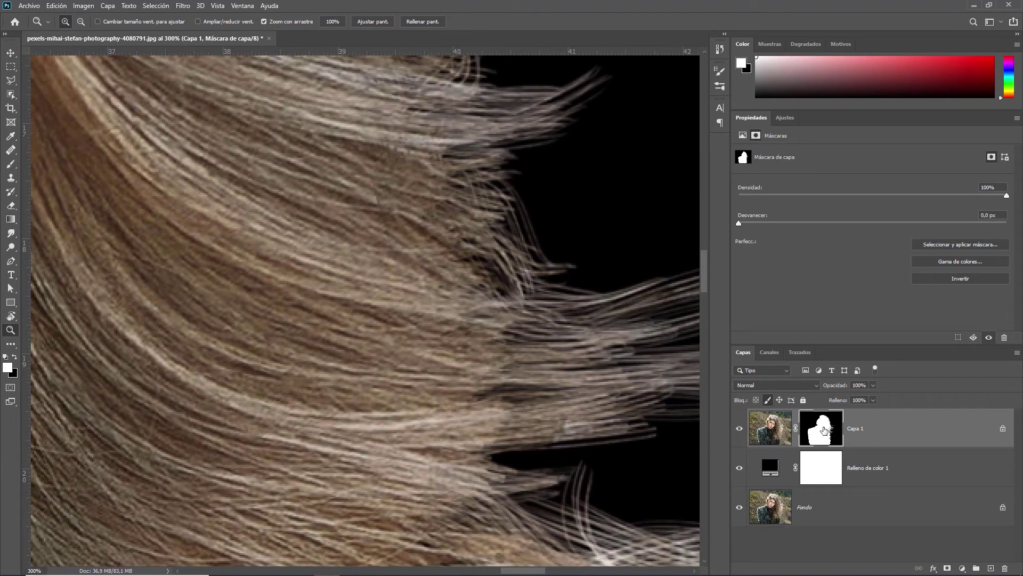
Brighten strand tips along the right hair edge with white mask strokes, then fit the whole portrait on screen.
key(b)
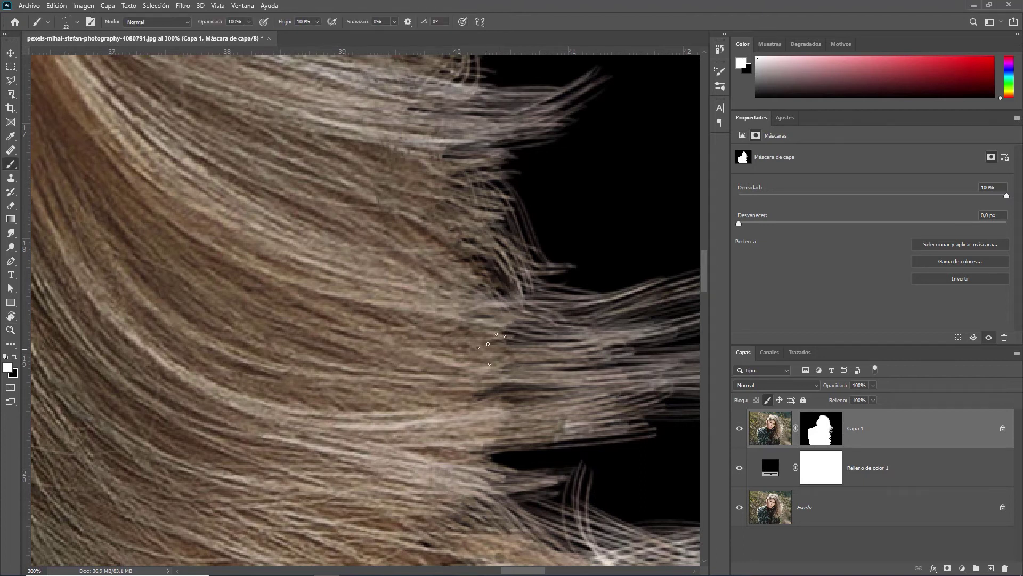
drag(549, 331, 506, 358)
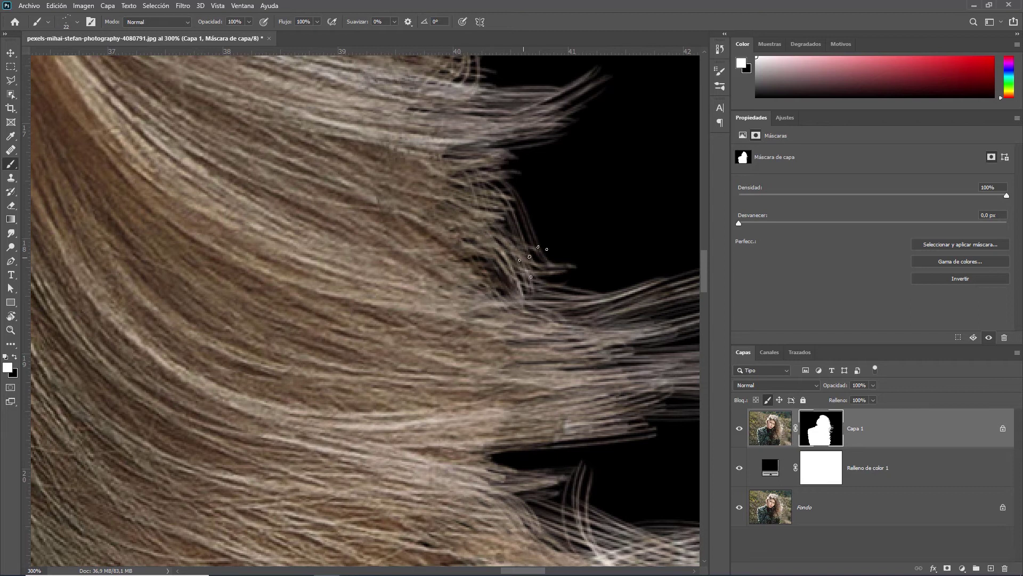
drag(438, 269, 446, 236)
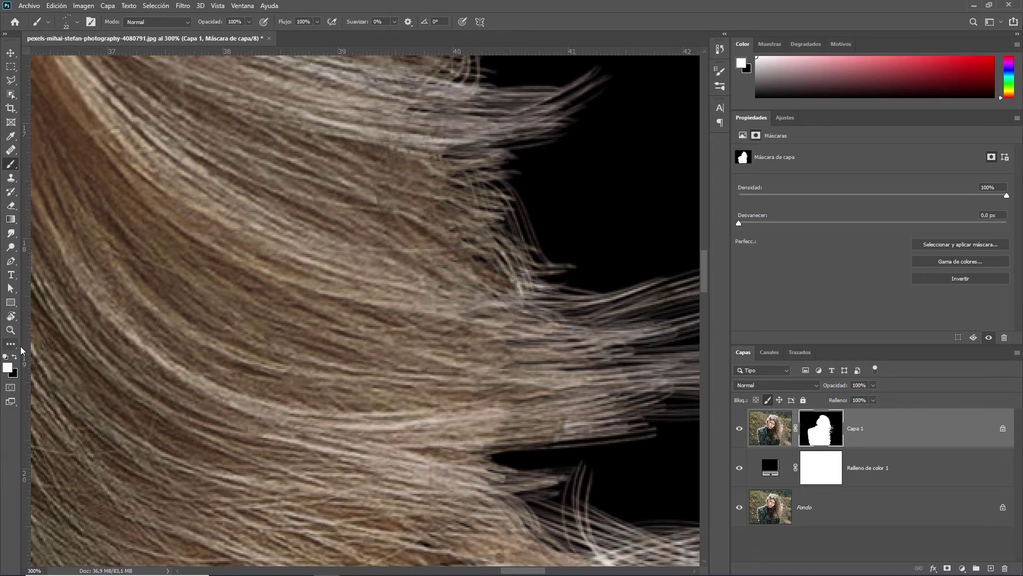
click(10, 330)
key(ctrl+0)
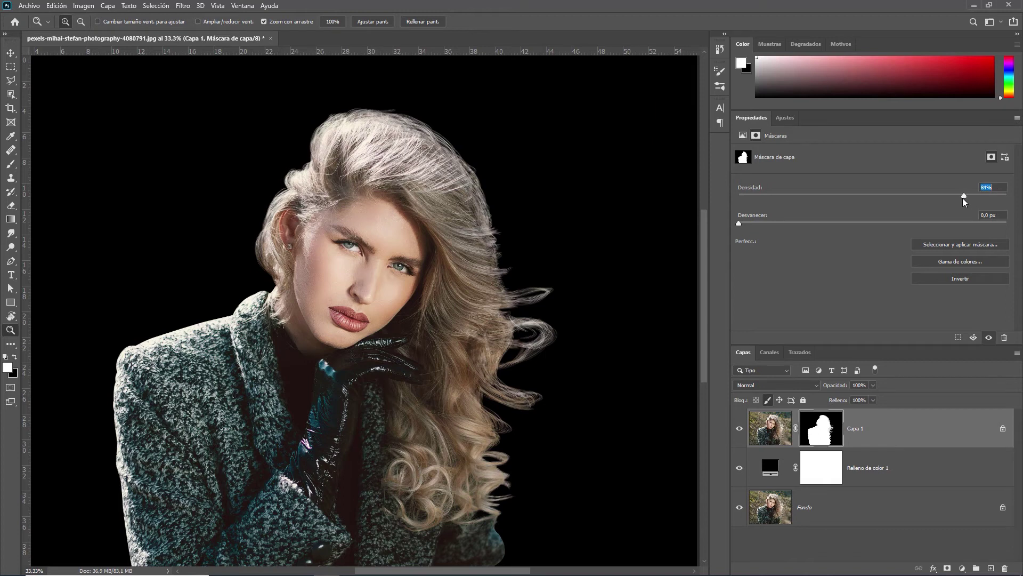
Lower Capa 1's mask density to 66%, pick the Pincel Mechon Separado Final brush, and zoom on the hair.
drag(944, 200, 929, 201)
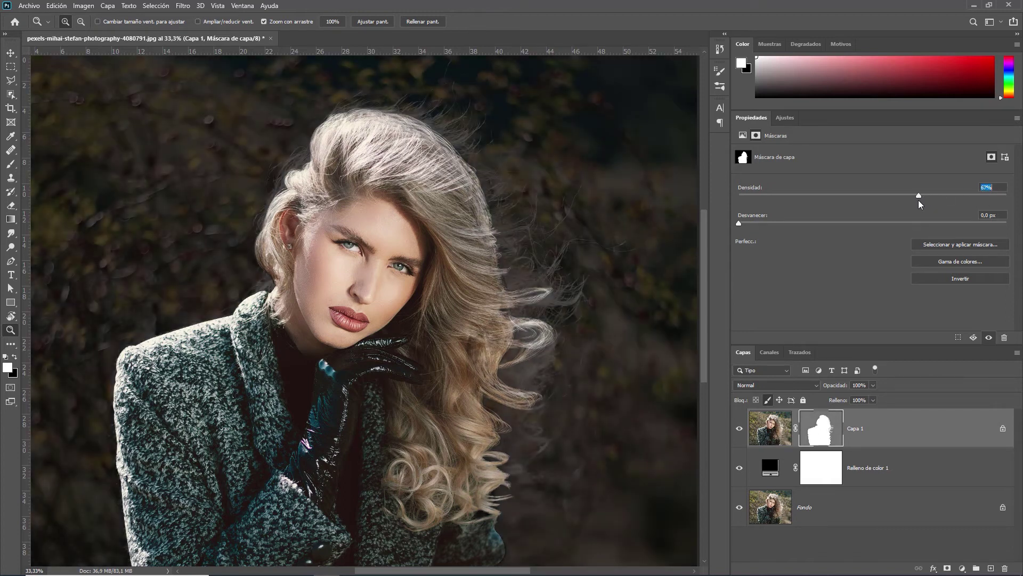
drag(915, 200, 916, 200)
click(10, 164)
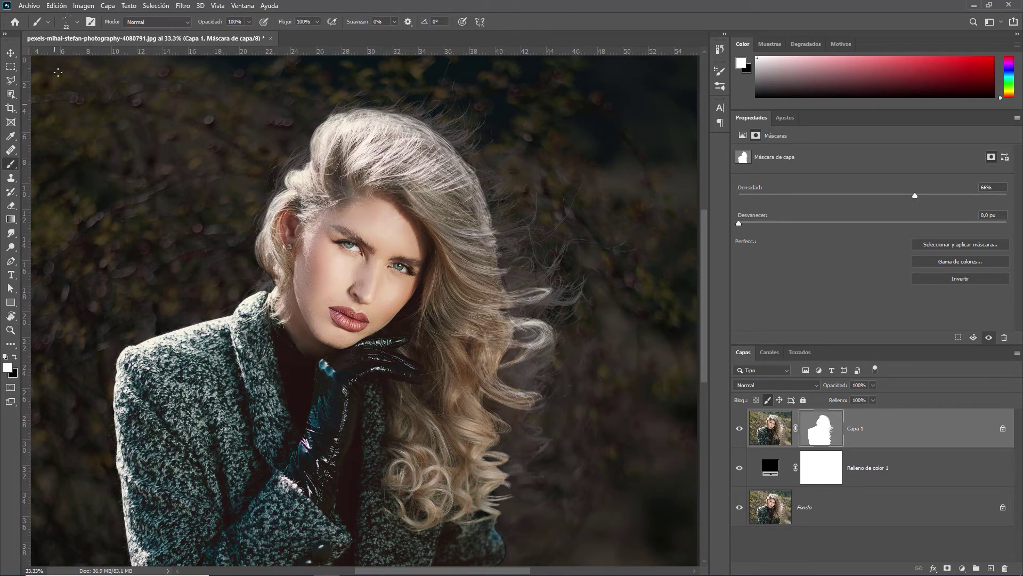
click(67, 30)
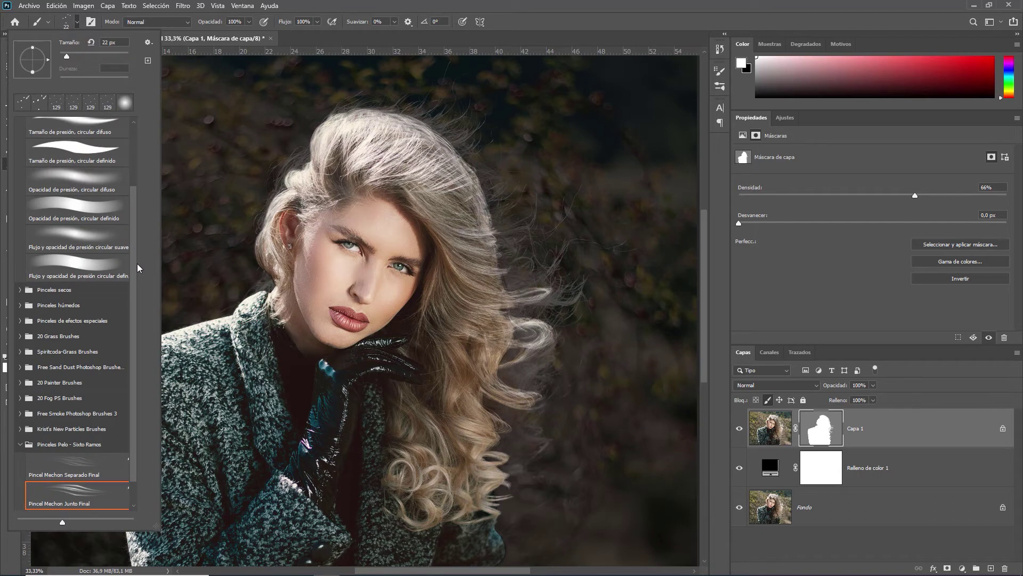
click(129, 471)
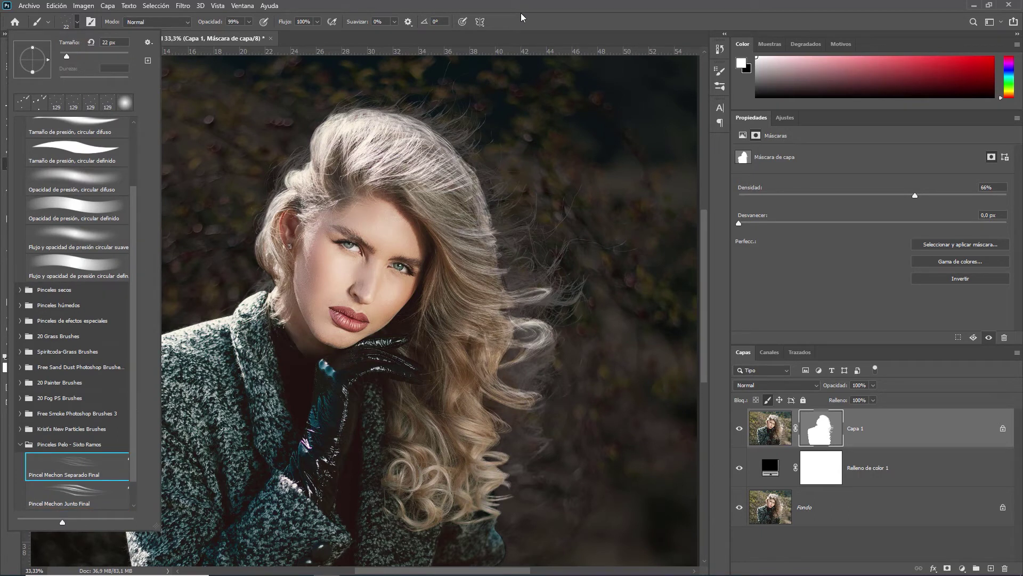
click(531, 21)
click(11, 330)
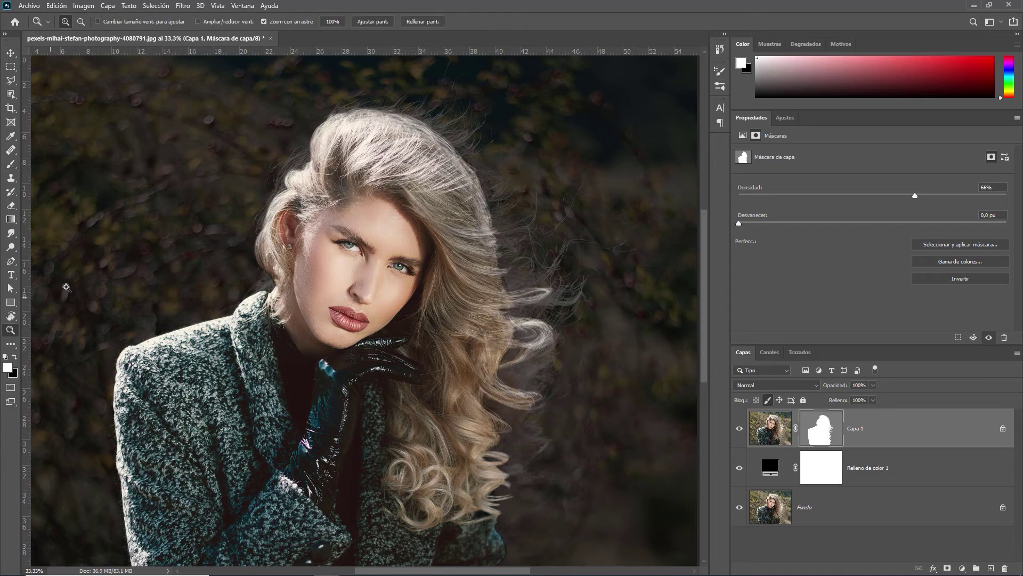
click(295, 140)
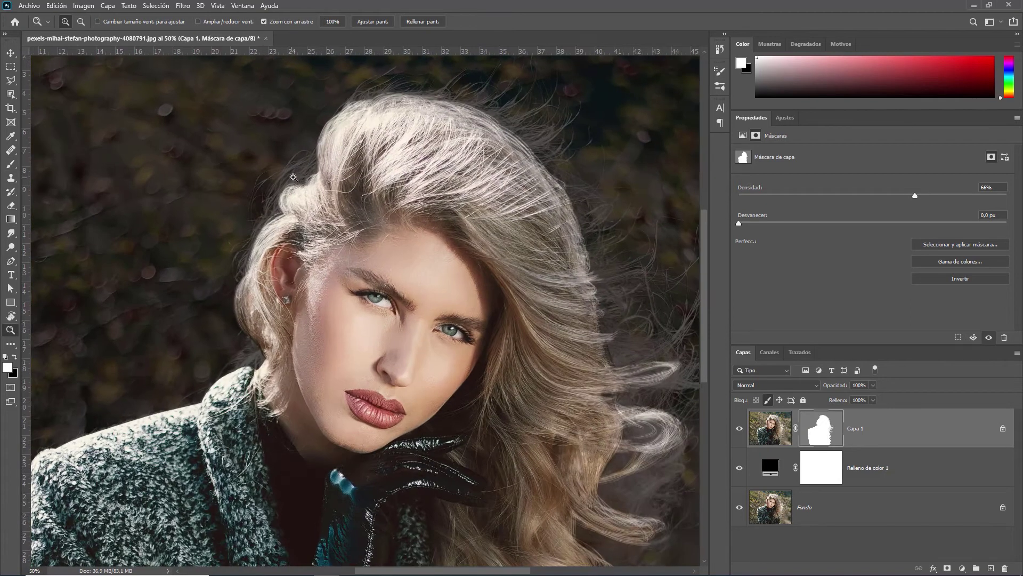
Zoom closer and paint a first stray strand into the mask at 100% brush opacity.
click(266, 118)
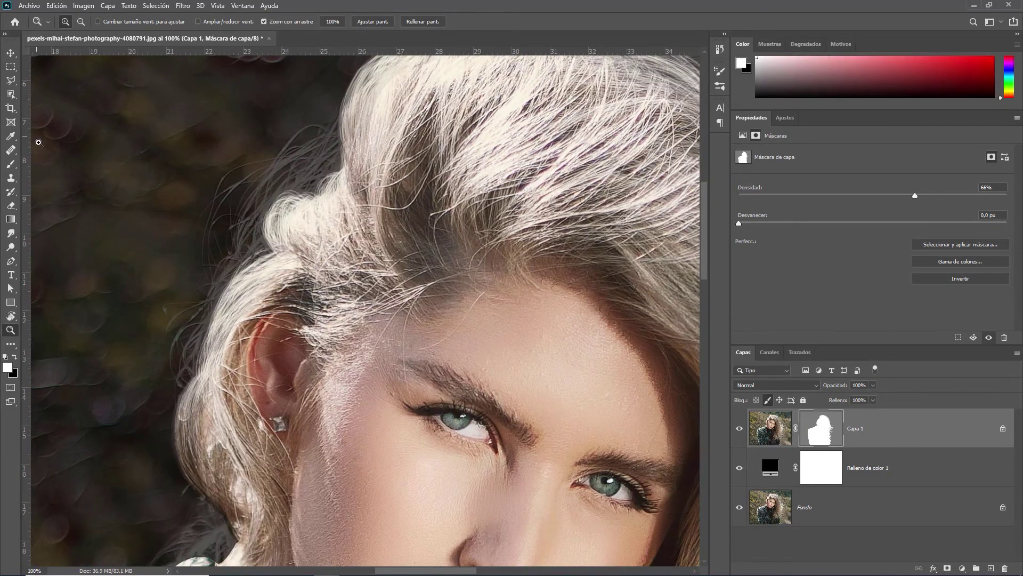
click(11, 164)
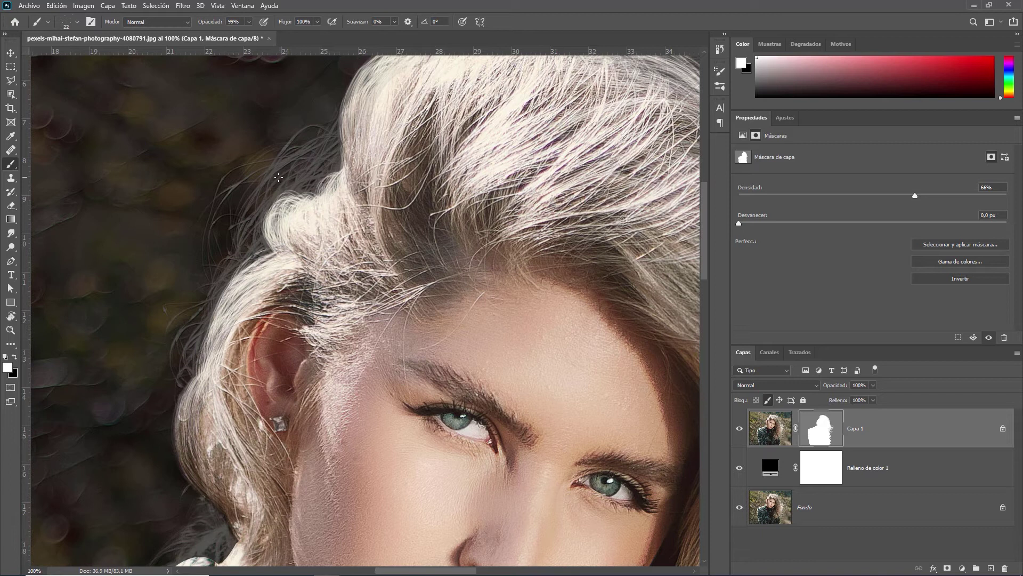
key(0)
drag(232, 222, 308, 149)
Set the brush size to 30 px.
click(77, 22)
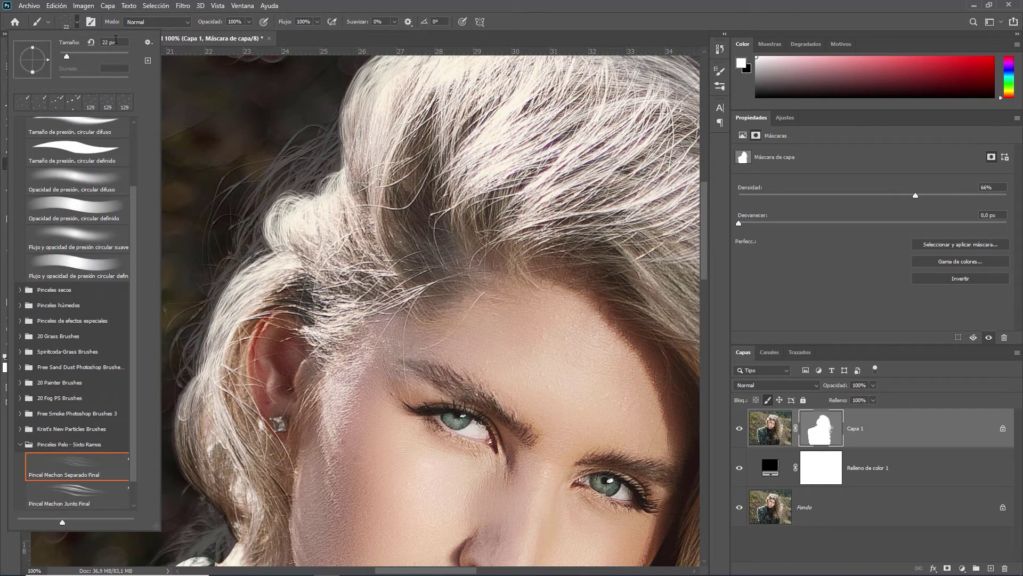
drag(116, 45, 86, 48)
text(30)
key(Return)
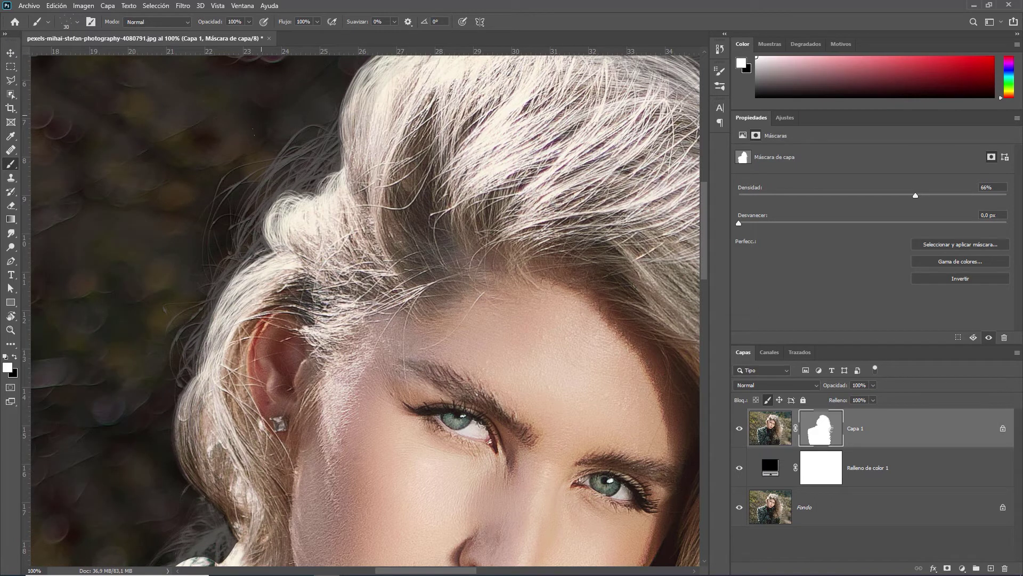
Paint the flyaway strands along the upper-left hair edge into Capa 1's mask.
drag(260, 192, 314, 158)
drag(346, 138, 333, 179)
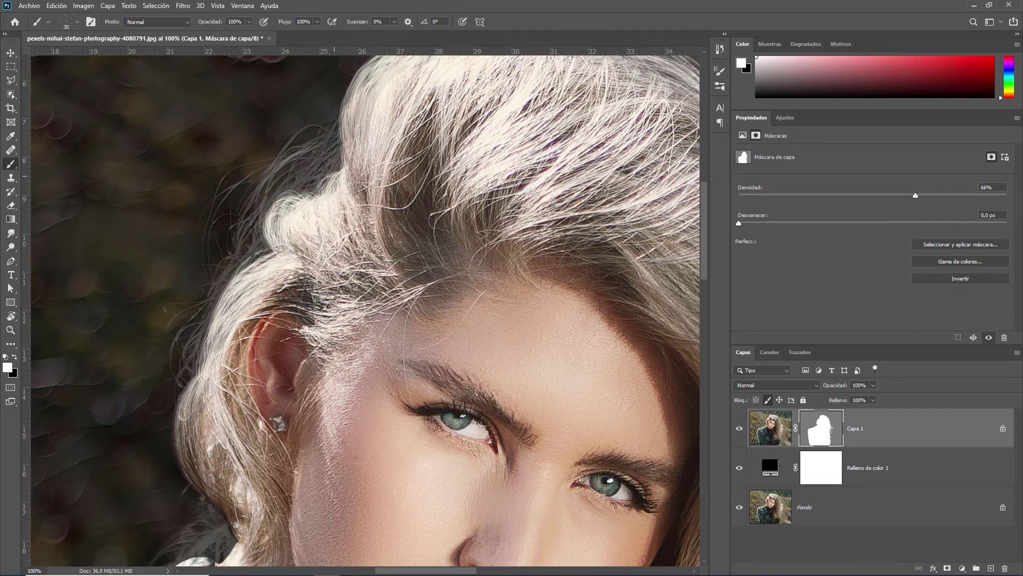
mouse_move(359, 143)
mouse_down()
mouse_move(341, 179)
mouse_move(308, 194)
mouse_move(321, 212)
mouse_up()
drag(349, 142, 318, 200)
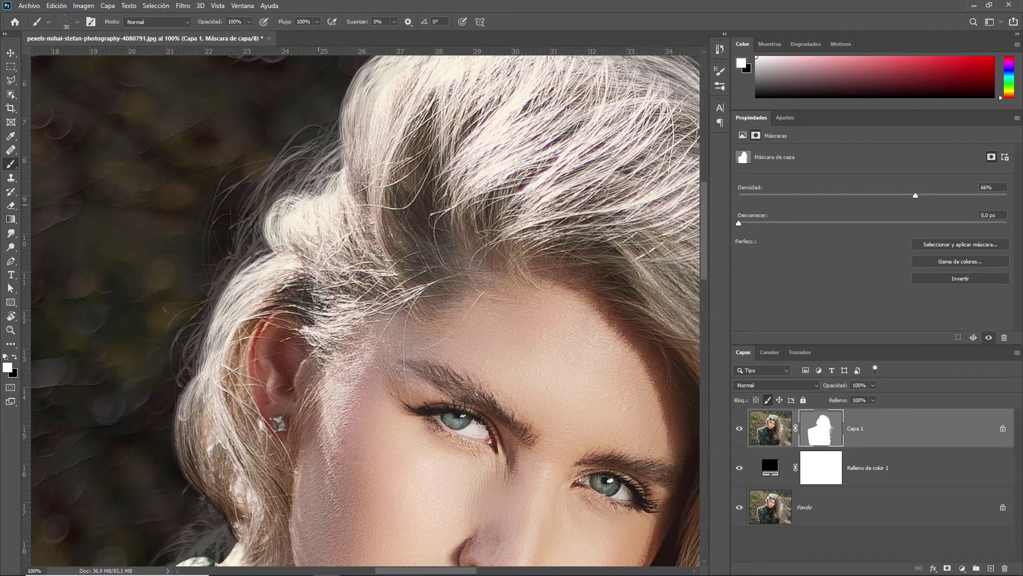
drag(346, 142, 300, 215)
drag(344, 157, 304, 195)
drag(341, 128, 253, 250)
drag(282, 192, 197, 373)
drag(341, 147, 293, 192)
drag(347, 110, 320, 192)
mouse_move(452, 433)
mouse_down()
mouse_move(492, 248)
mouse_move(153, 573)
mouse_up()
key(bracketright)
Paint the strands at the top and the windswept right edge of the hair into the mask.
mouse_move(143, 201)
mouse_down()
mouse_move(256, 176)
mouse_move(338, 182)
mouse_up()
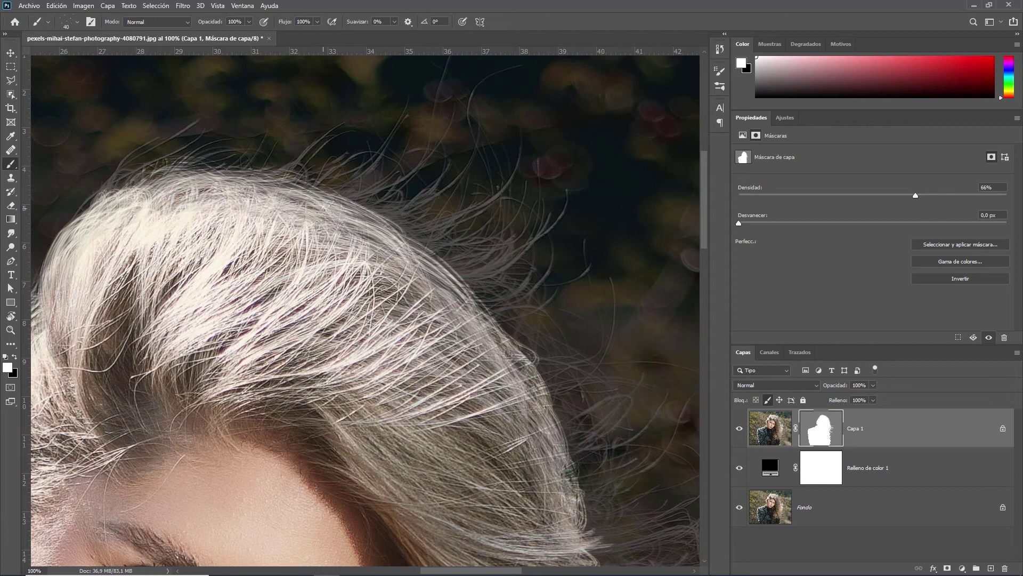
mouse_move(399, 235)
mouse_down()
mouse_move(326, 213)
mouse_move(385, 218)
mouse_up()
drag(415, 269, 442, 285)
mouse_move(382, 233)
mouse_down()
mouse_move(499, 322)
mouse_move(489, 309)
mouse_up()
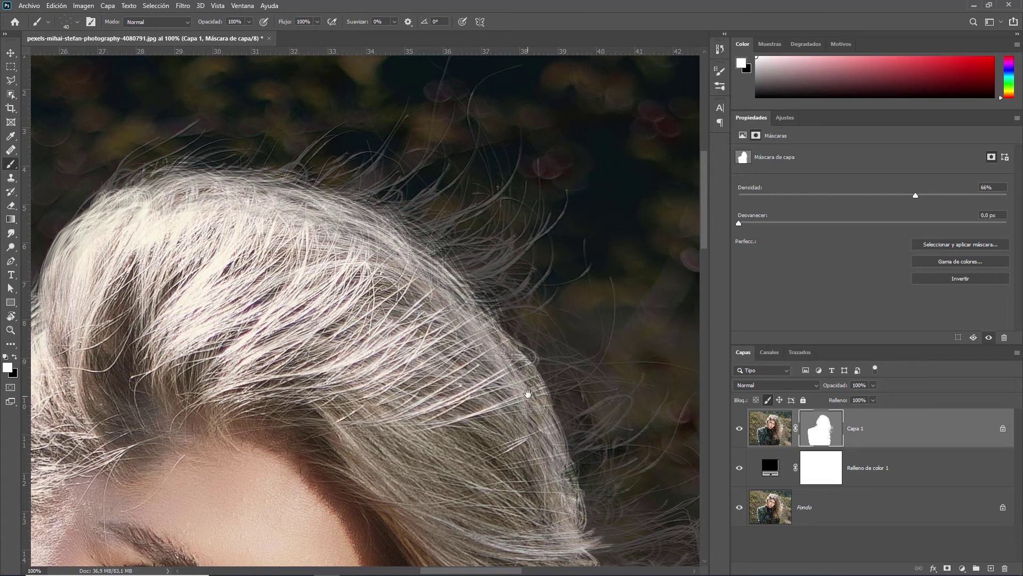
drag(527, 394, 406, 203)
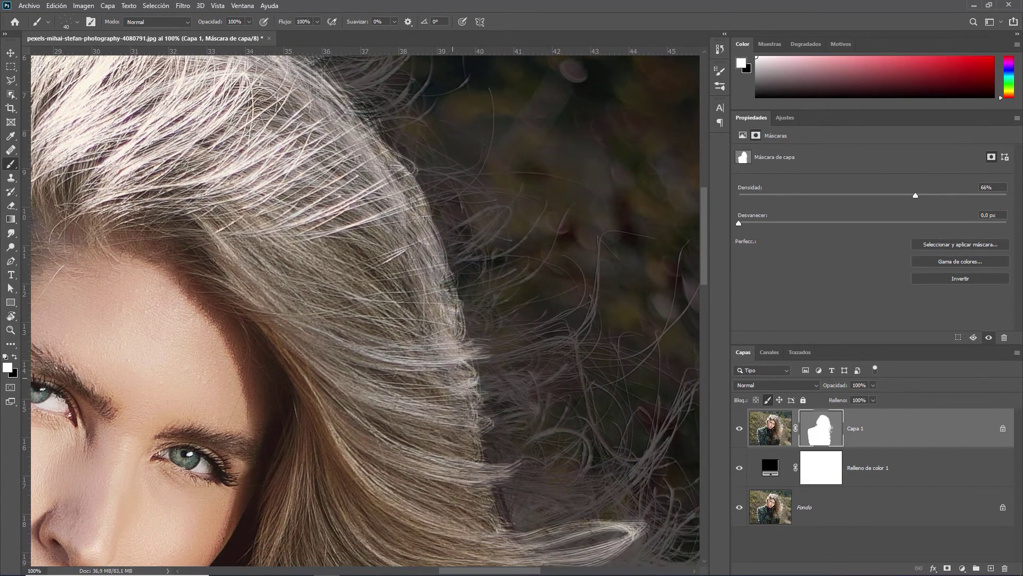
drag(456, 373, 349, 195)
drag(437, 405, 405, 211)
mouse_move(394, 330)
mouse_down()
mouse_move(403, 435)
mouse_move(496, 400)
mouse_up()
Paint the lower curl strands into the mask.
mouse_move(373, 416)
mouse_down()
mouse_move(501, 187)
mouse_move(623, 128)
mouse_up()
drag(374, 554, 386, 274)
drag(368, 416, 378, 298)
drag(410, 383, 511, 251)
drag(362, 229, 464, 229)
drag(501, 154, 528, 533)
drag(511, 224, 546, 383)
drag(586, 346, 427, 383)
mouse_move(555, 373)
mouse_down()
mouse_move(421, 283)
mouse_move(400, 237)
mouse_up()
drag(319, 160, 395, 309)
drag(560, 352, 485, 373)
Finish the last strands and raise Capa 1's mask density back to 100%.
drag(216, 107, 461, 290)
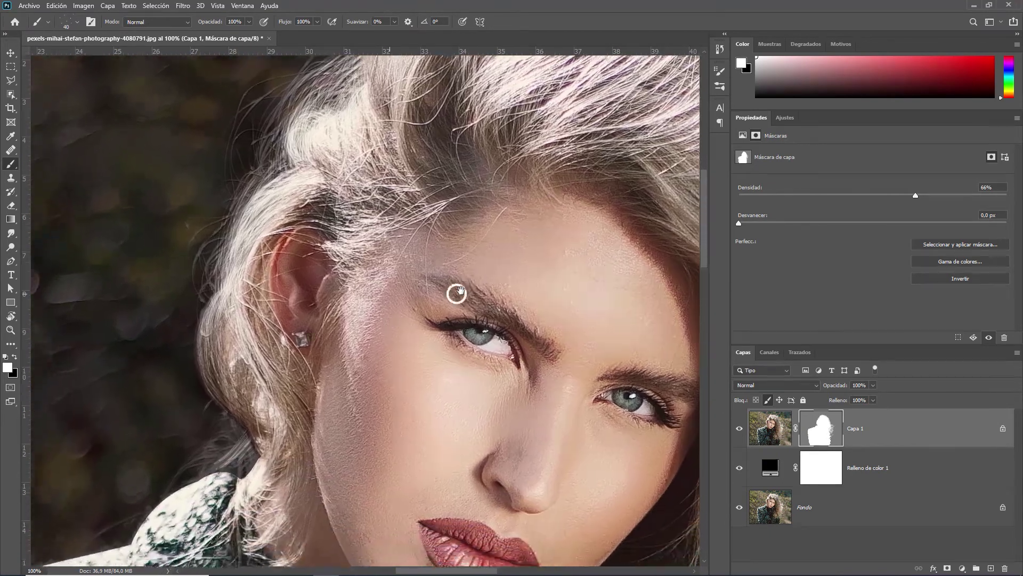
right_click(461, 291)
mouse_move(339, 372)
mouse_down()
mouse_move(343, 304)
mouse_move(327, 310)
mouse_up()
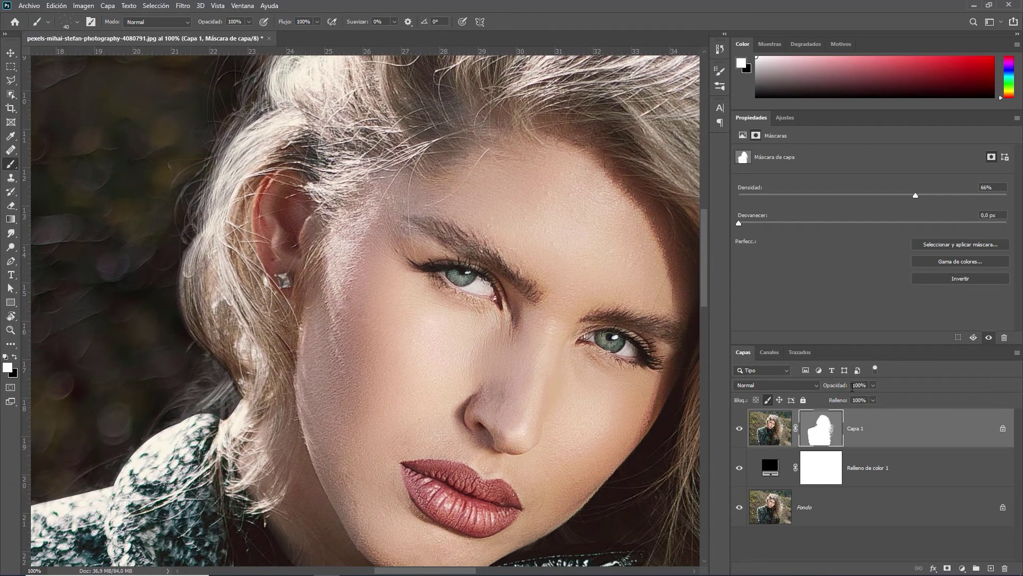
drag(917, 195, 968, 195)
key(Return)
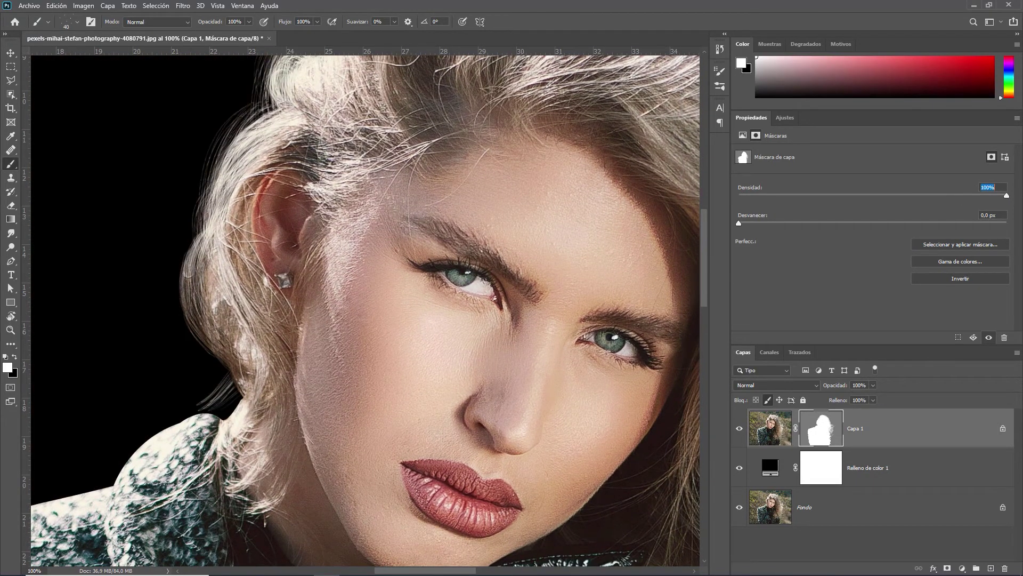
drag(578, 240, 593, 308)
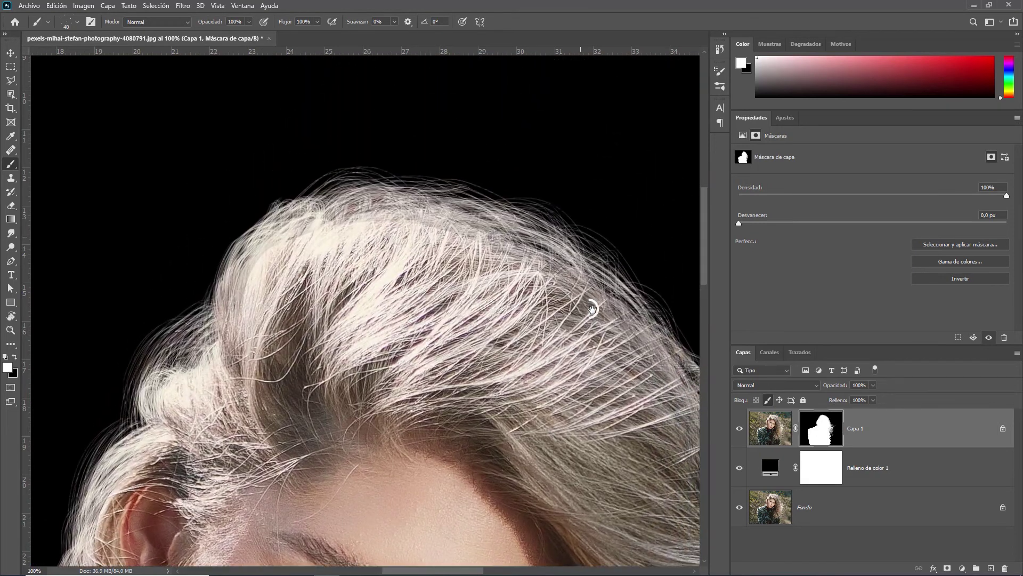
right_click(593, 308)
mouse_move(593, 308)
mouse_down()
mouse_move(436, 262)
mouse_move(302, 87)
mouse_up()
drag(528, 366, 436, 115)
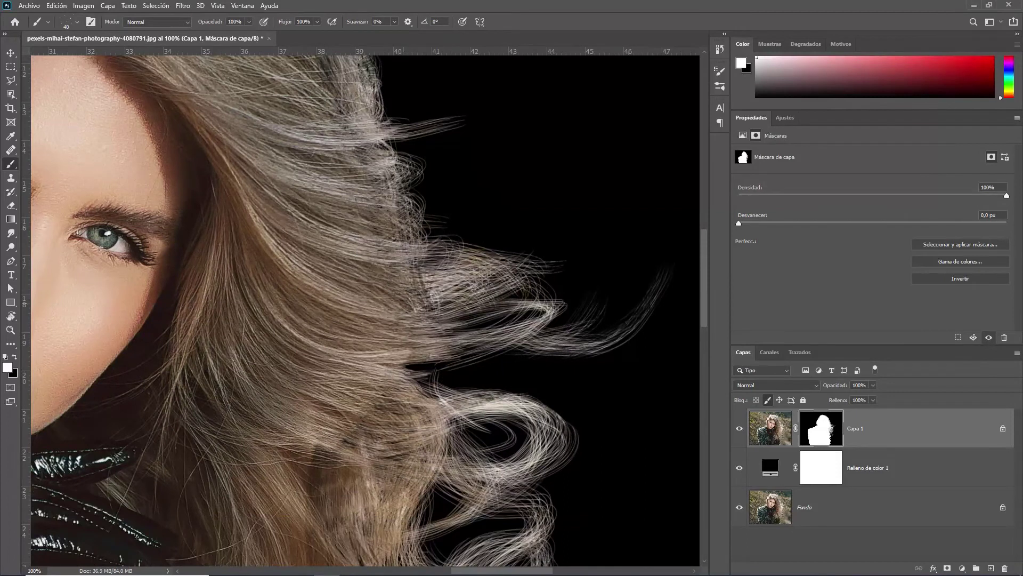
scroll(365, 309, down, 5)
scroll(365, 309, down, 5)
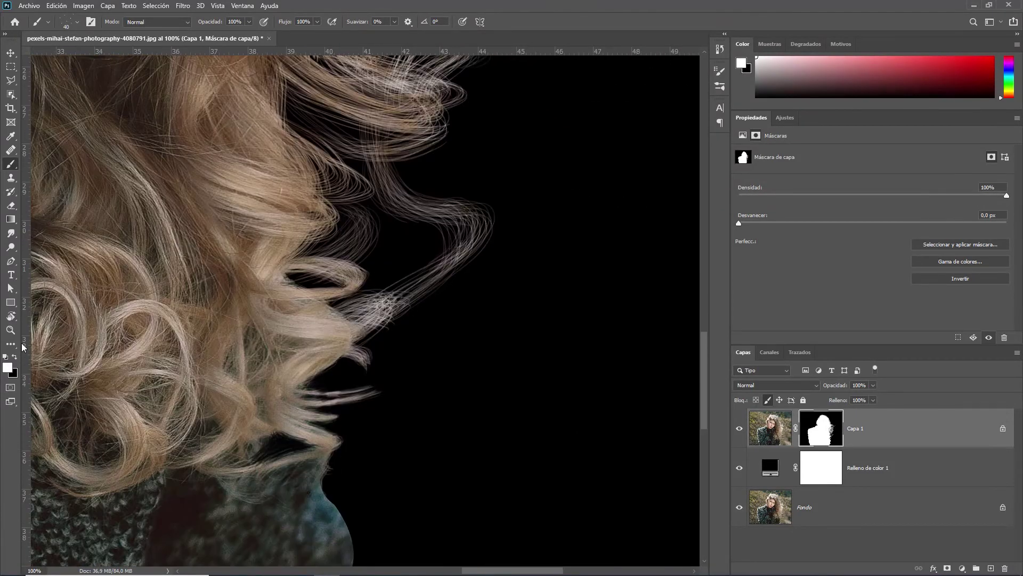
click(10, 330)
drag(530, 269, 494, 226)
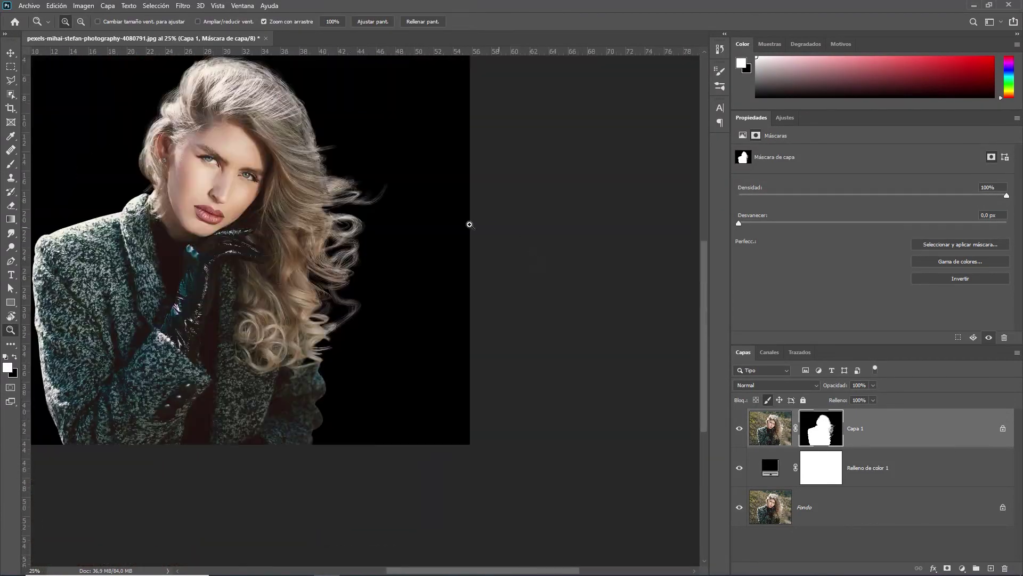
click(284, 153)
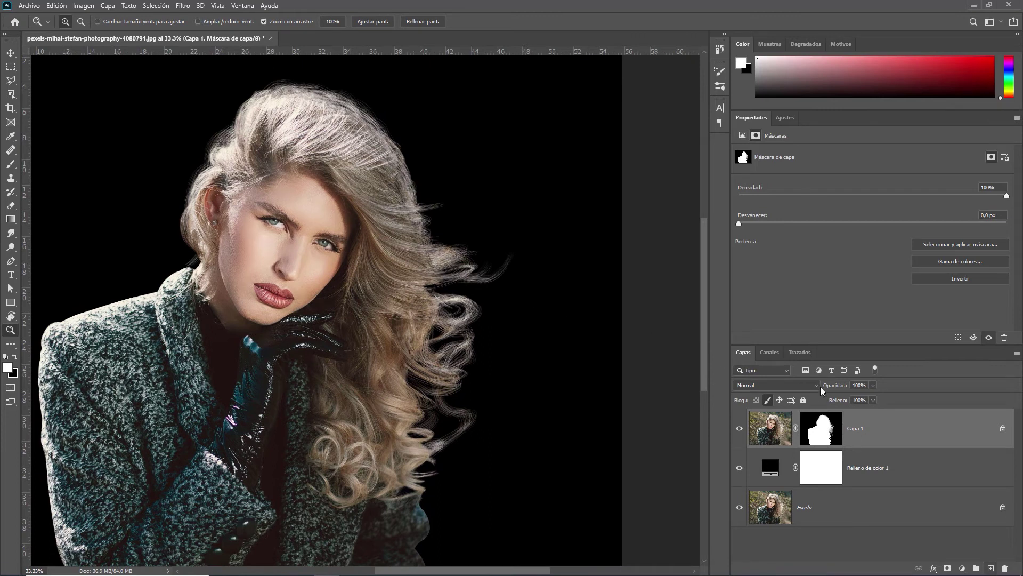
click(992, 568)
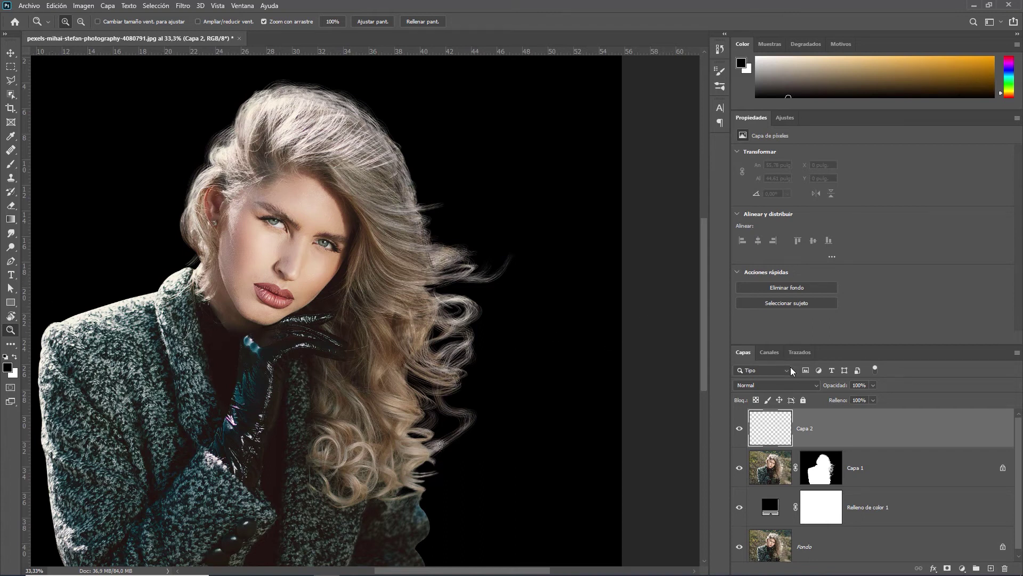
Lower Capa 1's mask density to about 69% so the original background shows.
click(832, 473)
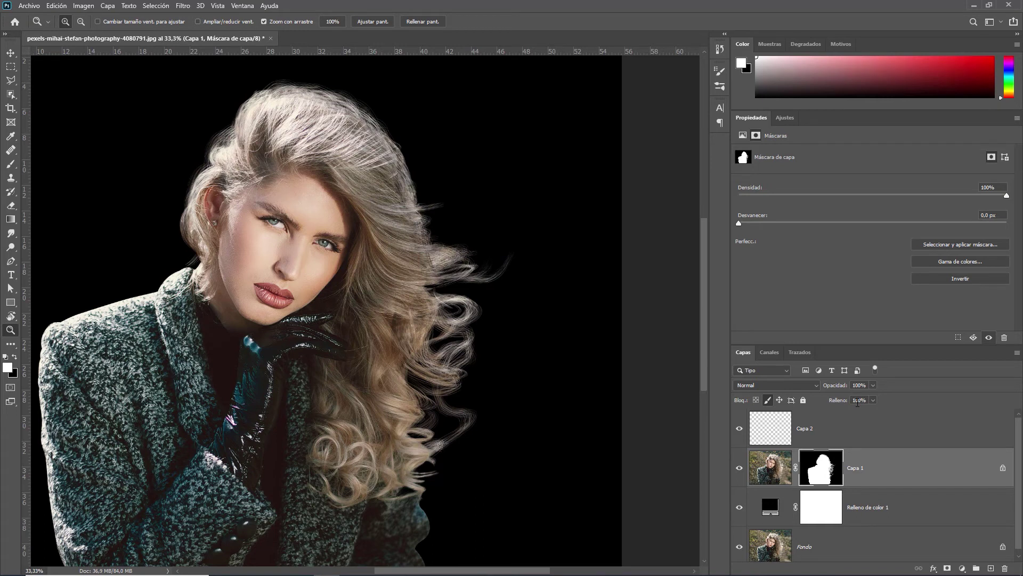
drag(840, 385, 894, 350)
drag(982, 196, 925, 199)
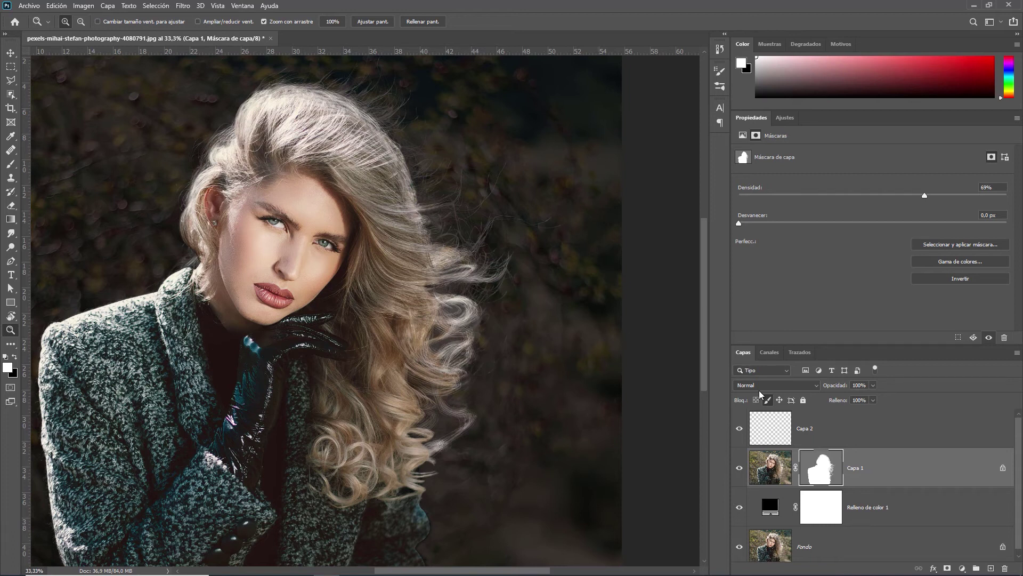
Make Capa 2 active and zoom in on the coat and upper-left hair edge.
click(772, 429)
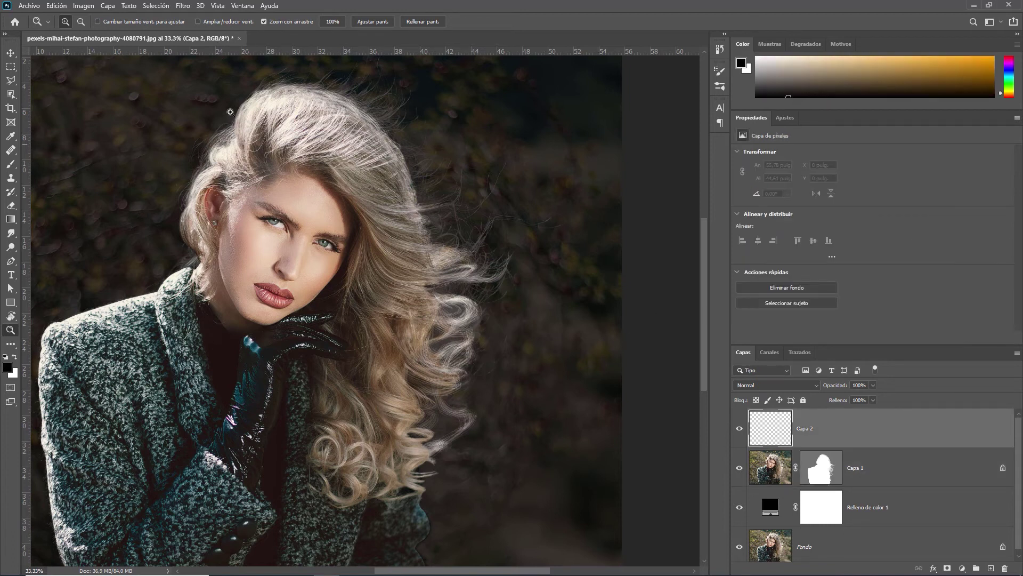
click(208, 121)
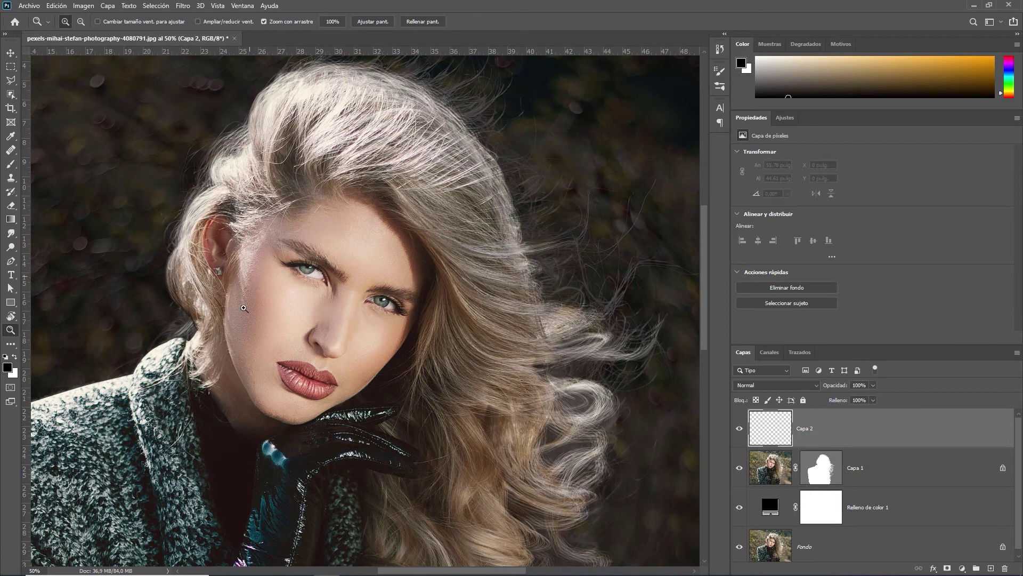
click(185, 338)
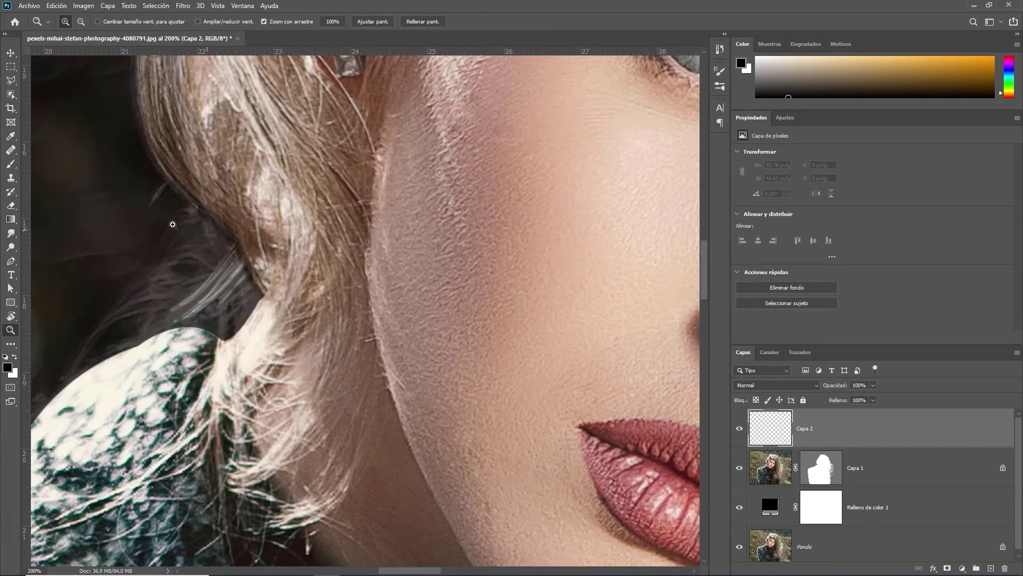
Choose the Pelo simple hair brush from the brush presets.
click(11, 163)
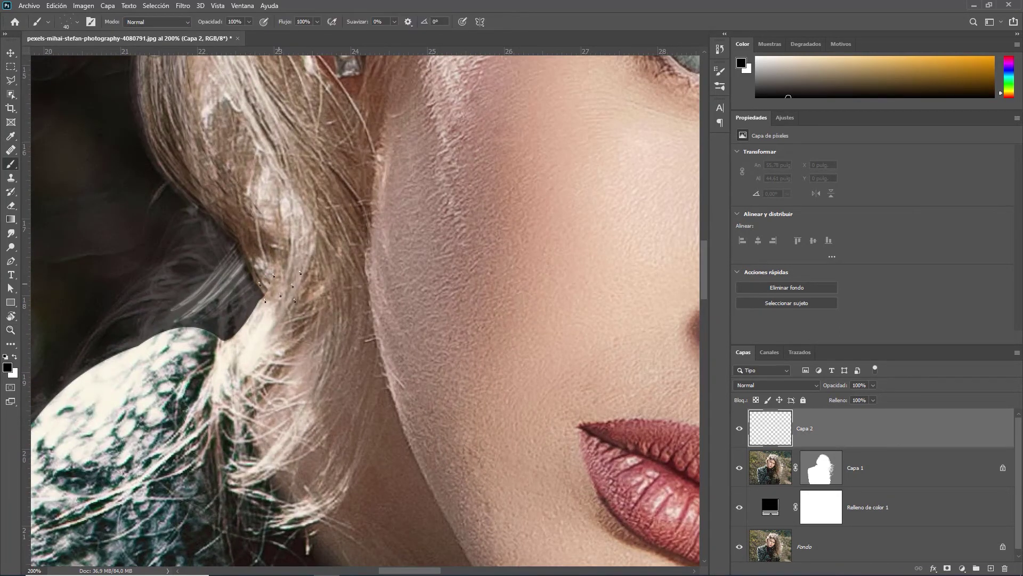
click(38, 22)
click(76, 22)
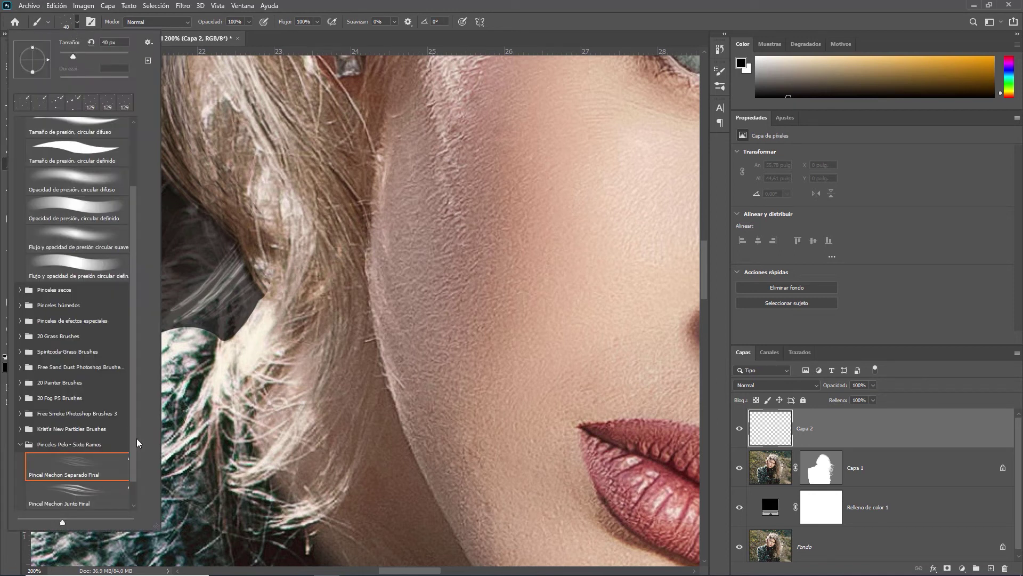
scroll(136, 462, down, 1)
scroll(135, 461, down, 1)
click(127, 492)
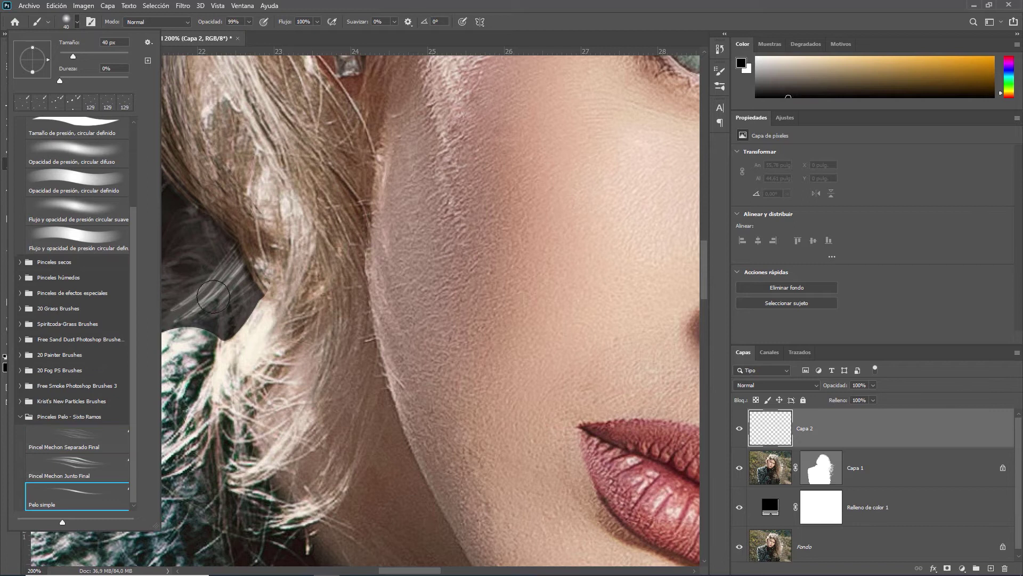
click(532, 12)
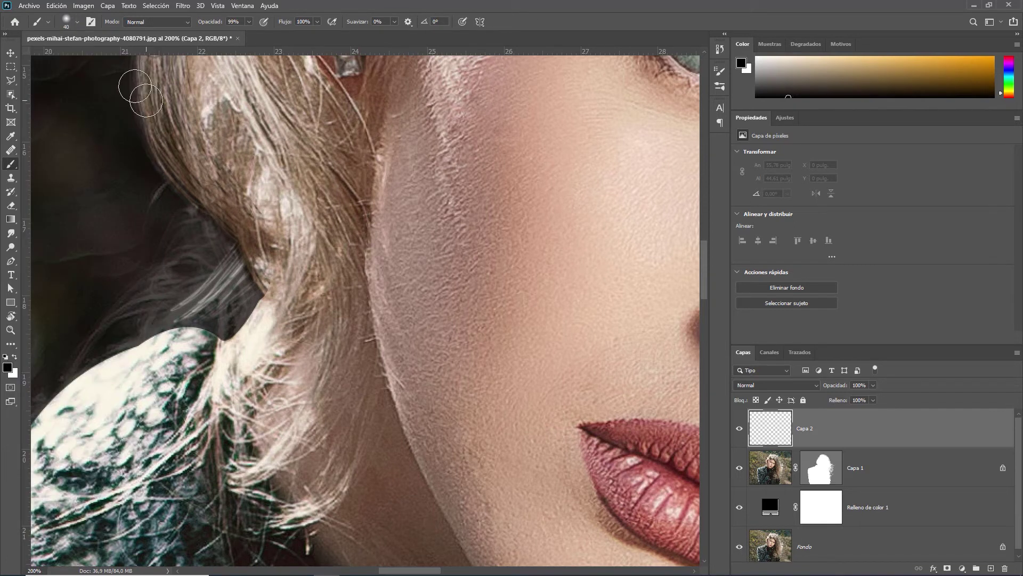
Set the brush size to 4 px and sample the light cream hair colour.
click(66, 20)
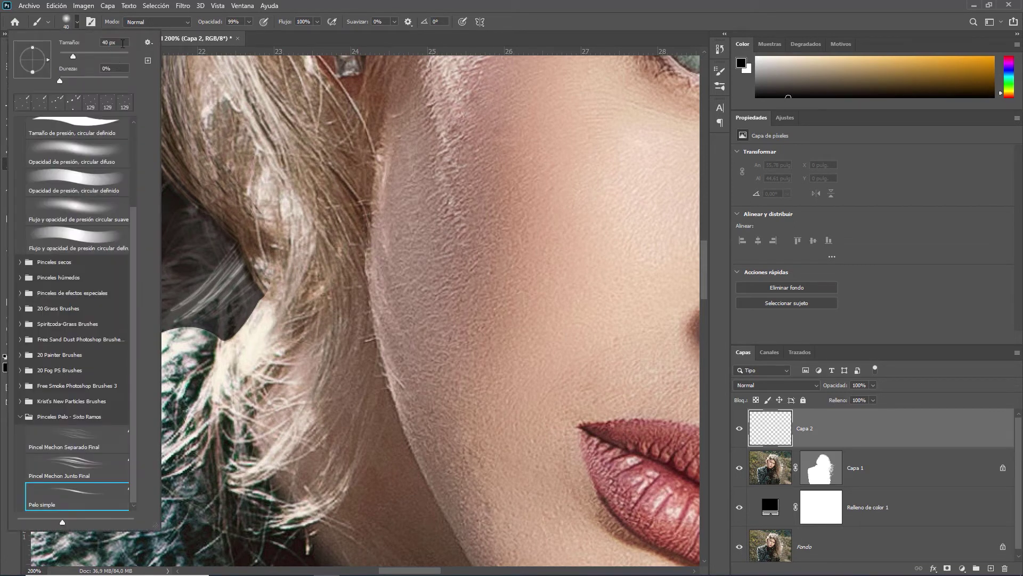
text(4)
key(Return)
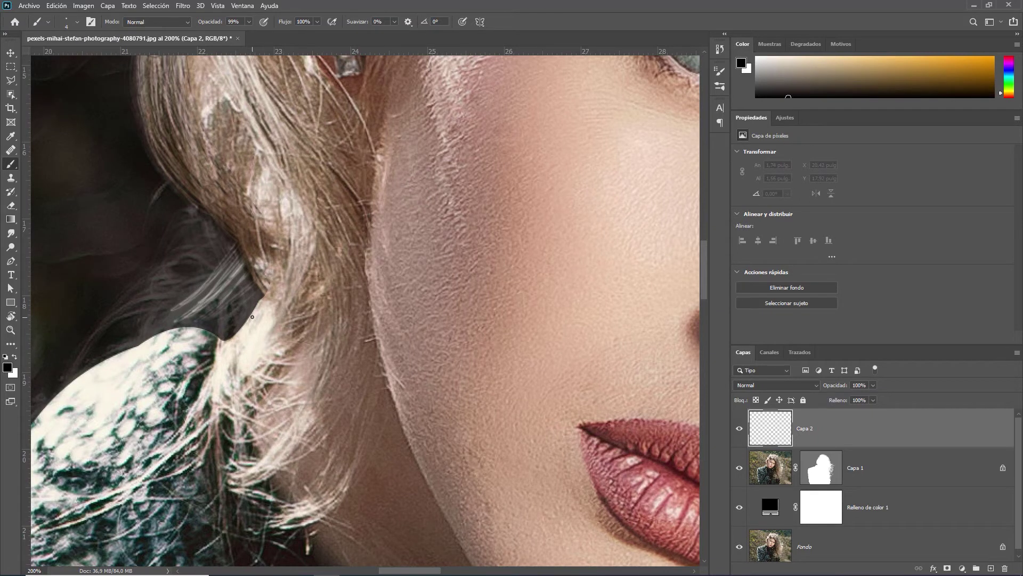
key(alt)
alt+click(260, 322)
Paint long light hair strands out to the left of the hair on Capa 2.
drag(263, 254, 179, 322)
drag(258, 277, 165, 320)
drag(252, 285, 104, 356)
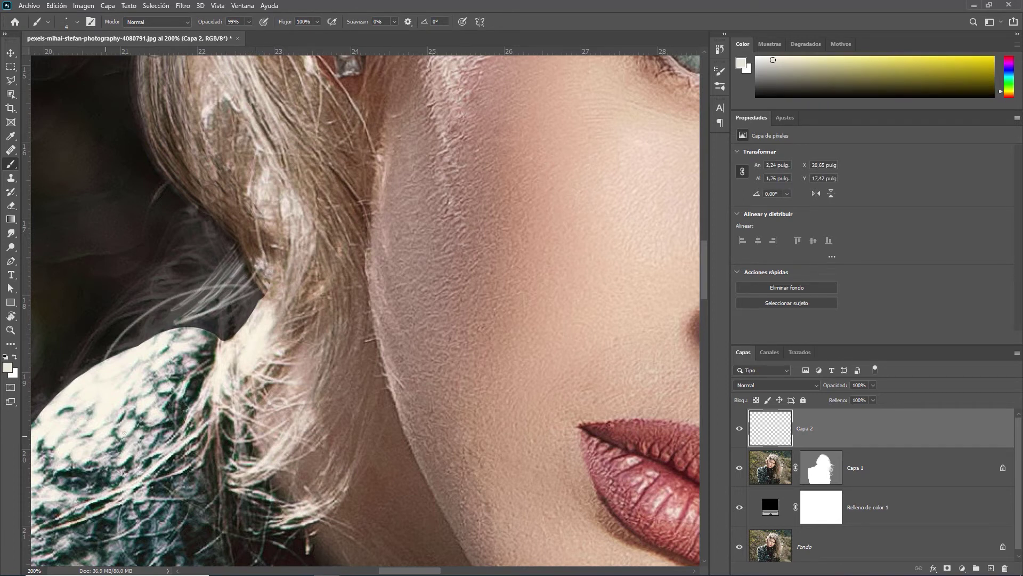
drag(238, 305, 170, 366)
drag(216, 277, 113, 339)
drag(254, 247, 65, 387)
drag(258, 268, 178, 373)
drag(266, 289, 224, 344)
drag(131, 269, 200, 164)
Sample a greyish-brown hair colour and paint brownish strands near the ear.
alt+click(220, 213)
drag(256, 272, 112, 356)
drag(170, 159, 314, 368)
drag(308, 188, 234, 326)
drag(317, 205, 349, 498)
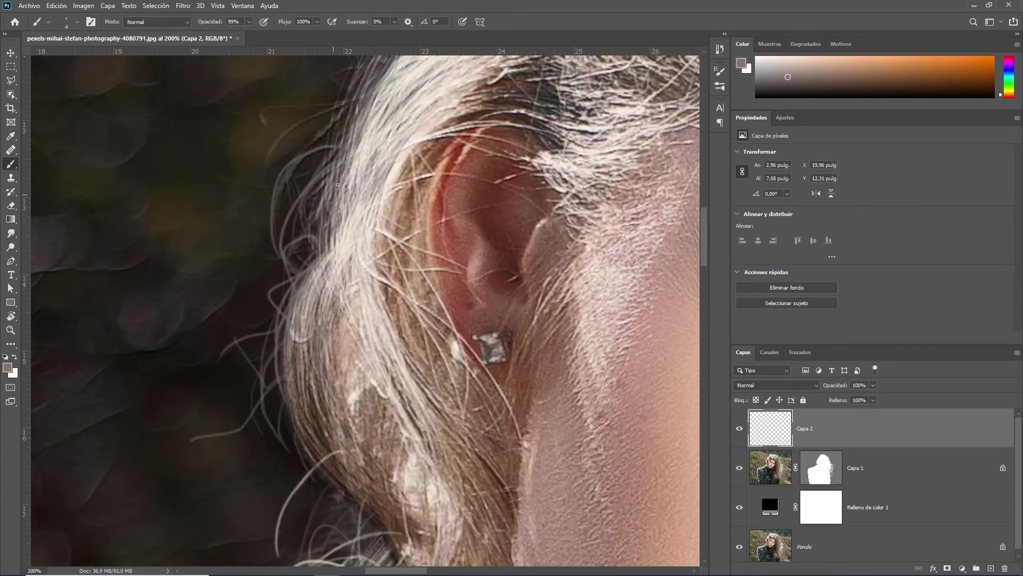
Sample a light cream hair colour and paint strands above the ear and along the top.
alt+click(488, 179)
mouse_move(507, 67)
mouse_down()
mouse_move(411, 347)
mouse_move(384, 501)
mouse_up()
drag(480, 277, 357, 408)
drag(623, 85, 346, 437)
drag(640, 123, 512, 315)
drag(448, 219, 347, 341)
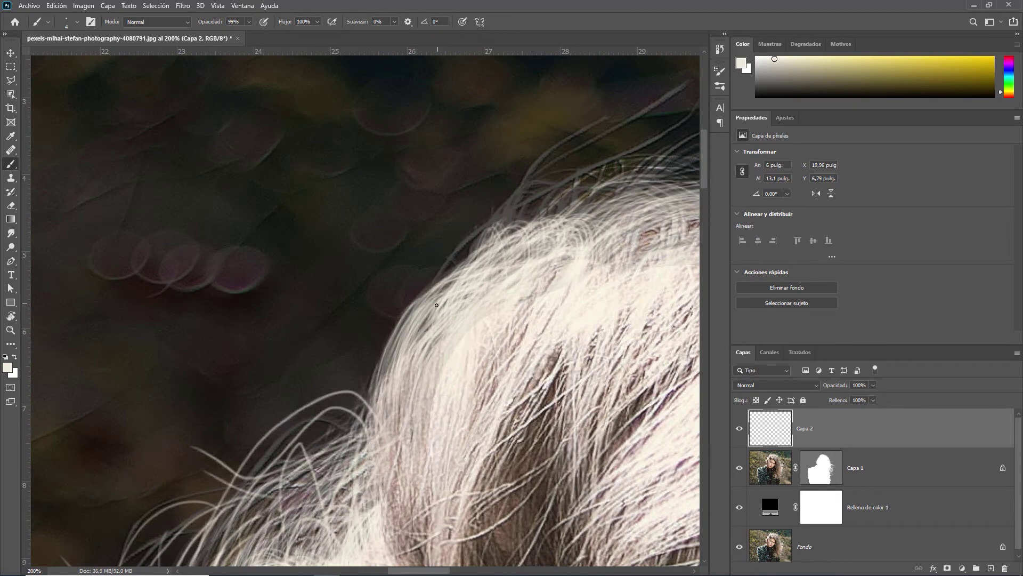
drag(533, 160, 213, 346)
drag(666, 176, 411, 293)
drag(533, 160, 213, 266)
drag(580, 229, 426, 400)
mouse_move(533, 186)
mouse_down()
mouse_move(371, 269)
mouse_move(306, 325)
mouse_up()
Paint more light strands and flyaways beyond the hair edge.
drag(549, 149, 352, 368)
drag(661, 275, 474, 395)
drag(618, 336, 463, 453)
drag(522, 421, 215, 323)
drag(432, 203, 255, 507)
drag(565, 224, 240, 469)
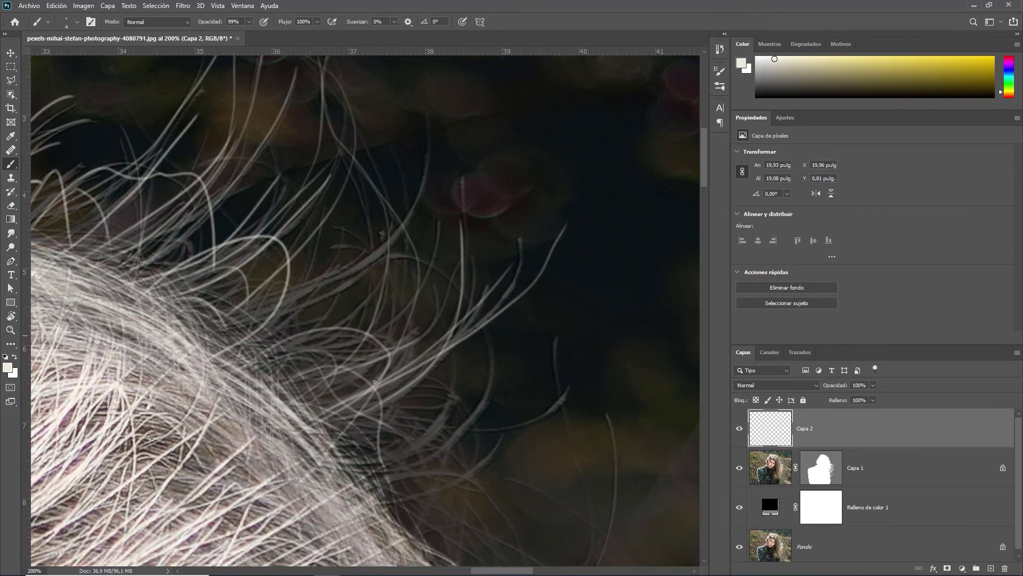
drag(475, 218, 310, 416)
drag(443, 123, 206, 320)
drag(490, 152, 176, 358)
drag(442, 192, 242, 384)
mouse_move(517, 288)
mouse_down()
mouse_move(282, 187)
mouse_move(458, 443)
mouse_up()
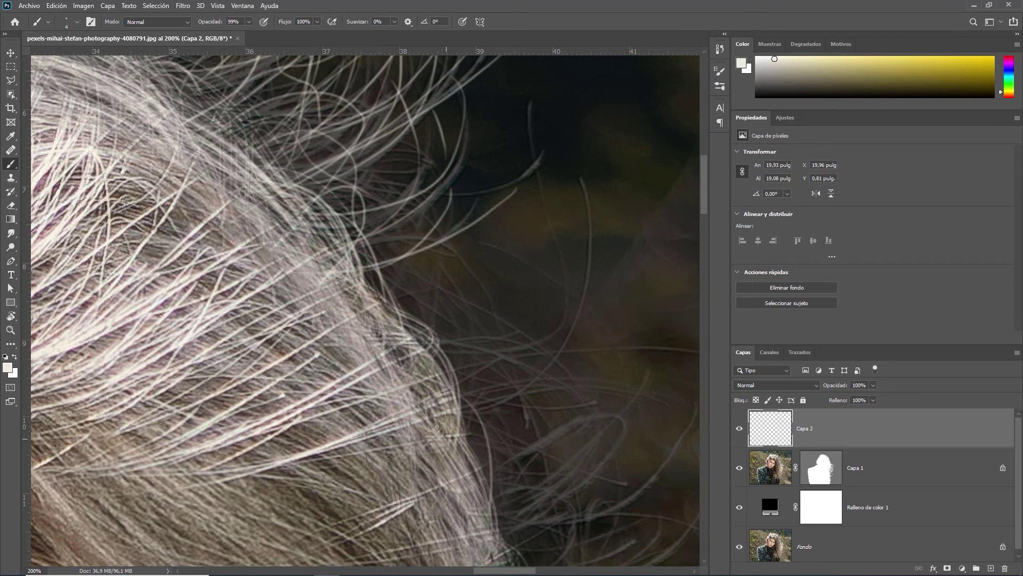
Paint light strands along the hair edge and loose strands on the right side.
drag(640, 288, 405, 421)
drag(591, 123, 373, 421)
drag(569, 404, 483, 225)
drag(522, 223, 376, 347)
drag(576, 346, 421, 398)
drag(501, 357, 406, 453)
drag(608, 330, 437, 495)
drag(617, 383, 510, 224)
drag(443, 219, 249, 343)
drag(399, 360, 226, 502)
drag(543, 448, 421, 250)
Paint loose strands beside the curls and flowing outward from them.
drag(480, 299, 442, 394)
drag(458, 373, 321, 400)
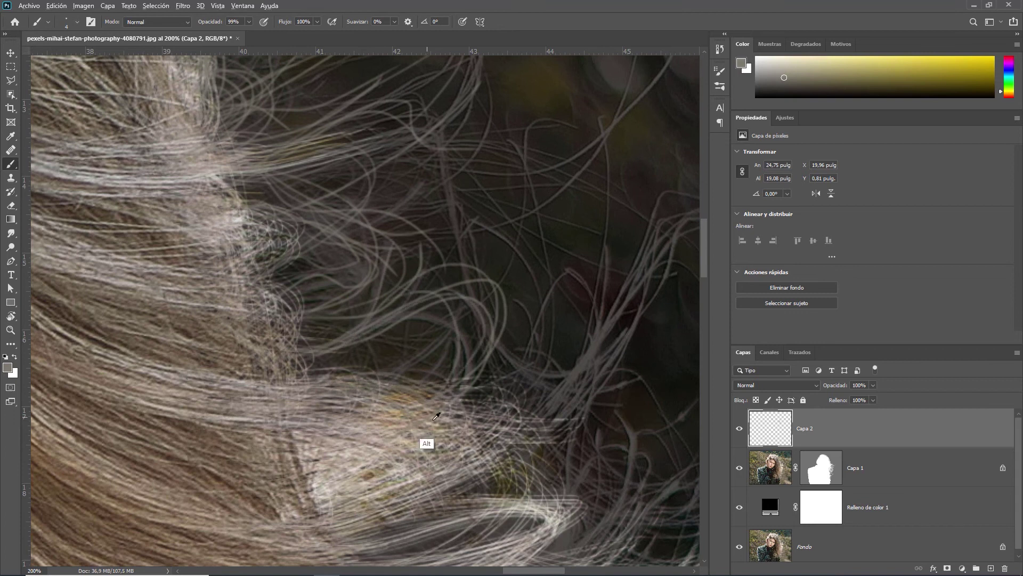
drag(493, 379, 325, 431)
drag(549, 421, 519, 499)
mouse_move(398, 145)
mouse_down()
mouse_move(308, 192)
mouse_move(213, 304)
mouse_up()
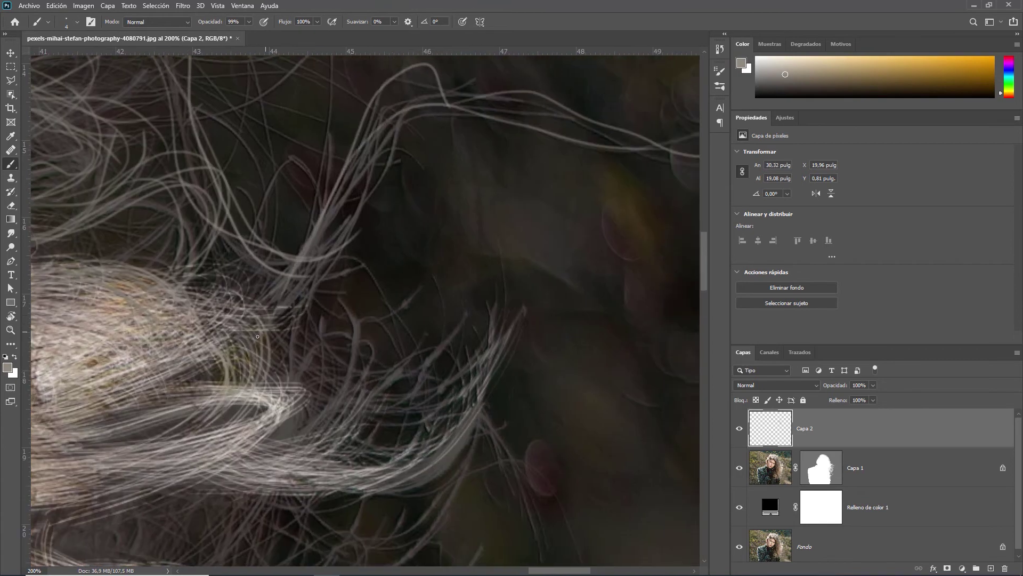
drag(480, 101, 251, 352)
drag(352, 272, 80, 346)
drag(381, 375, 261, 512)
mouse_move(280, 371)
mouse_down()
mouse_move(120, 438)
mouse_move(491, 286)
mouse_move(508, 244)
mouse_up()
Paint light strands lower along and around the curls.
drag(373, 197, 298, 343)
drag(520, 166, 301, 365)
drag(426, 373, 533, 224)
drag(564, 184, 346, 266)
drag(583, 236, 421, 250)
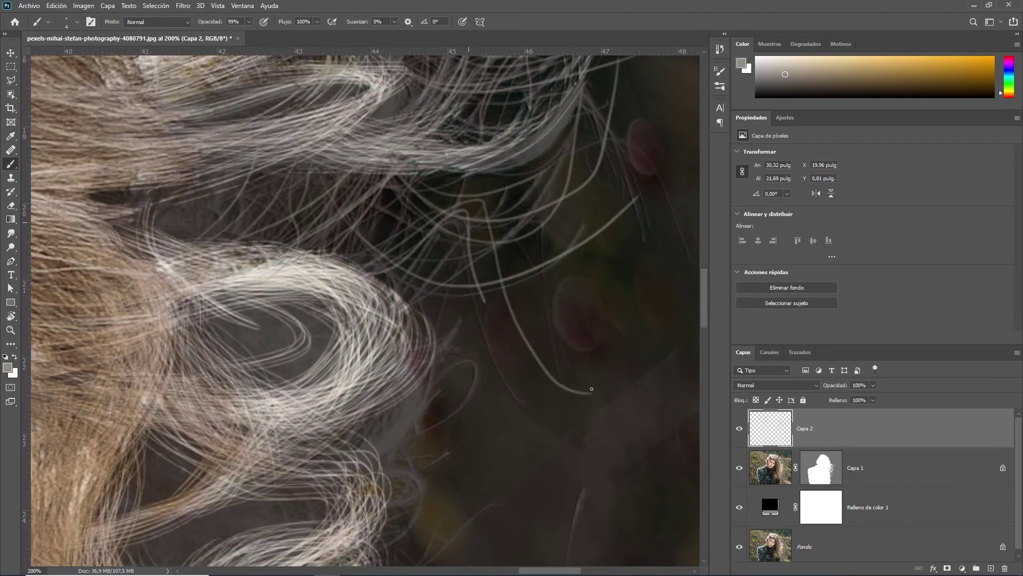
drag(613, 160, 400, 266)
drag(480, 214, 527, 53)
mouse_move(682, 235)
mouse_down()
mouse_move(309, 143)
mouse_move(373, 107)
mouse_up()
Paint the final strands near and over the bottom curls.
mouse_move(650, 134)
mouse_down()
mouse_move(464, 373)
mouse_move(506, 160)
mouse_up()
mouse_move(597, 258)
mouse_down()
mouse_move(374, 342)
mouse_move(501, 239)
mouse_up()
drag(501, 427, 469, 267)
mouse_move(527, 395)
mouse_down()
mouse_move(469, 512)
mouse_move(453, 319)
mouse_up()
drag(314, 214, 443, 192)
mouse_move(559, 426)
mouse_down()
mouse_move(541, 339)
mouse_move(565, 383)
mouse_up()
drag(555, 320, 469, 373)
drag(522, 416, 437, 496)
drag(459, 426, 373, 479)
mouse_move(479, 533)
mouse_down()
mouse_move(484, 280)
mouse_move(507, 507)
mouse_up()
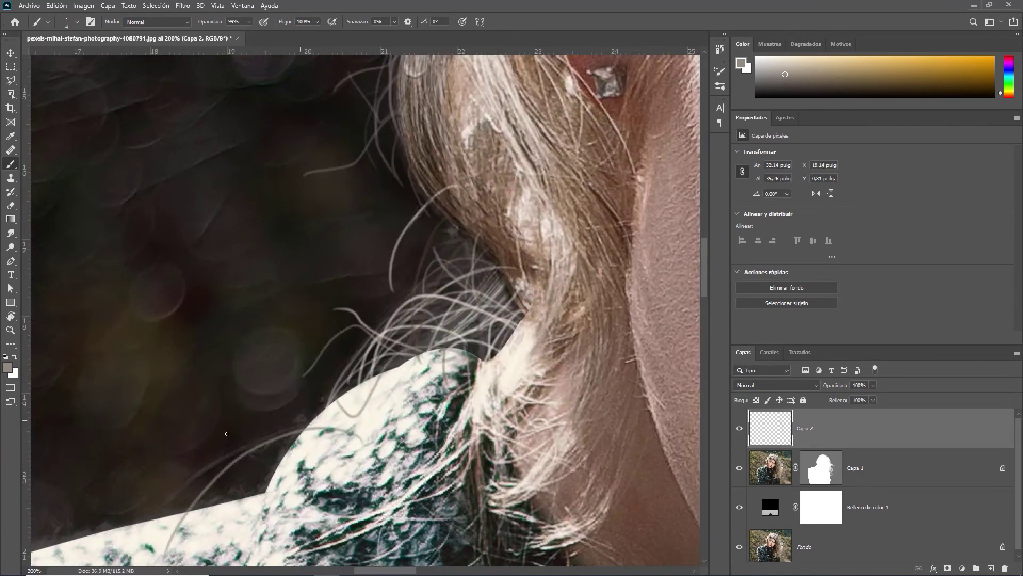
Bring the top of the head into view and zoom out toward the whole portrait.
drag(507, 160, 533, 480)
drag(533, 213, 556, 345)
alt+click(555, 345)
alt+click(557, 346)
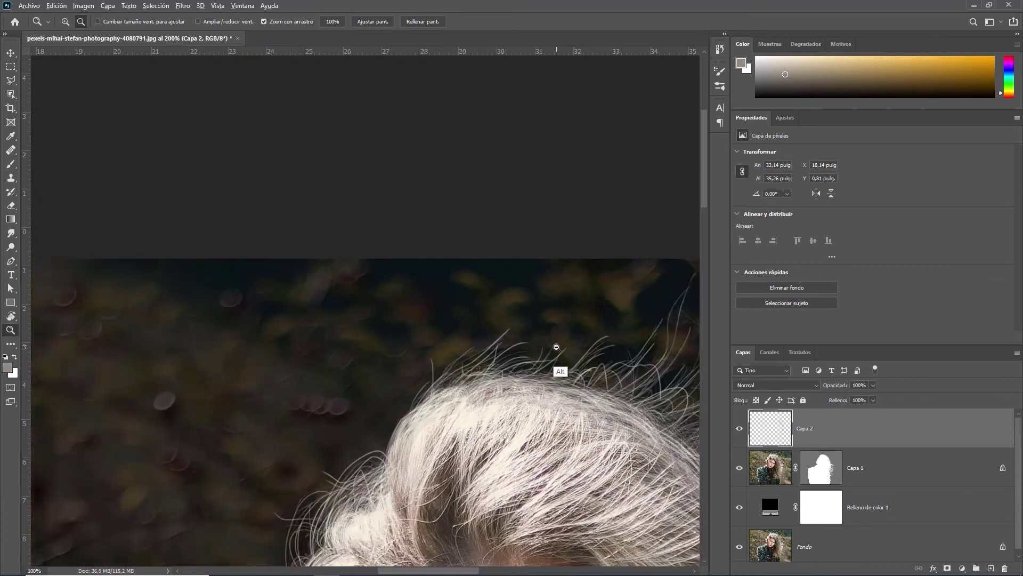
Centre the whole portrait and bring Capa 1's mask to 100% density.
alt+click(571, 373)
alt+click(581, 394)
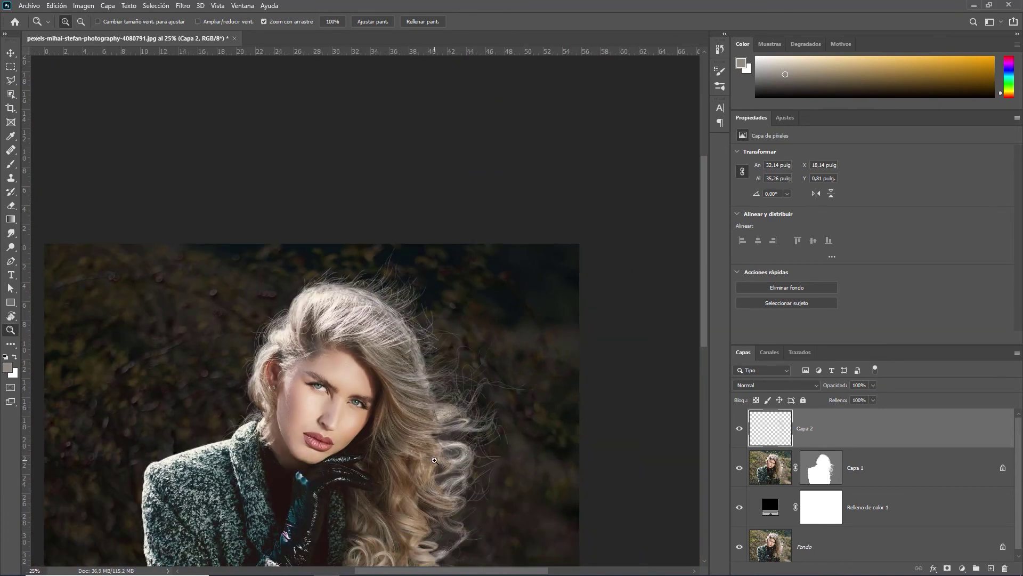
drag(434, 460, 440, 347)
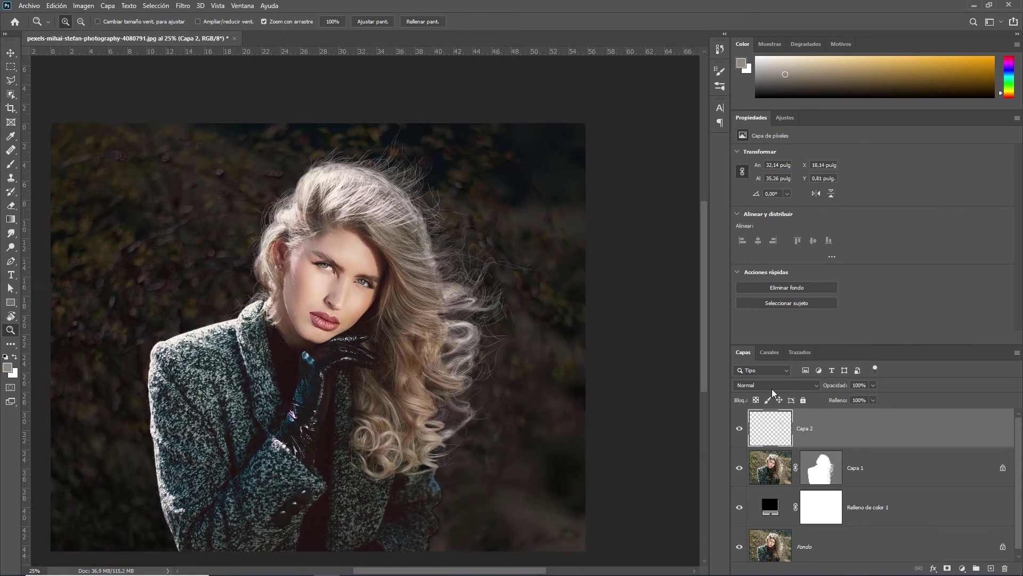
click(822, 463)
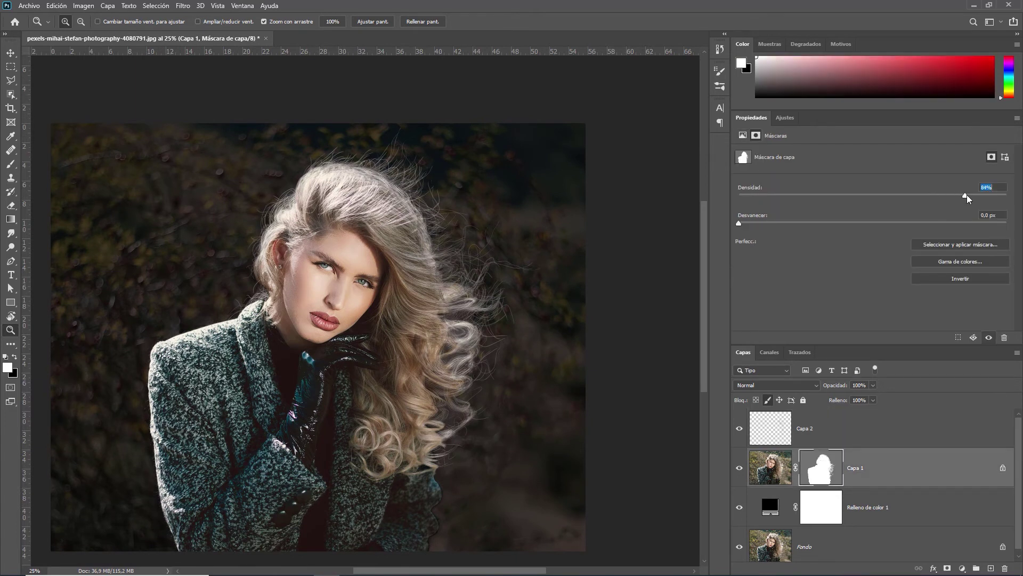
key(ctrl+BackSpace)
text(100)
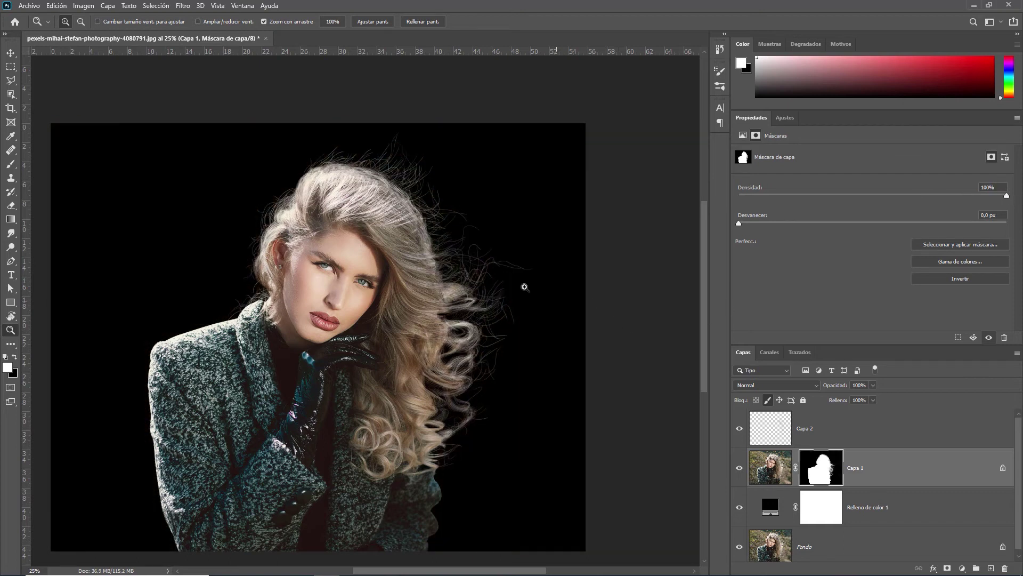
Zoom in and out to inspect the upper-right hair edge and the lips.
drag(419, 203, 623, 284)
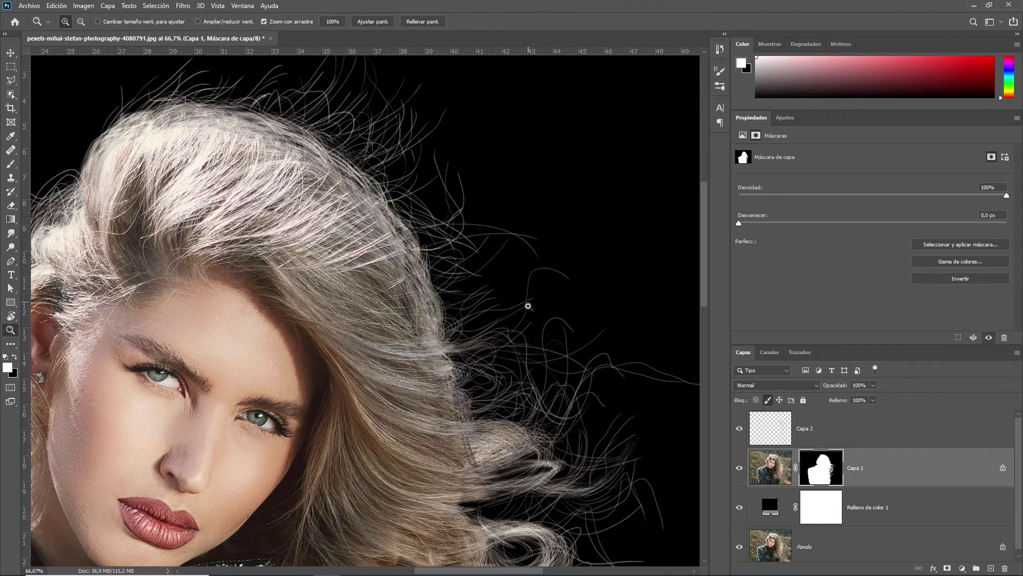
drag(534, 384, 553, 309)
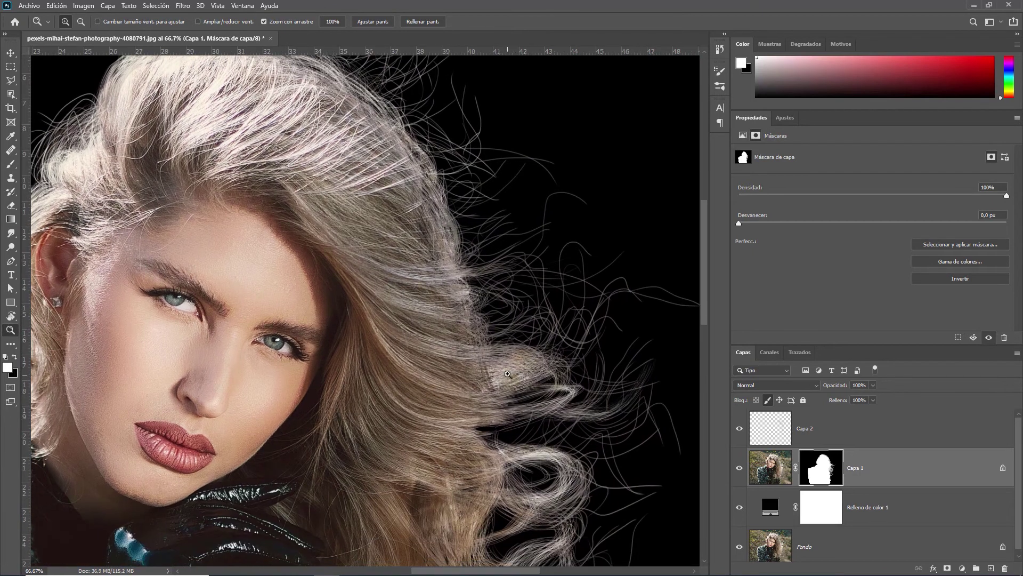
alt+click(511, 371)
alt+click(510, 352)
alt+click(465, 365)
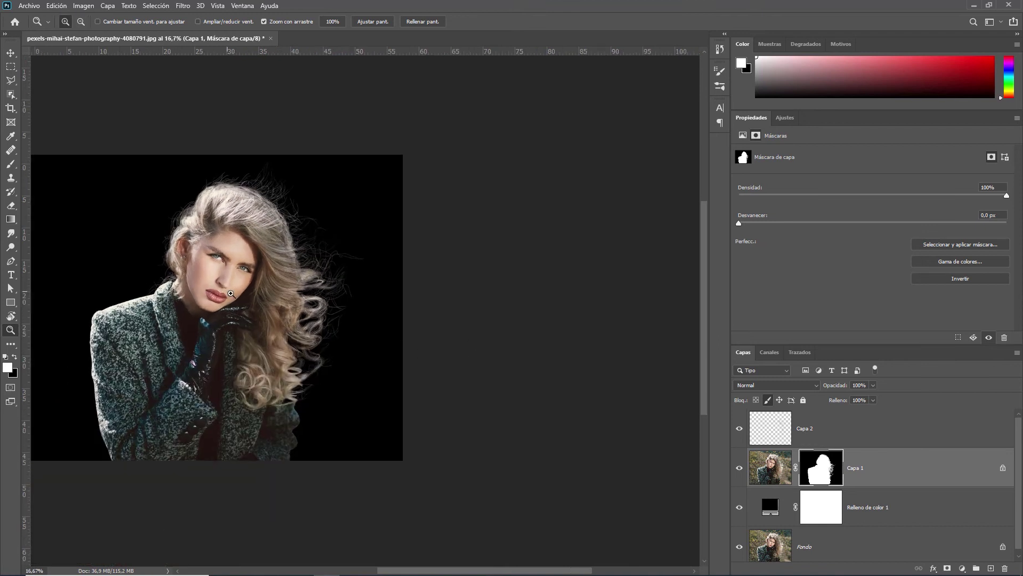
click(227, 290)
click(227, 290)
key(alt)
Solo the Fondo layer to compare with the original, then show all layers again.
alt+click(739, 547)
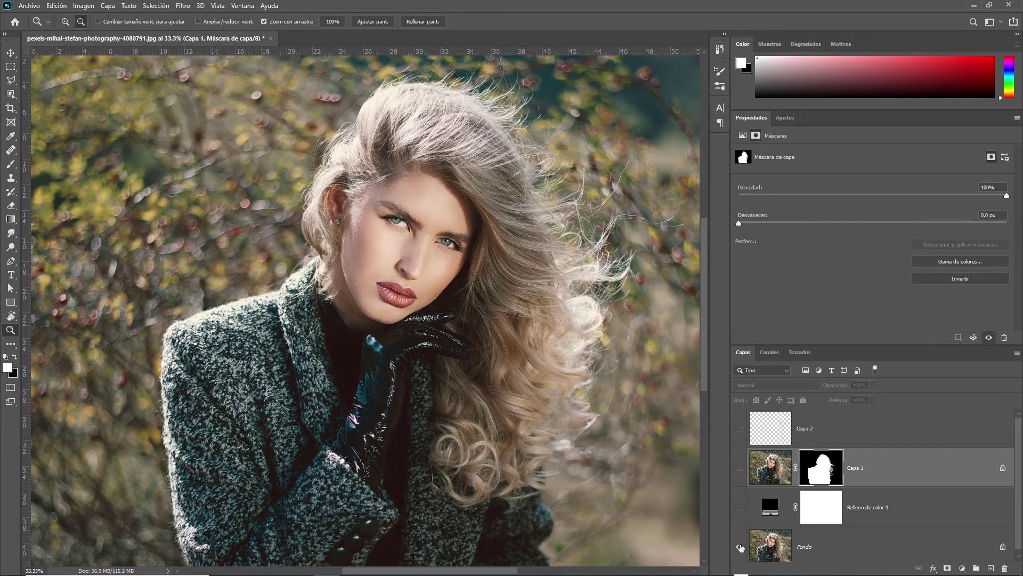
alt+click(739, 546)
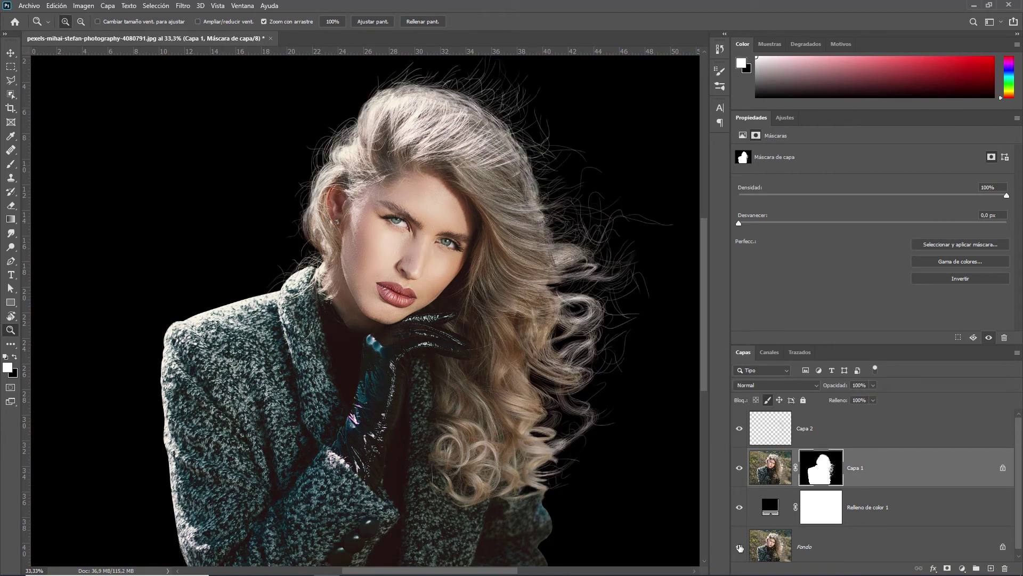
scroll(589, 310, up, 3)
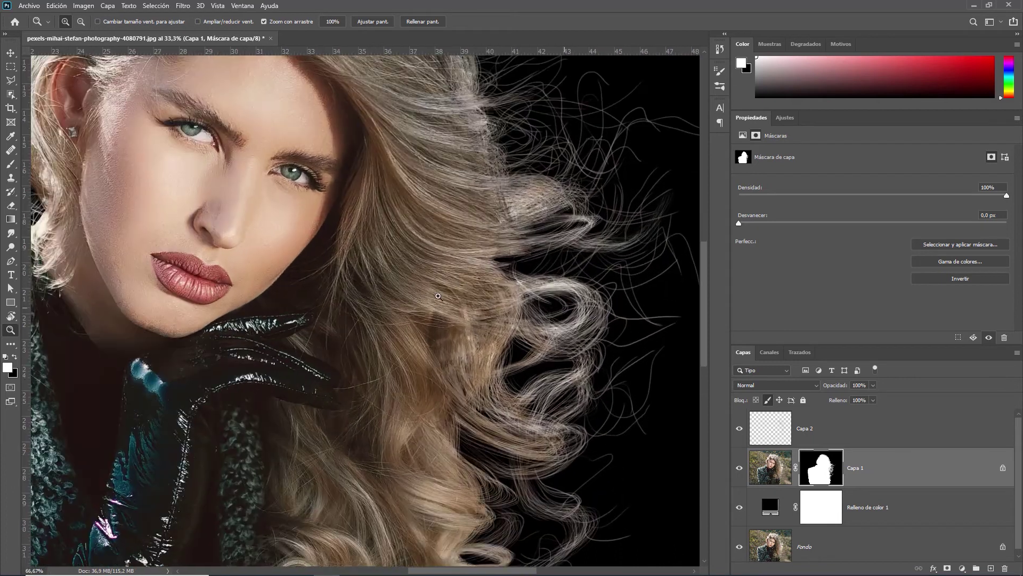
Brush white on Capa 1's mask to reveal strands at the upper and middle curls.
key(b)
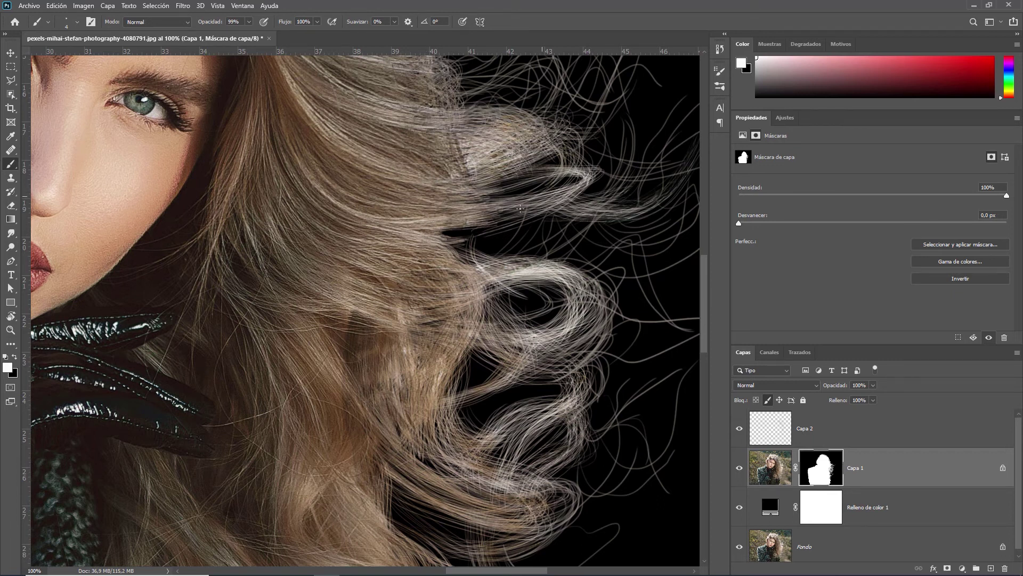
drag(476, 219, 519, 201)
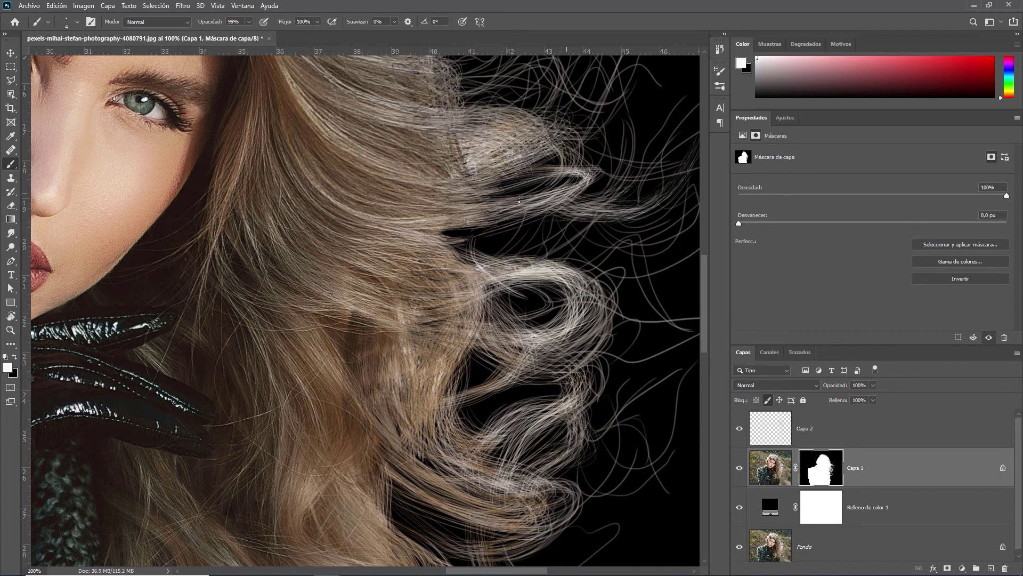
mouse_move(486, 233)
mouse_down()
mouse_move(579, 196)
mouse_move(455, 197)
mouse_up()
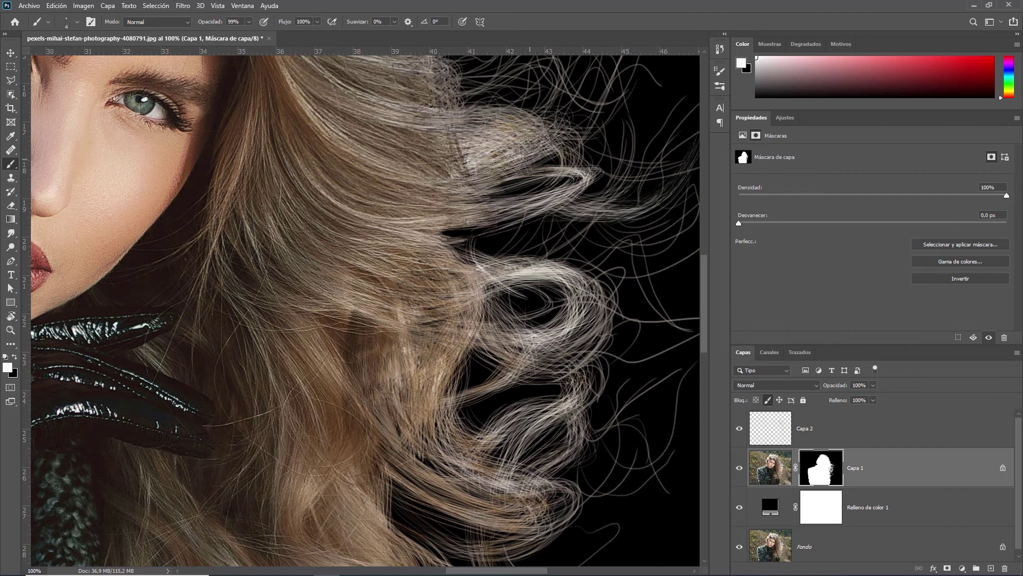
drag(519, 145, 558, 146)
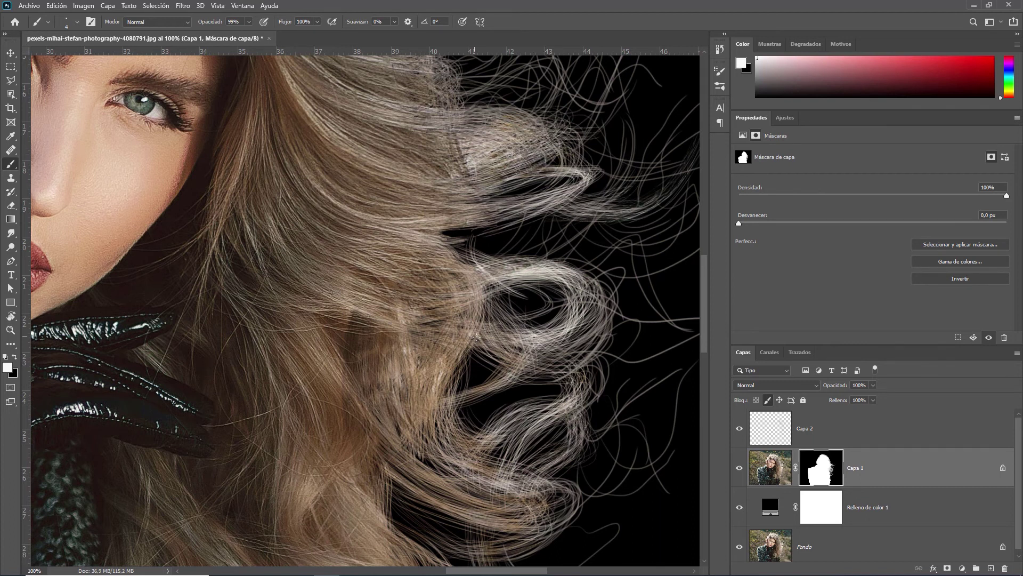
drag(571, 347, 545, 366)
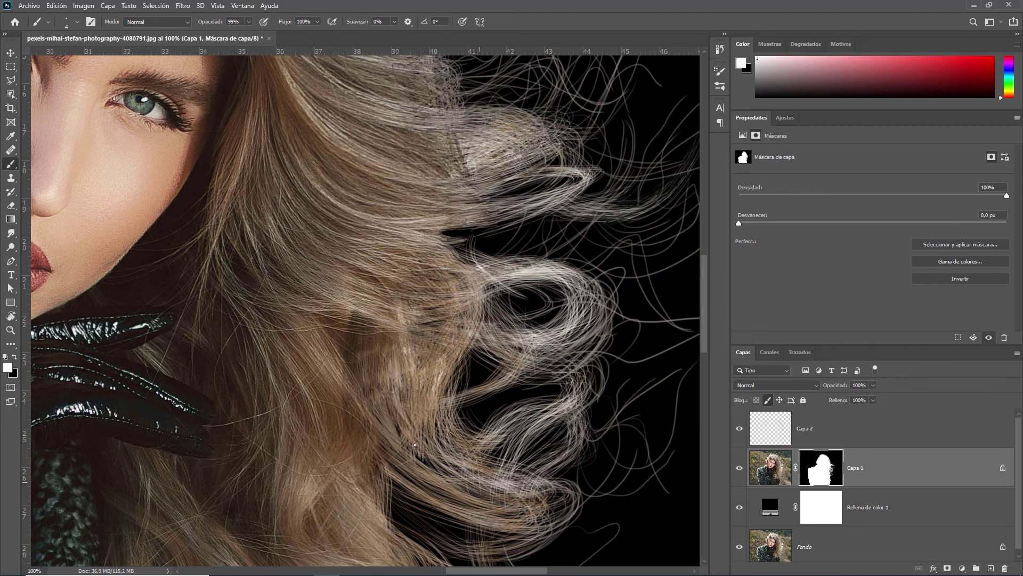
Reveal more strands at the lower curls, then zoom out to the whole portrait.
mouse_move(410, 382)
mouse_down()
mouse_move(450, 485)
mouse_move(530, 463)
mouse_move(505, 389)
mouse_move(425, 361)
mouse_up()
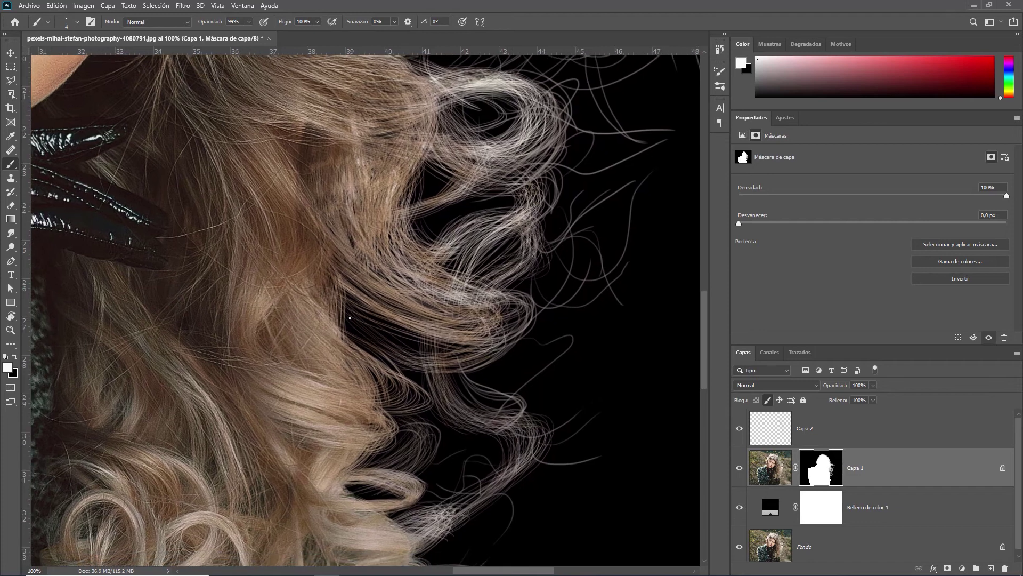
mouse_move(500, 331)
mouse_down()
mouse_move(427, 352)
mouse_move(533, 506)
mouse_up()
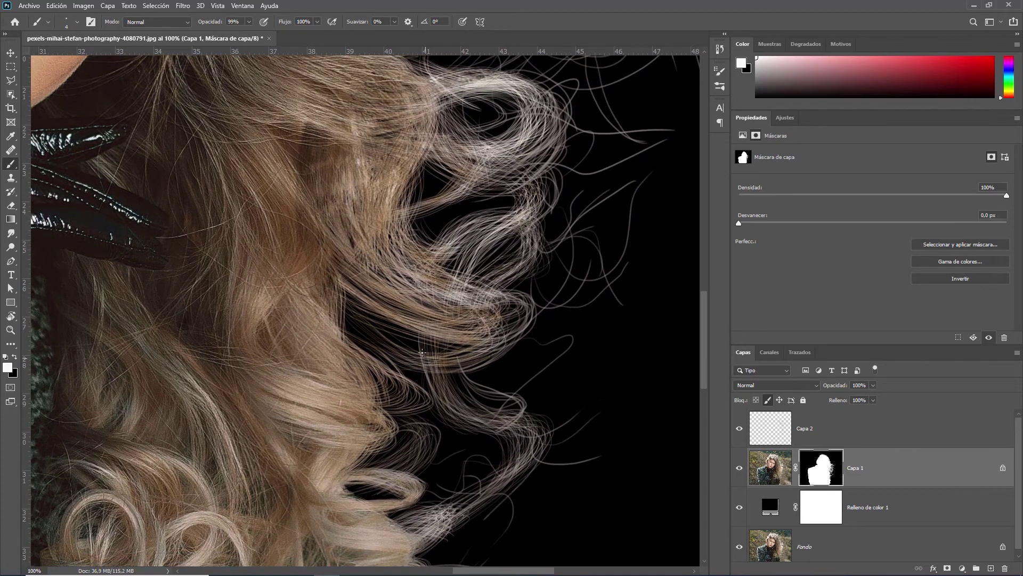
drag(397, 537, 367, 371)
scroll(367, 371, up, 3)
scroll(571, 358, up, 5)
scroll(555, 333, up, 3)
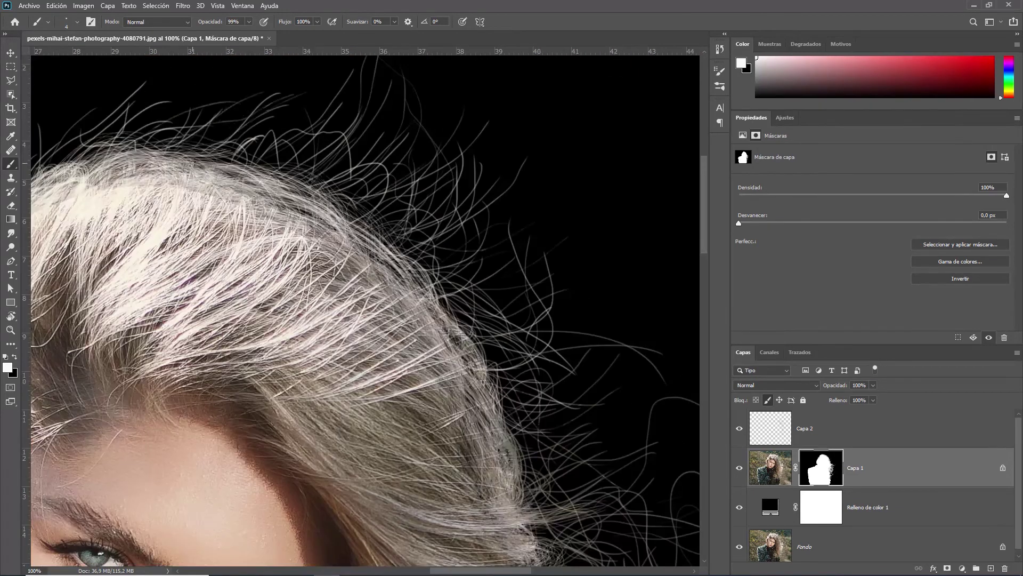
scroll(410, 291, down, 4)
scroll(479, 398, up, 1)
key(alt+bracketright)
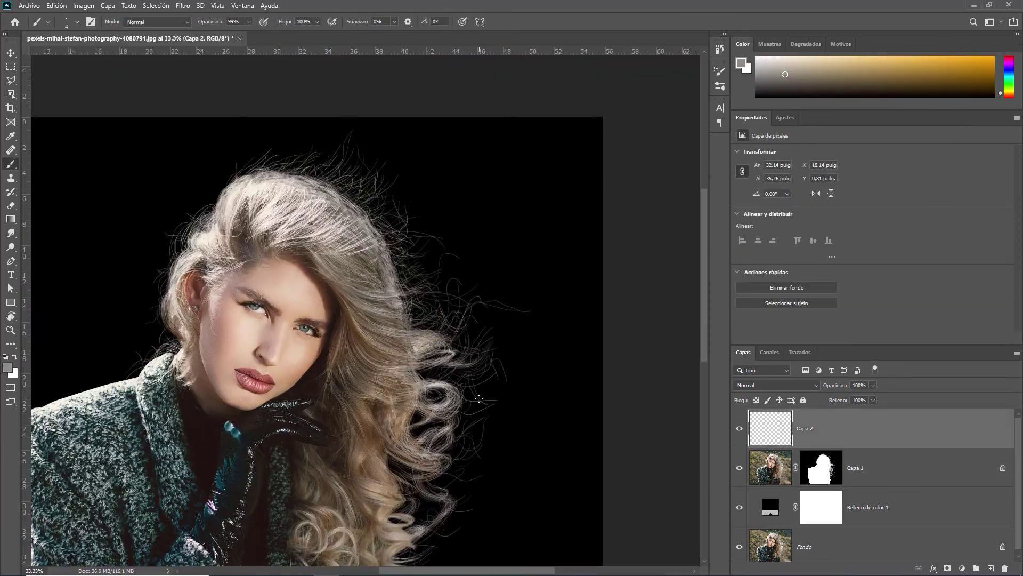
Zoom in on the windblown hair and rename Capa 2 to 'Pelos sueltos'.
click(10, 330)
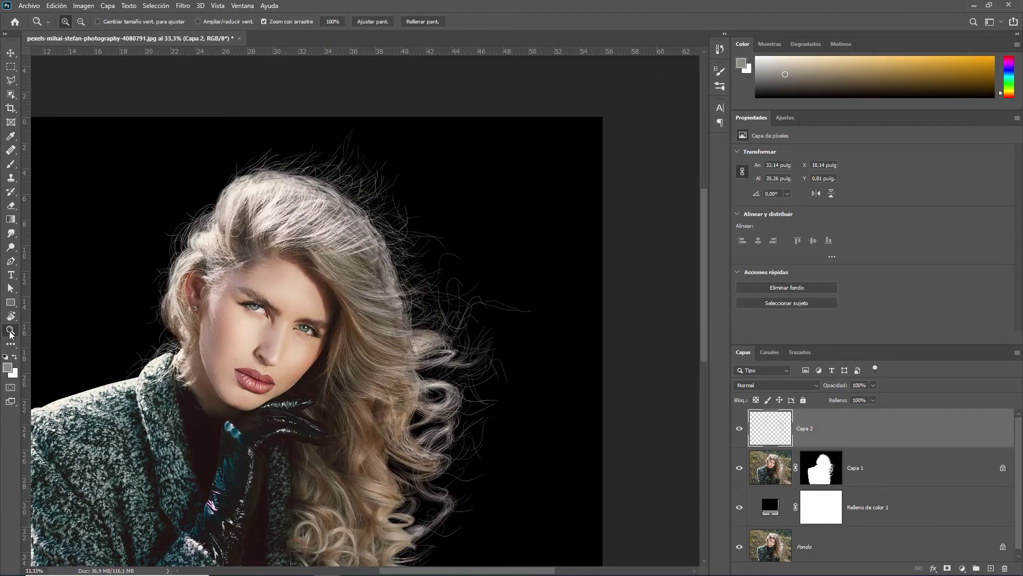
click(449, 374)
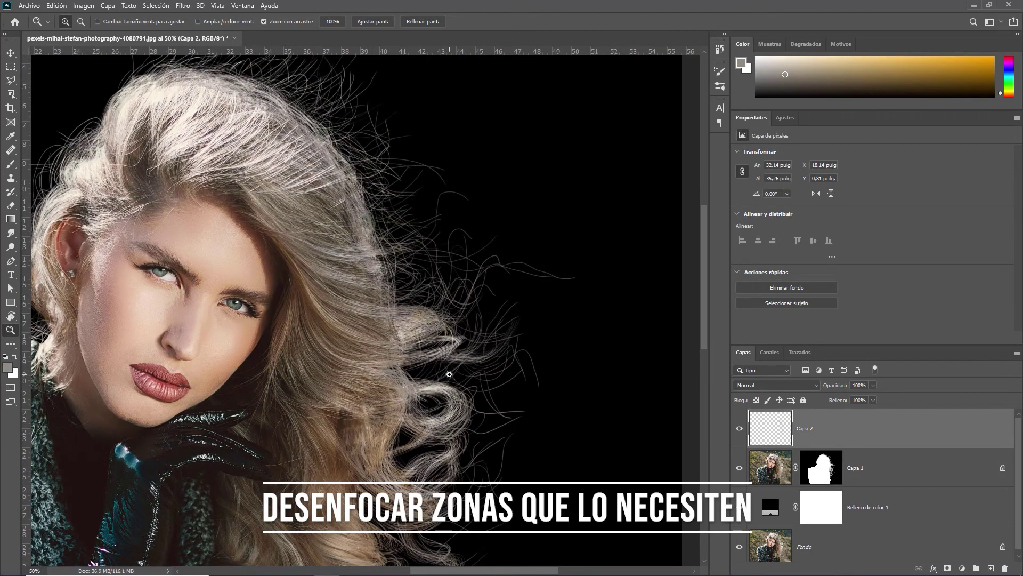
drag(450, 374, 474, 289)
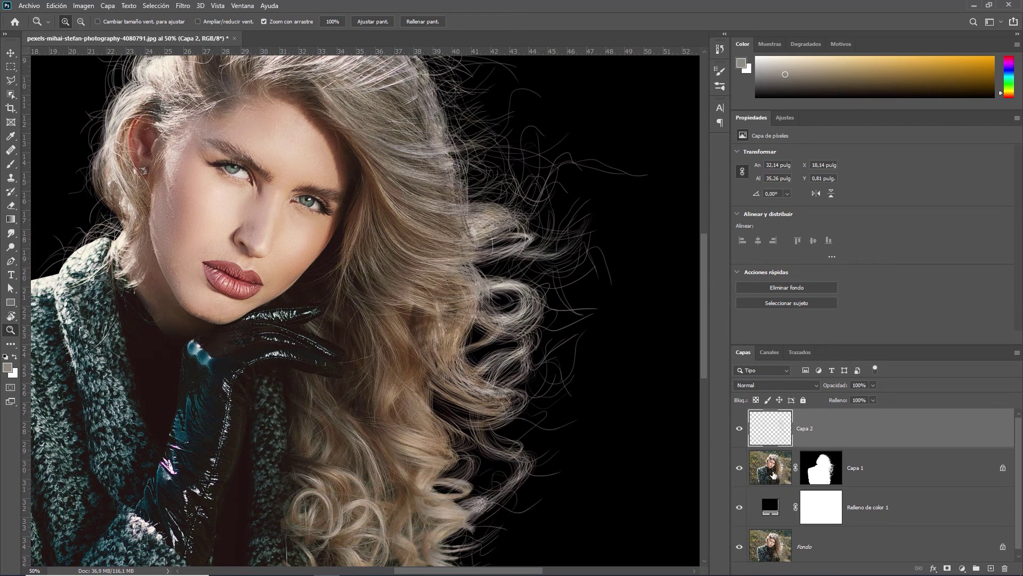
double_click(804, 429)
text(Pelos sueltos)
key(Return)
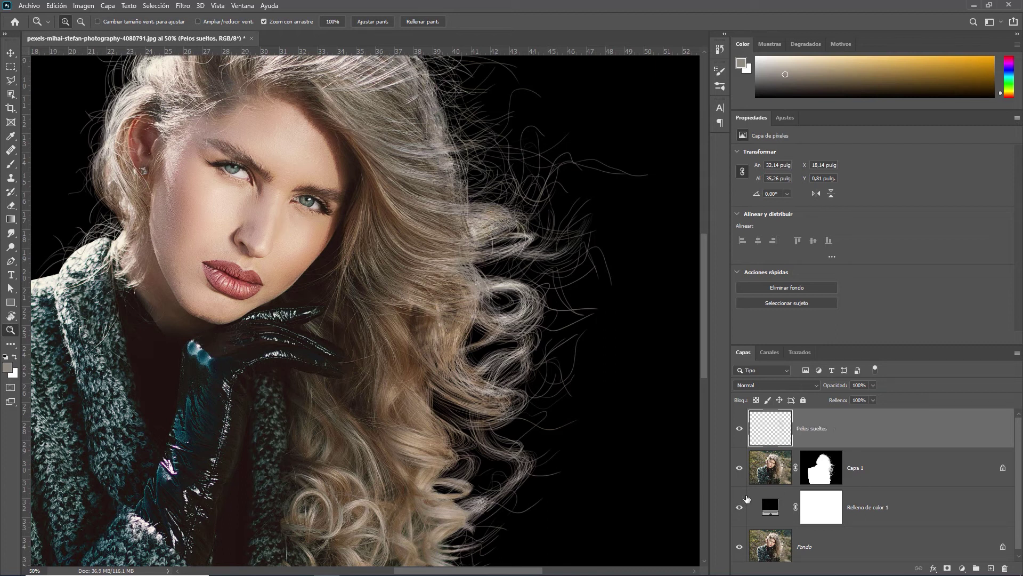
click(829, 470)
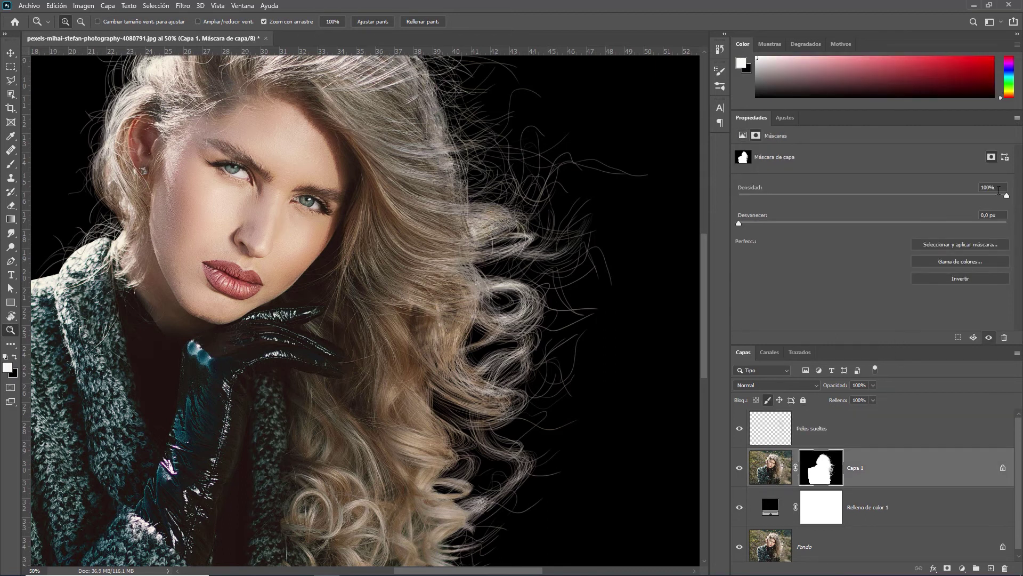
drag(1008, 196, 960, 196)
drag(820, 206, 759, 211)
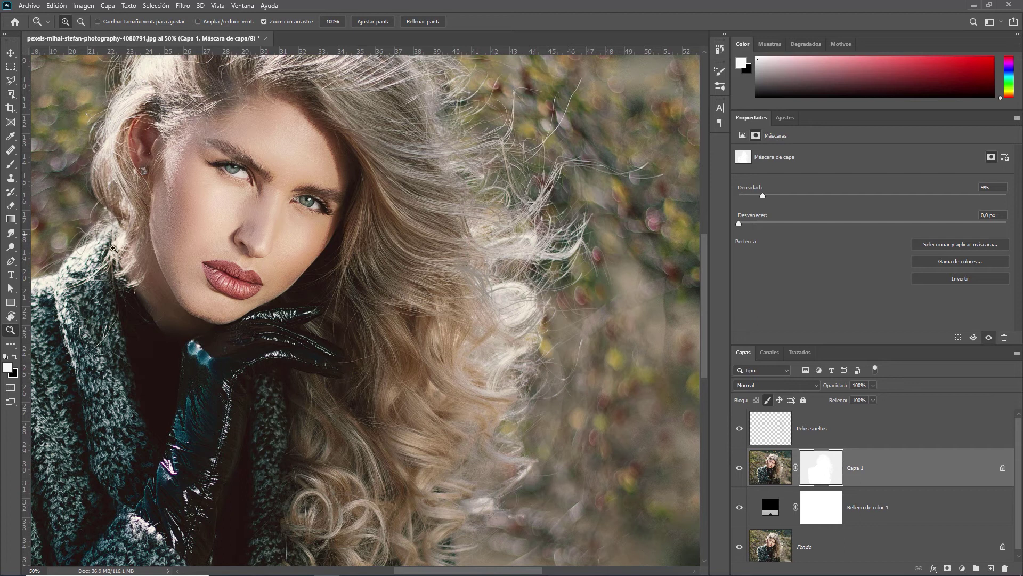
click(490, 505)
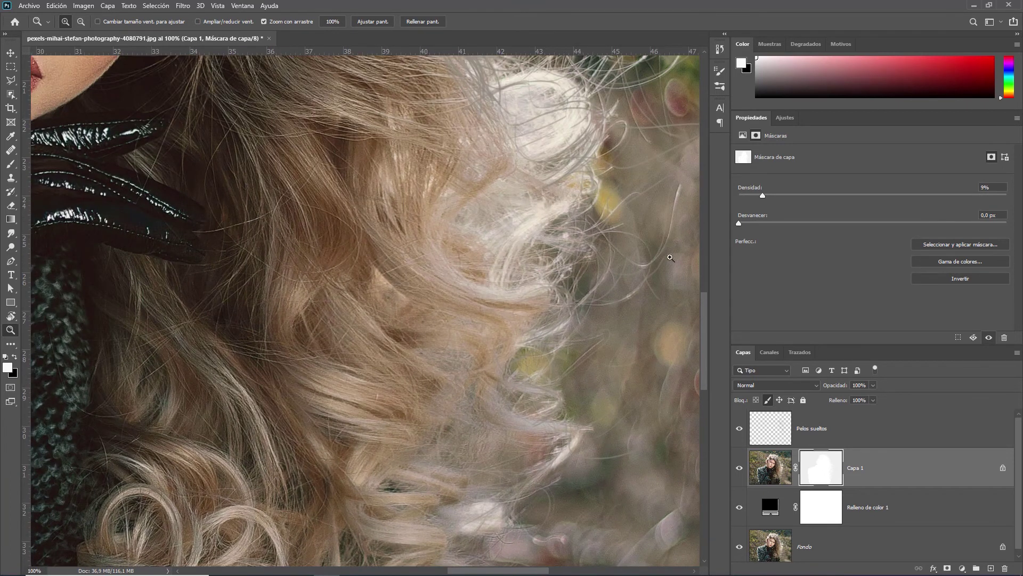
drag(702, 344, 714, 298)
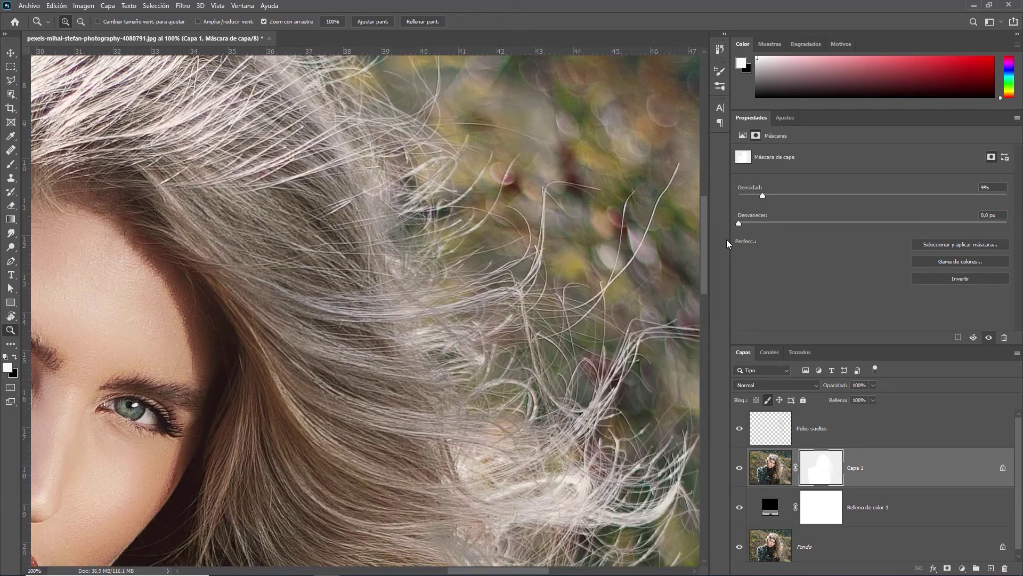
drag(714, 298, 727, 241)
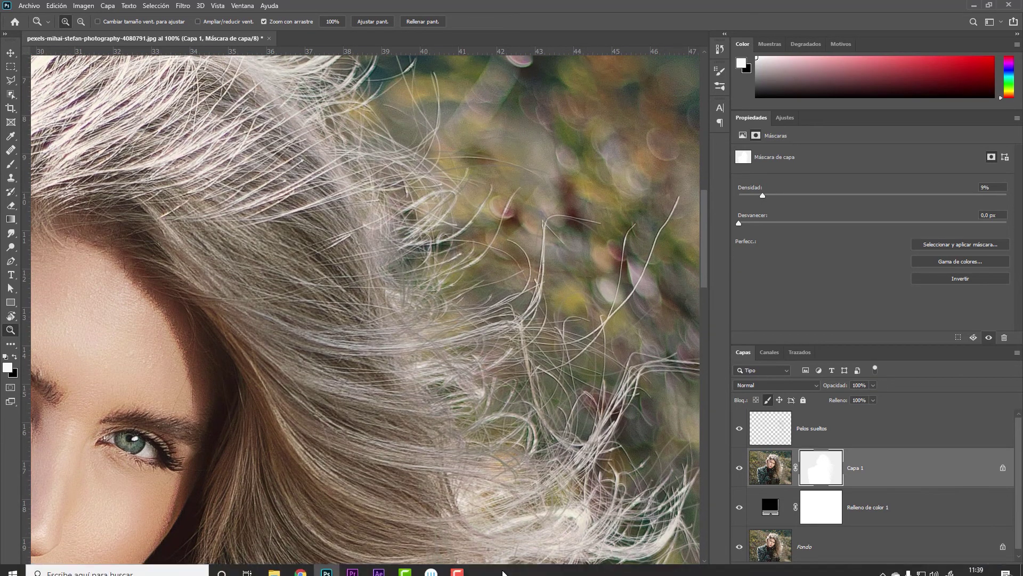
drag(506, 572, 439, 565)
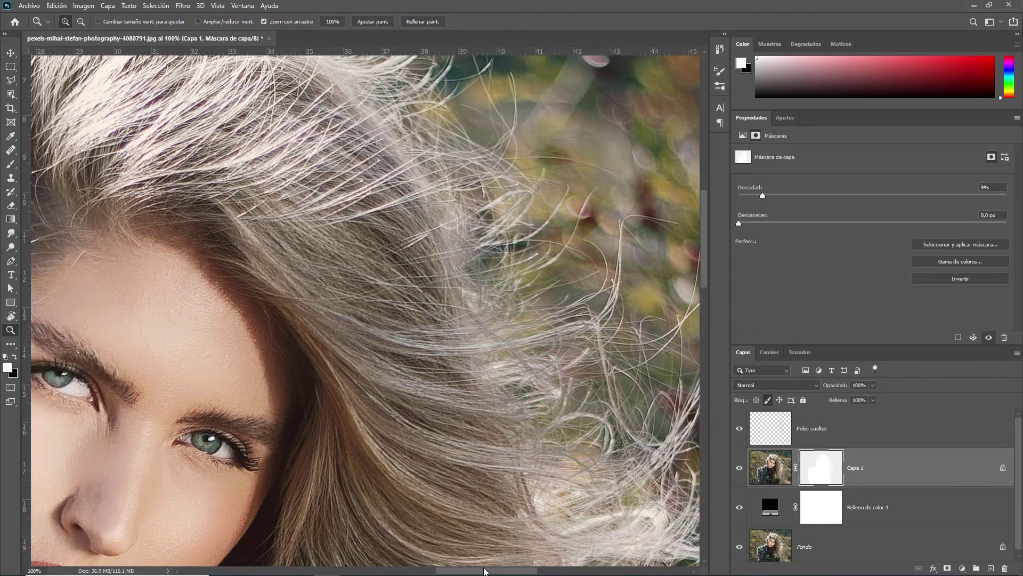
scroll(603, 336, up, 2)
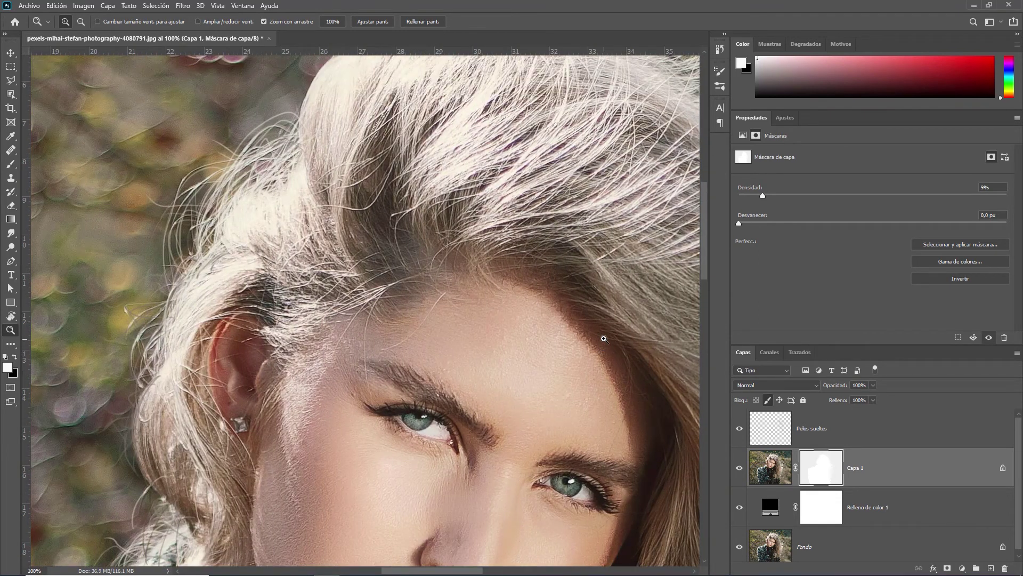
scroll(602, 337, up, 2)
scroll(604, 339, up, 3)
scroll(604, 339, up, 1)
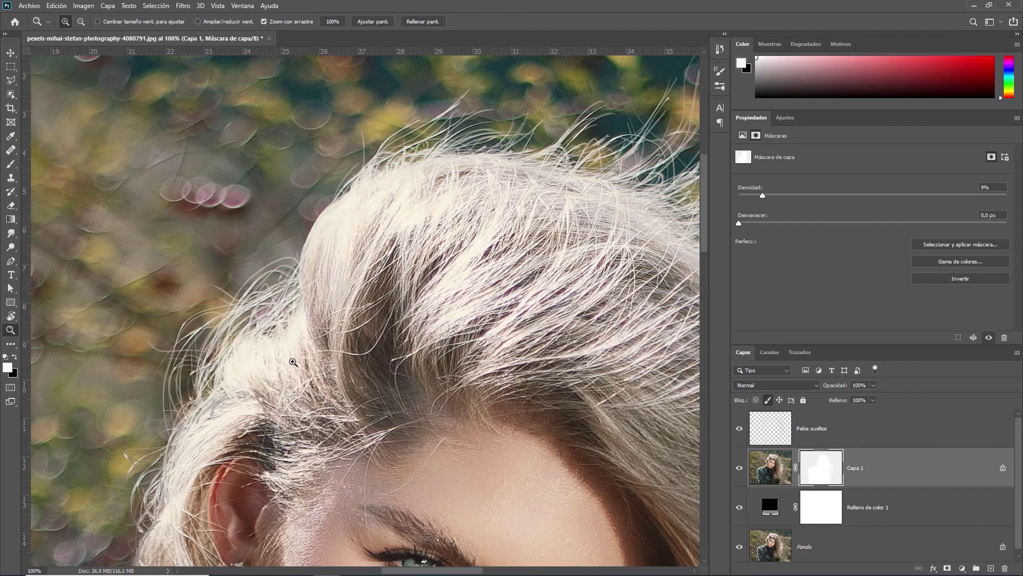
scroll(295, 409, down, 2)
scroll(298, 407, down, 3)
scroll(298, 406, down, 3)
scroll(298, 407, down, 4)
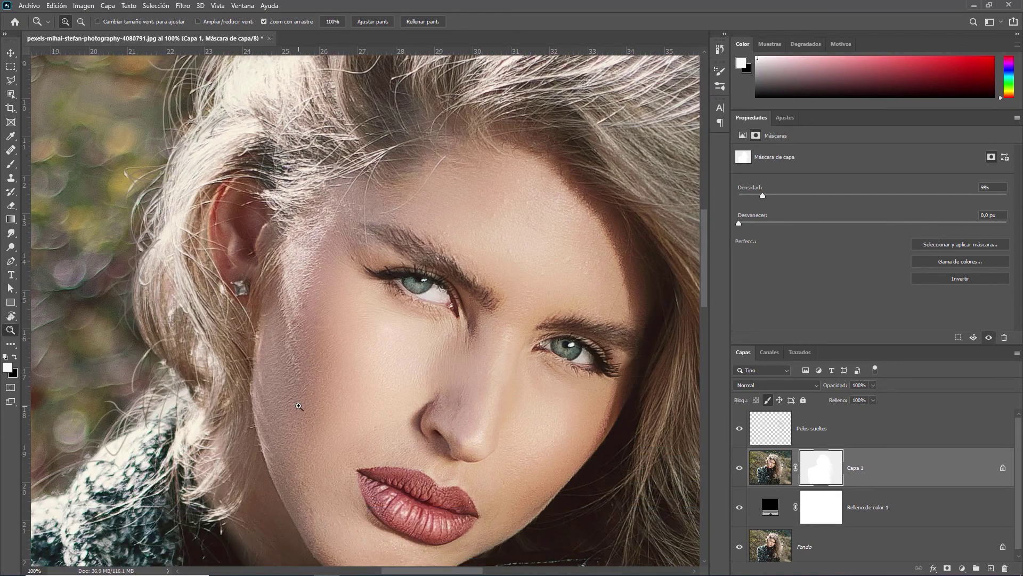
scroll(298, 406, down, 2)
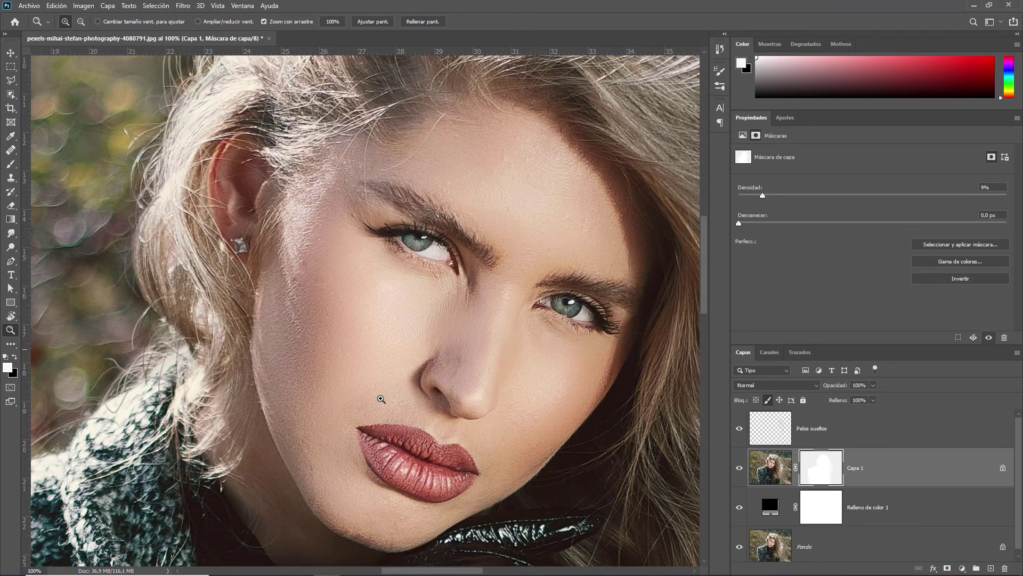
right_click(506, 393)
click(528, 399)
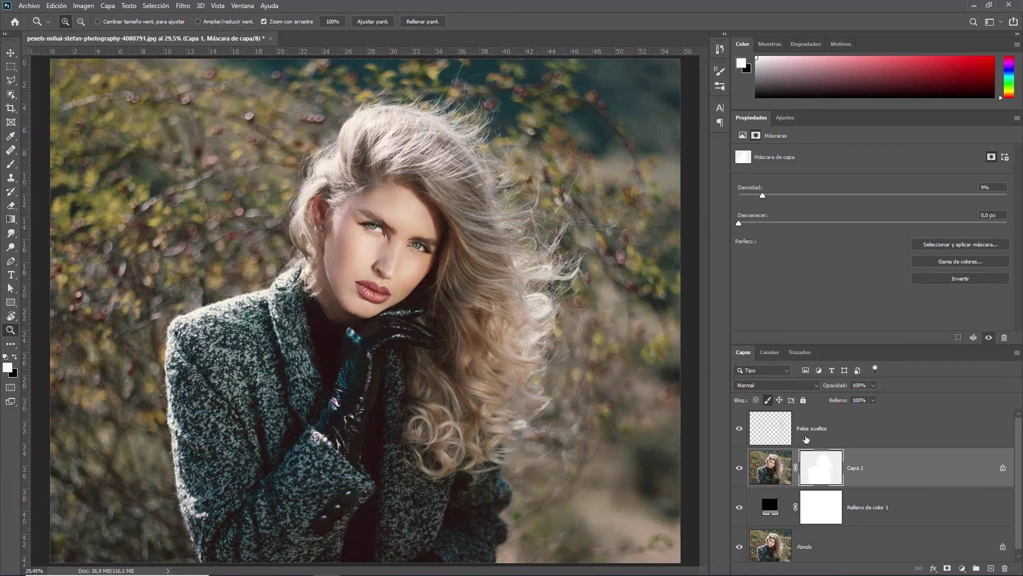
click(781, 433)
click(520, 434)
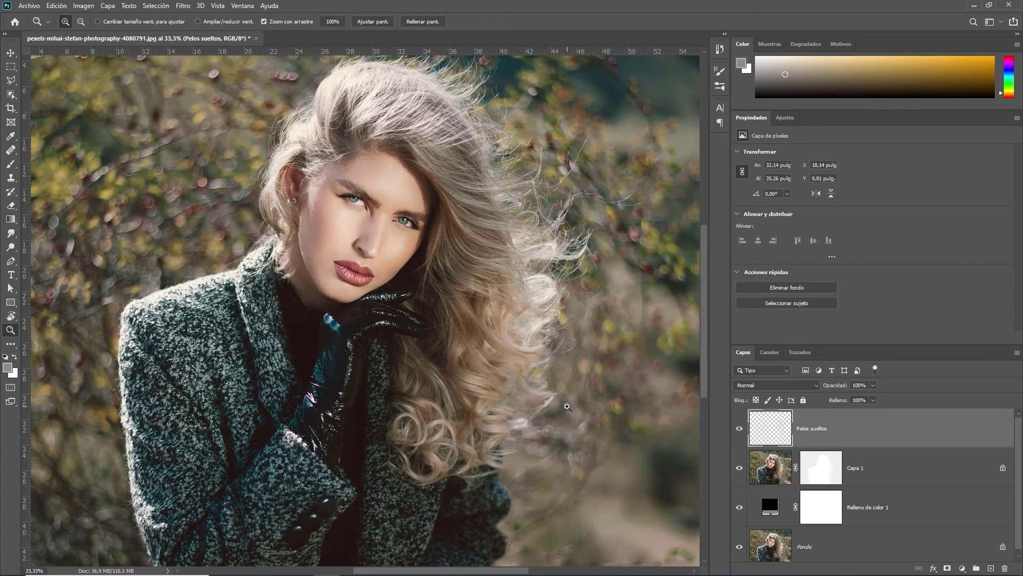
click(520, 434)
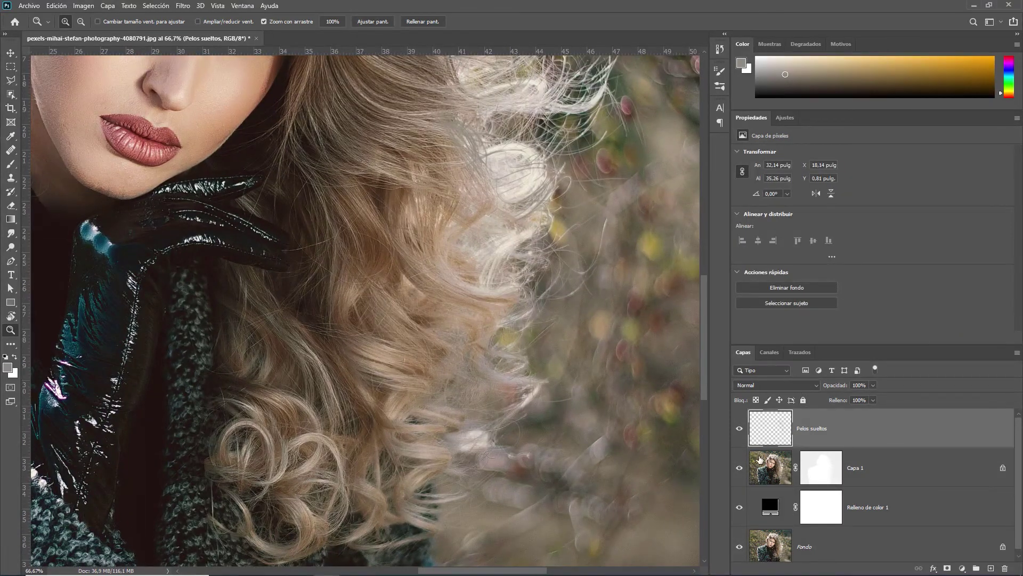
click(810, 472)
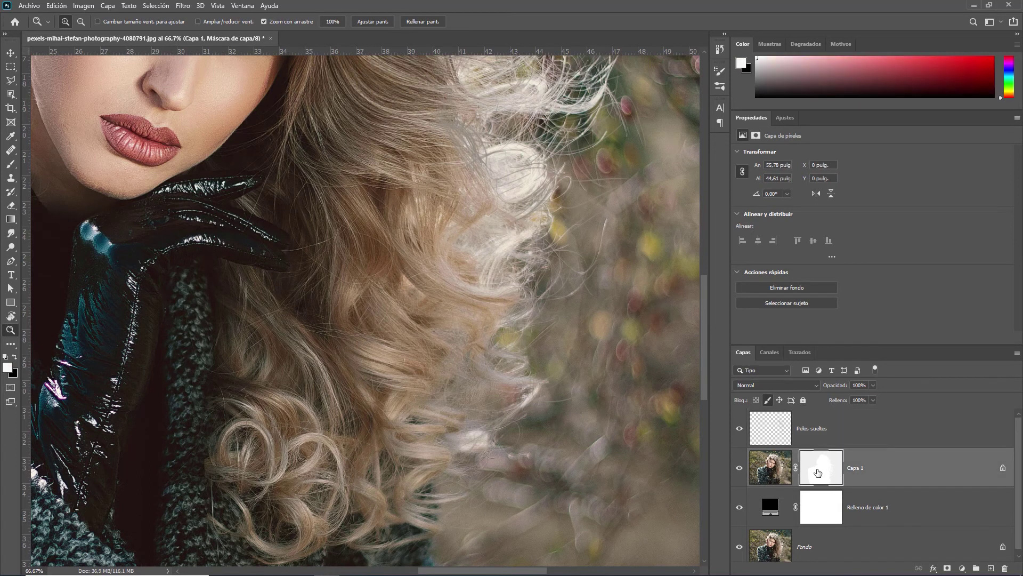
click(819, 472)
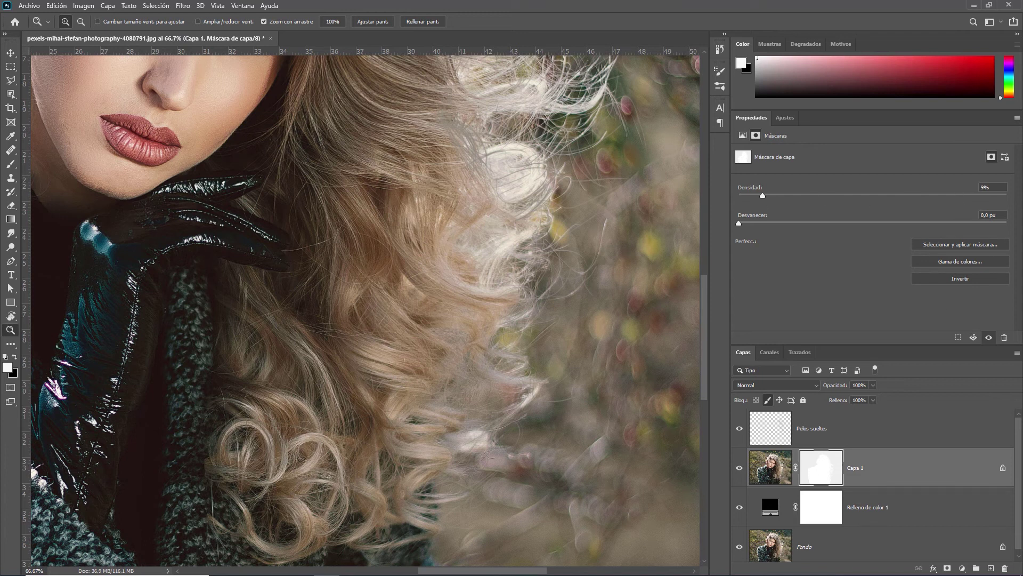
drag(765, 195, 1006, 195)
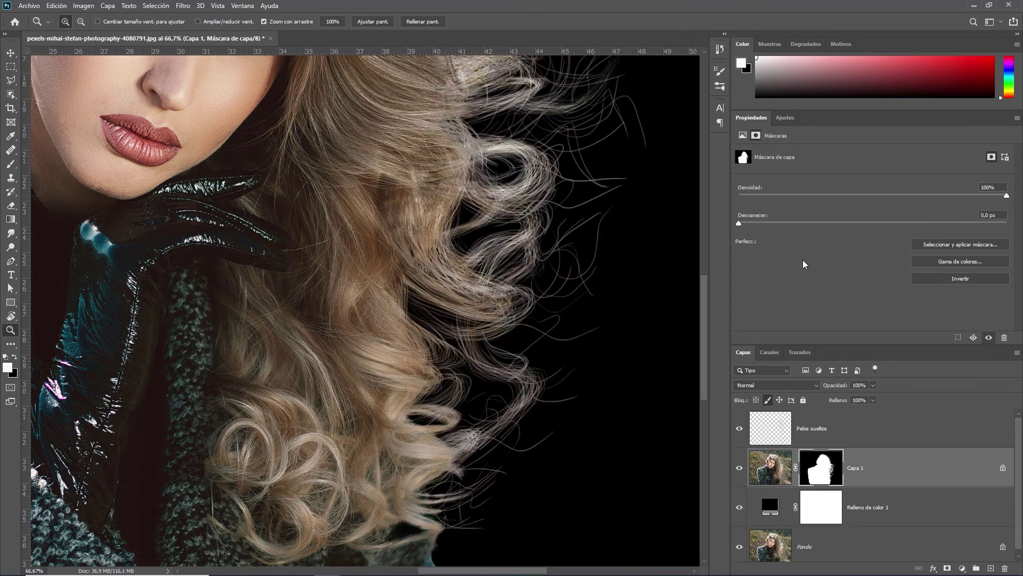
click(10, 247)
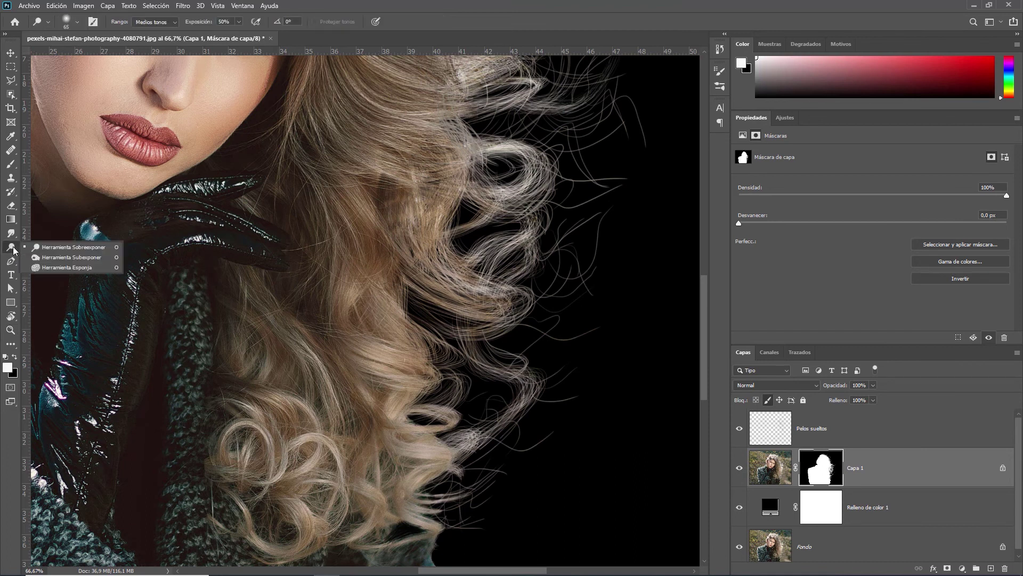
click(11, 234)
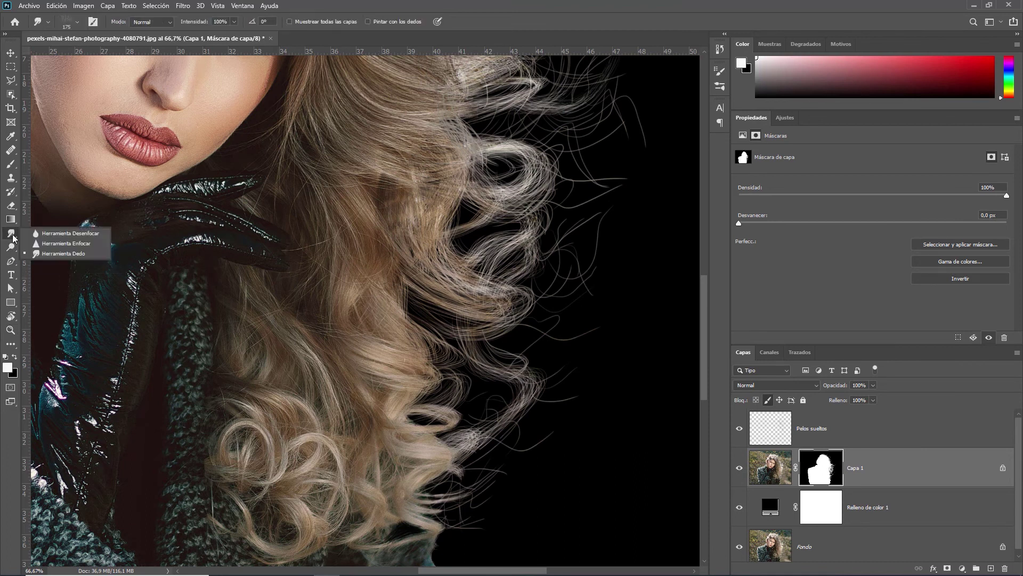
Choose the Blur tool with a brush size of about 328 and select Pelos sueltos.
click(94, 235)
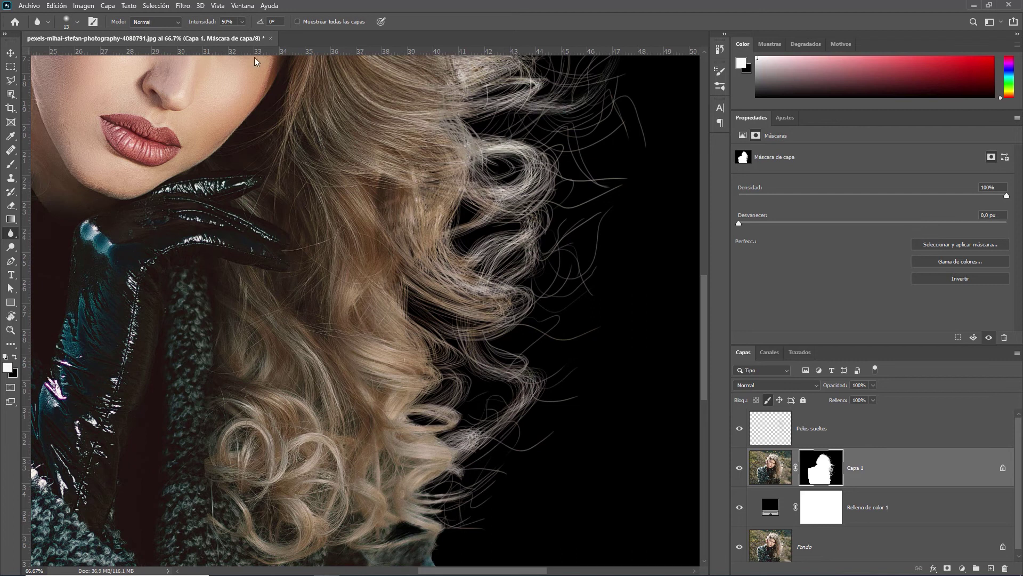
drag(516, 296, 563, 287)
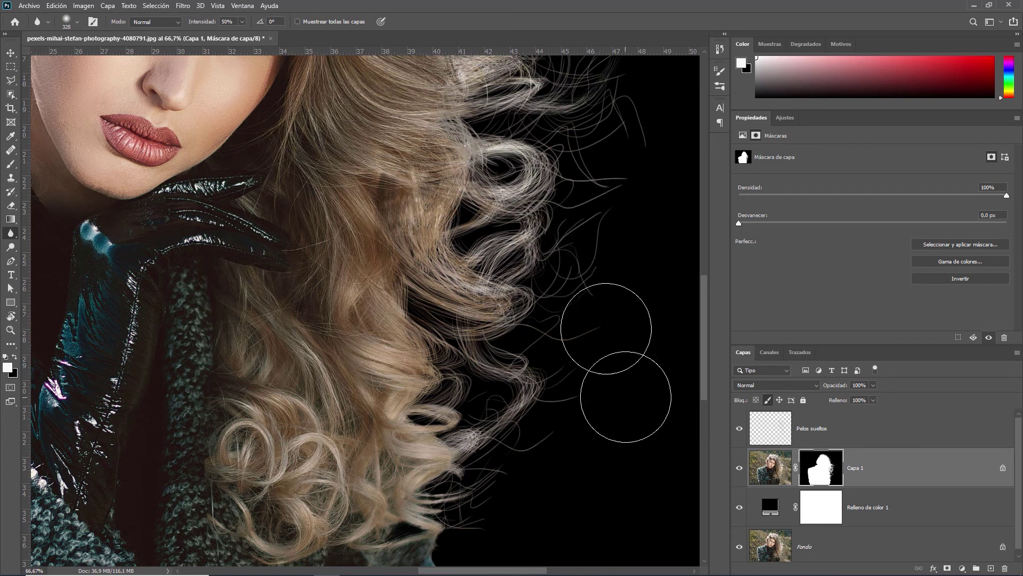
click(824, 431)
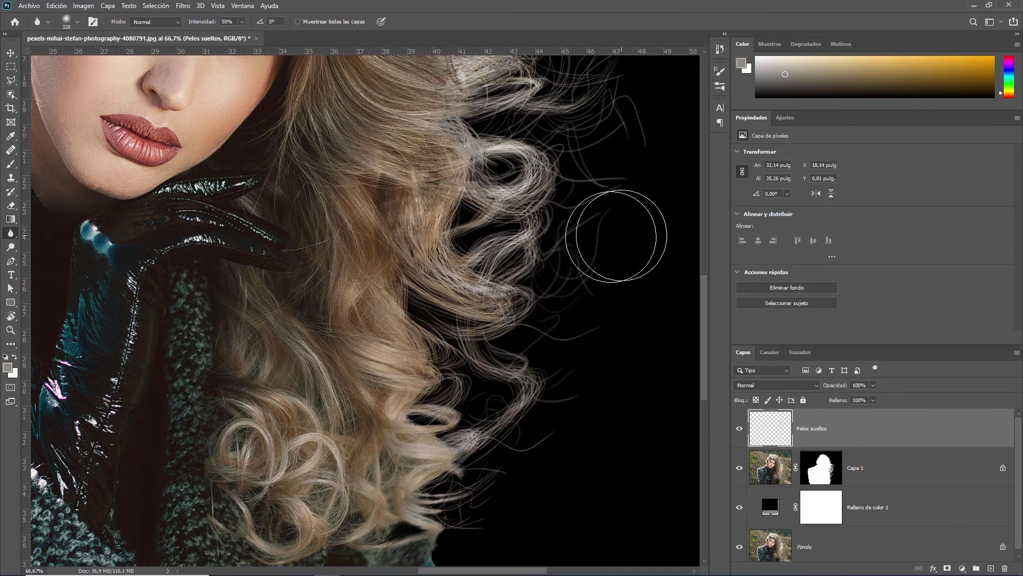
scroll(658, 243, down, 1)
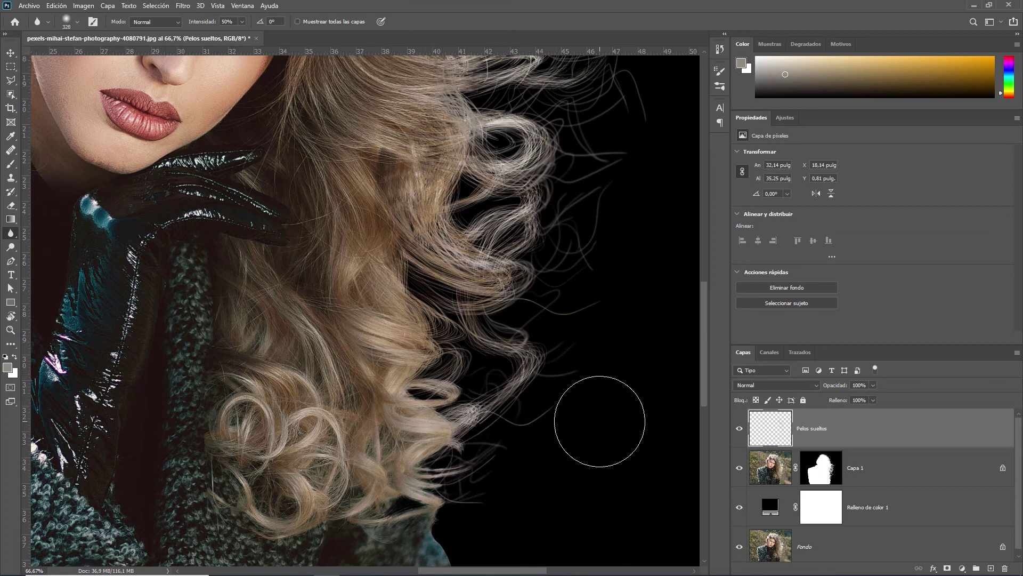
scroll(600, 420, up, 2)
scroll(599, 415, up, 4)
scroll(596, 402, up, 3)
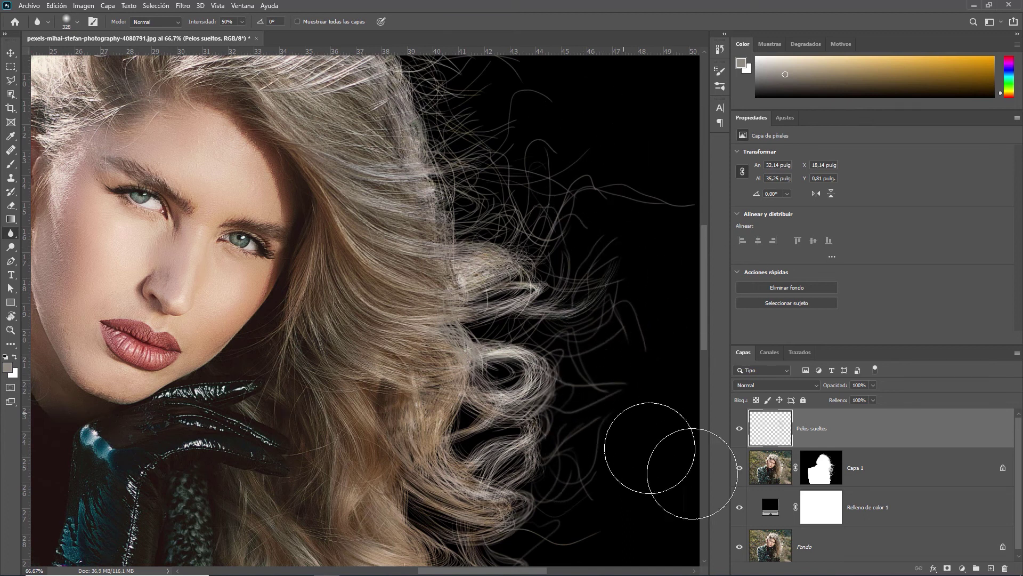
Blur Capa 1's mask along the hair edges by the face and ear, then reselect Pelos sueltos.
click(825, 459)
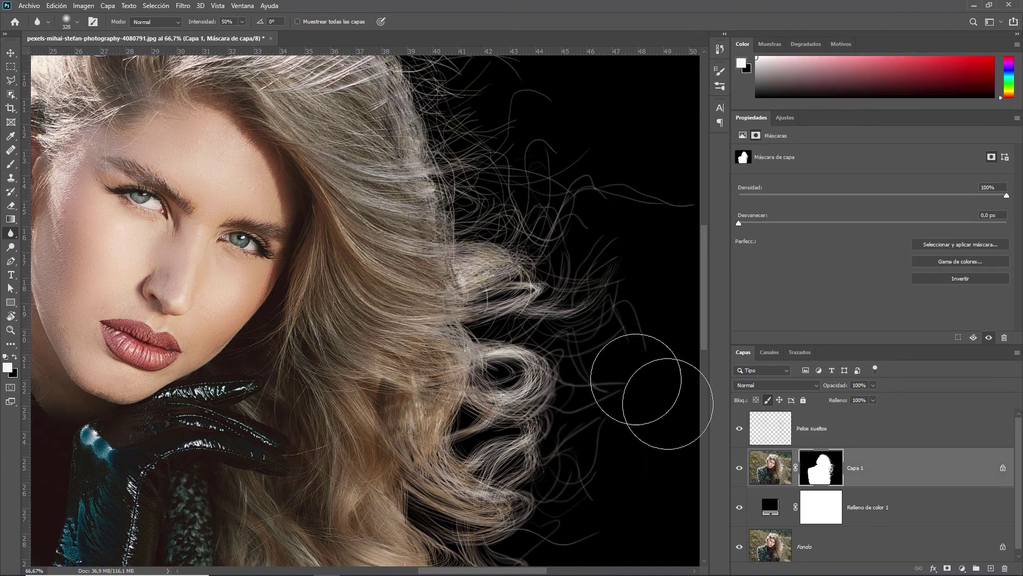
scroll(612, 418, down, 2)
scroll(612, 419, down, 1)
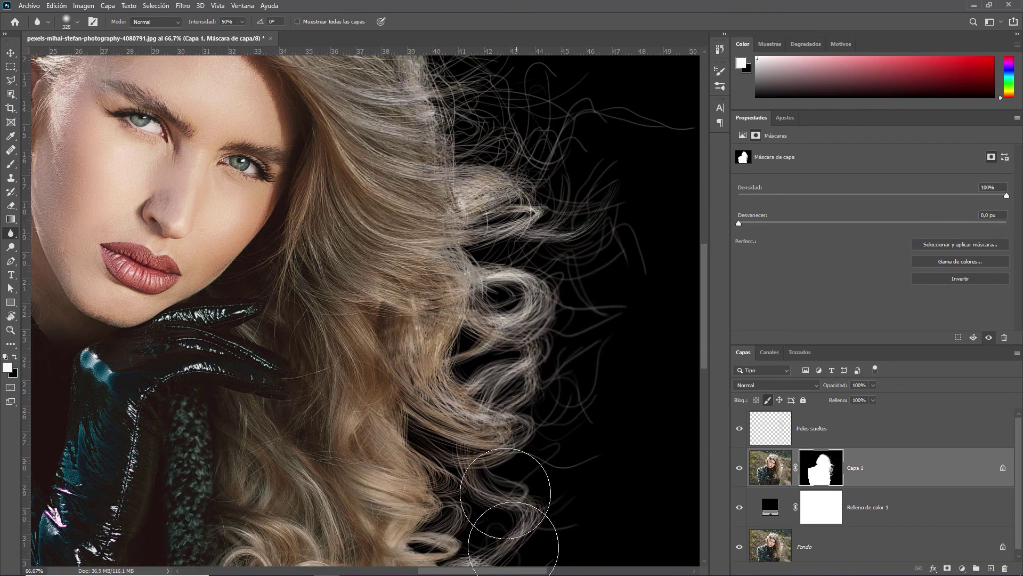
scroll(583, 434, down, 2)
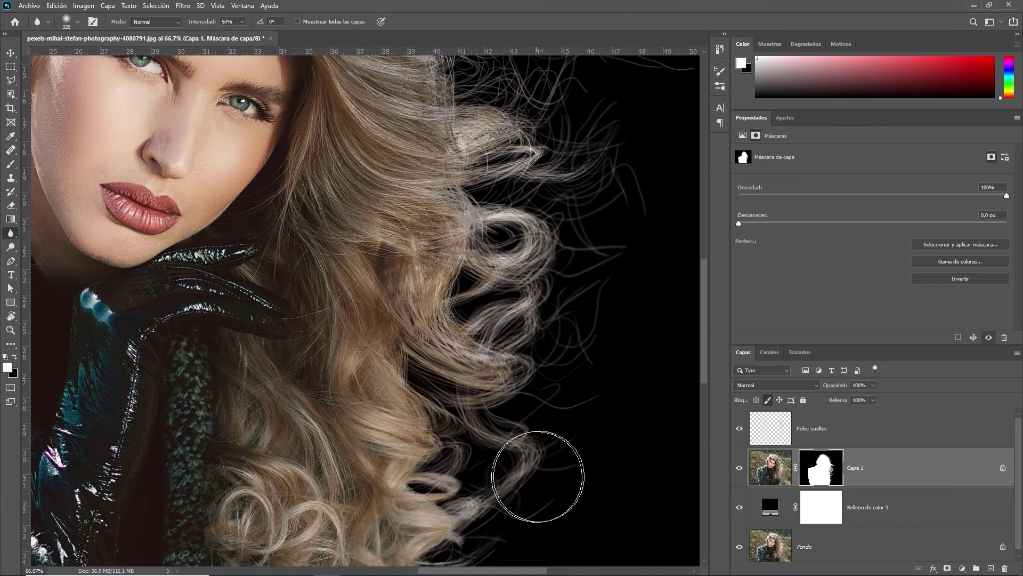
scroll(540, 473, down, 2)
scroll(540, 474, down, 2)
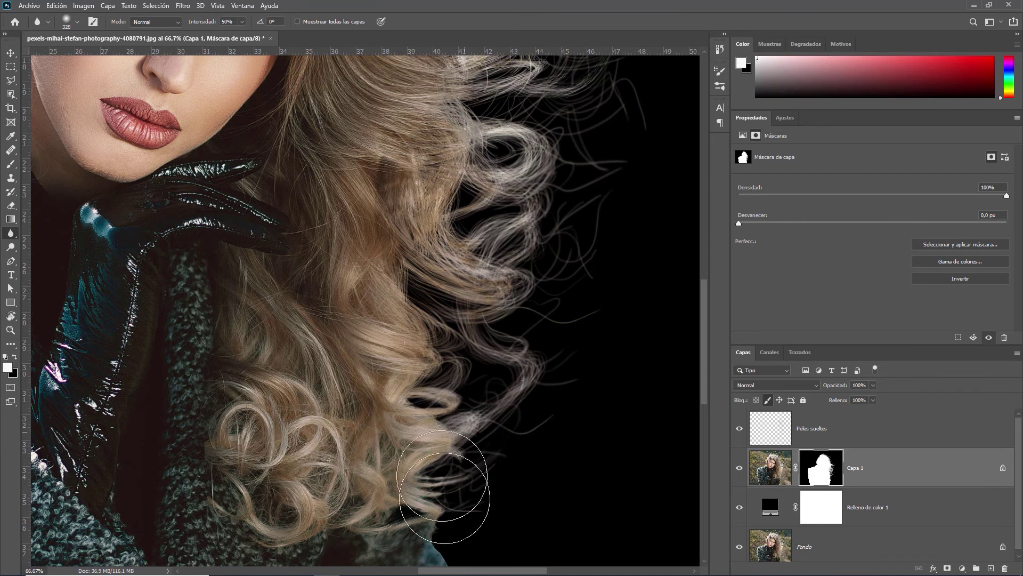
scroll(651, 359, down, 2)
scroll(650, 360, up, 2)
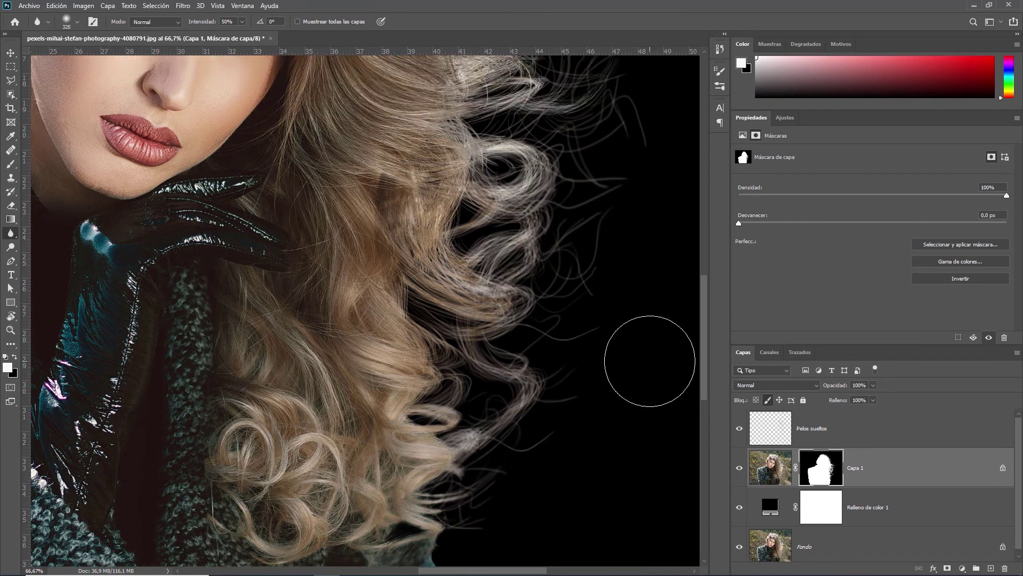
scroll(649, 361, up, 4)
scroll(649, 361, up, 3)
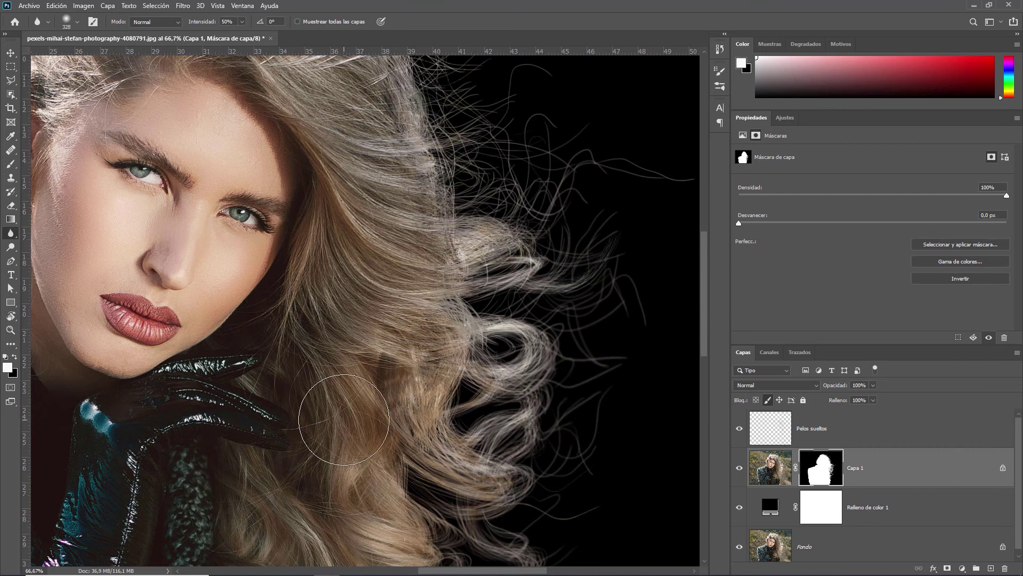
mouse_move(339, 420)
mouse_down()
mouse_move(660, 439)
mouse_move(691, 454)
mouse_up()
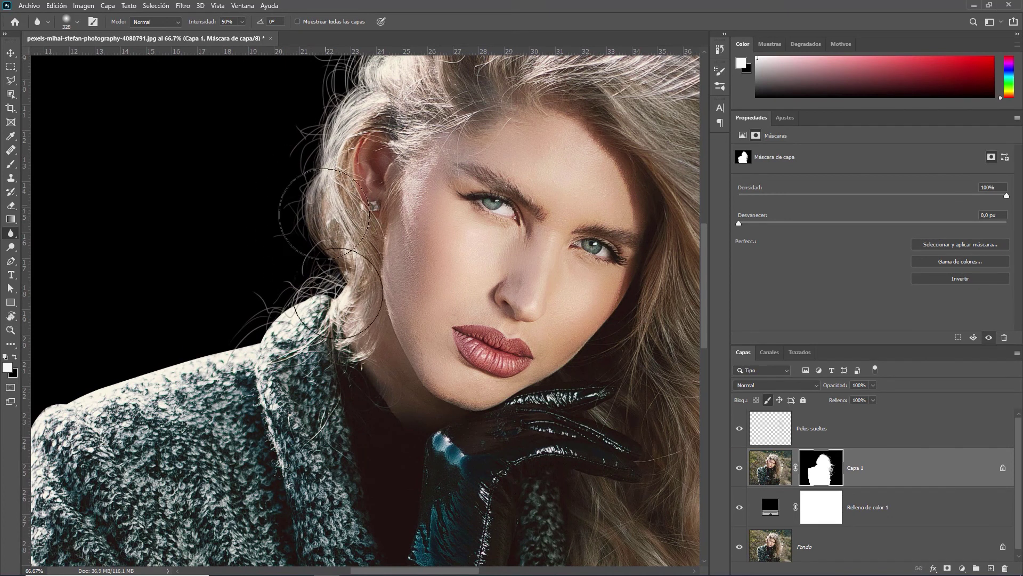
click(831, 432)
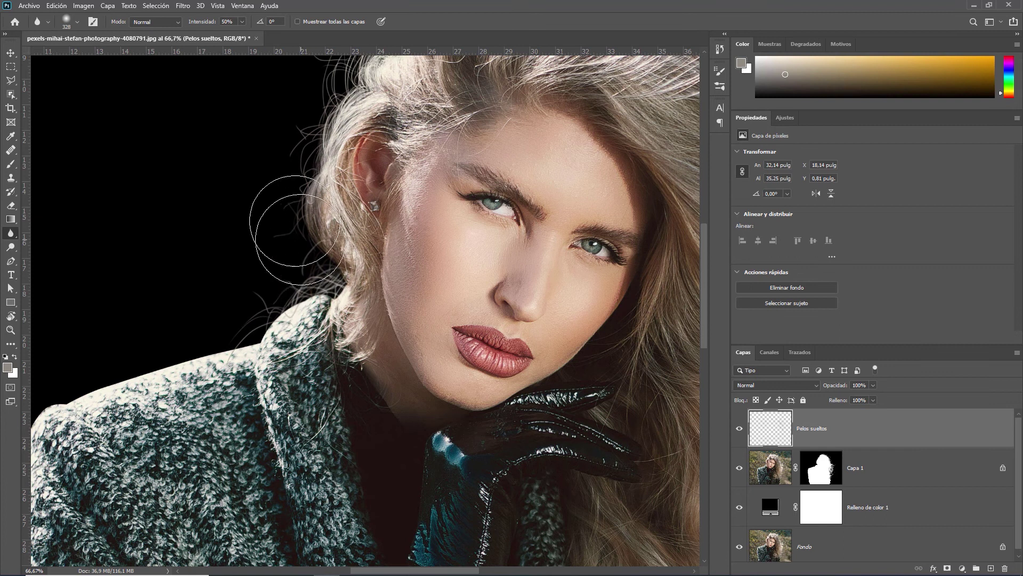
Zoom out to the whole image, then zoom in on the hair around the head.
click(11, 330)
alt+click(557, 311)
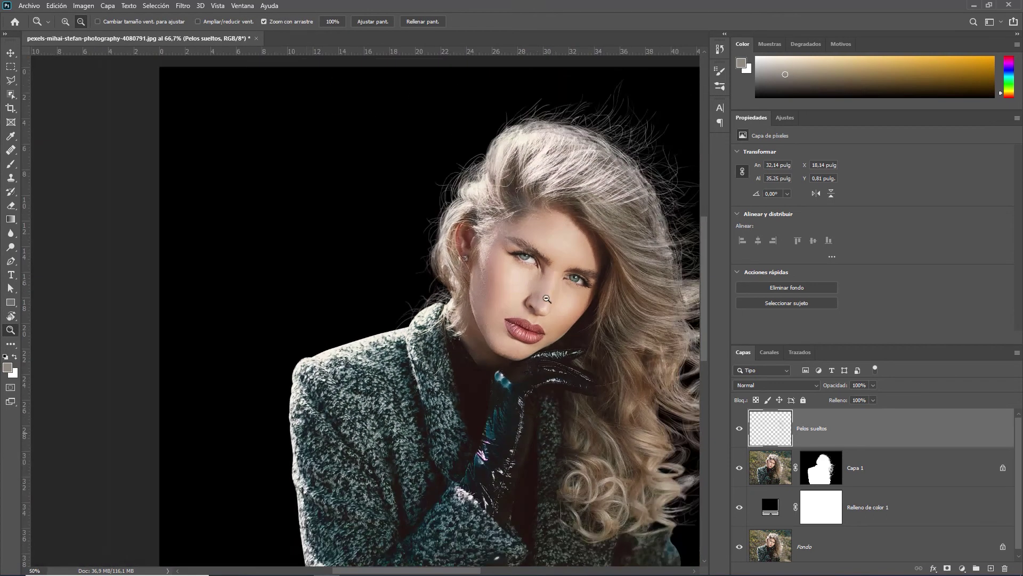
alt+click(557, 311)
drag(429, 203, 491, 216)
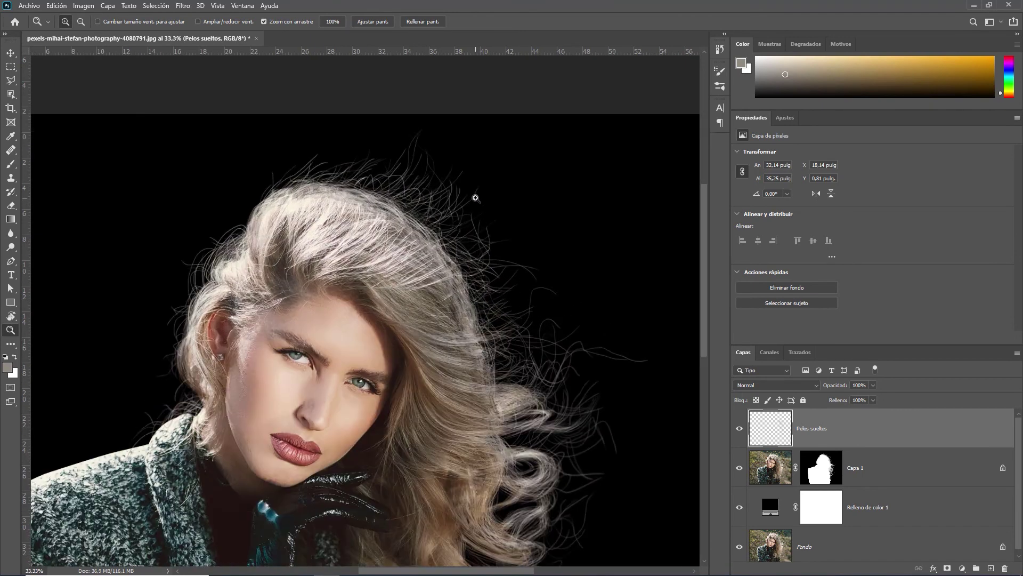
Move Pelos sueltos below Capa 1 and add a new empty layer above it.
alt+click(824, 446)
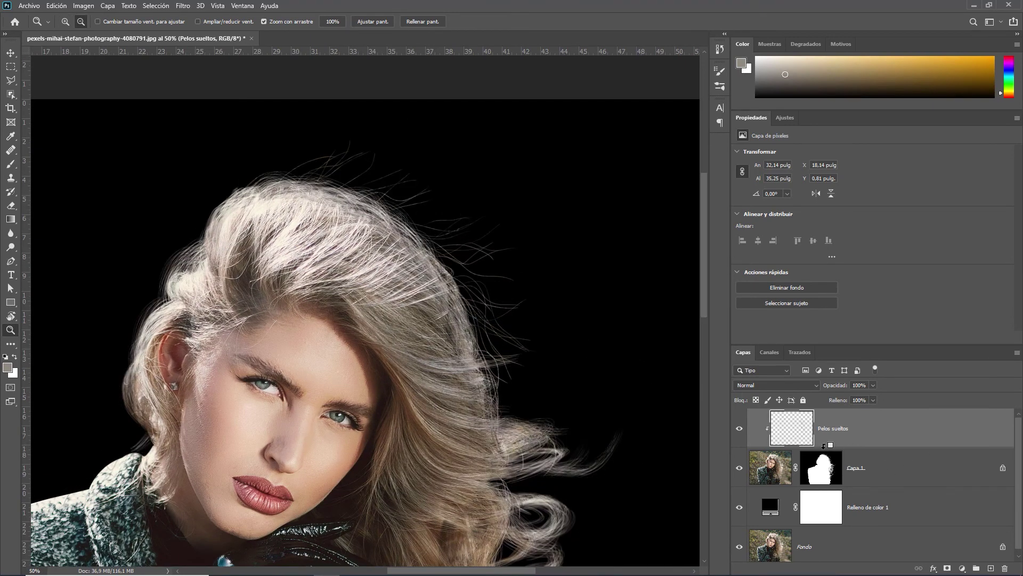
alt+click(824, 446)
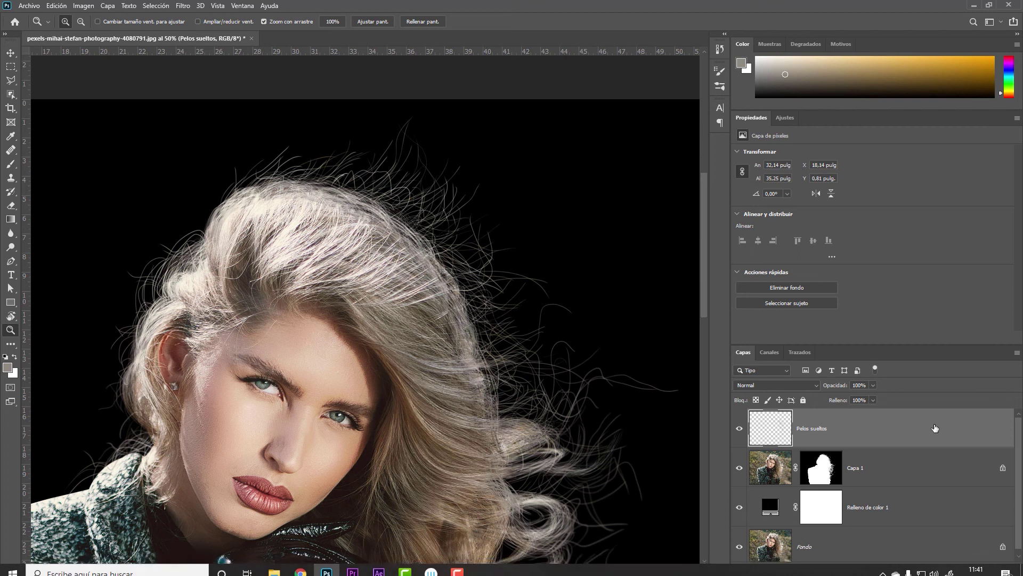
key(ctrl+bracketleft)
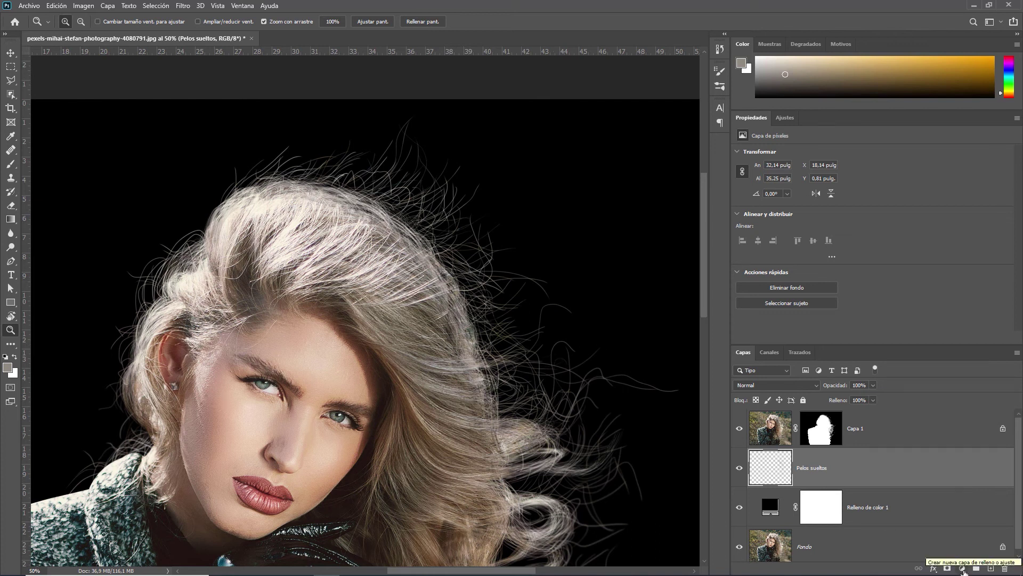
click(991, 569)
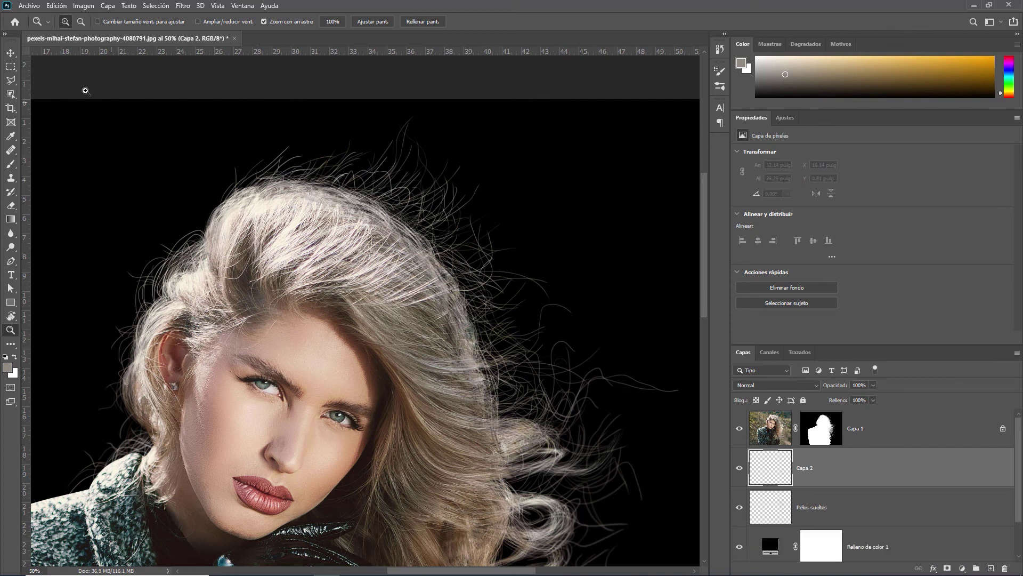
Paint a stroke of sampled hair colour on Capa 2 with a 104 px brush.
click(10, 164)
drag(501, 275, 528, 275)
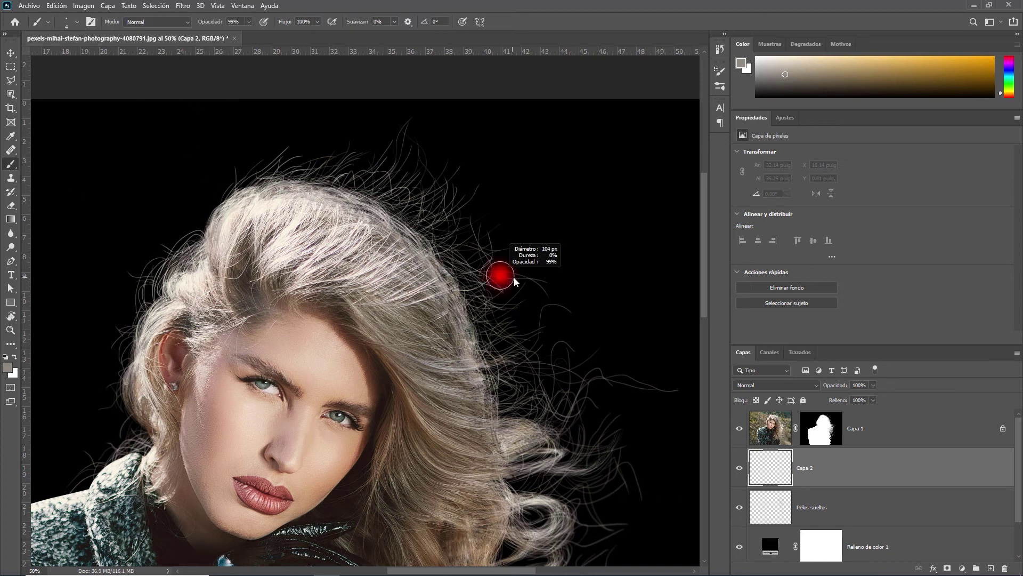
key(alt)
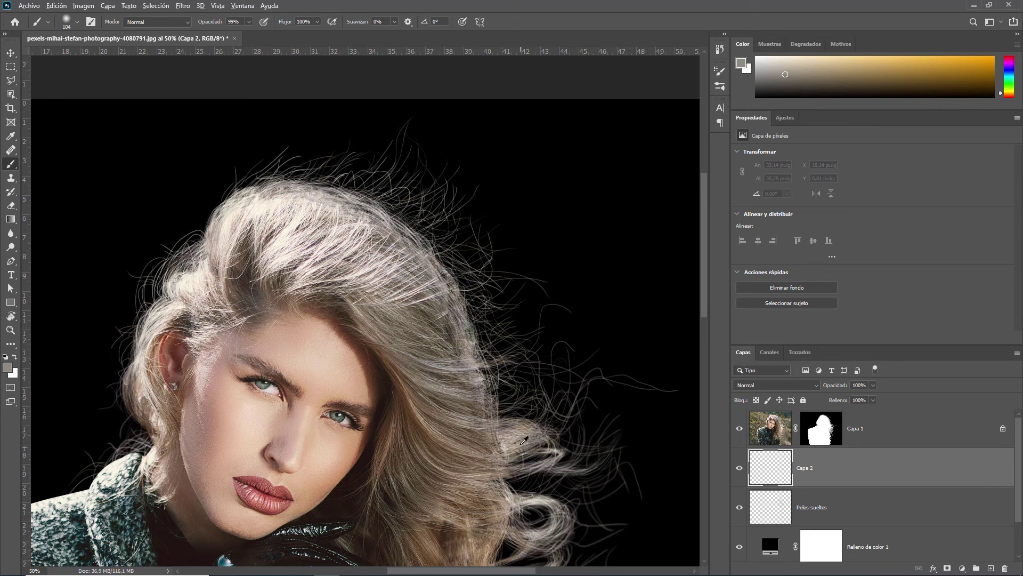
click(525, 435)
mouse_move(569, 401)
mouse_down()
mouse_move(572, 425)
mouse_move(574, 360)
mouse_move(628, 393)
mouse_move(603, 384)
mouse_move(617, 459)
mouse_move(623, 436)
mouse_up()
Set Capa 2's blend mode to Color.
click(818, 385)
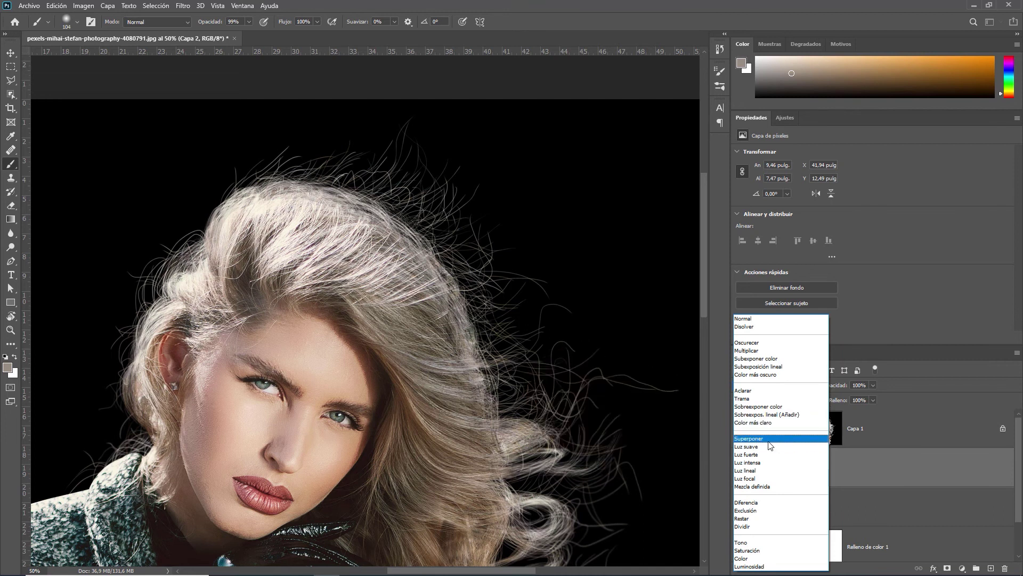
click(782, 560)
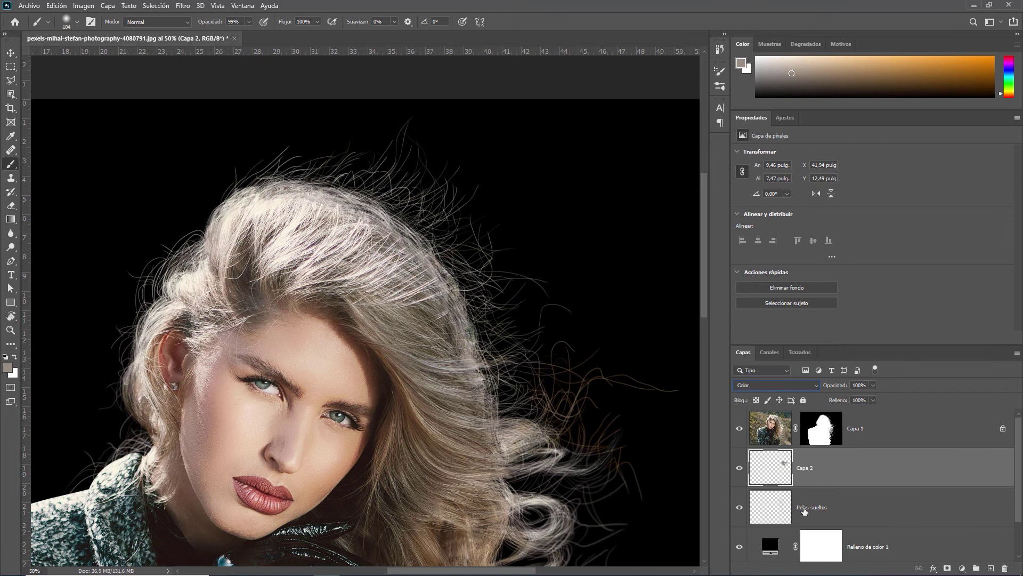
drag(825, 497, 824, 487)
Clip Capa 2 to Pelos sueltos, check the strands, and enlarge the brush to about 220 px.
alt+click(823, 487)
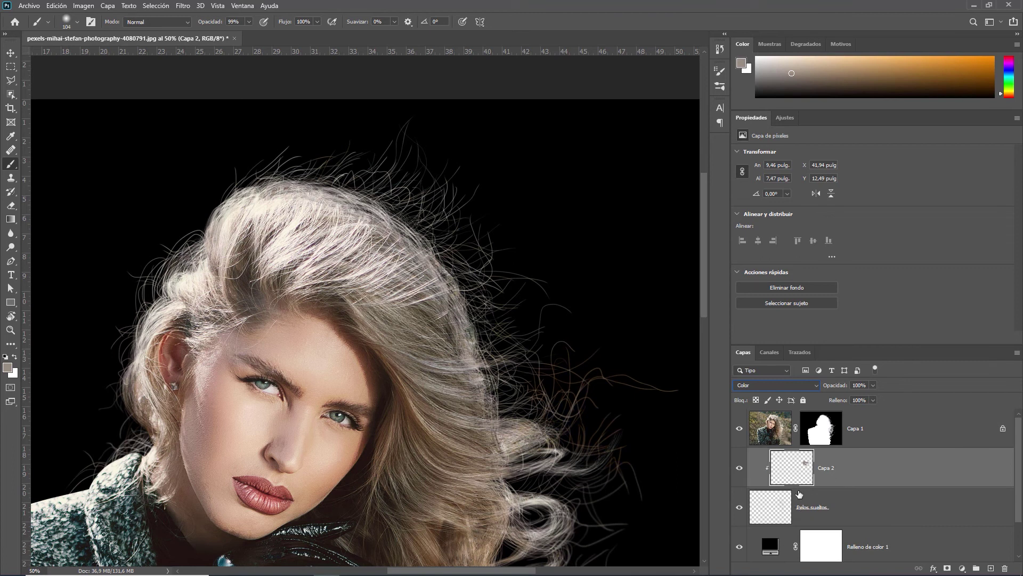
click(740, 509)
click(739, 509)
alt+click(436, 266)
drag(454, 250, 479, 285)
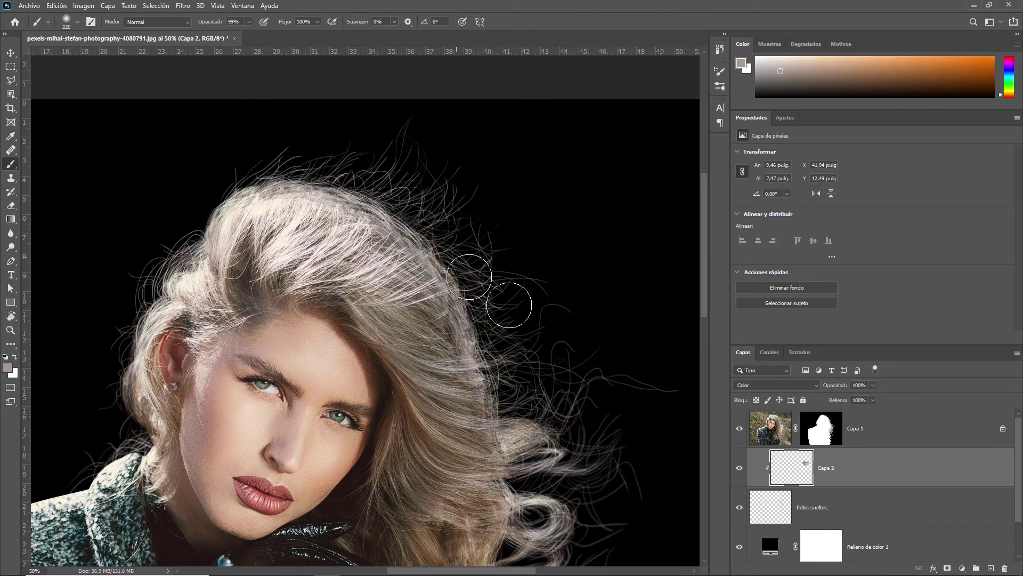
Paint sampled orange, cream and beige hair tones over the top and left strands.
mouse_move(447, 222)
mouse_down()
mouse_move(413, 229)
mouse_move(362, 189)
mouse_up()
alt+click(417, 209)
alt+click(376, 195)
alt+click(299, 193)
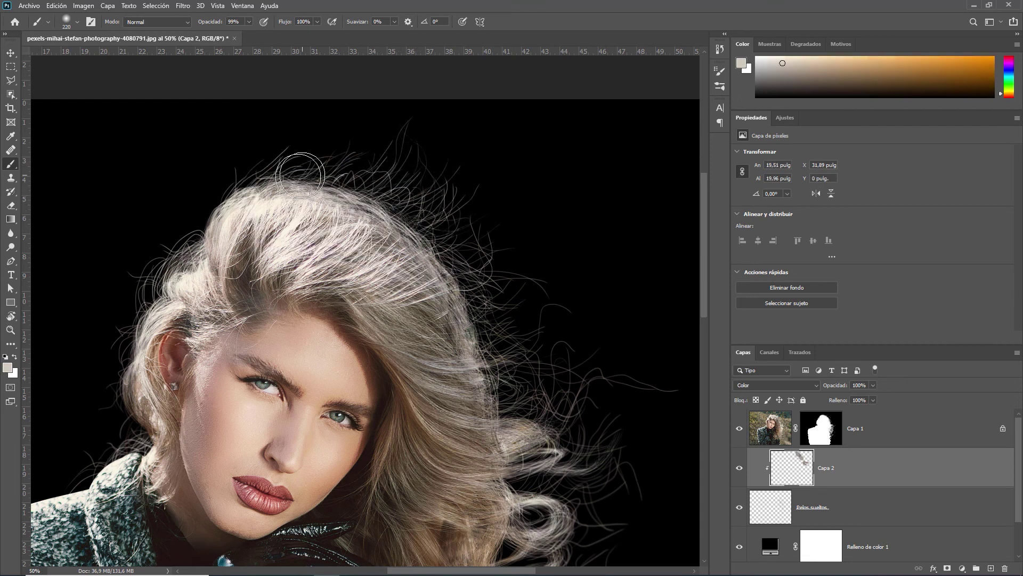
drag(266, 170, 416, 181)
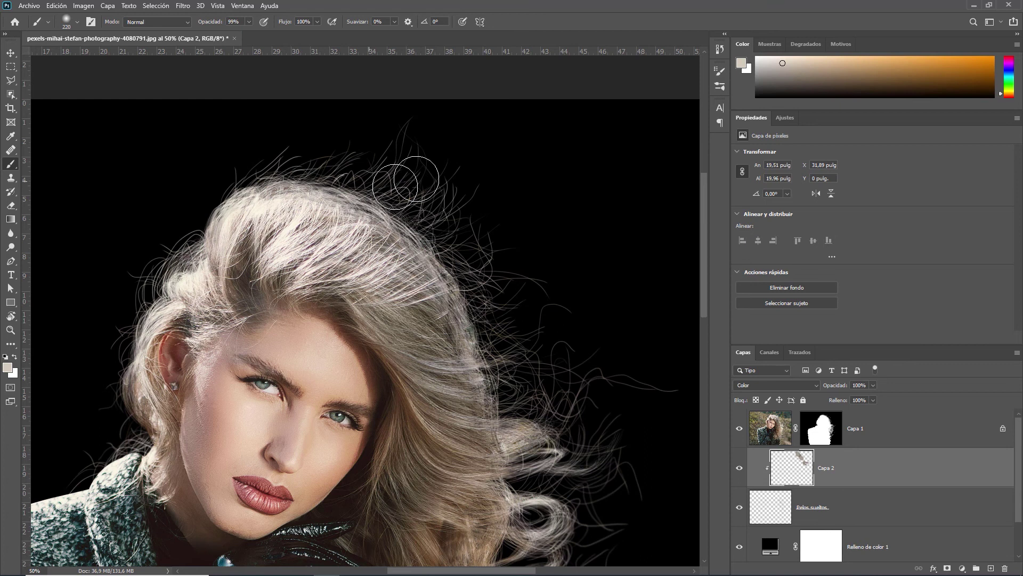
alt+click(191, 275)
alt+click(160, 285)
drag(157, 299, 140, 401)
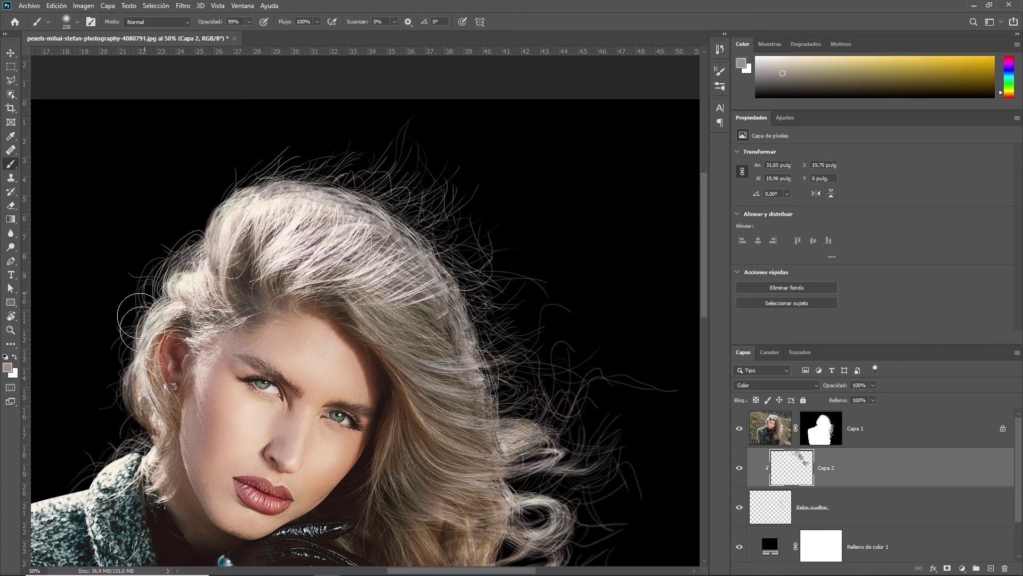
Paint warm and dark brown hair tones onto the lower-left hair edge.
alt+click(141, 403)
drag(139, 411, 128, 446)
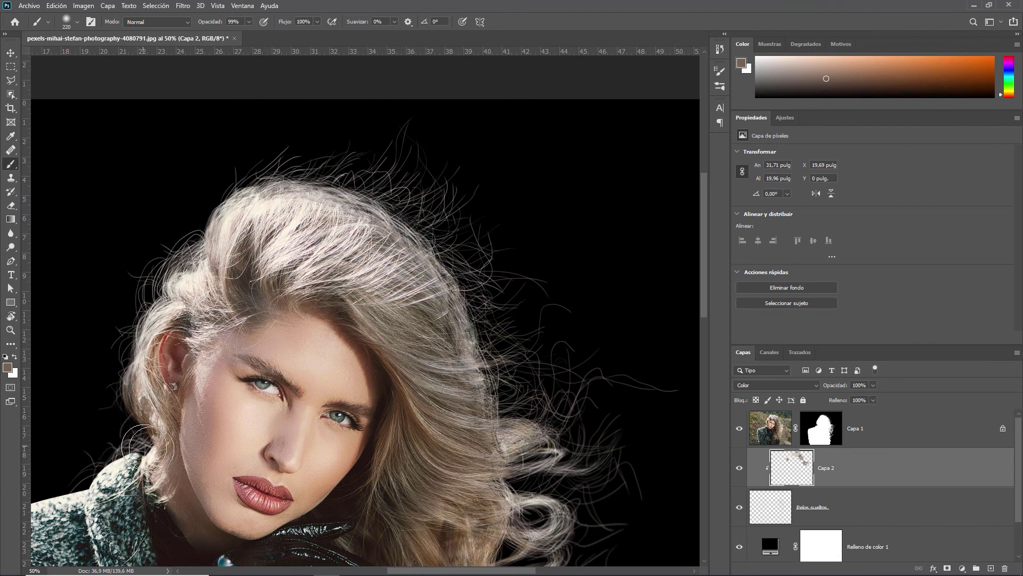
alt+click(148, 413)
drag(81, 476, 69, 491)
alt+click(145, 412)
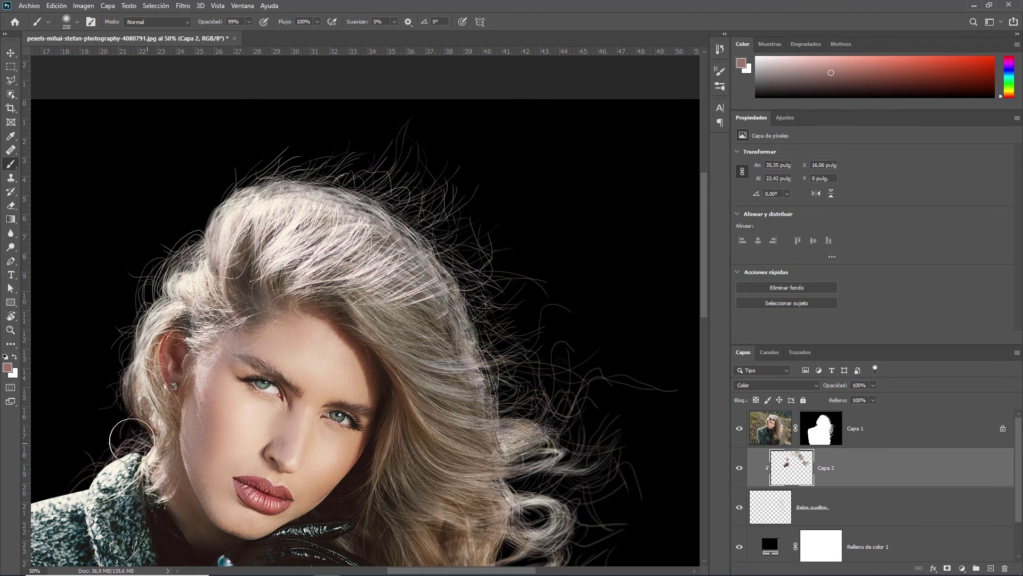
alt+click(128, 387)
alt+click(159, 303)
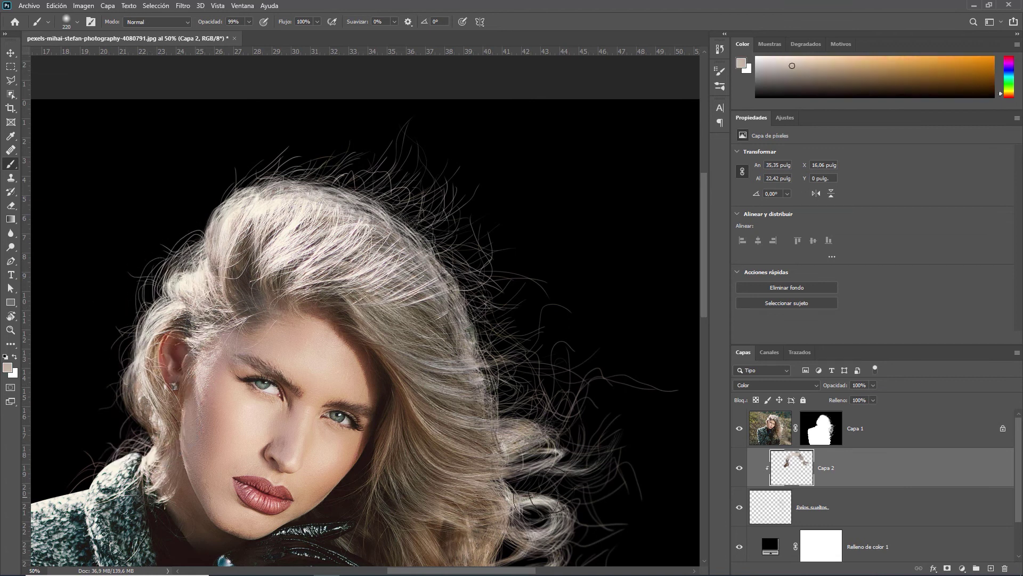
Paint tones sampled from the lower curls back over those curls.
scroll(535, 493, down, 5)
alt+click(535, 324)
drag(547, 356, 560, 453)
alt+click(559, 409)
drag(592, 488, 556, 496)
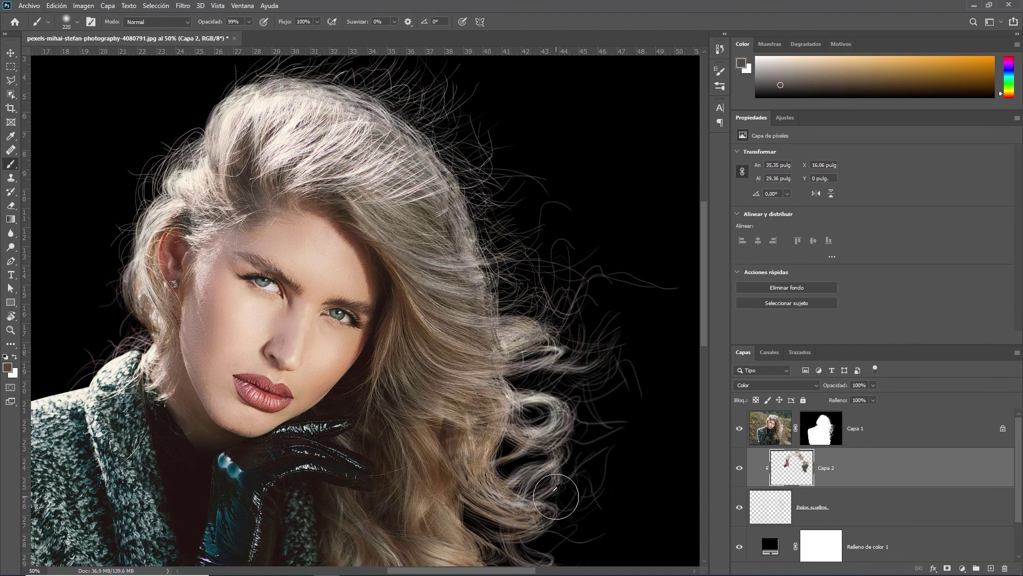
alt+click(539, 470)
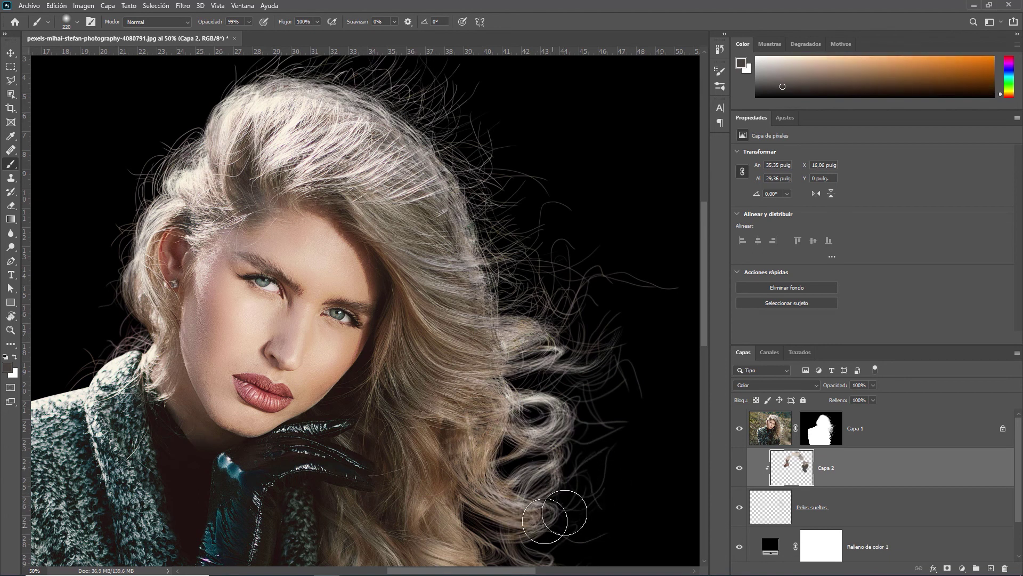
scroll(565, 512, down, 5)
drag(560, 299, 528, 320)
alt+click(527, 320)
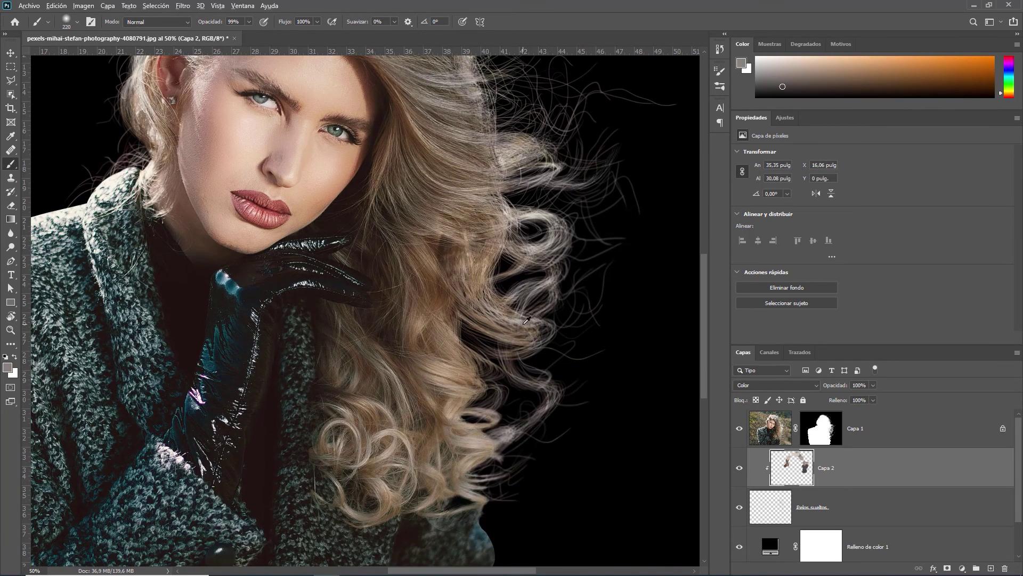
drag(545, 407, 503, 484)
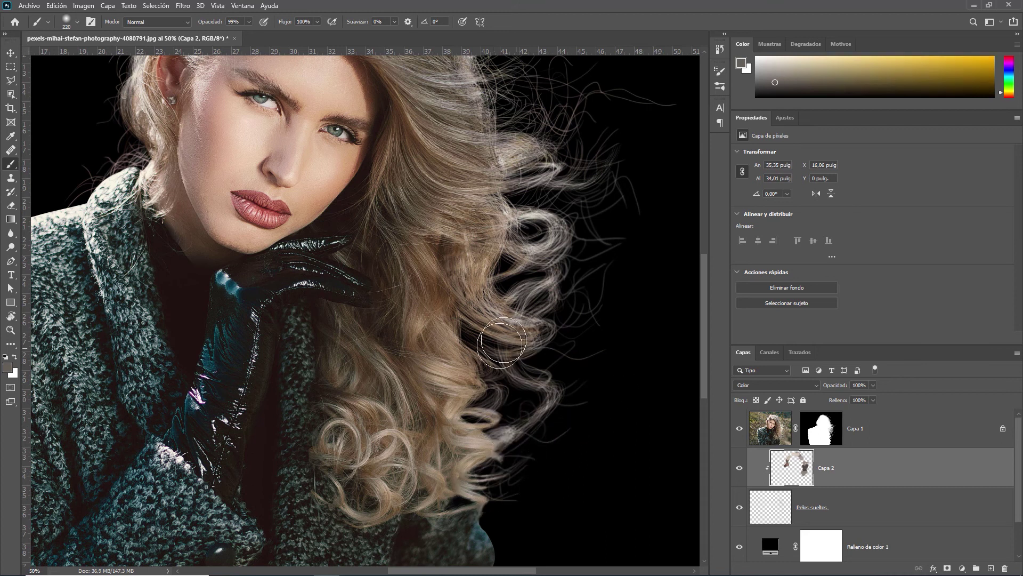
click(10, 330)
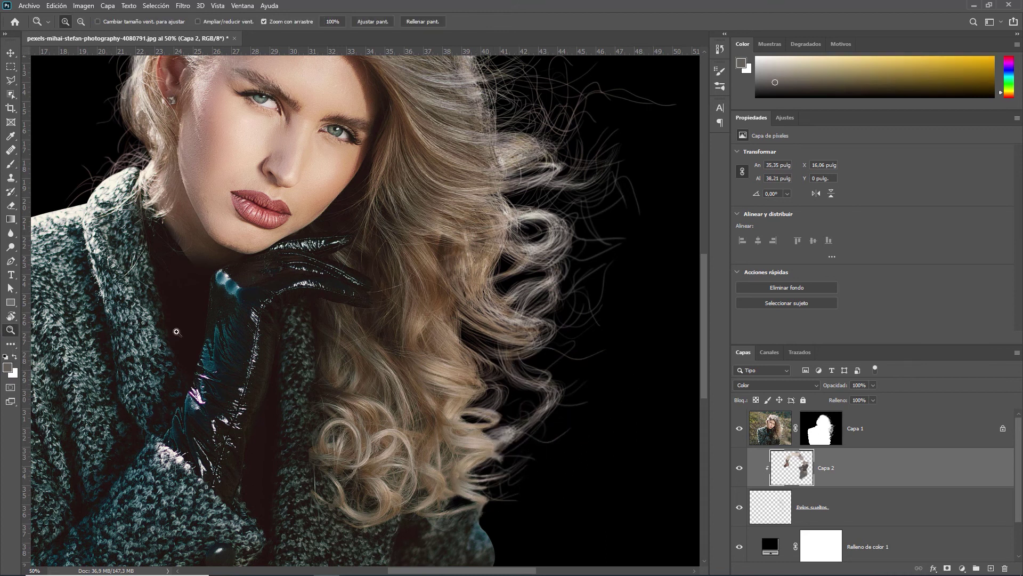
Zoom out and fit the whole image to the screen with Encajar en pantalla.
alt+click(550, 331)
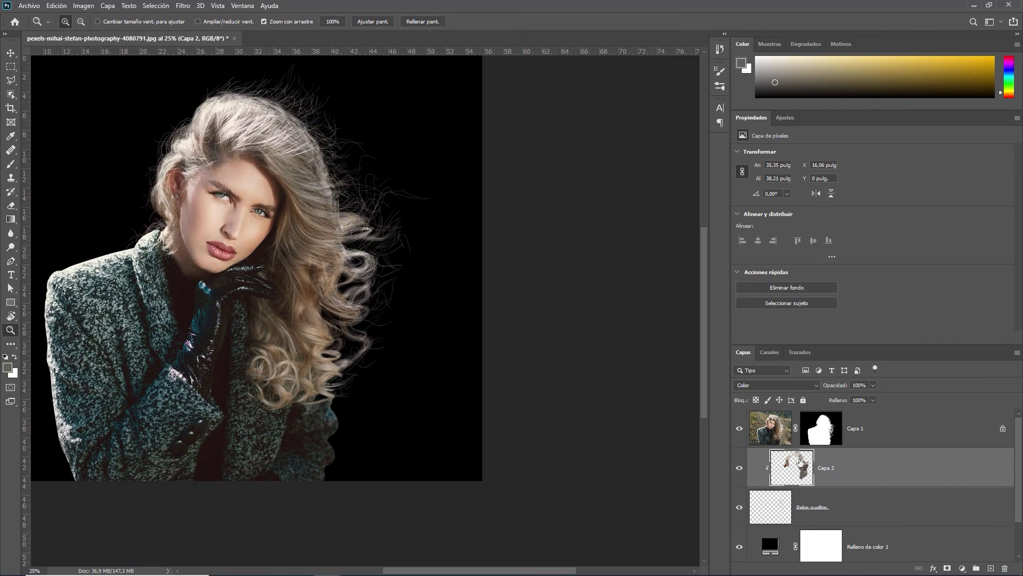
right_click(380, 308)
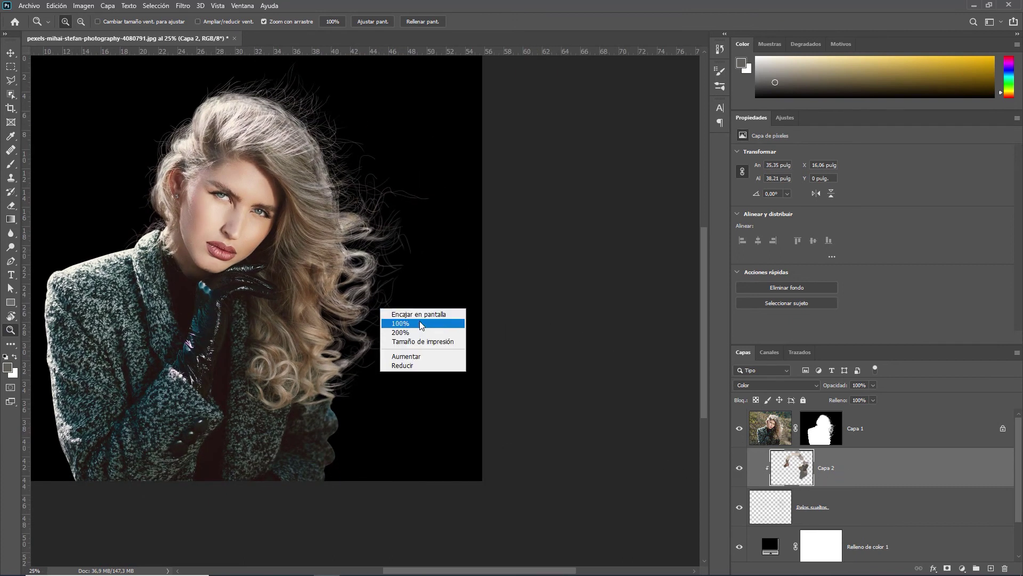
click(422, 314)
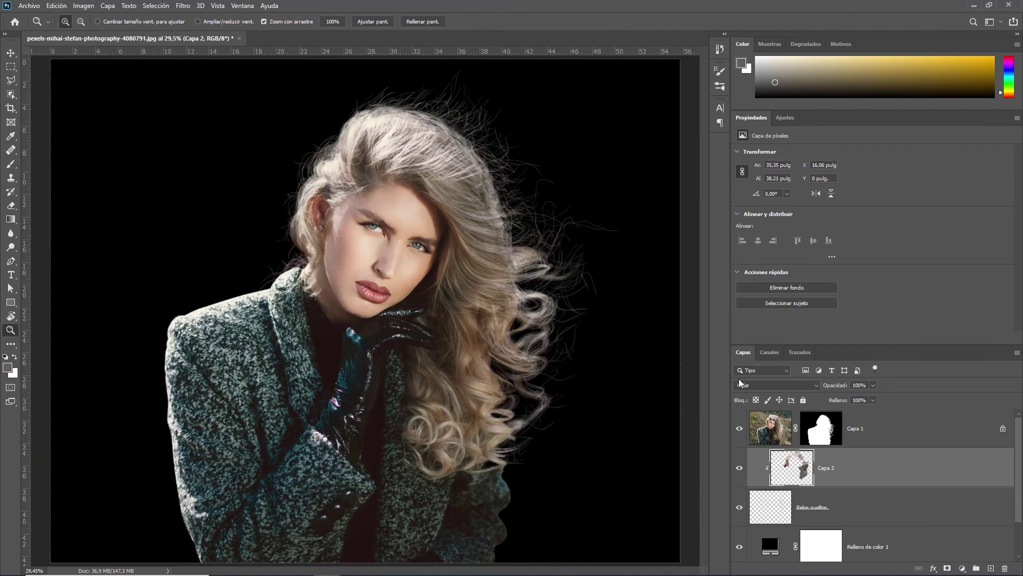
scroll(790, 474, down, 1)
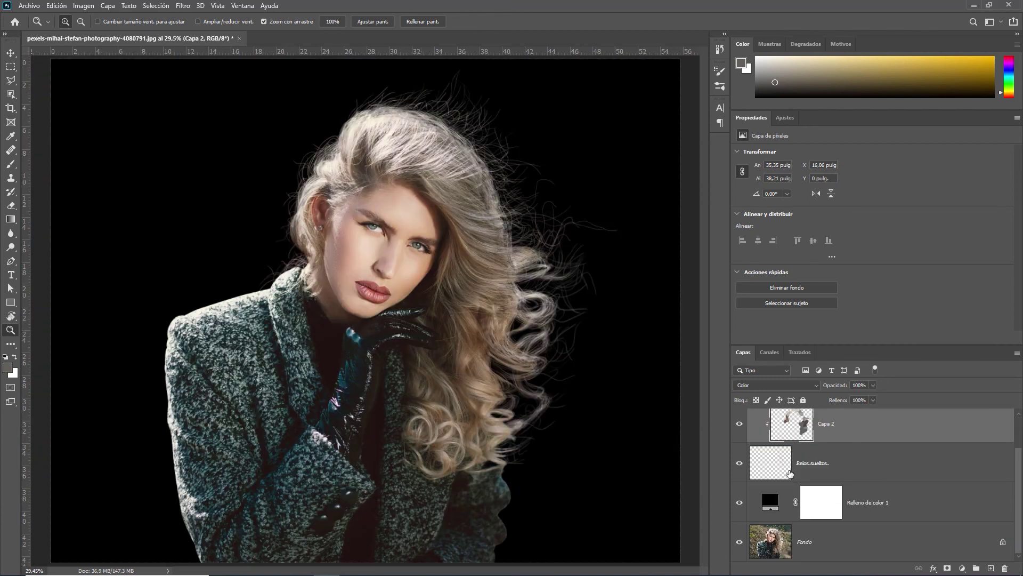
Toggle the other layers against the original Fondo photo, ending with all layers visible.
alt+click(740, 543)
alt+click(739, 542)
alt+click(739, 542)
alt+click(740, 543)
alt+click(739, 543)
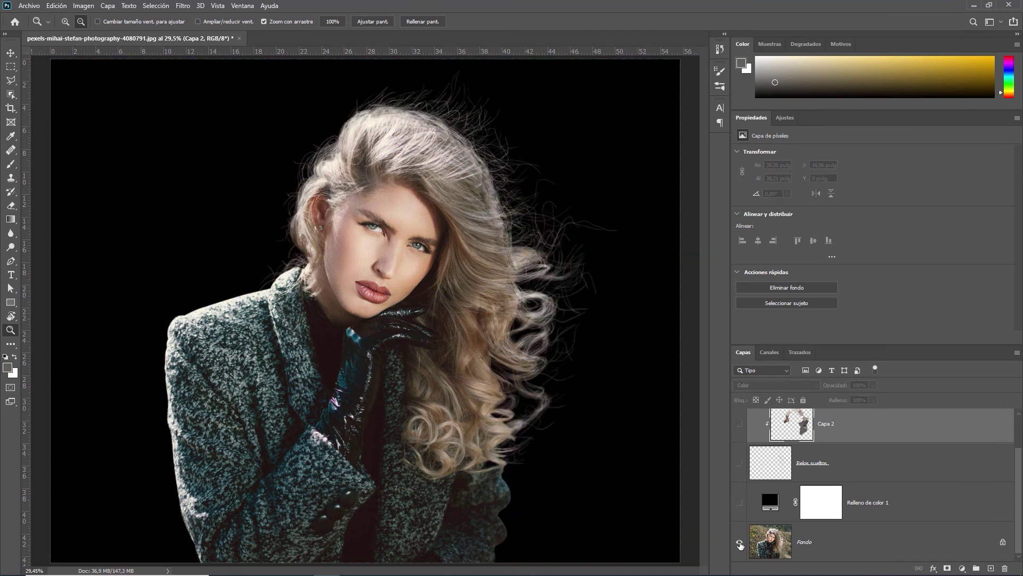
alt+click(740, 543)
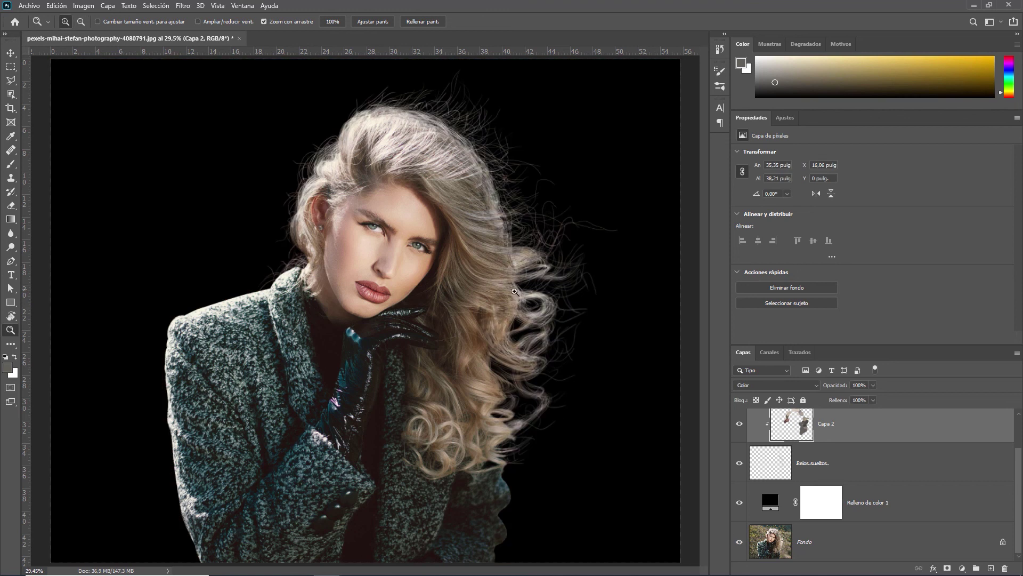